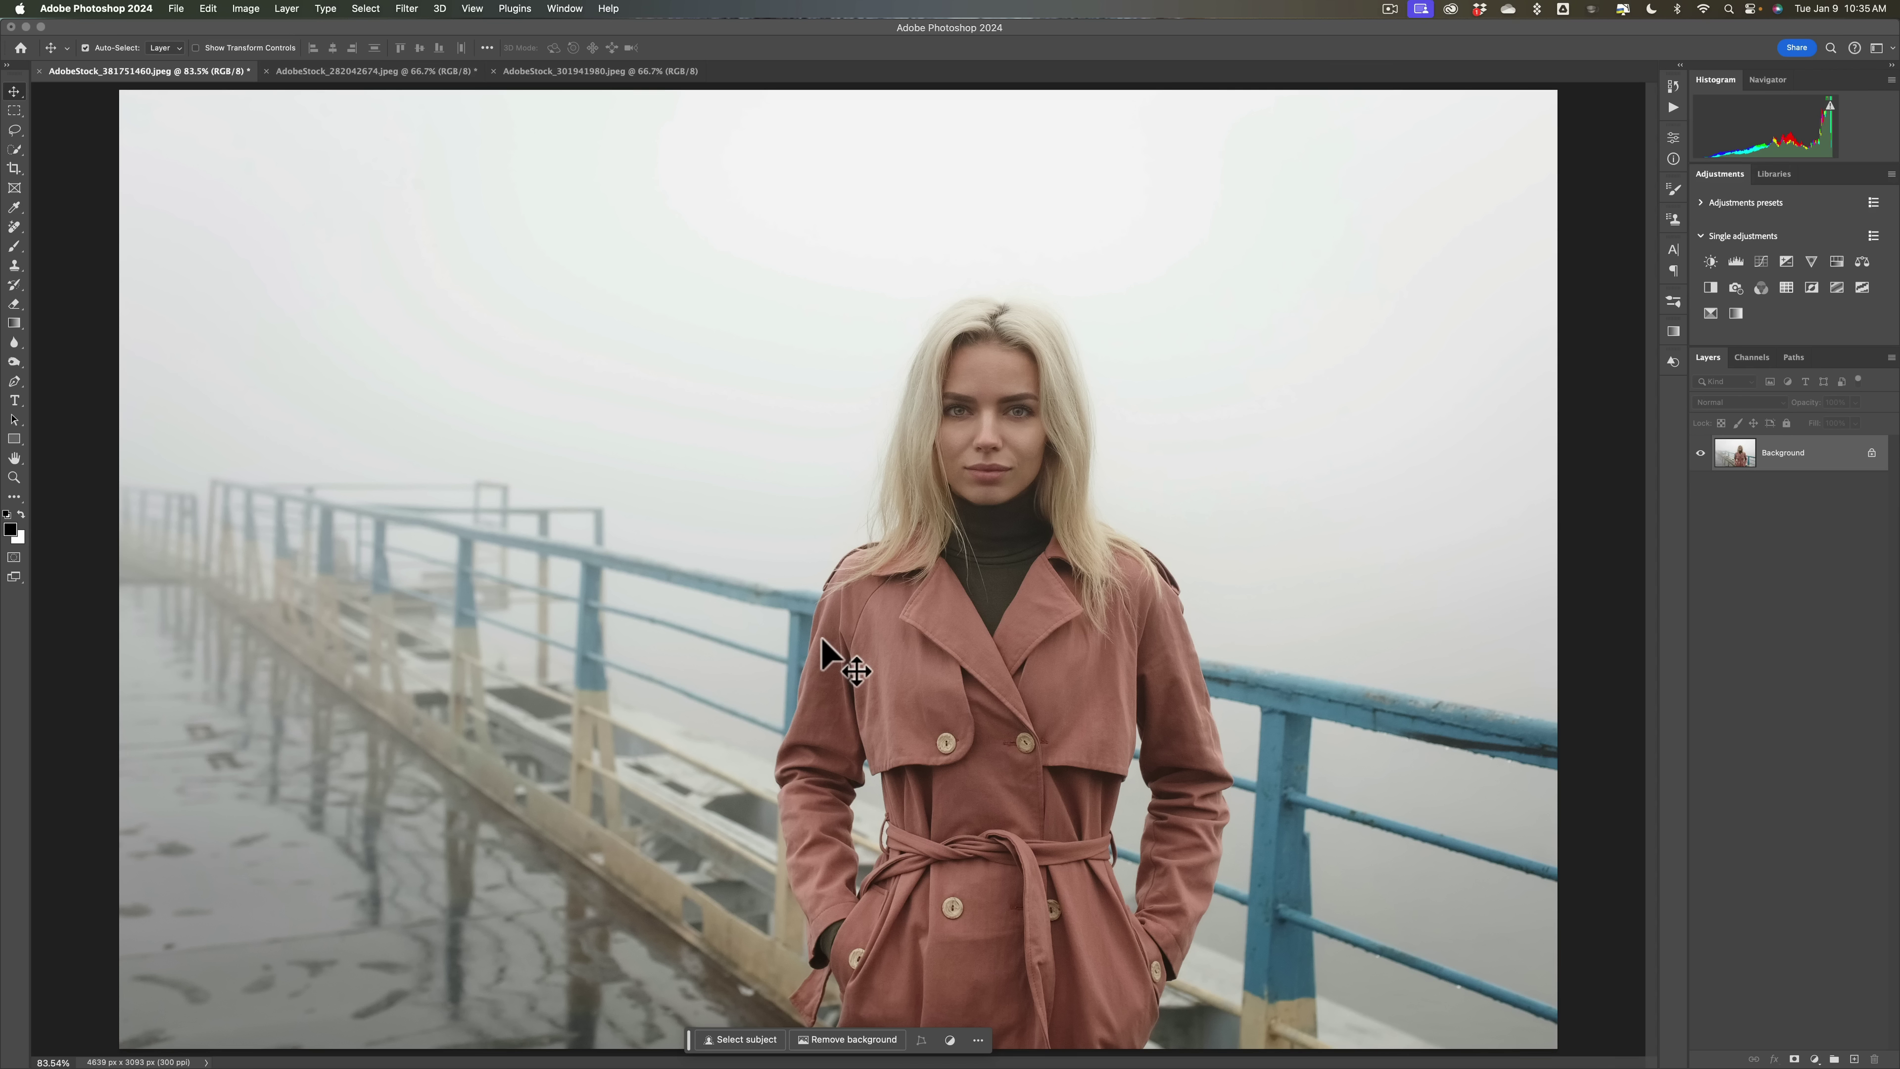
Step: View the other two open photos and return to the photo of the woman on the foggy pier
left_click(377, 73)
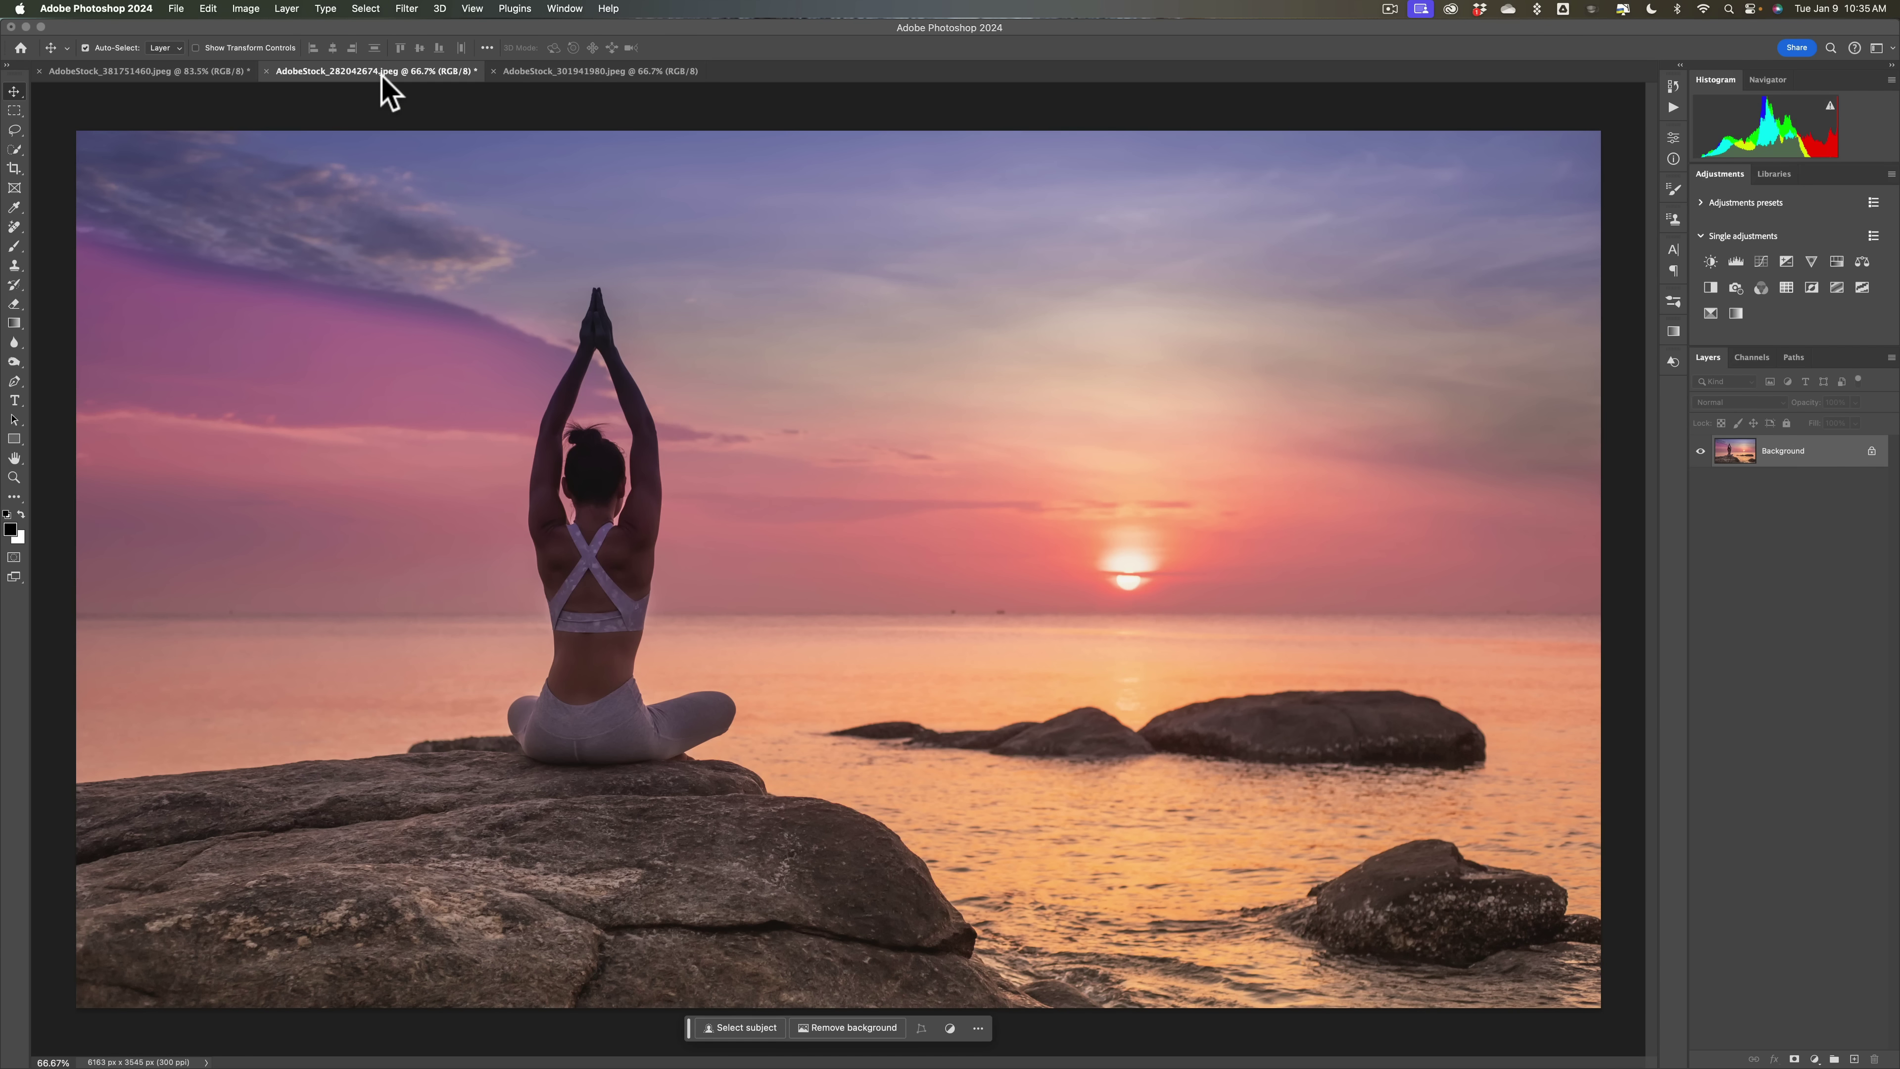
left_click(535, 71)
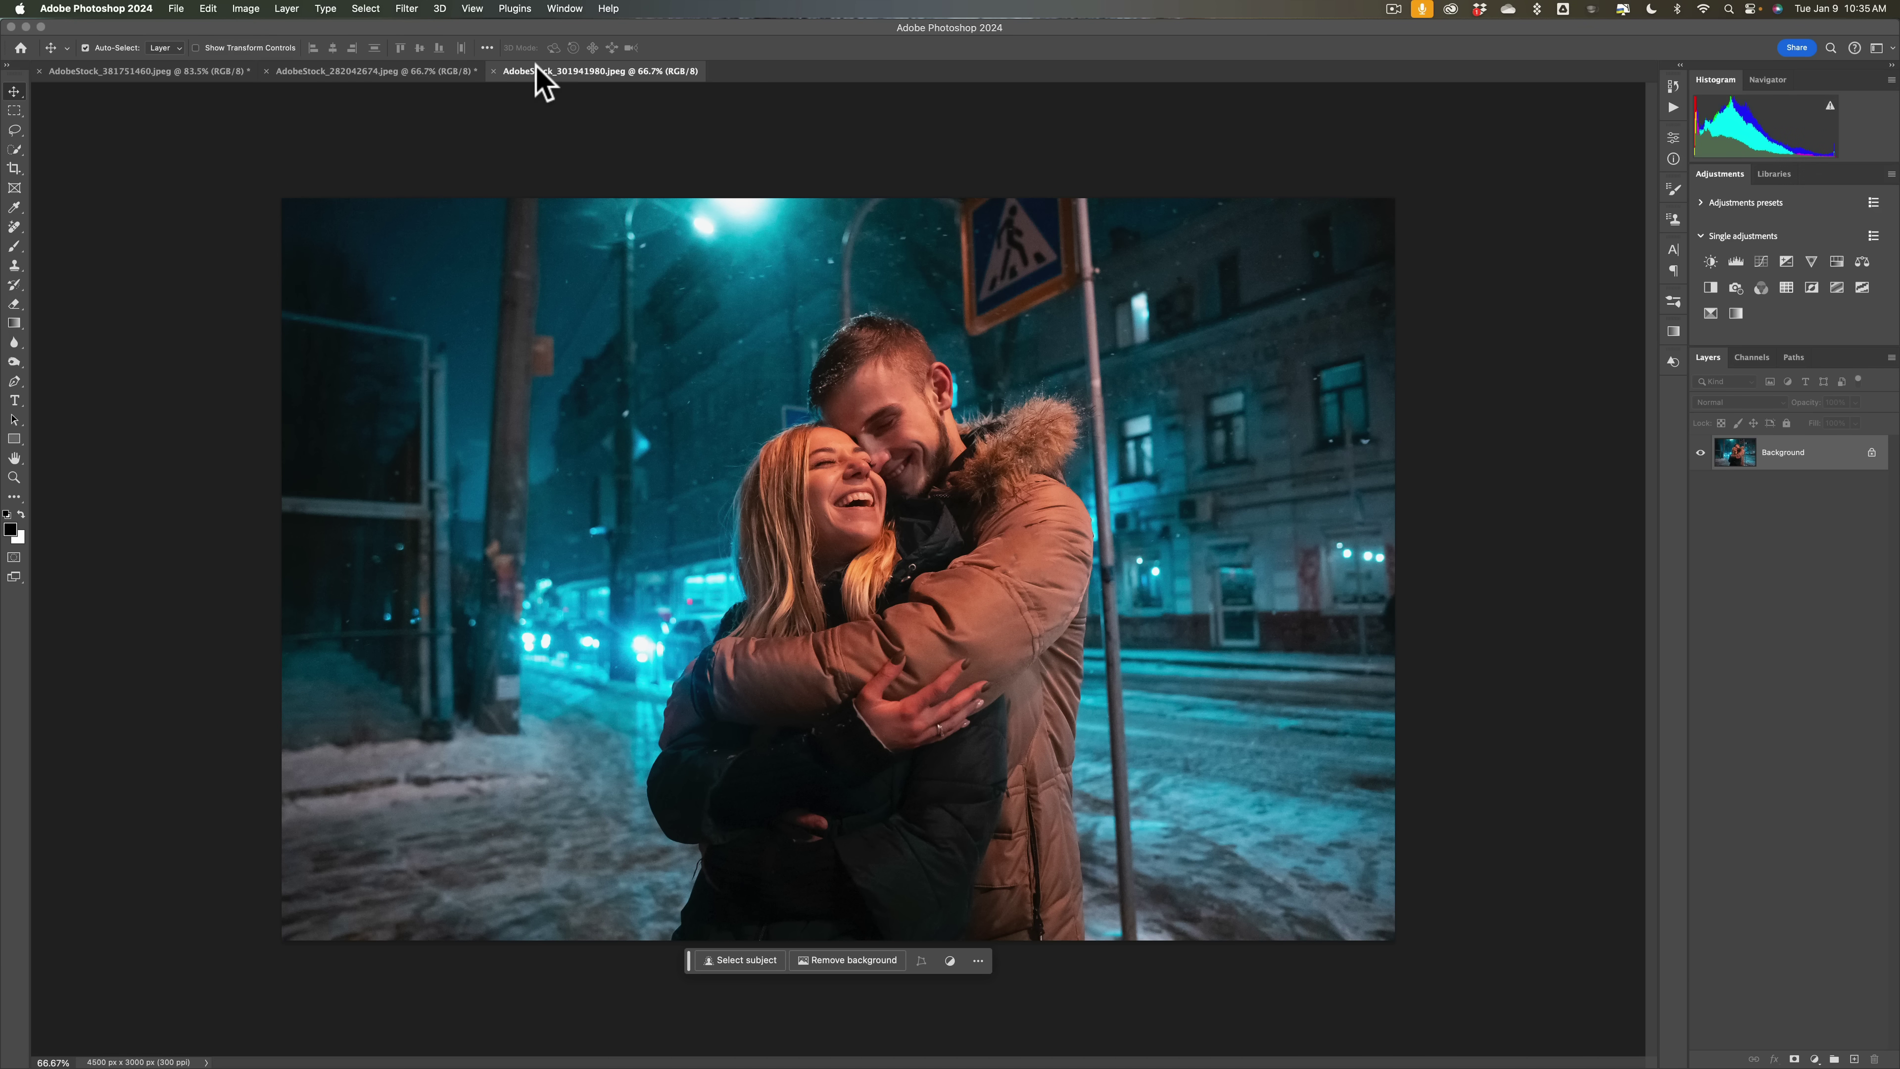
left_click(169, 75)
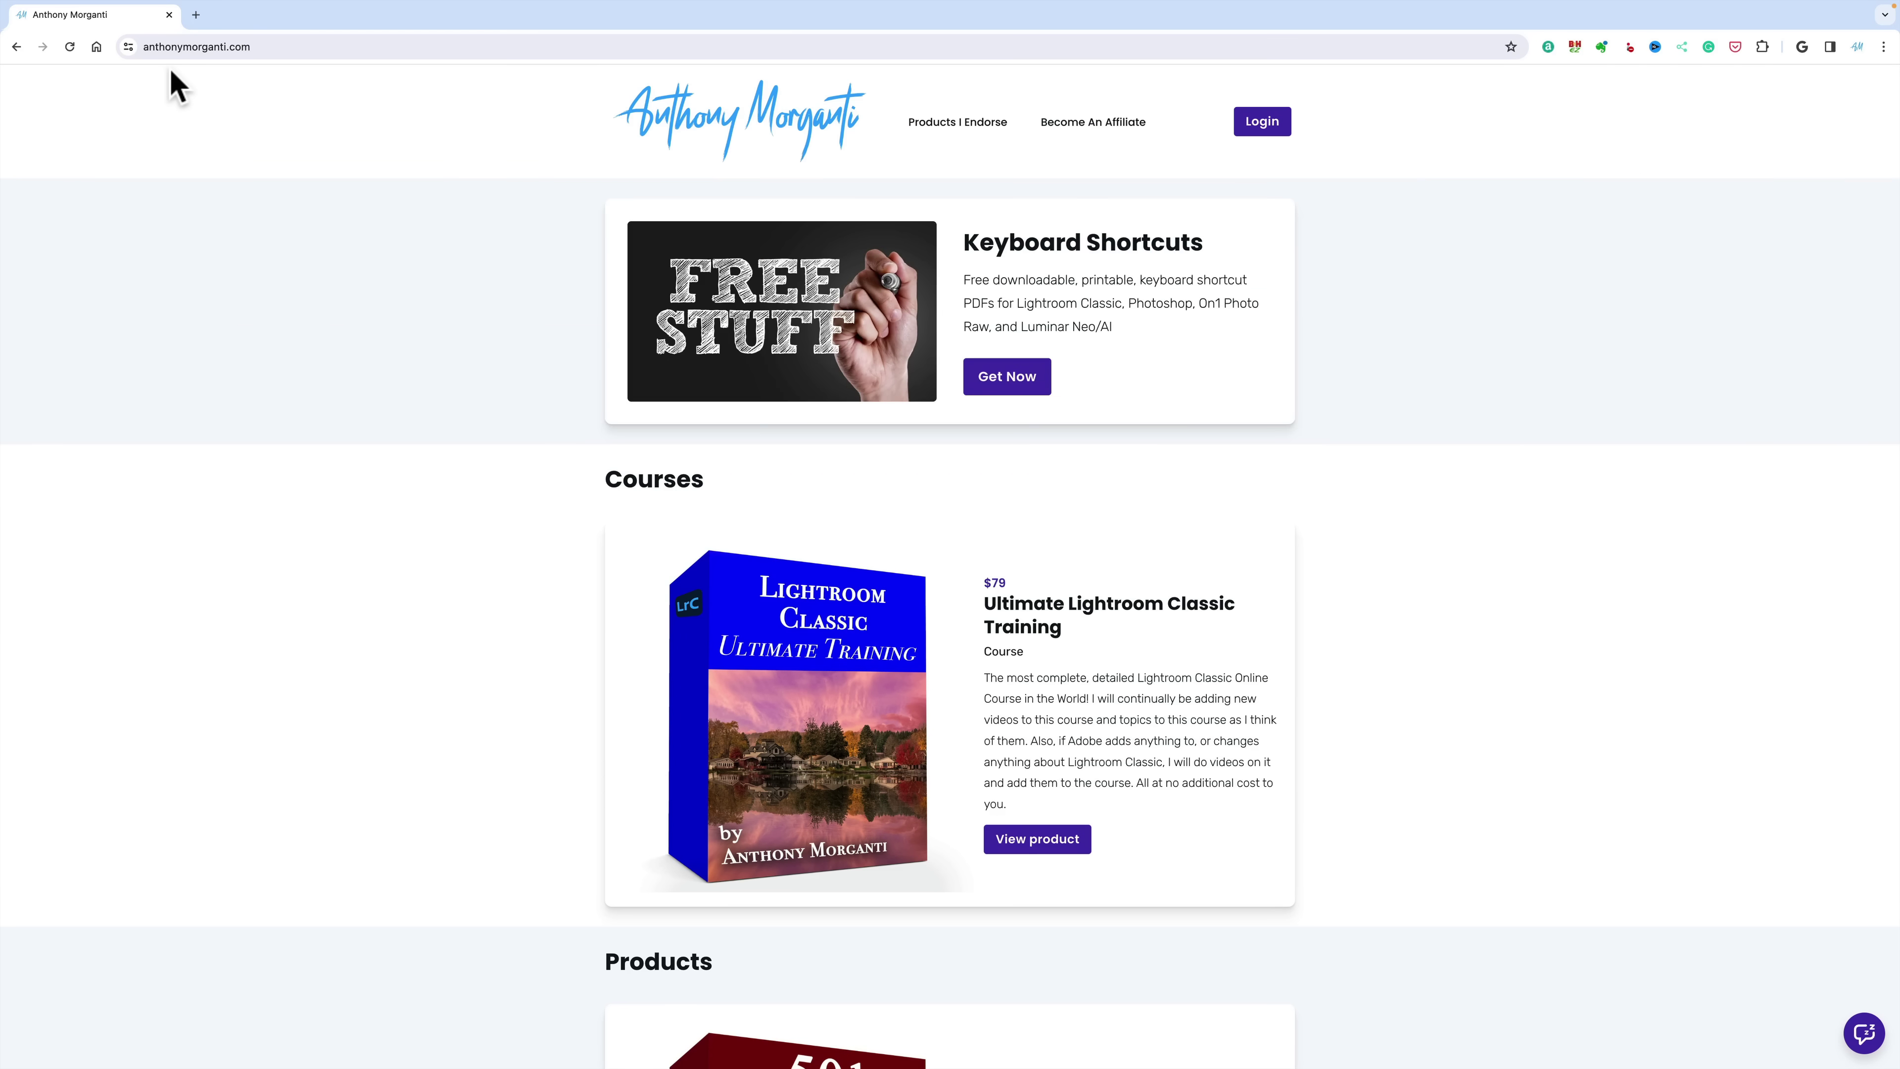
Step: Browse the free shortcuts, courses and presets offered on the anthonymorganti.com home page
scroll(173, 83, "down", 3)
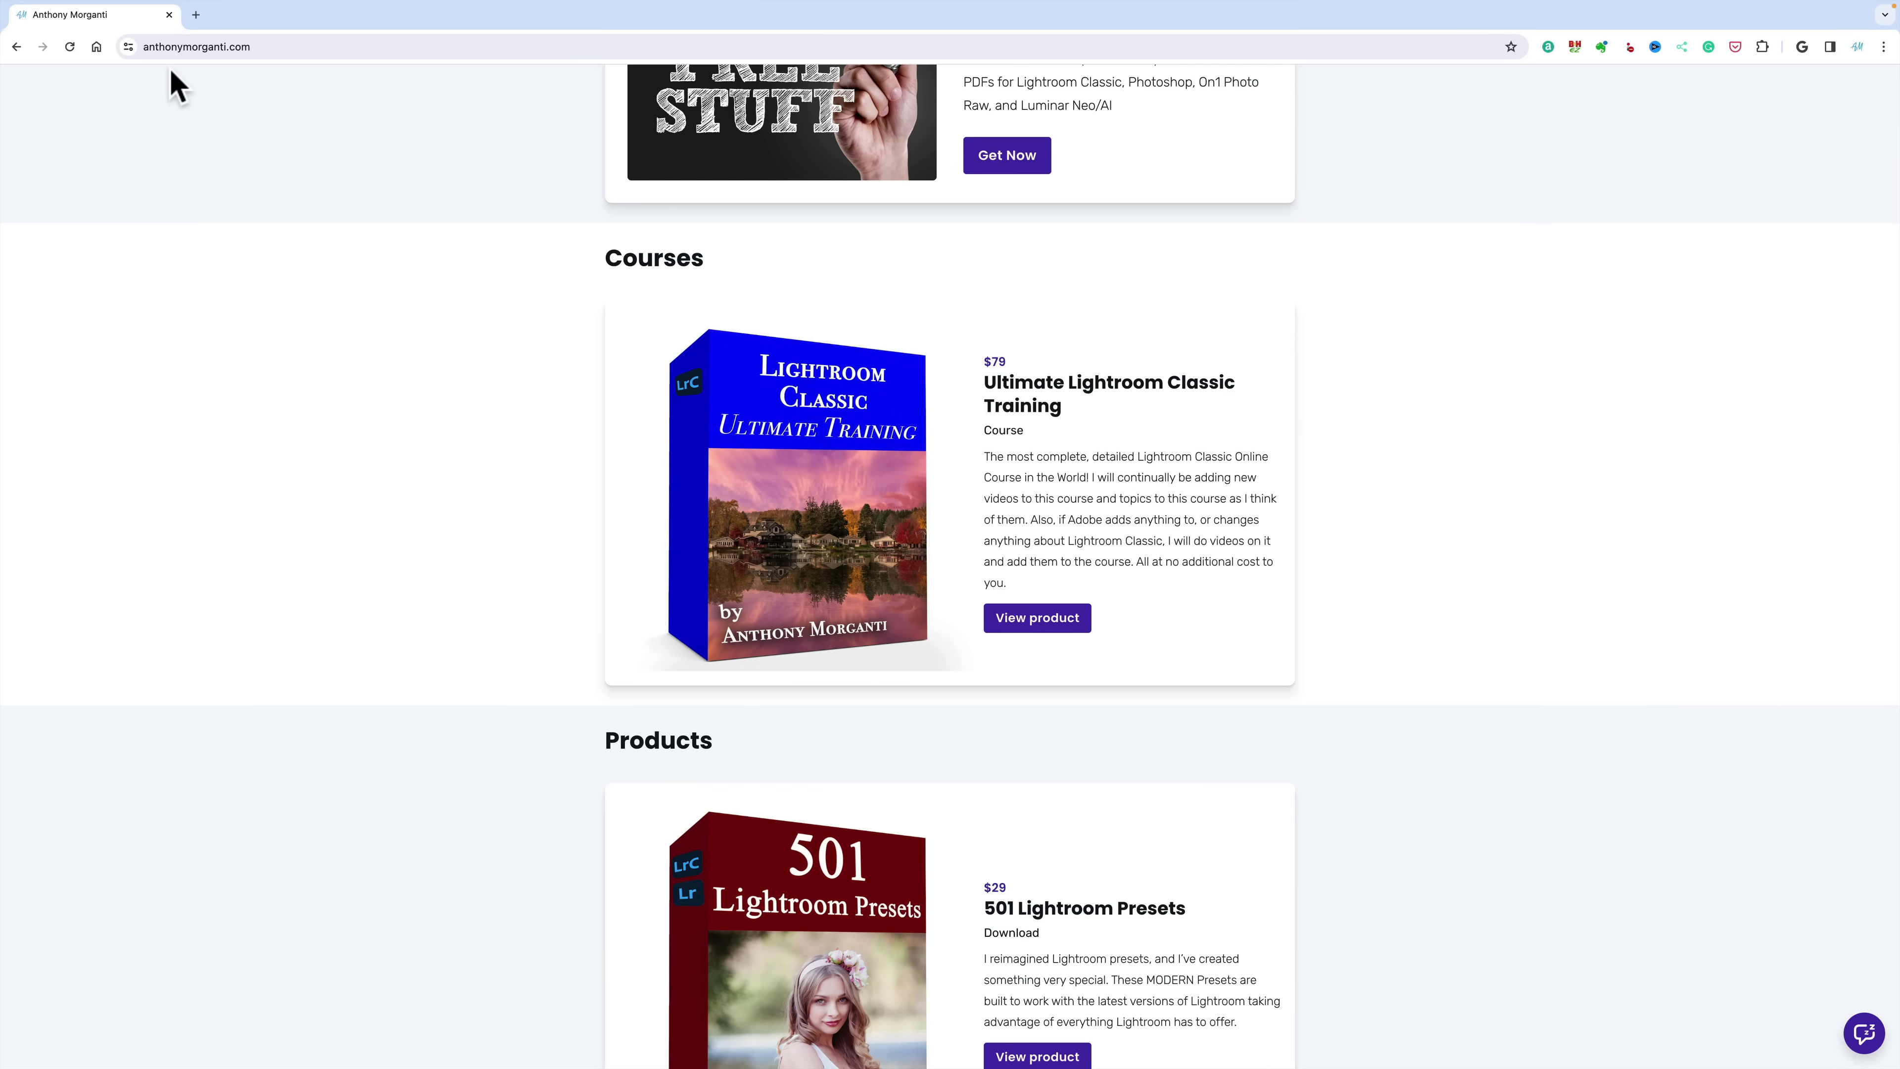
scroll(172, 84, "down", 14)
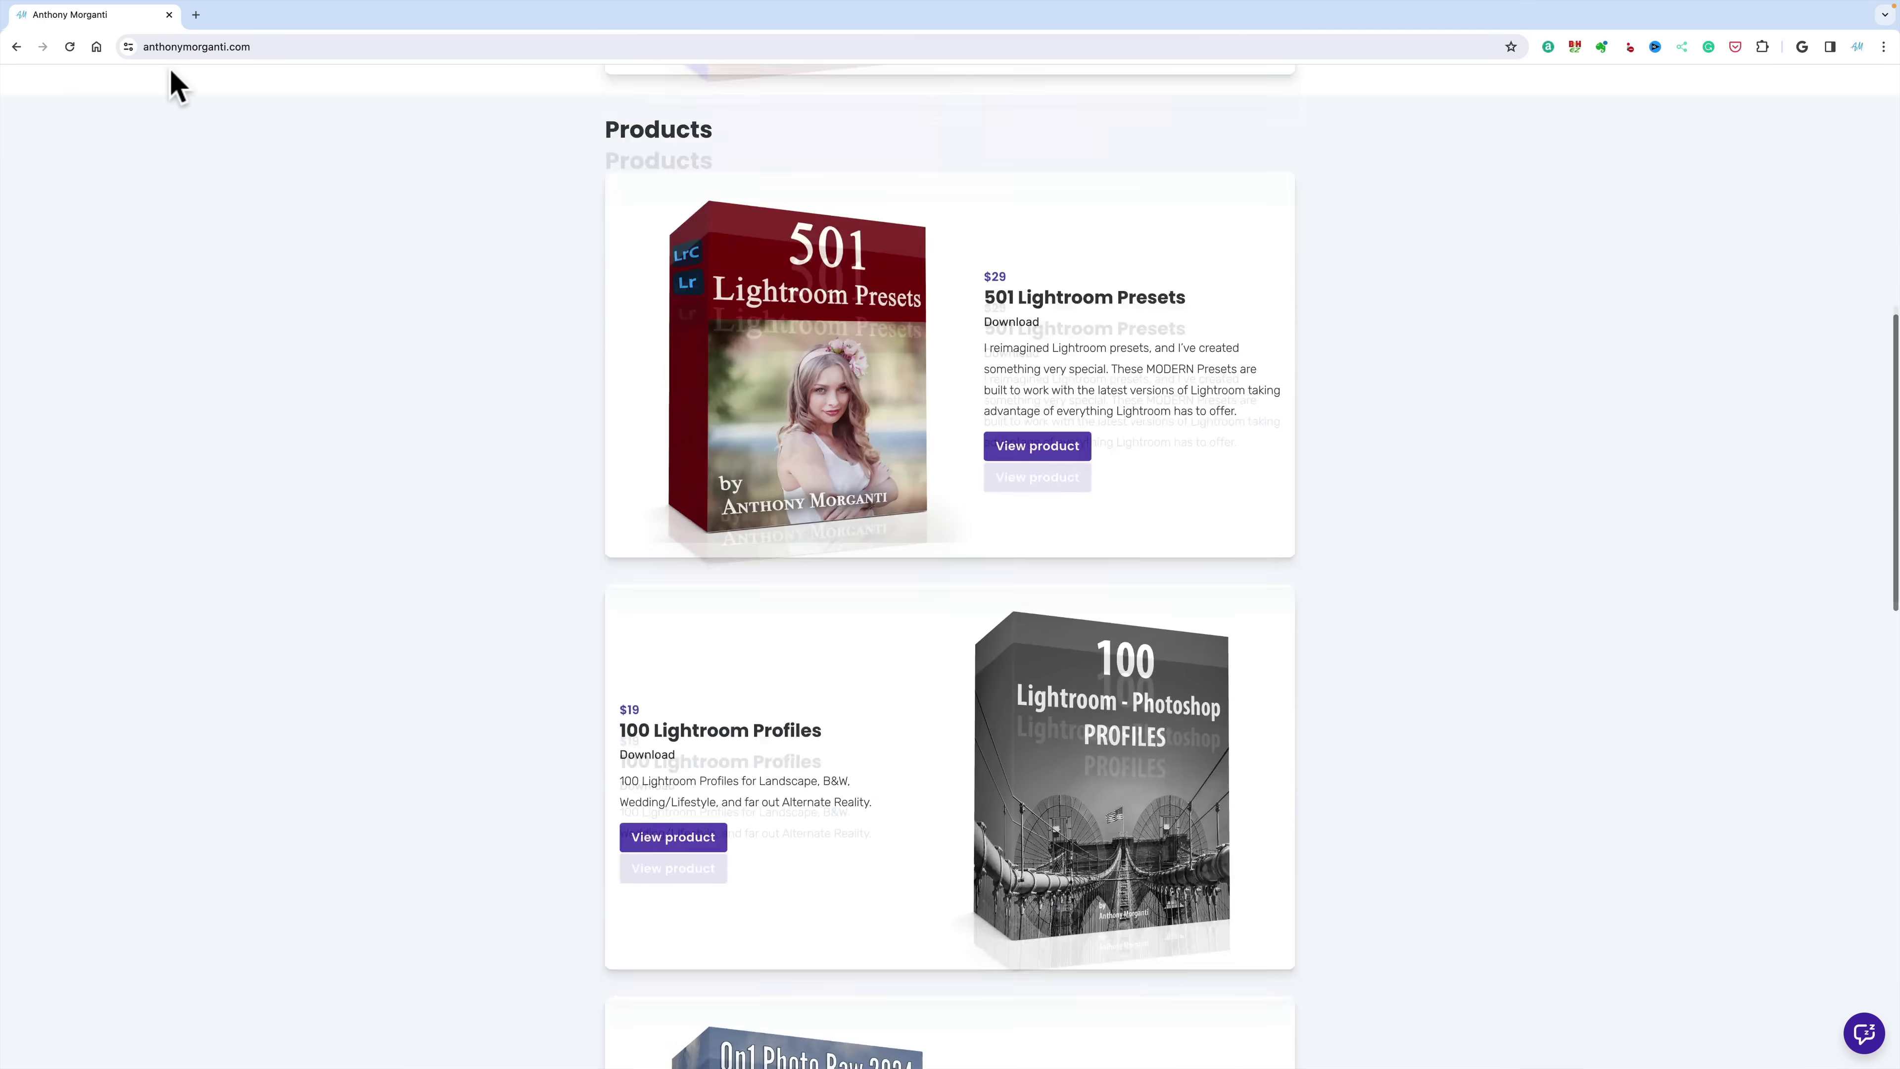
scroll(172, 84, "down", 5)
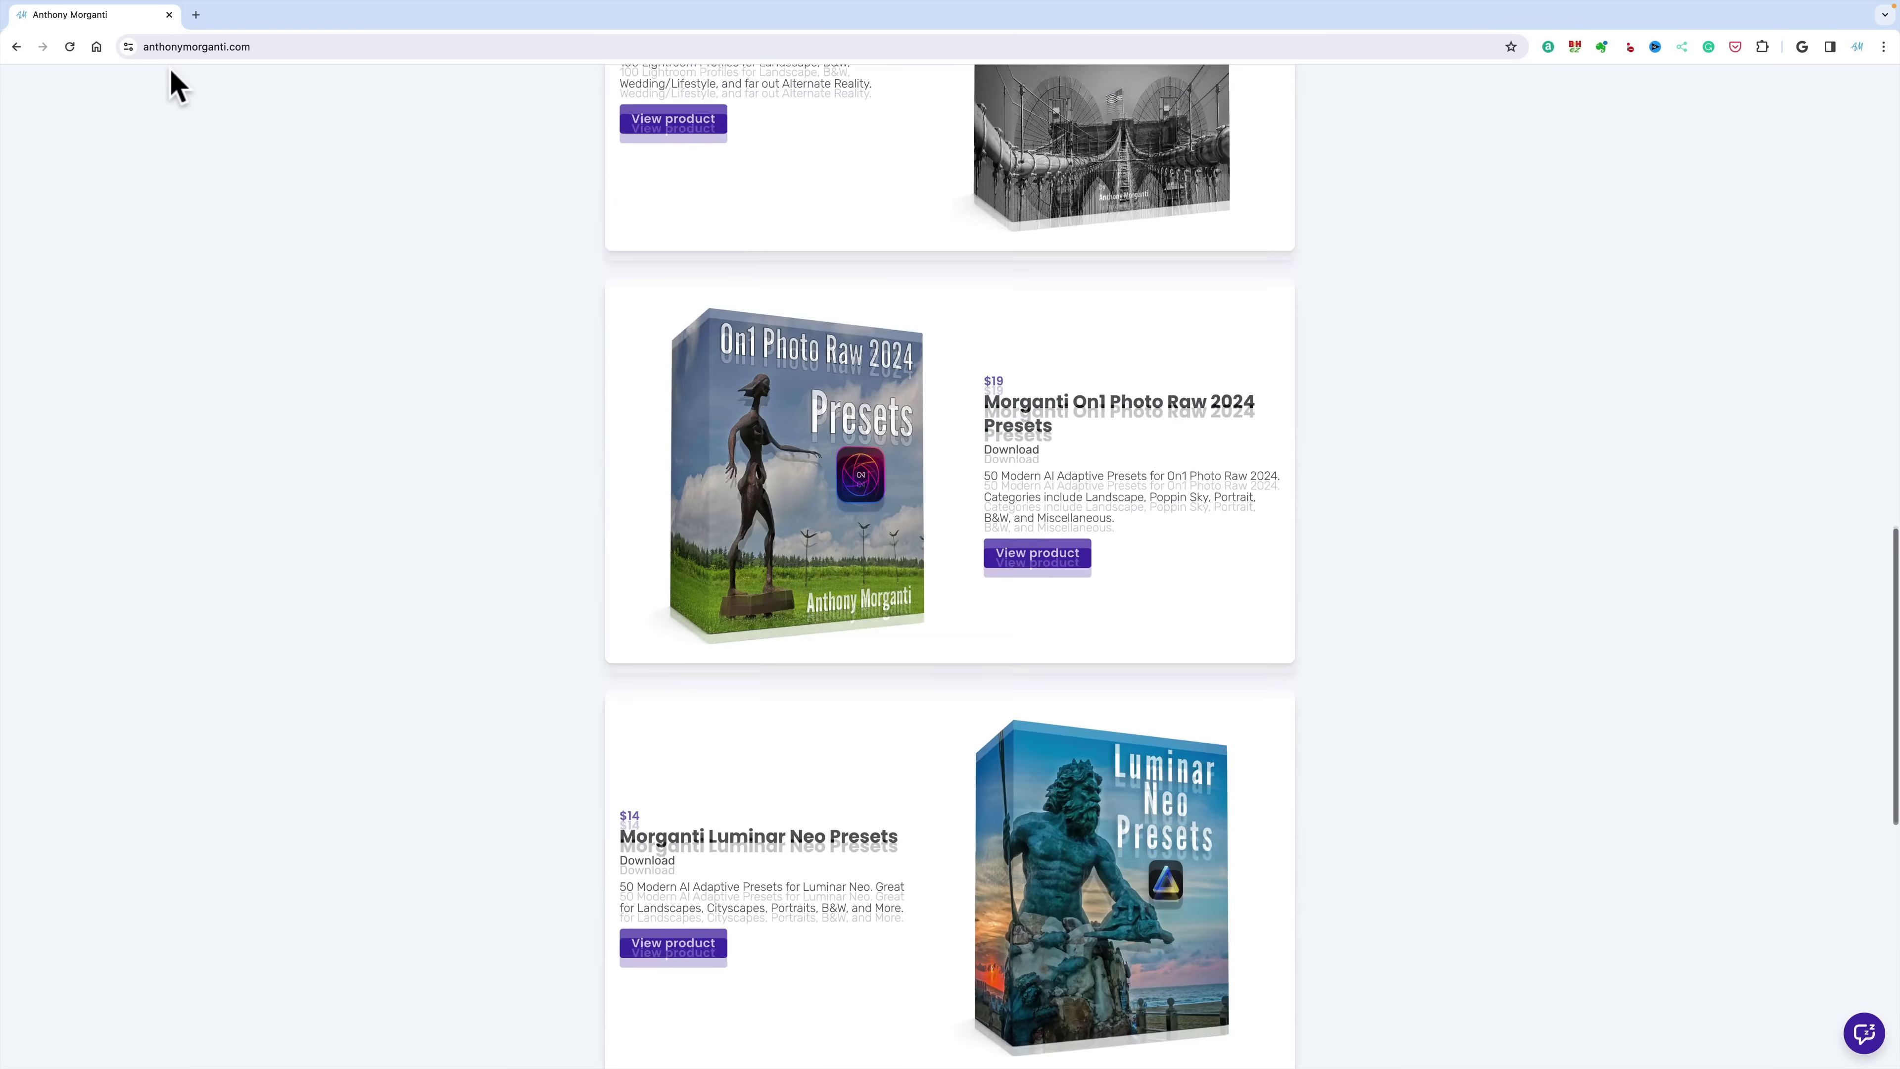
scroll(172, 84, "down", 6)
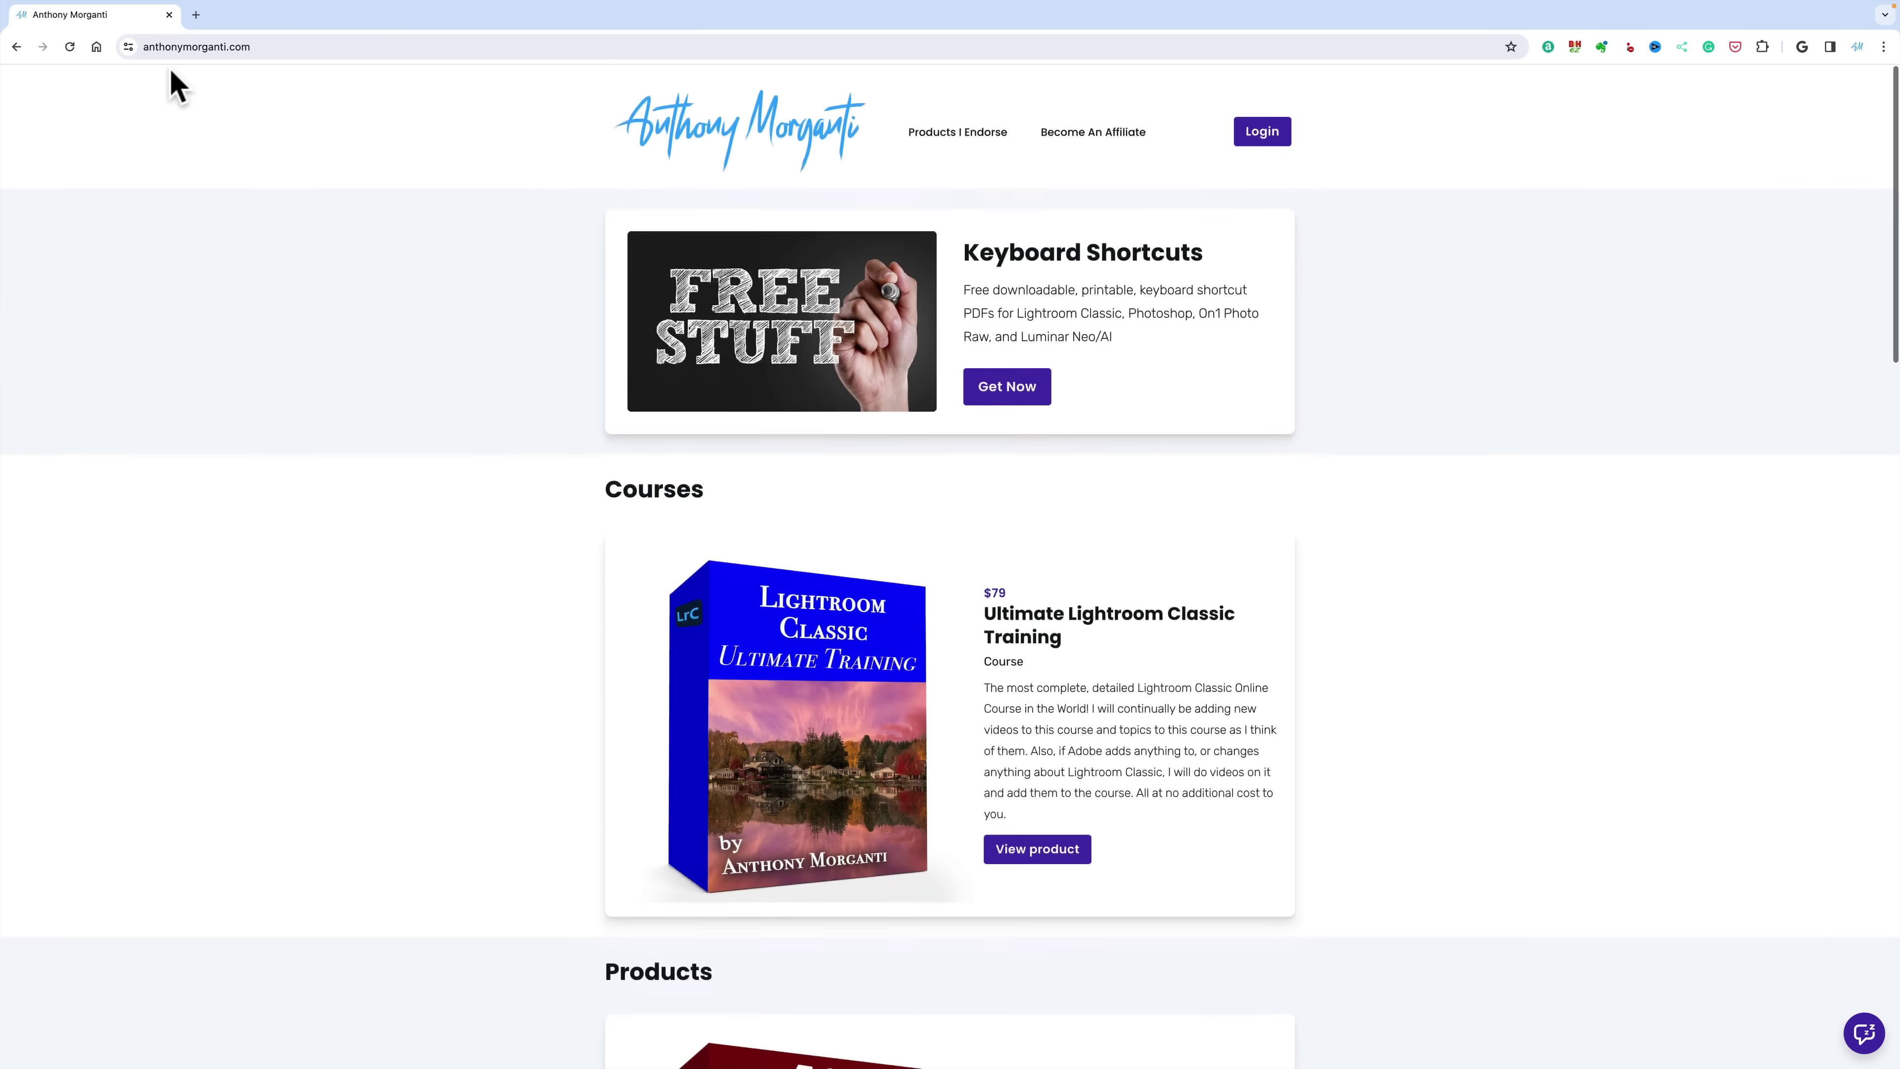
scroll(172, 84, "down", 1)
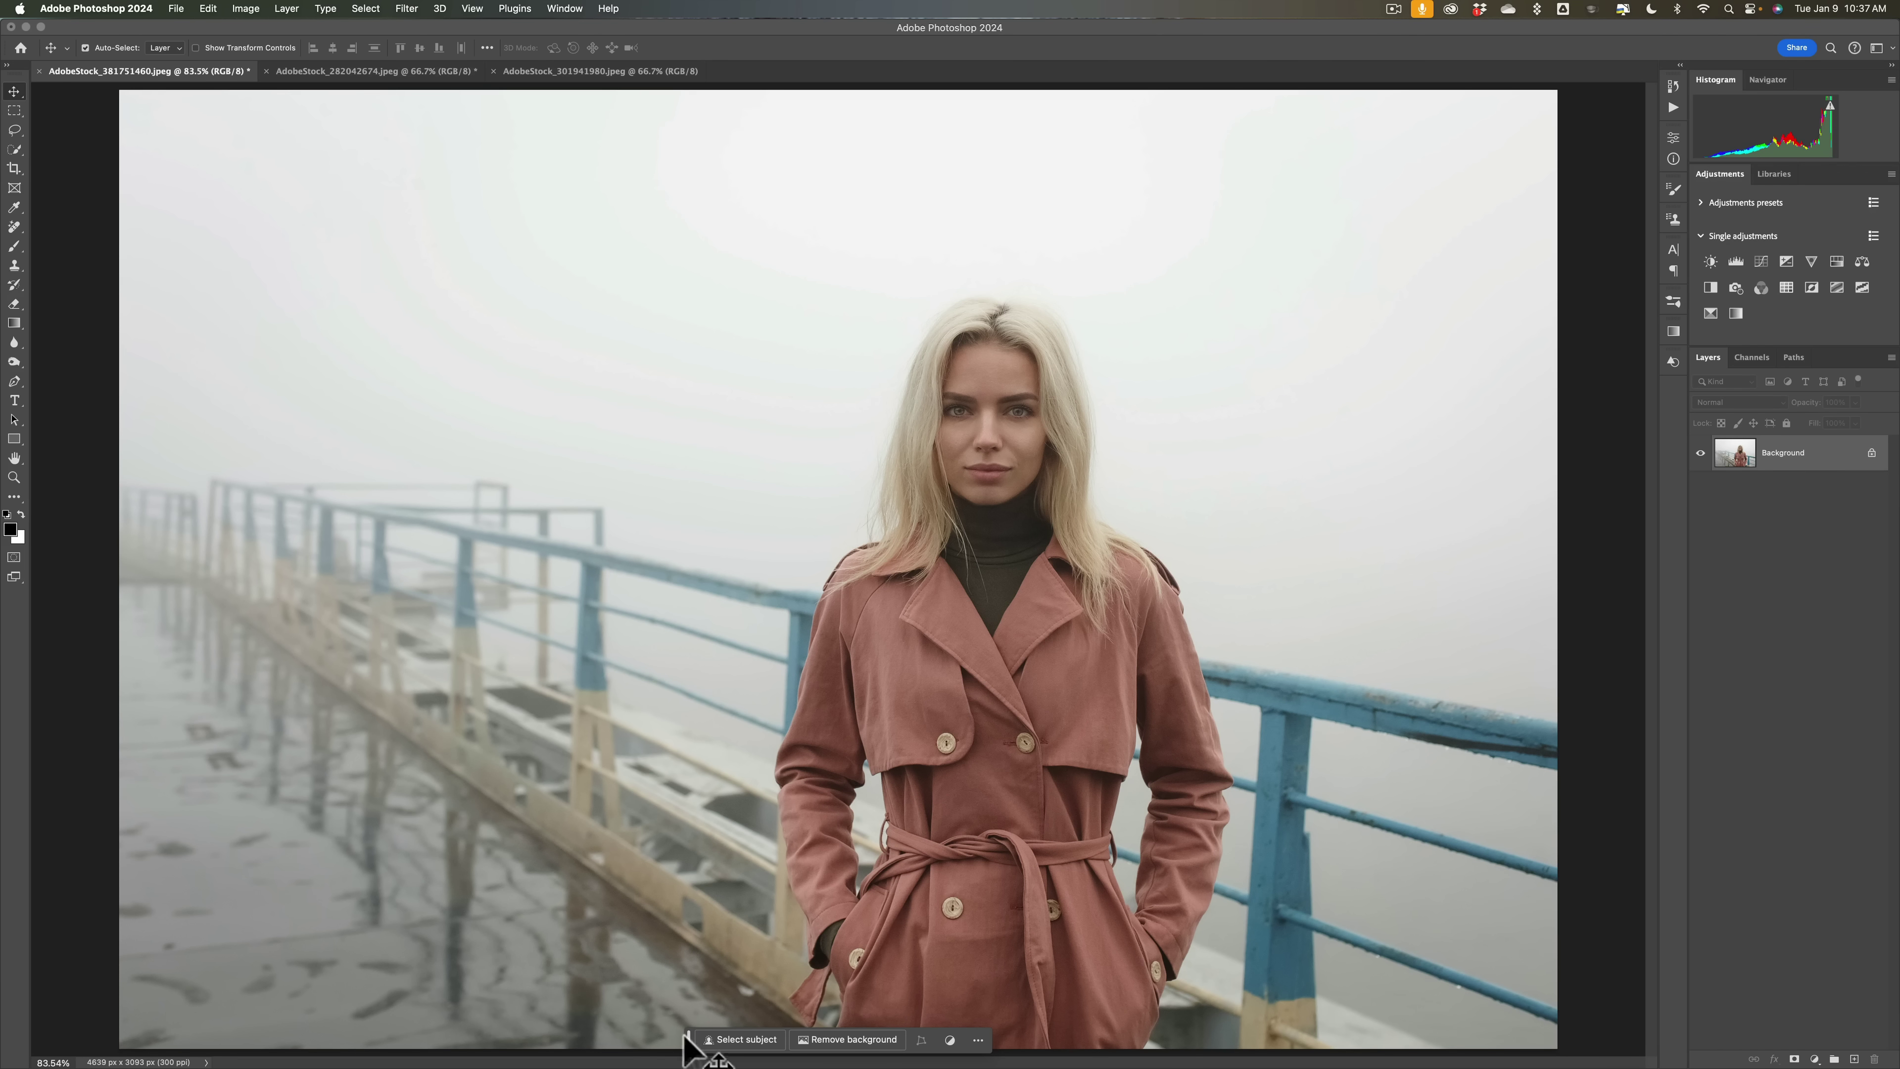
Step: Move the Contextual Task Bar into the foggy sky area beside the woman's head
left_click_drag(688, 1036, 467, 268)
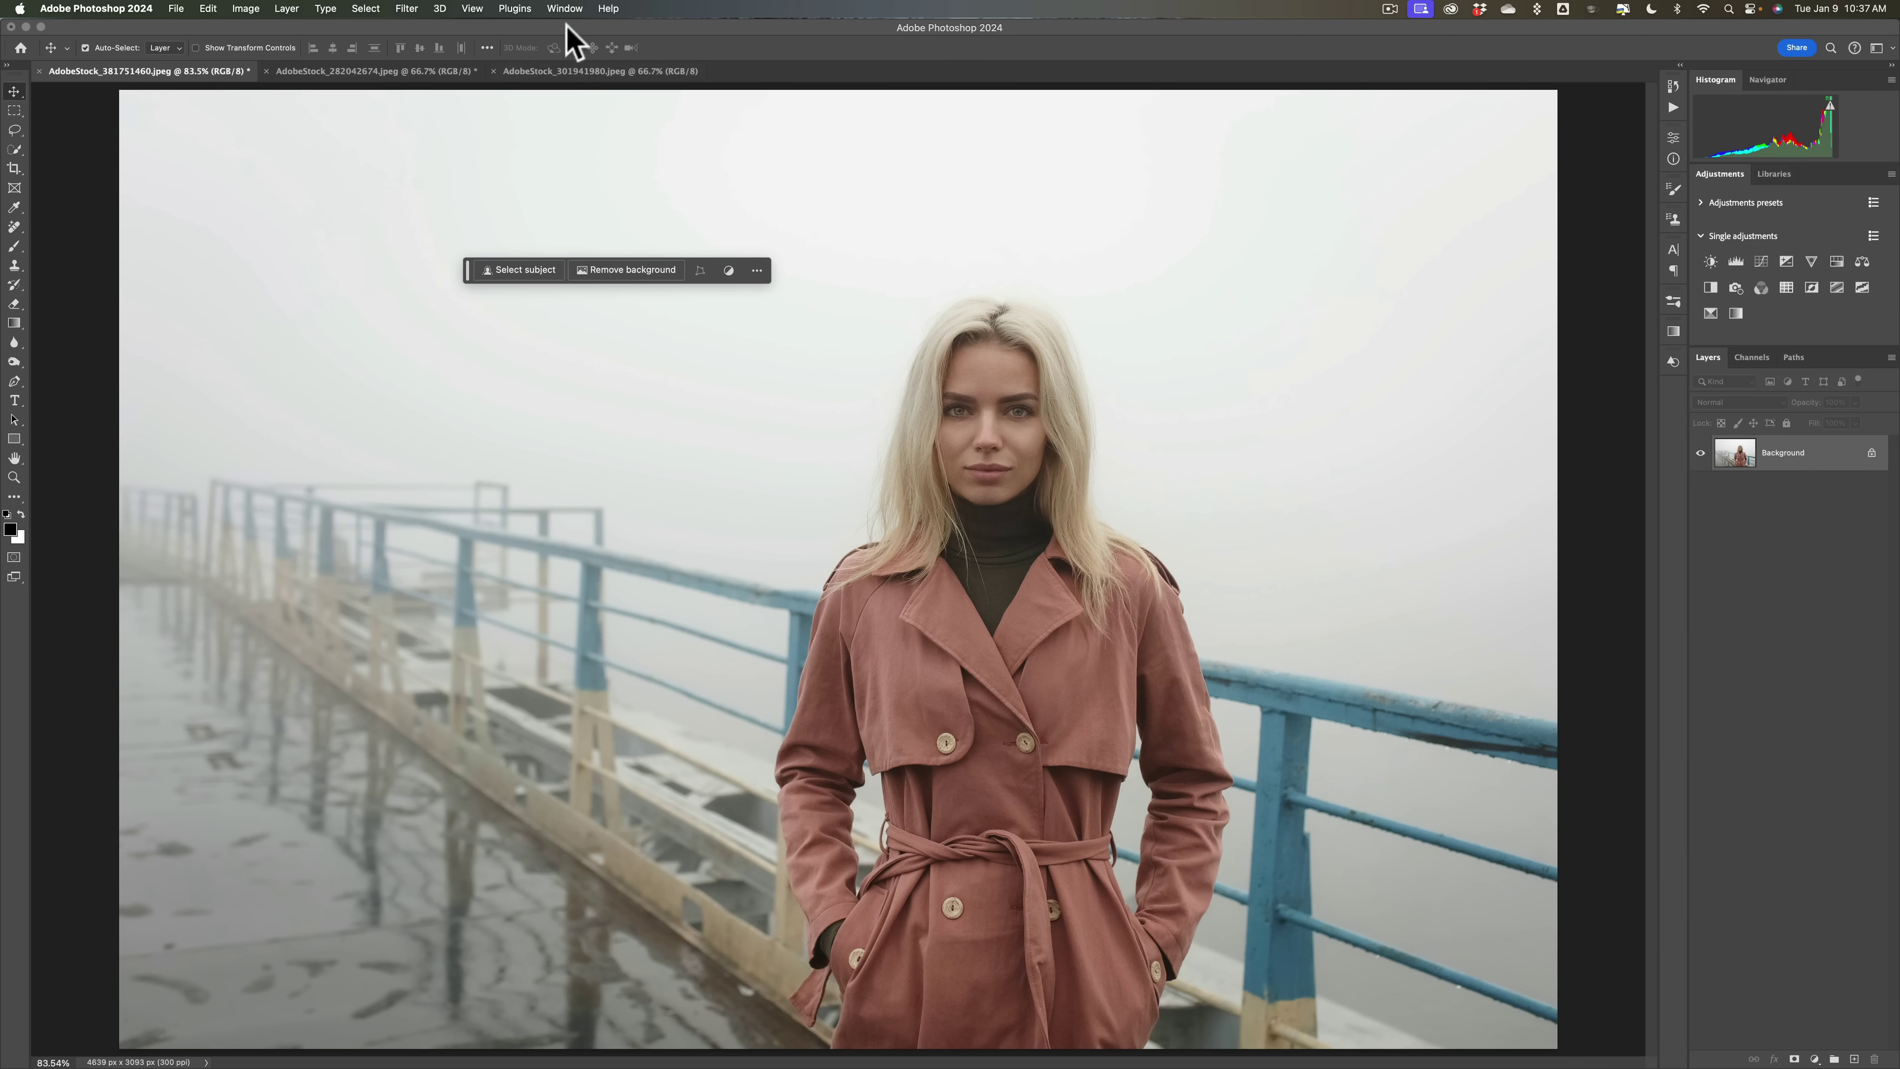
left_click(533, 12)
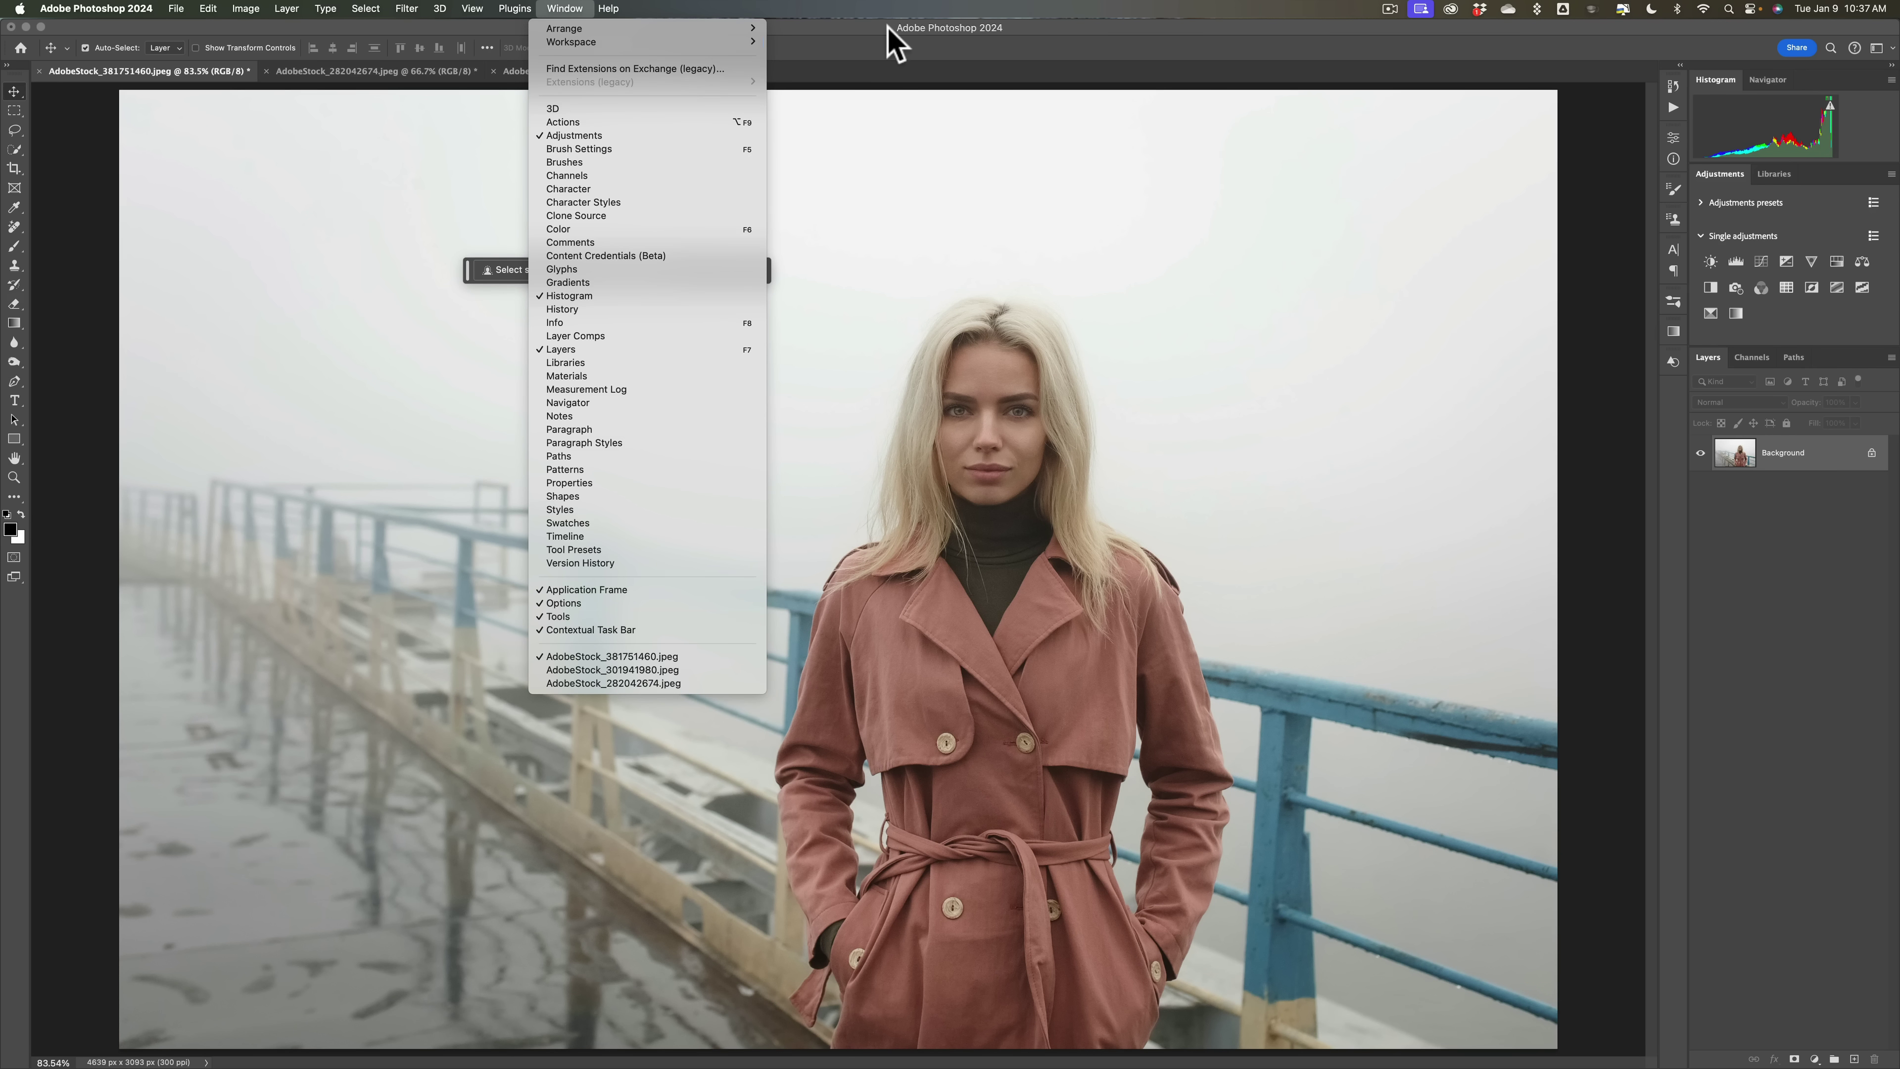
left_click(879, 64)
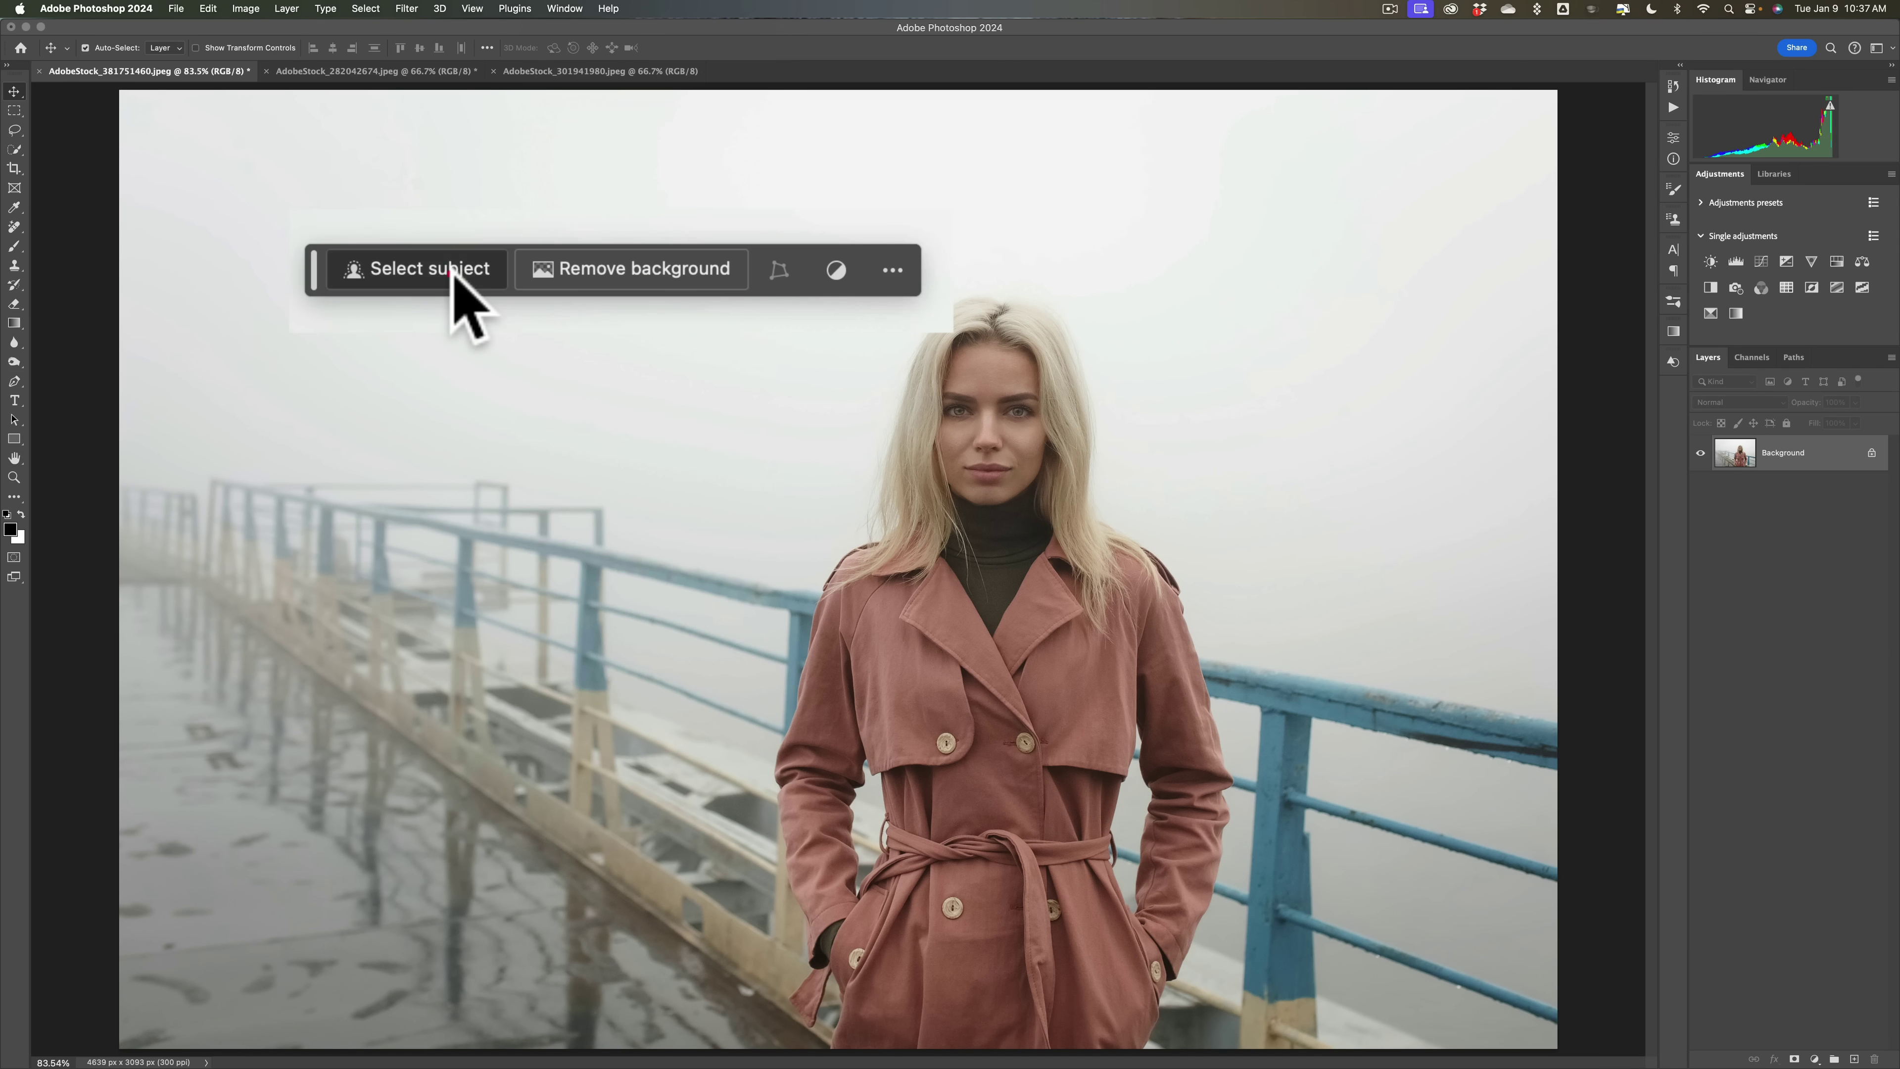
Step: Select the woman with Select Subject and open the selection in Select and Mask
left_click(527, 270)
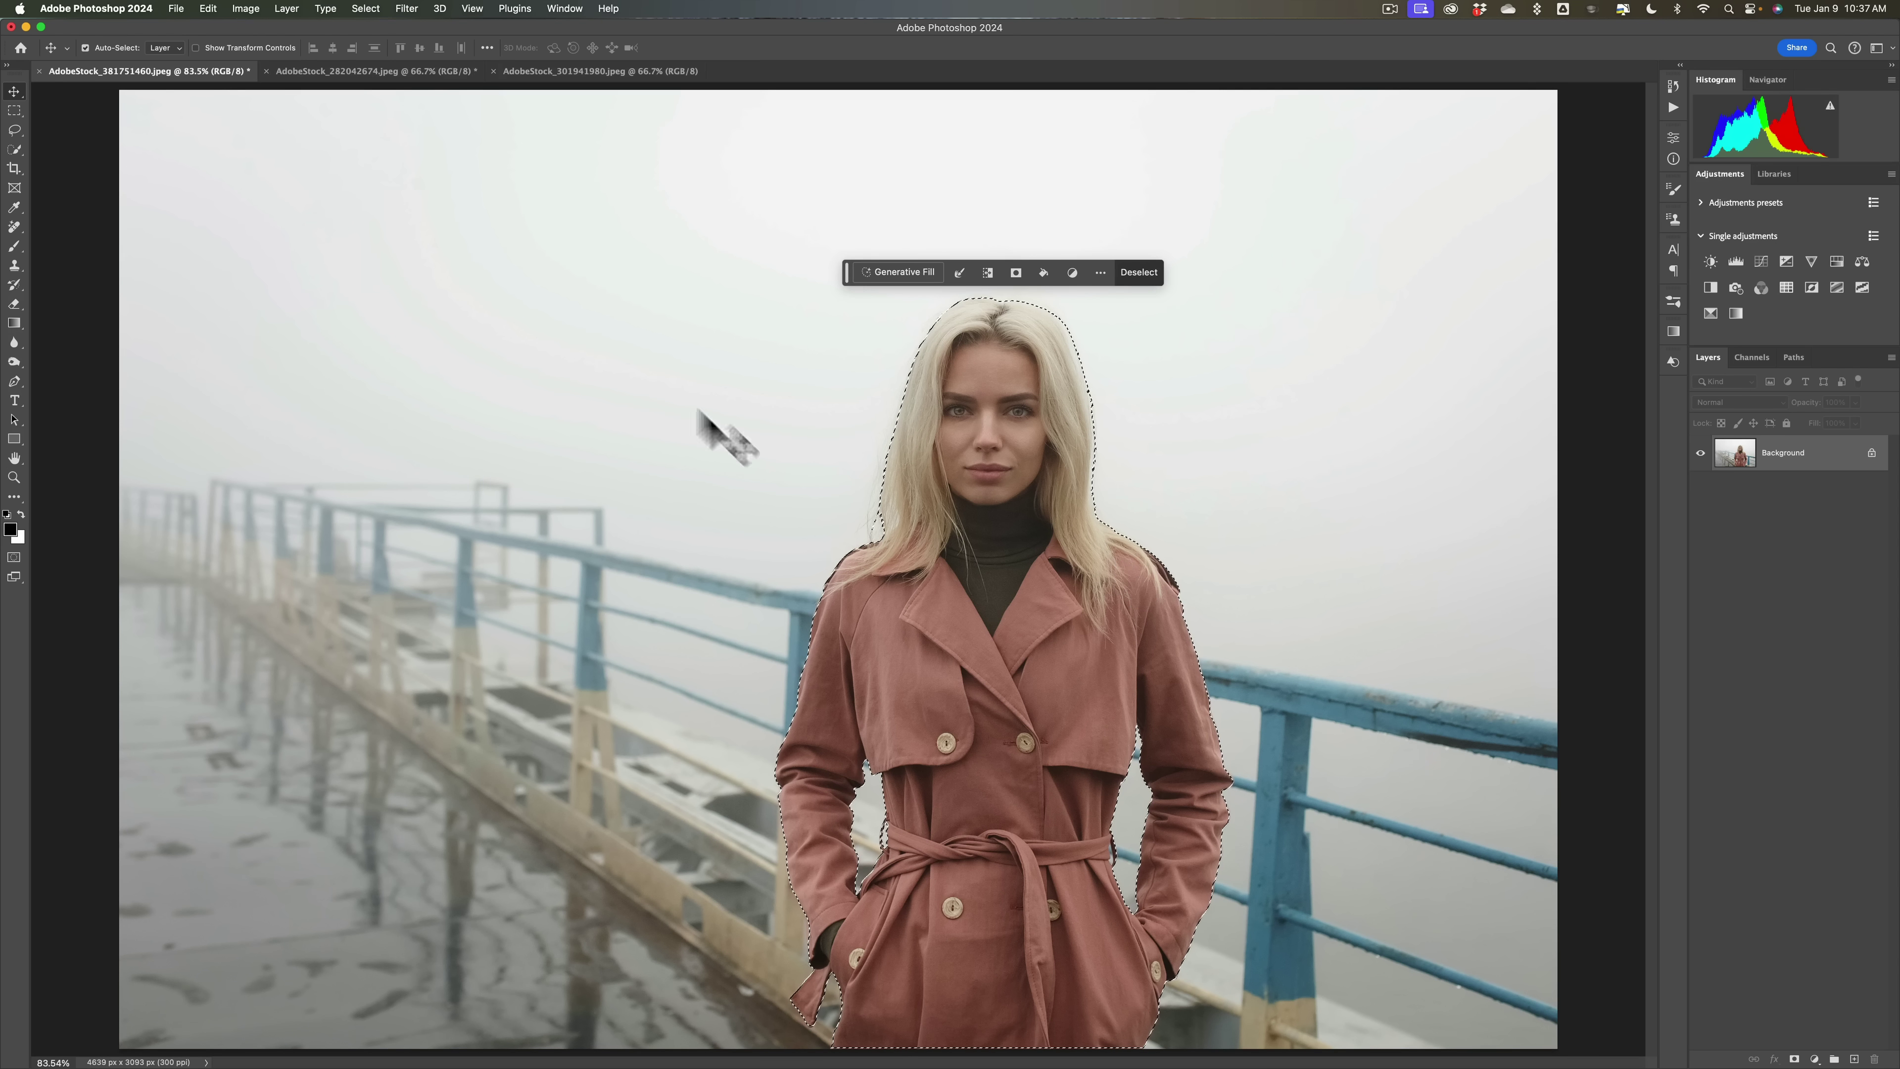
left_click(366, 8)
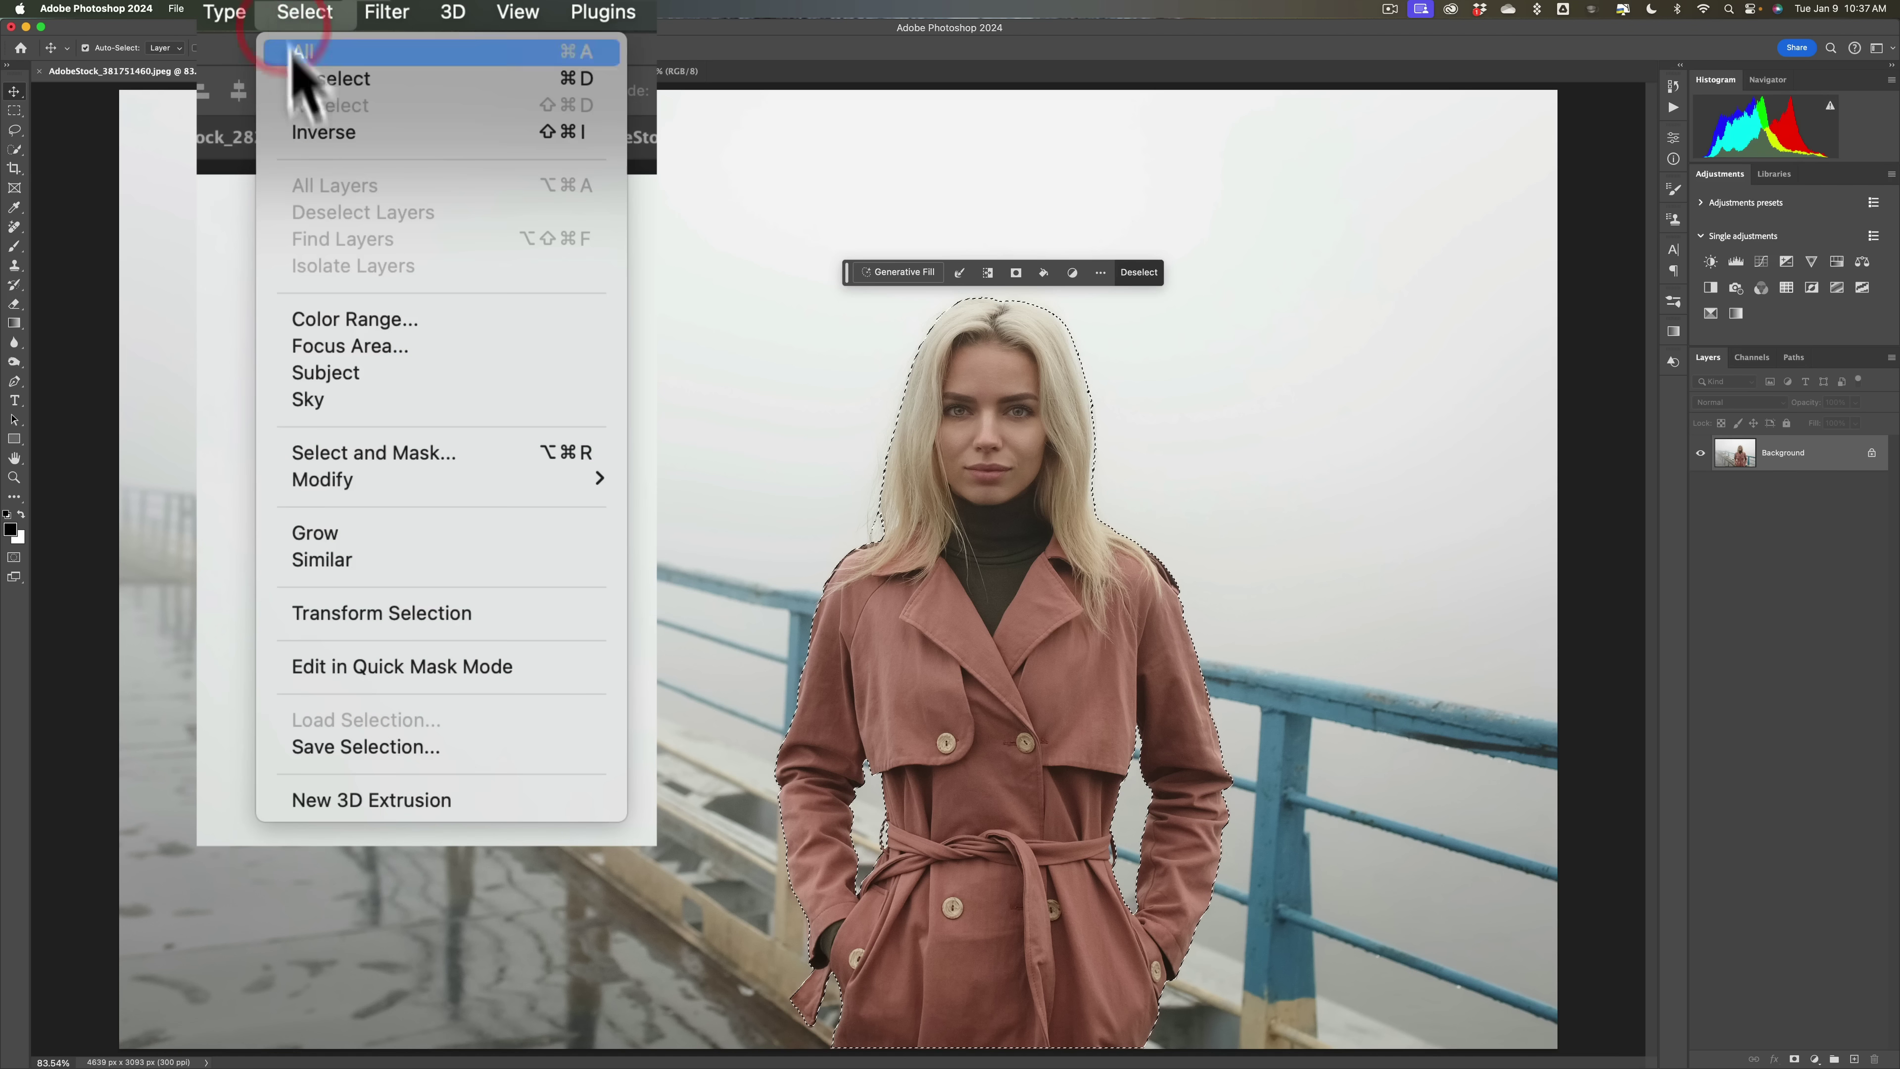
left_click(394, 453)
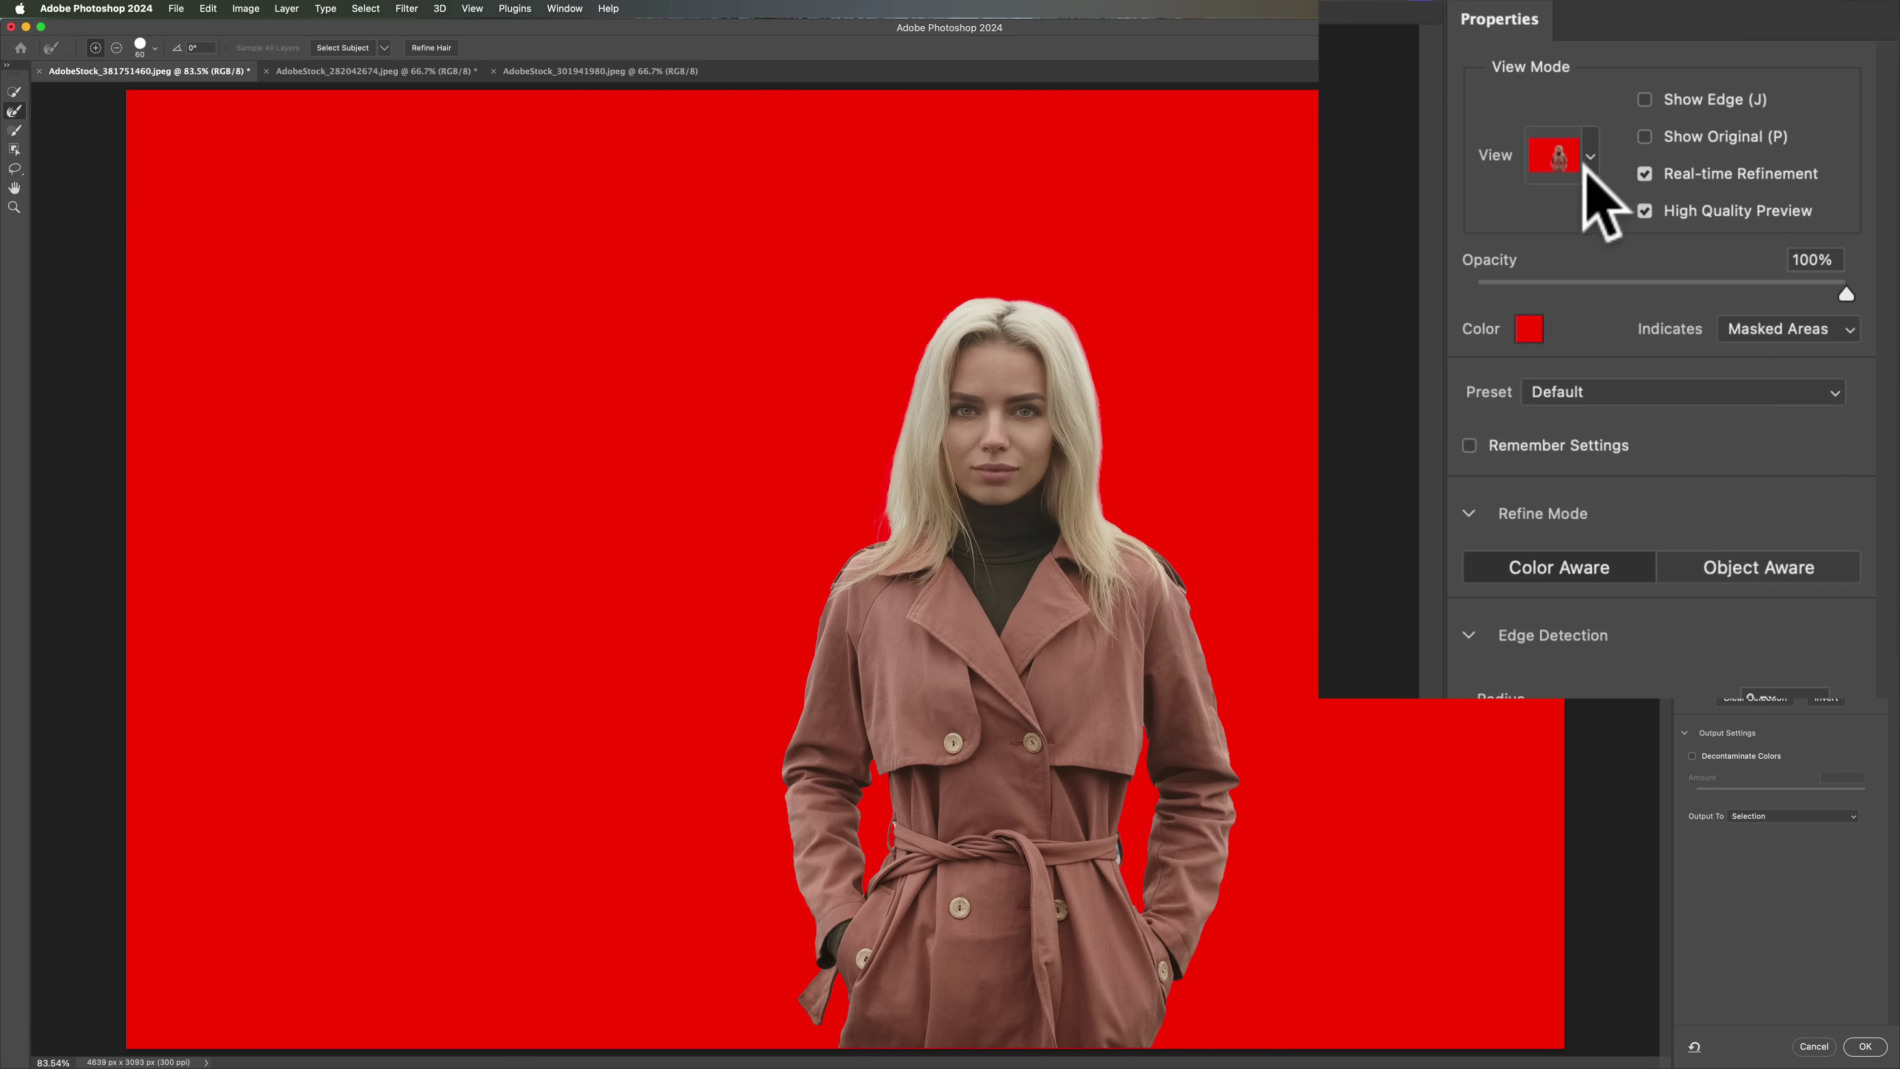
Step: Show the mask in Overlay view and refine the woman's hair edges with Refine Hair
left_click(1591, 159)
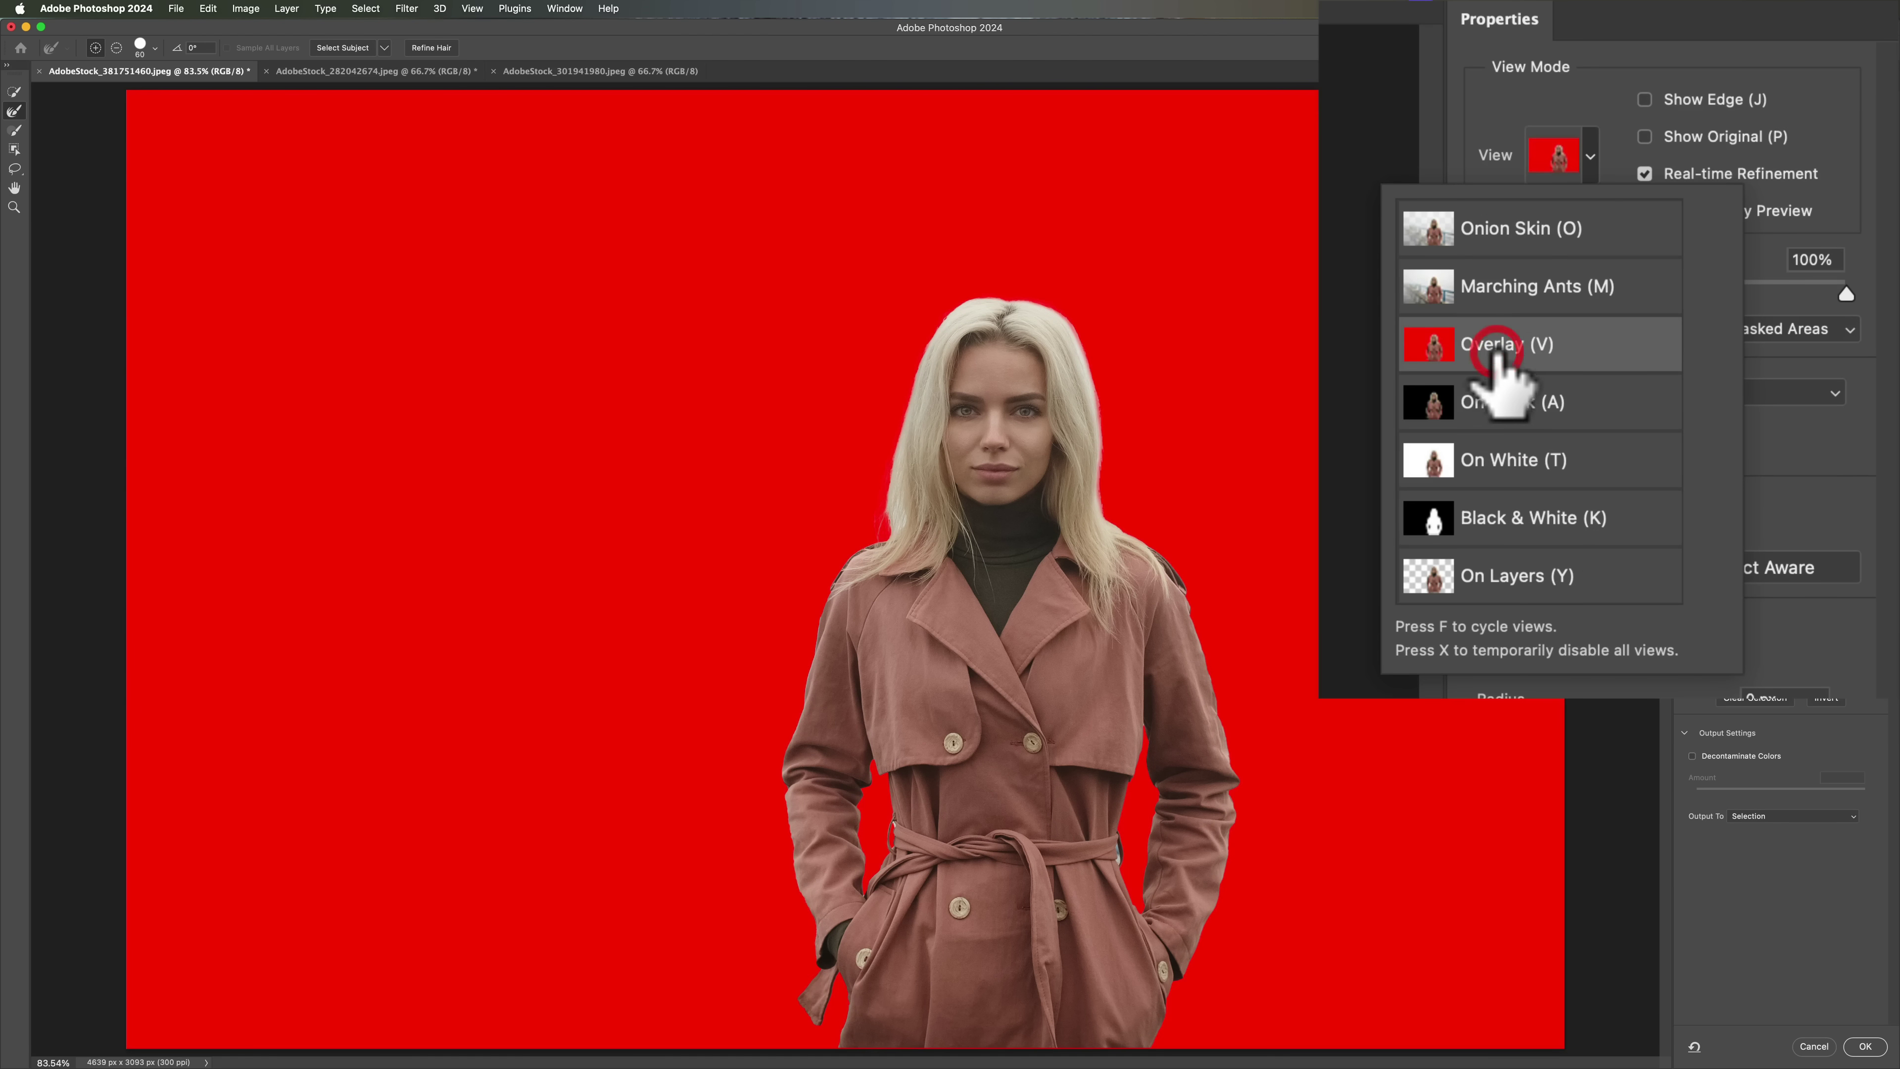
left_click(1493, 343)
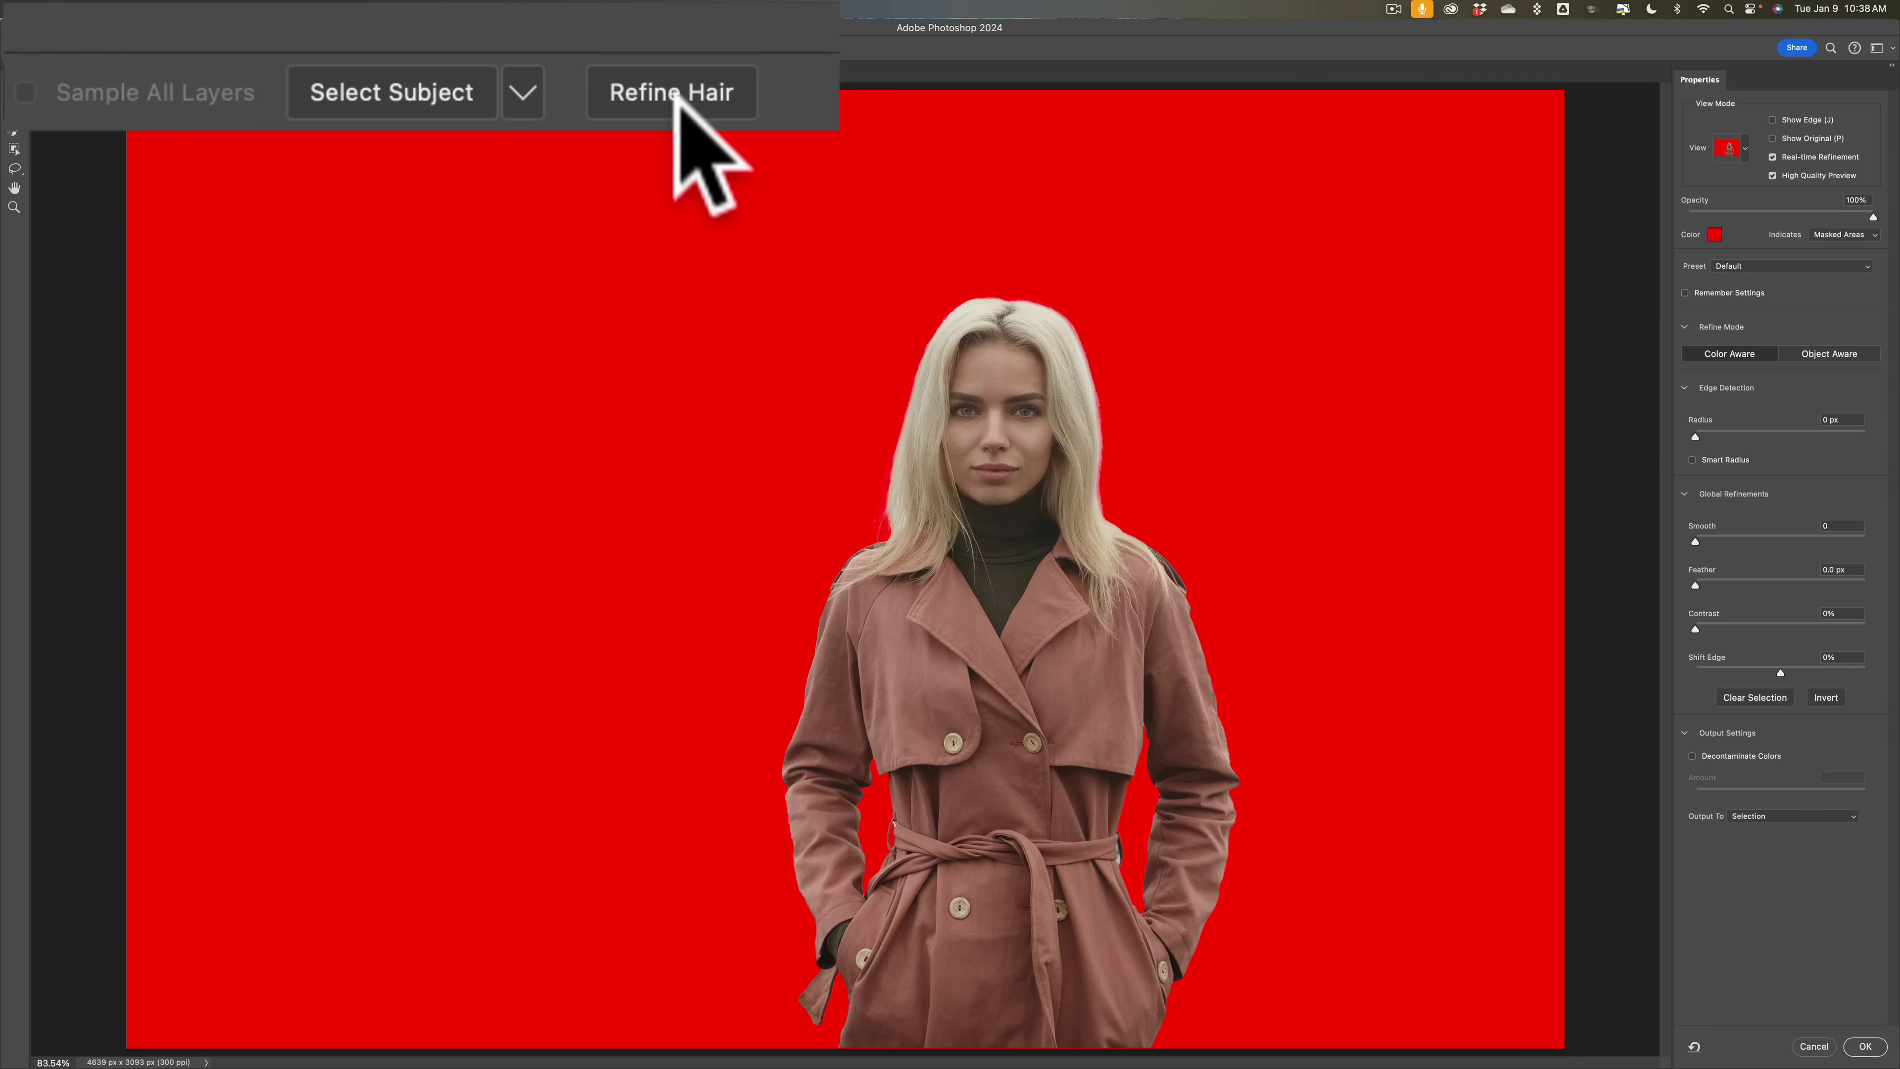
left_click(671, 86)
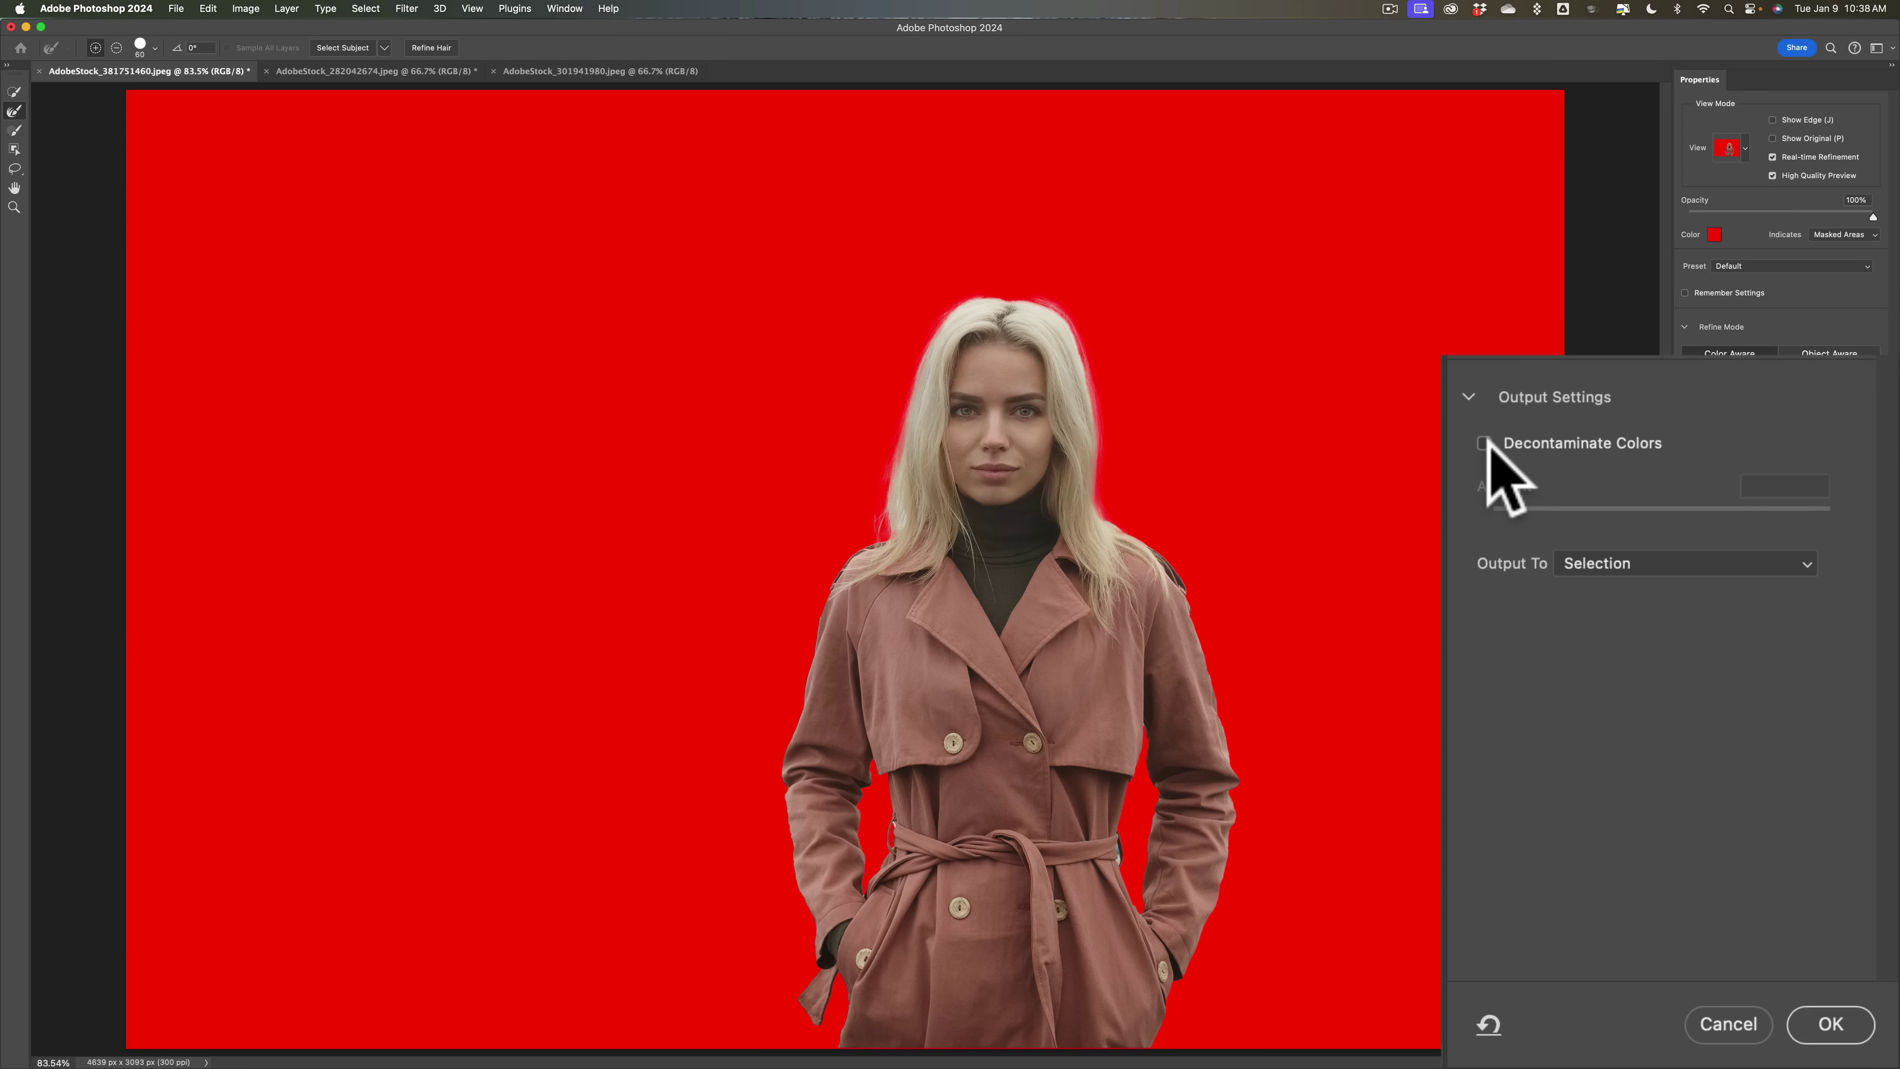
Step: Enable Decontaminate Colors and output the refined selection to a New Layer
left_click(1484, 443)
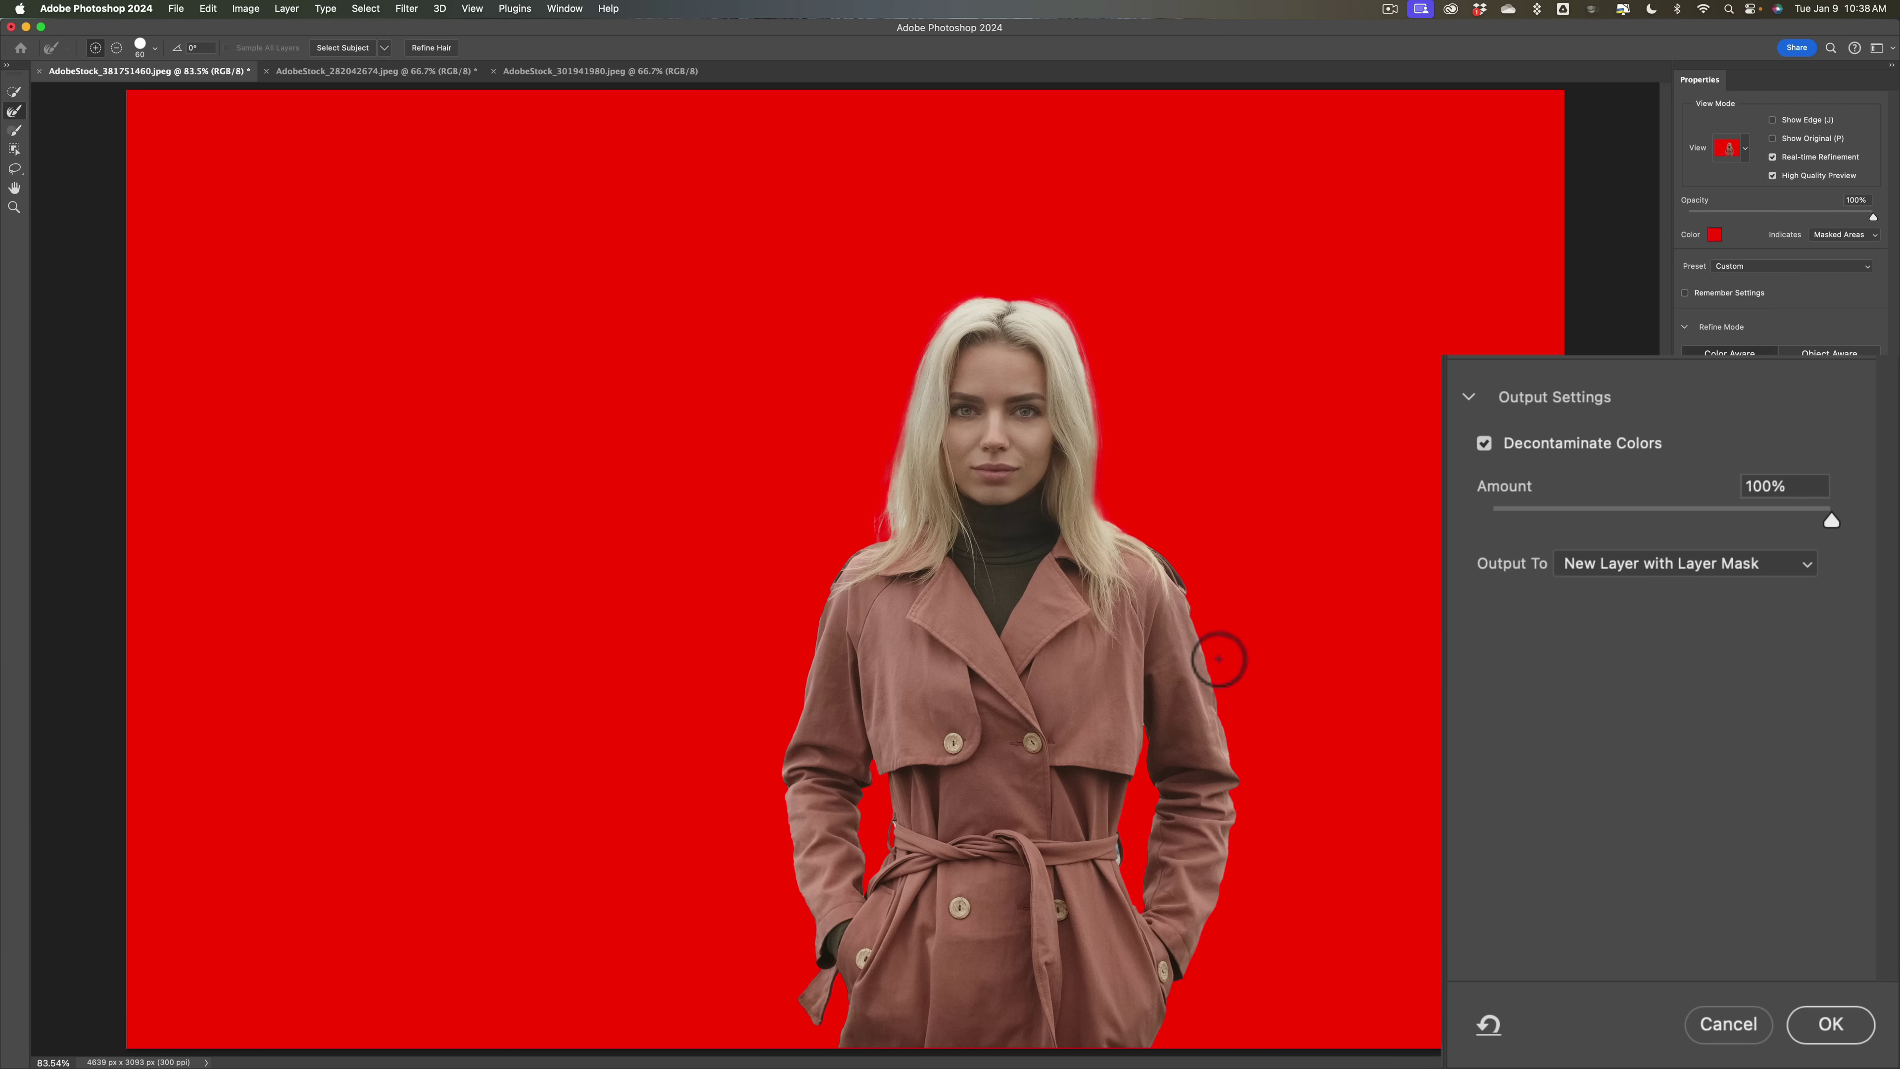
left_click(1629, 567)
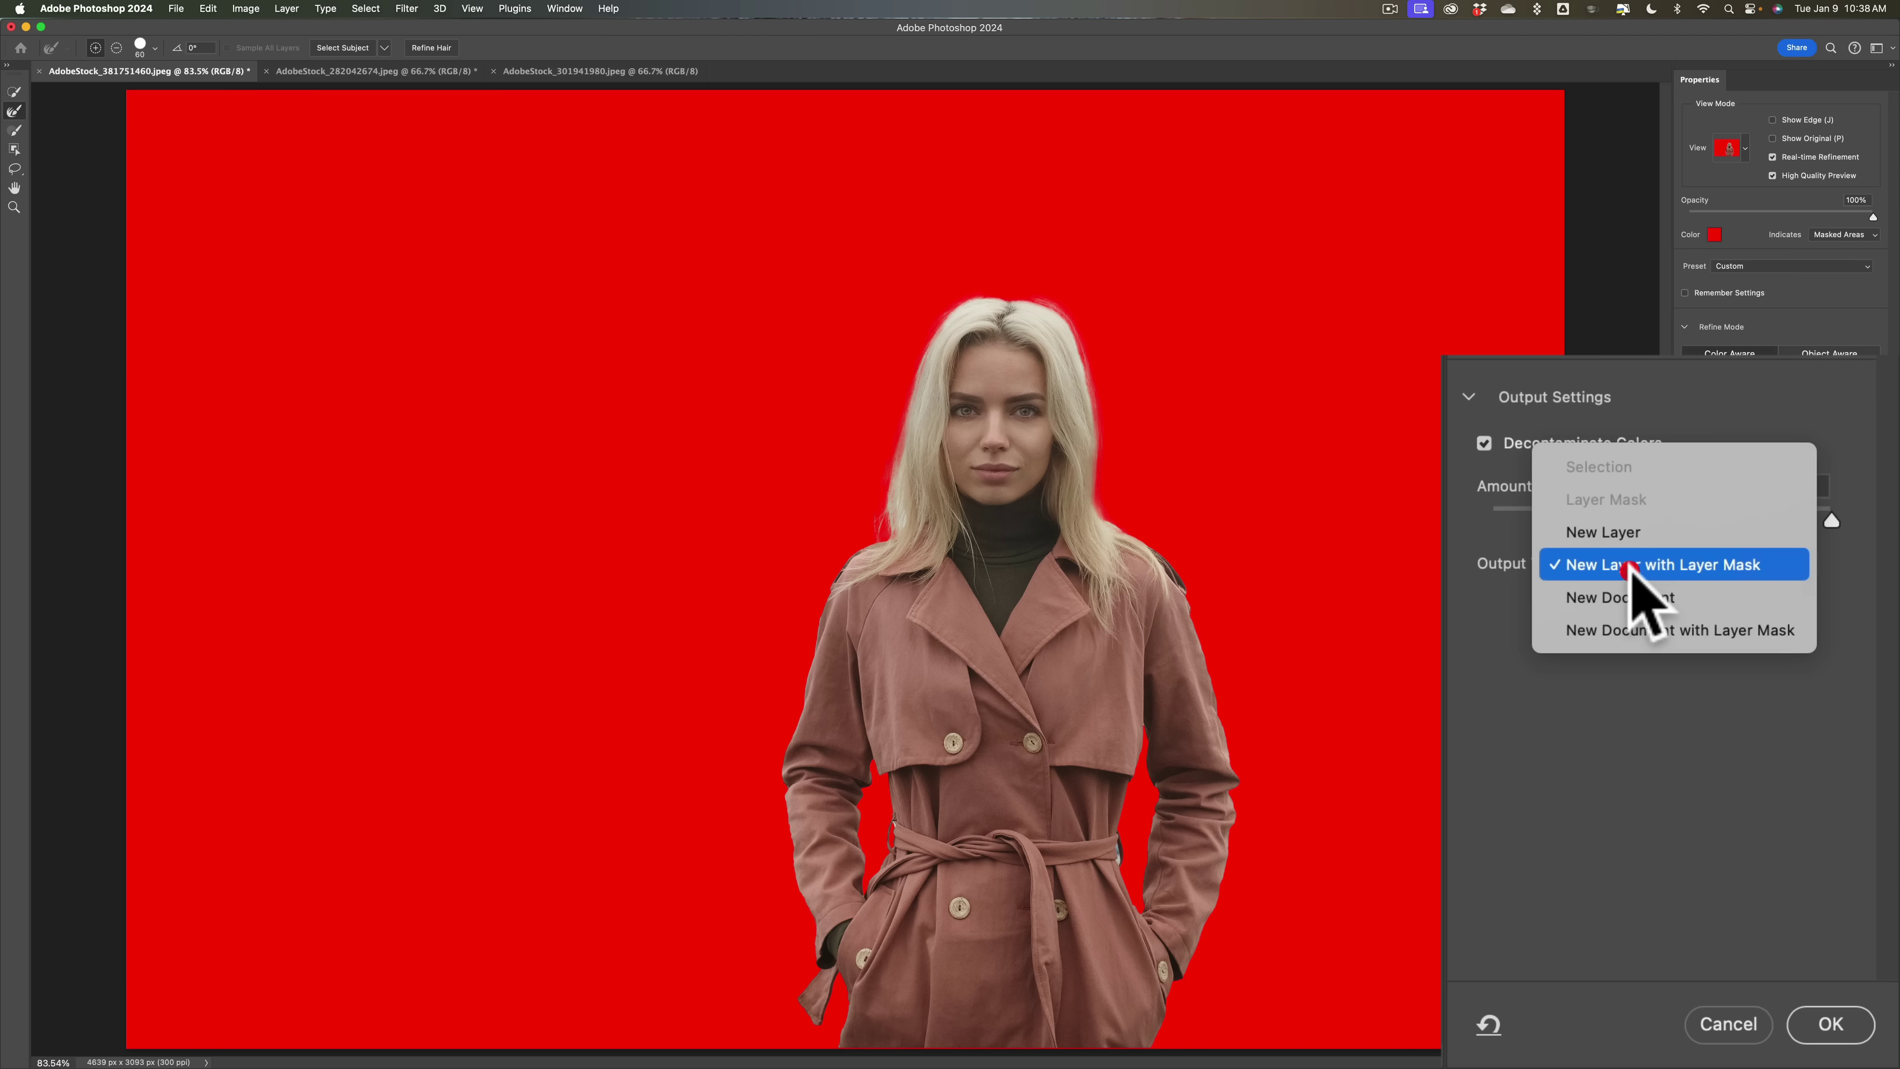
left_click(1624, 537)
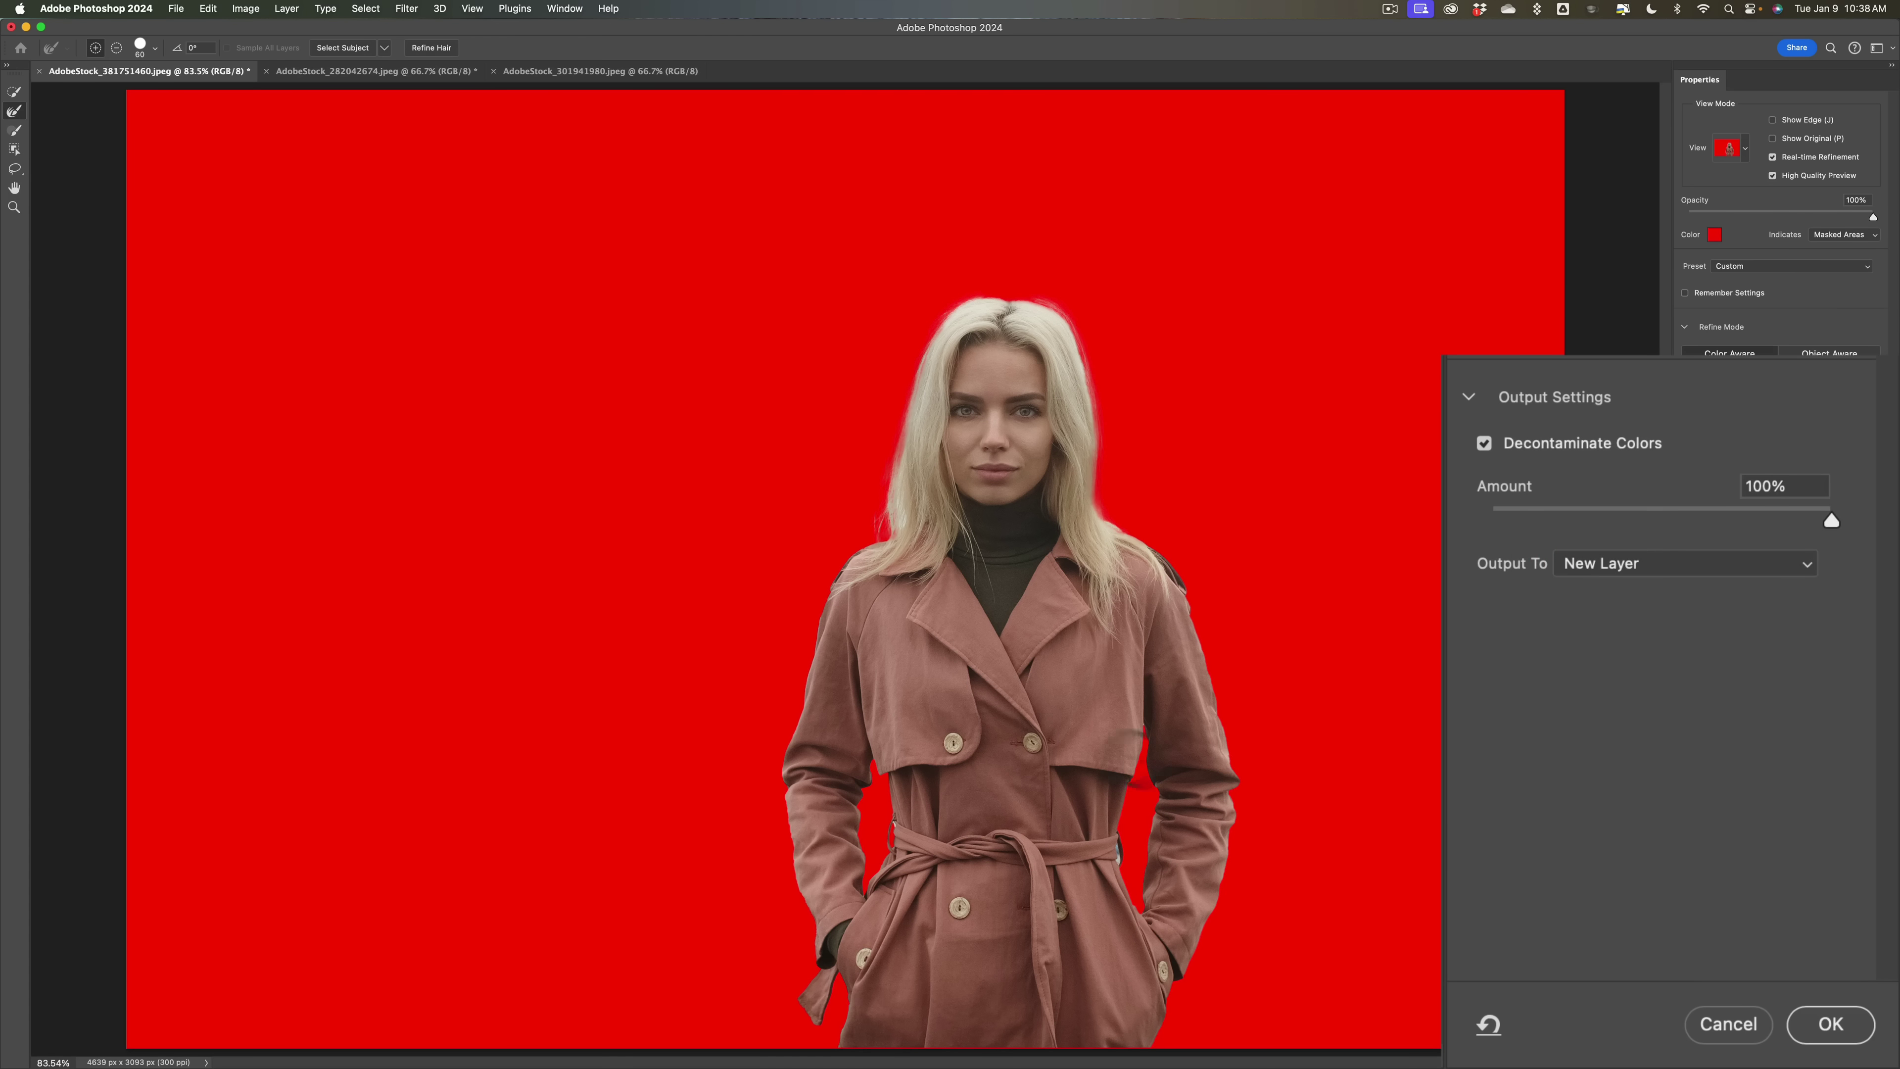
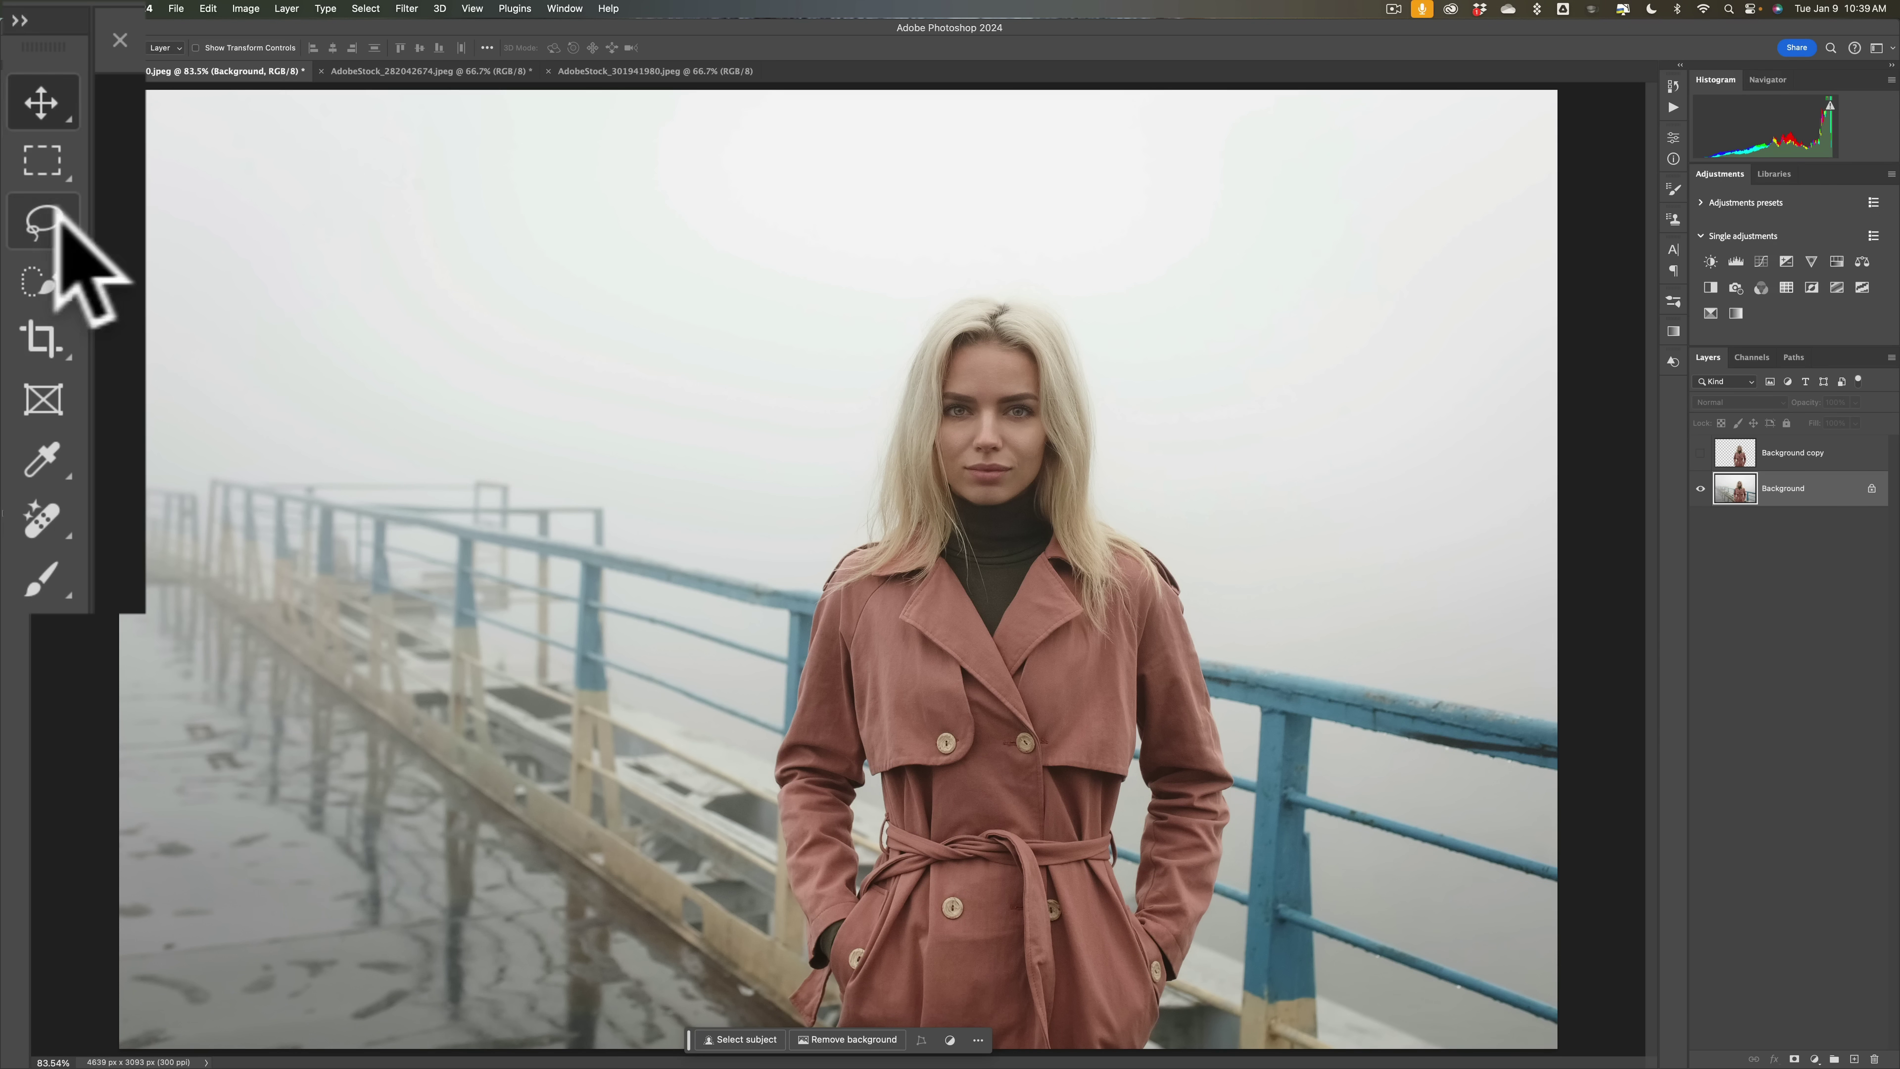
Step: Draw a loose Lasso selection around the whole woman on the Background layer, down to the image's lower edge
left_click(42, 224)
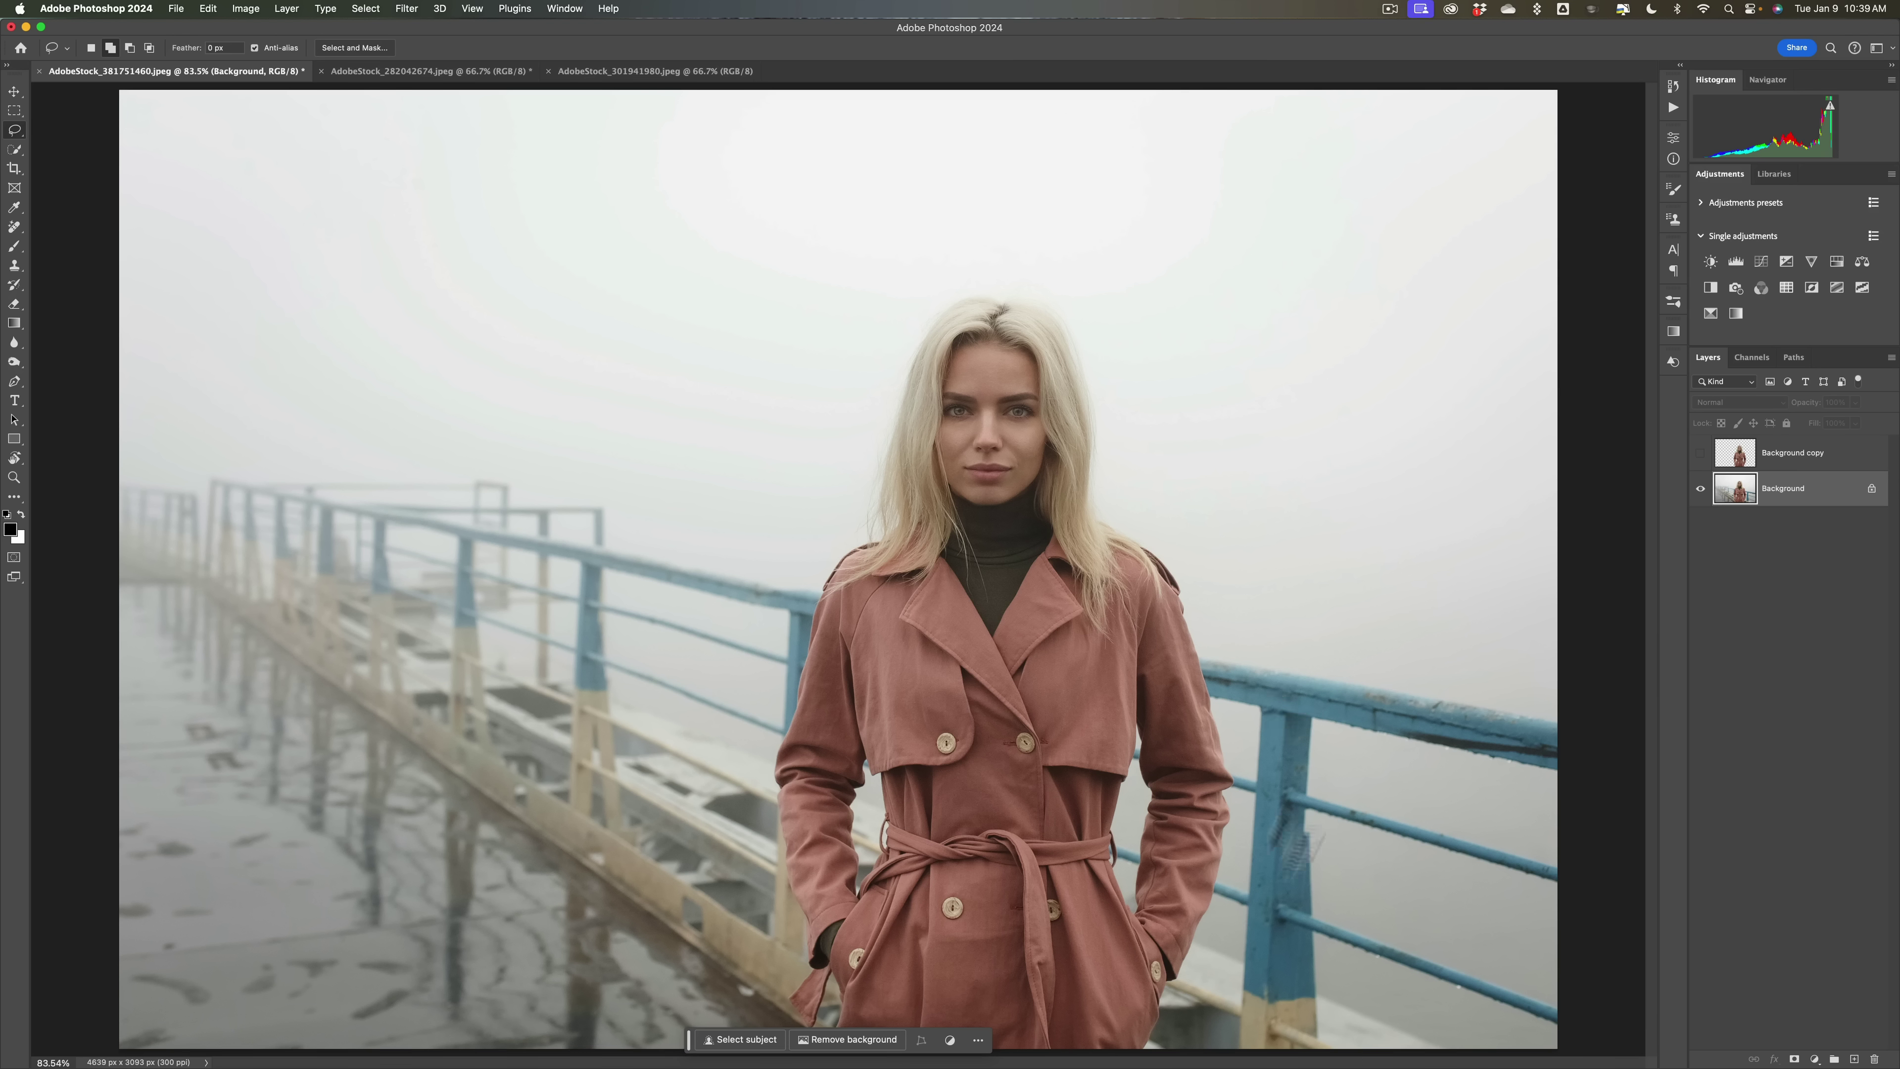
key("super")
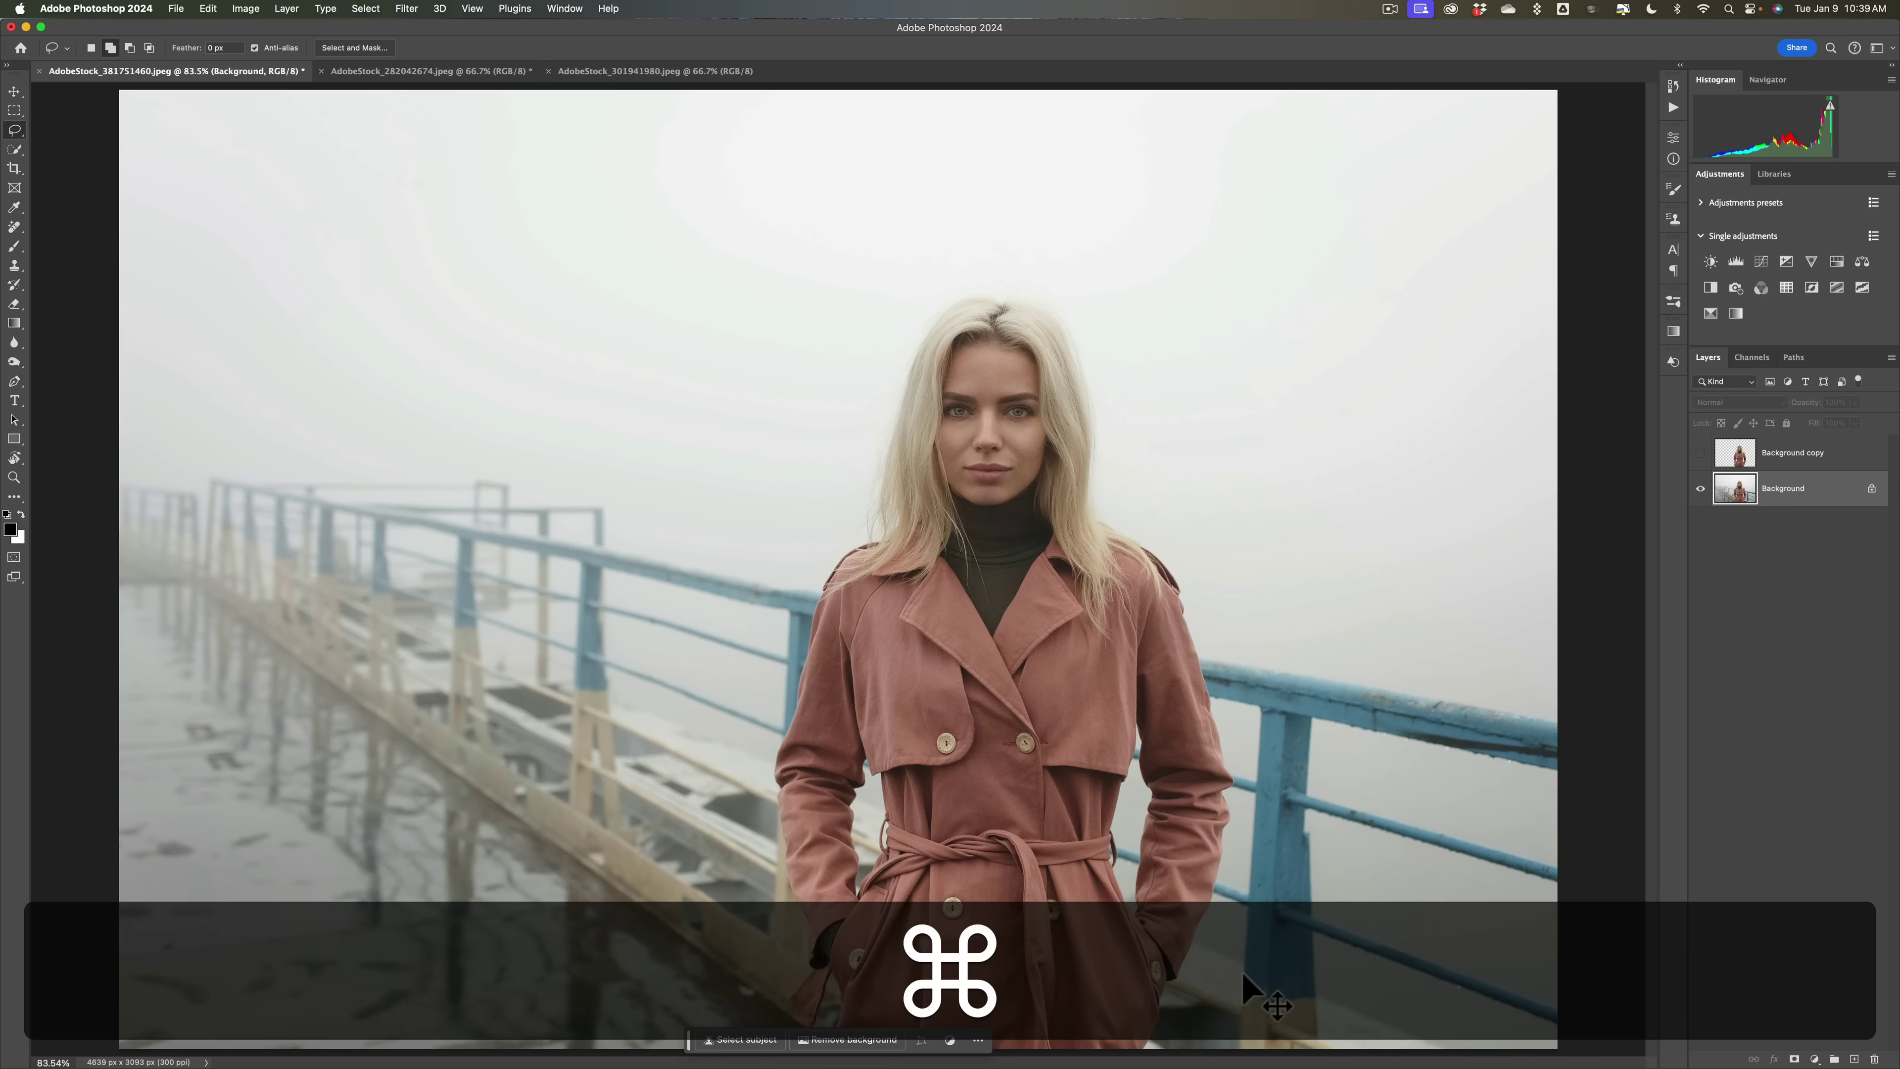
key("super+minus")
key("super+minus")
key("super+minus")
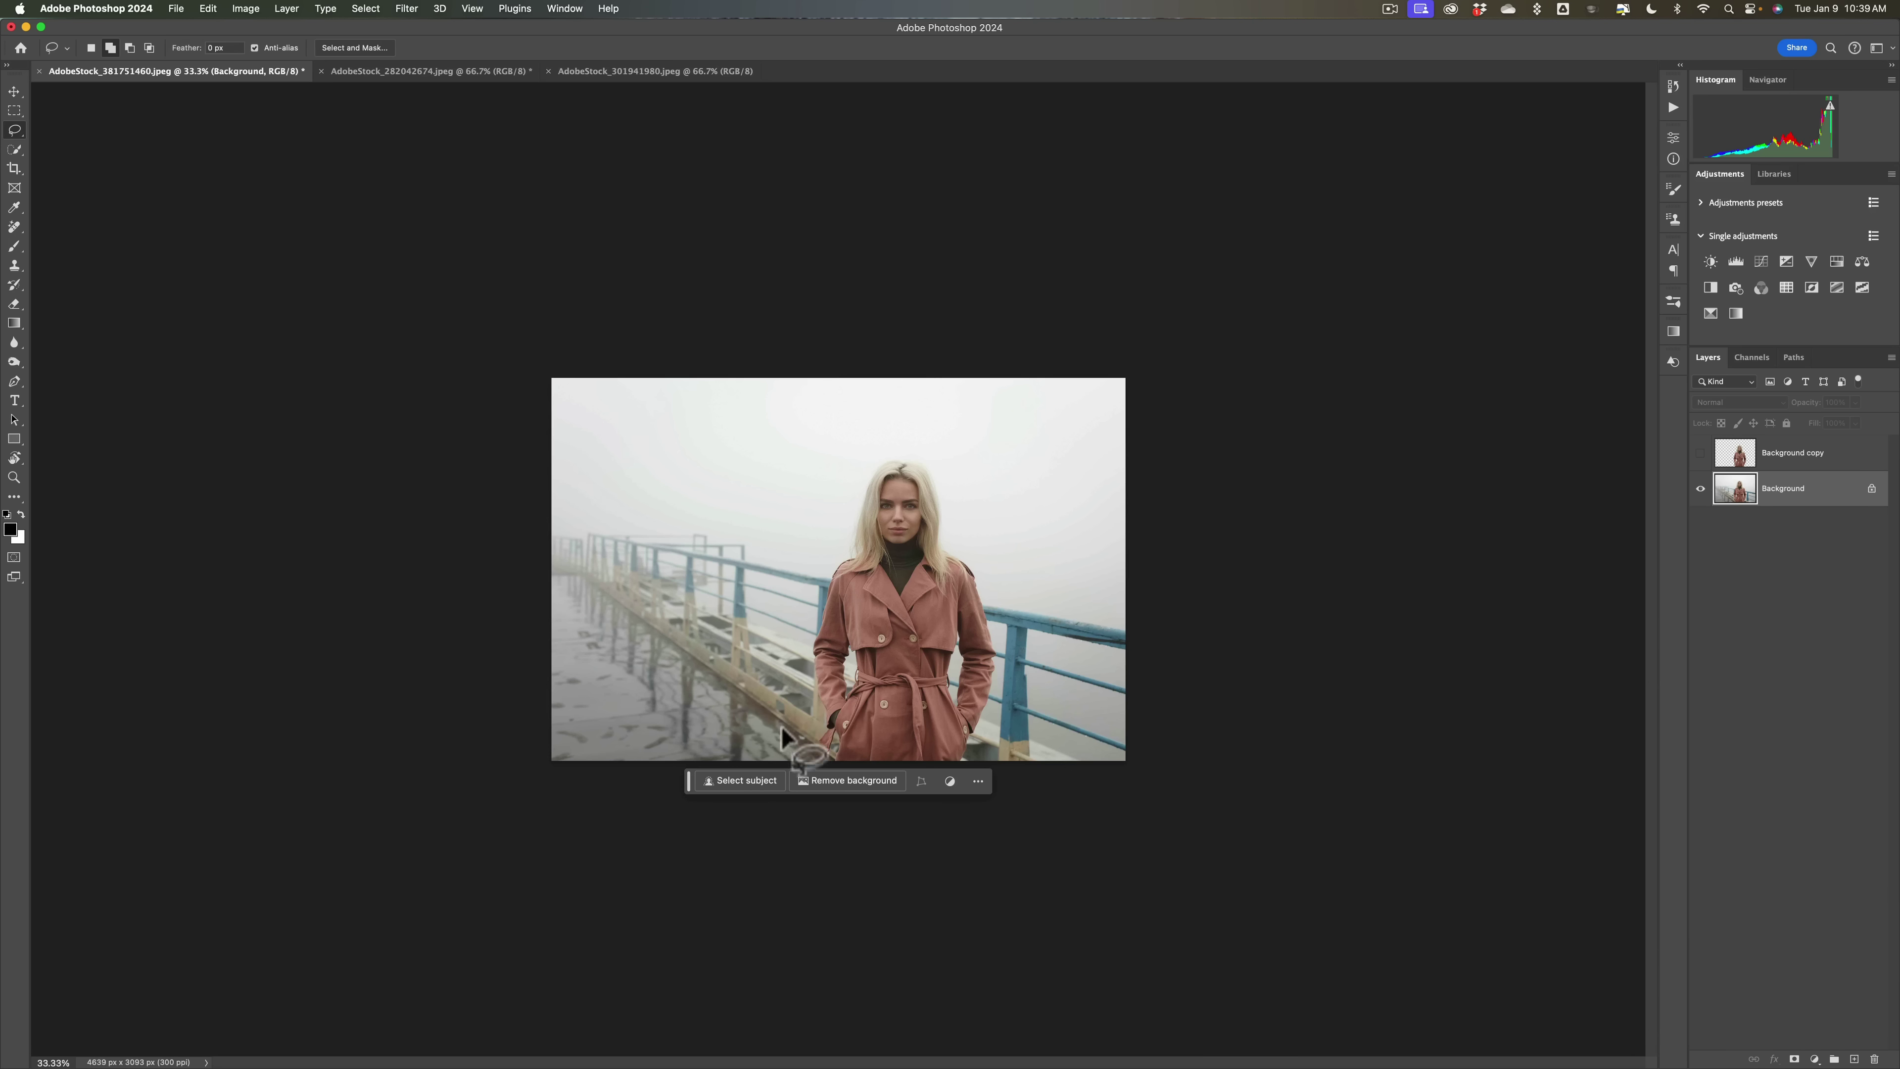
left_click_drag(825, 767, 811, 720)
mouse_move(808, 629)
left_mouse_down()
mouse_move(860, 469)
mouse_move(900, 450)
left_mouse_up()
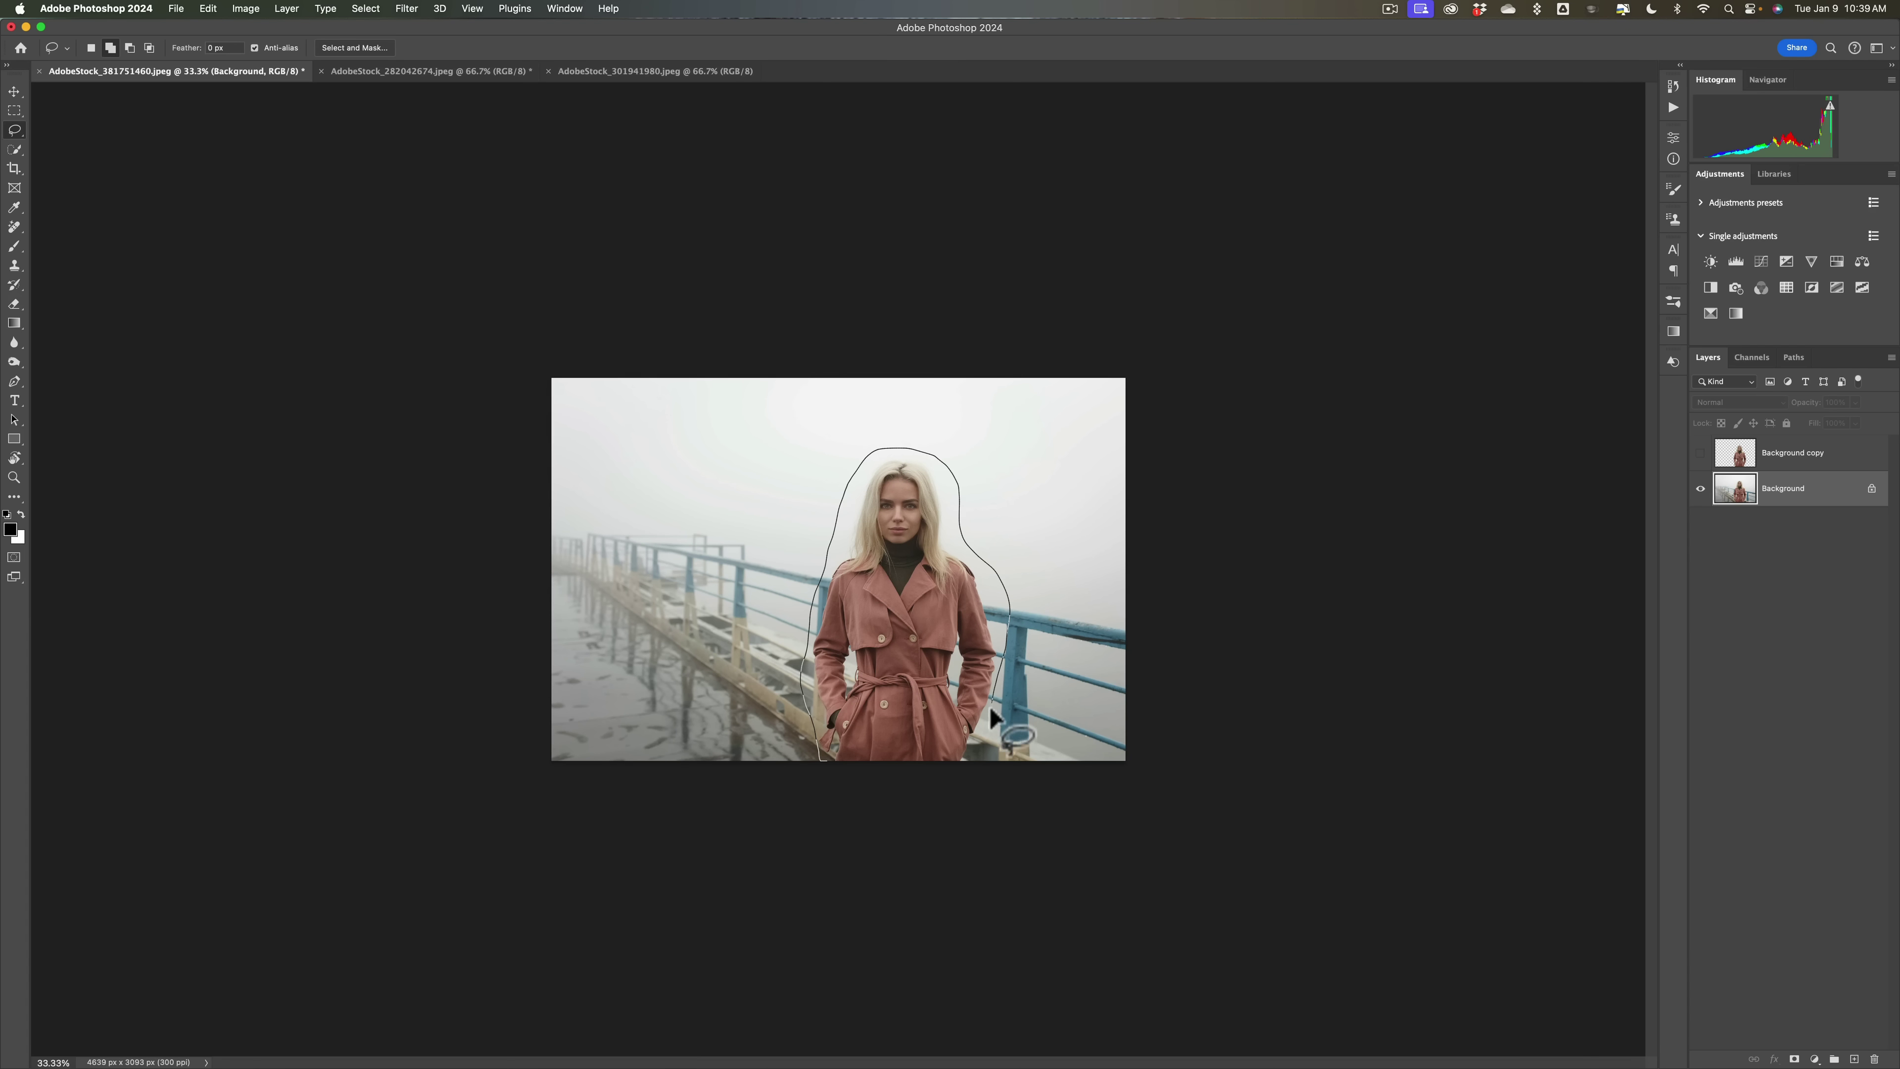
mouse_move(990, 707)
left_mouse_down()
mouse_move(988, 761)
mouse_move(823, 765)
left_mouse_up()
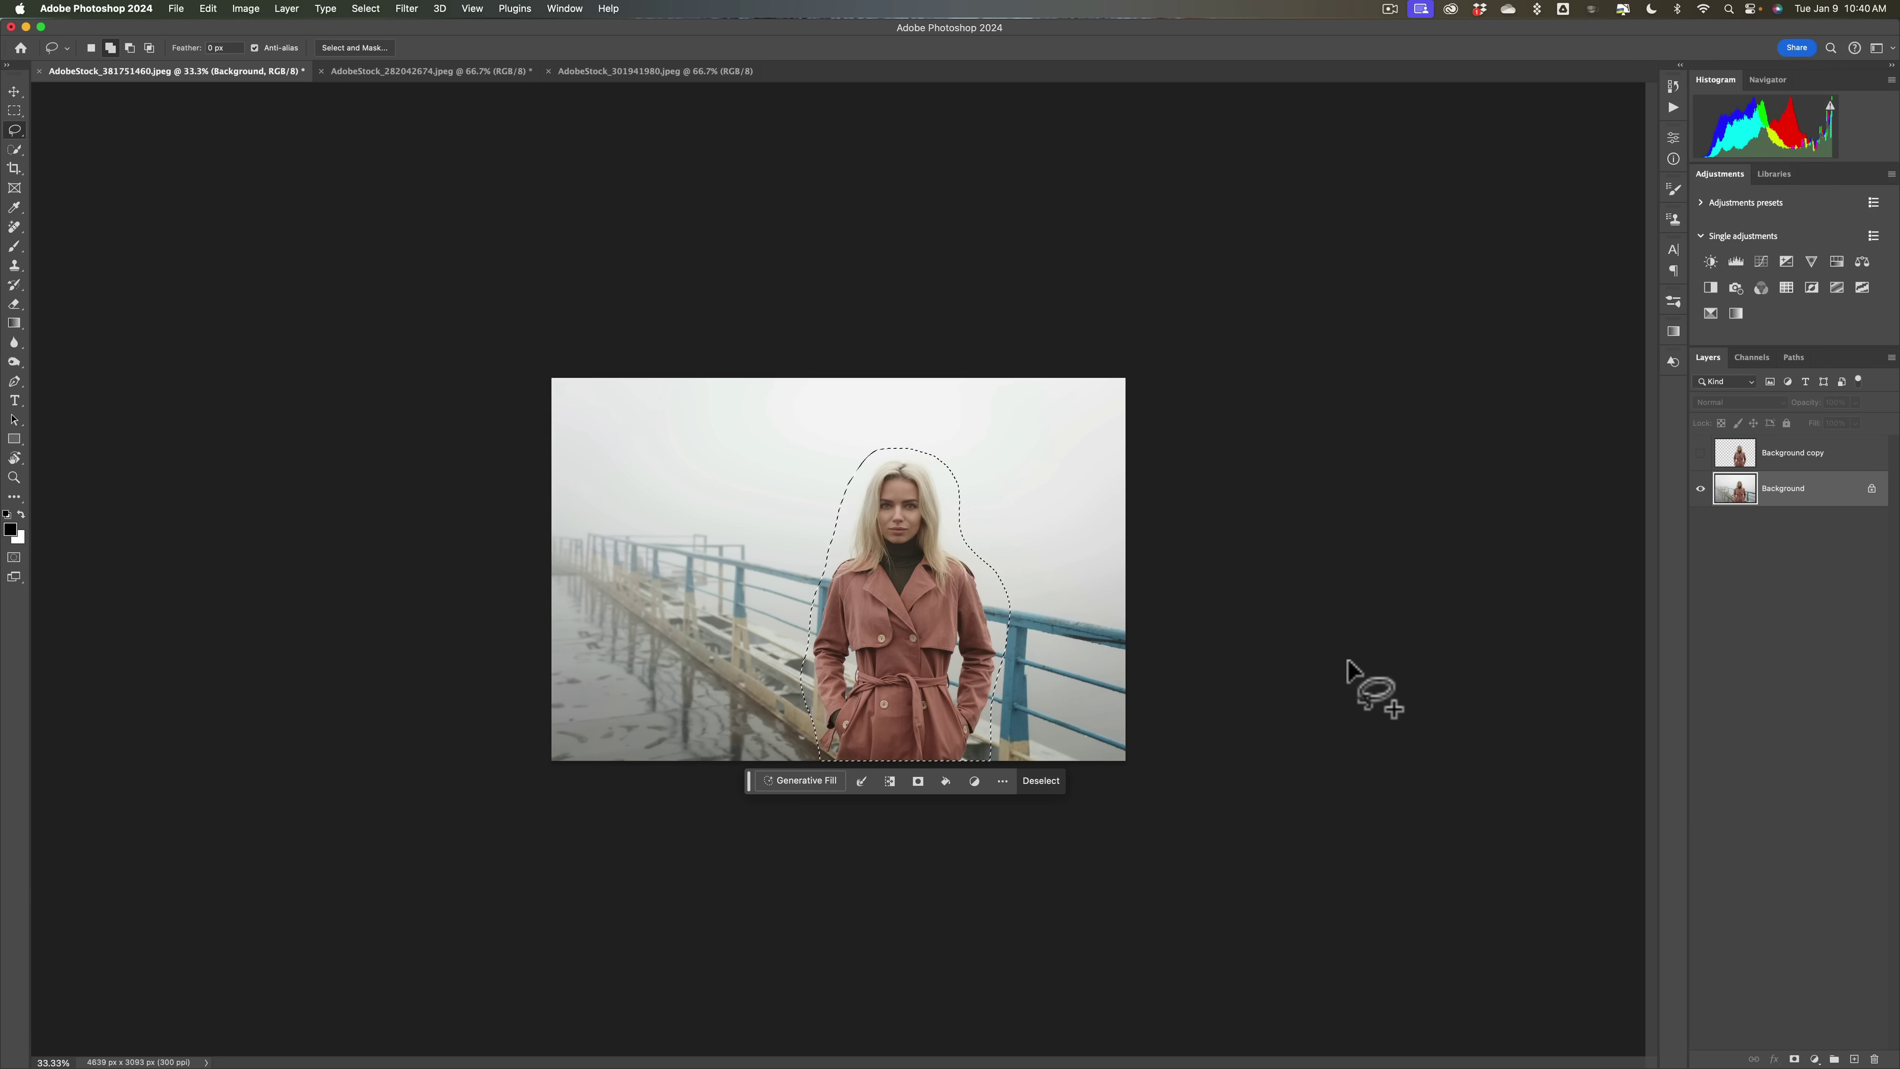
key("super+0")
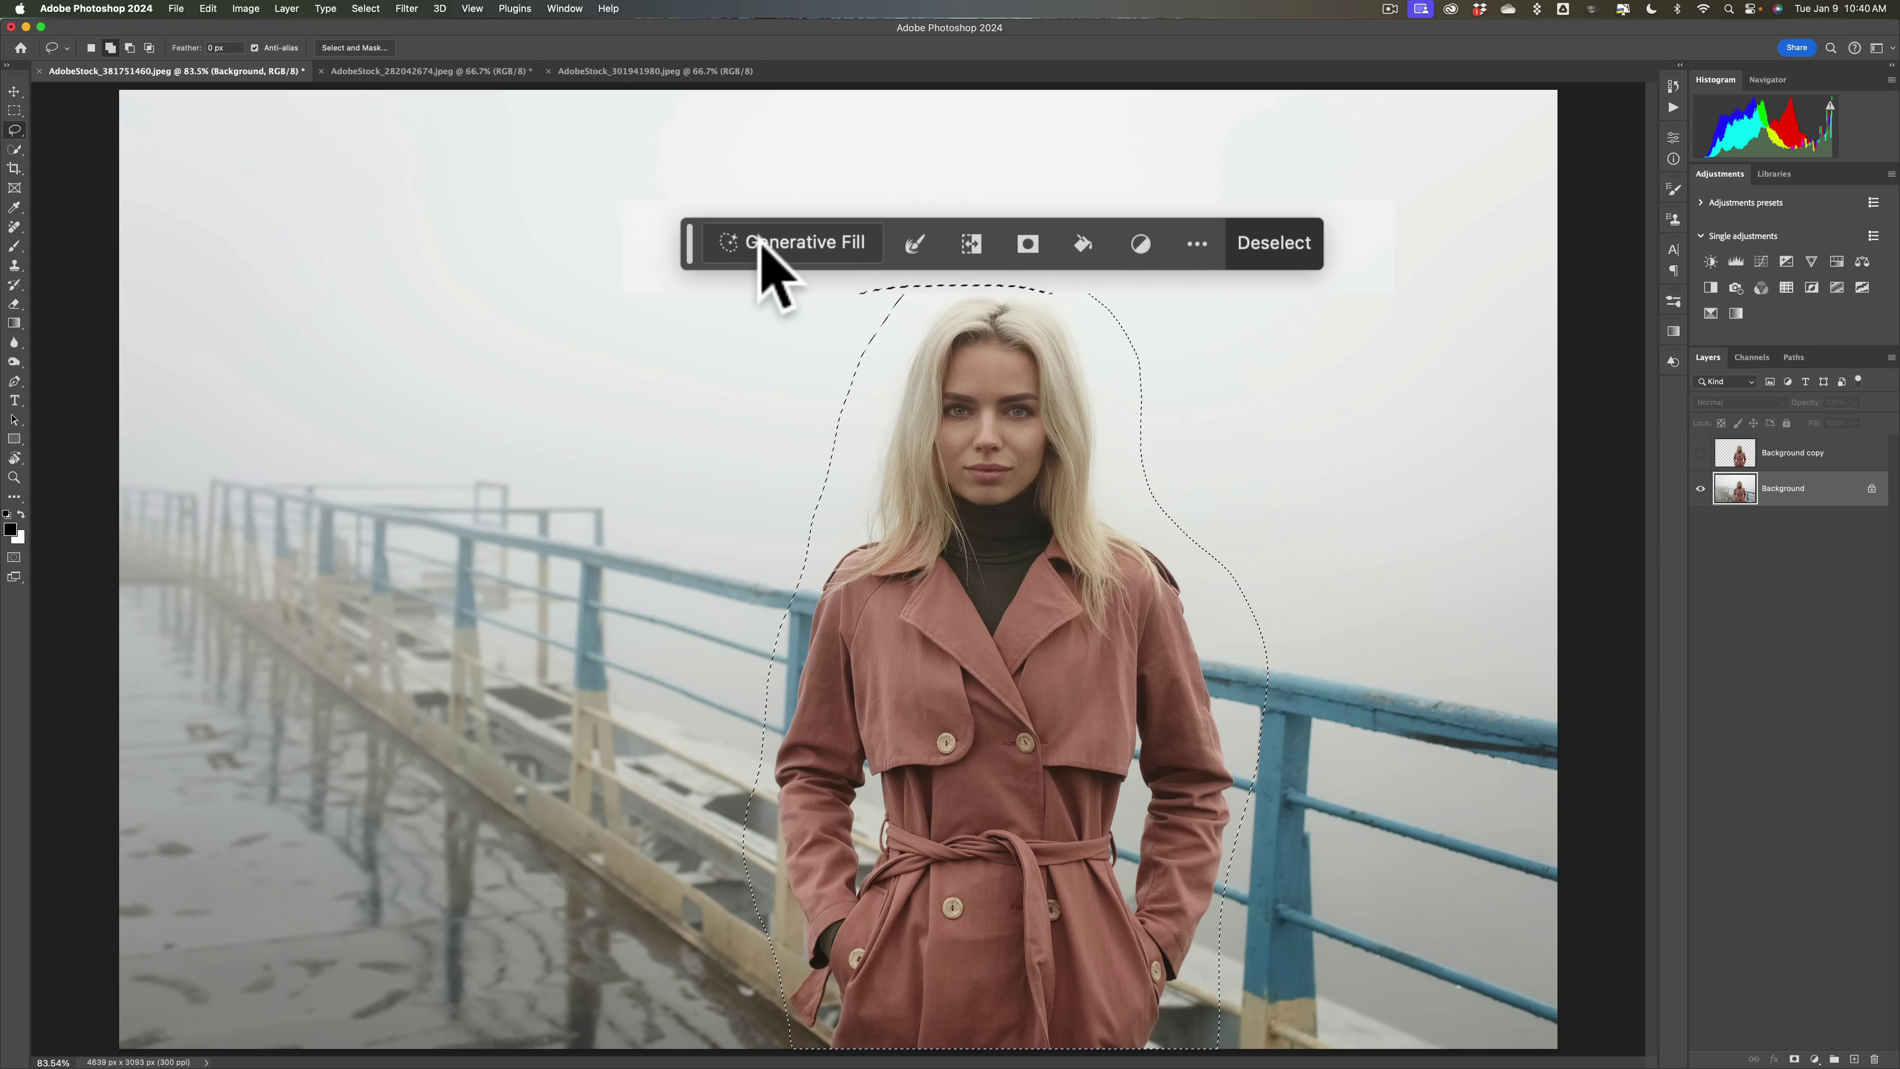
Step: Replace the selected woman using Generative Fill with an empty prompt and choose the second variation
left_click(761, 242)
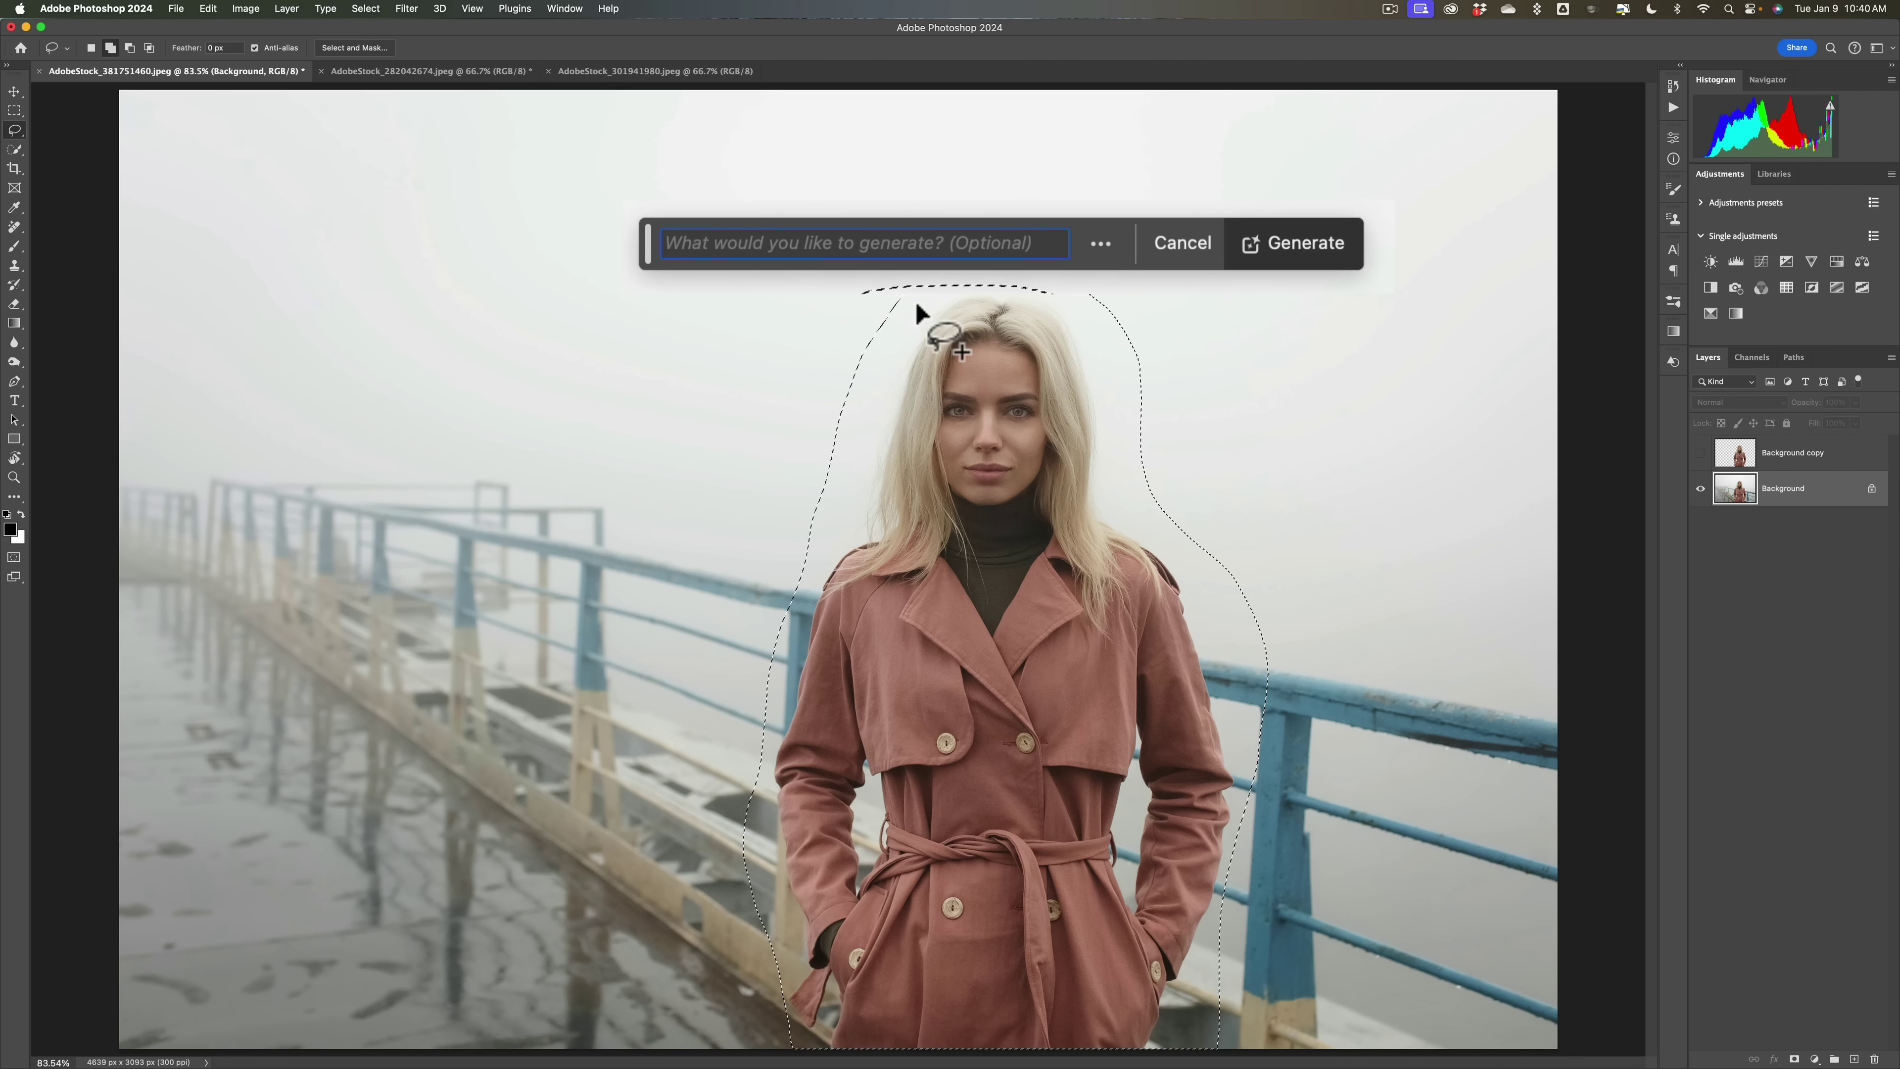
left_click(1281, 249)
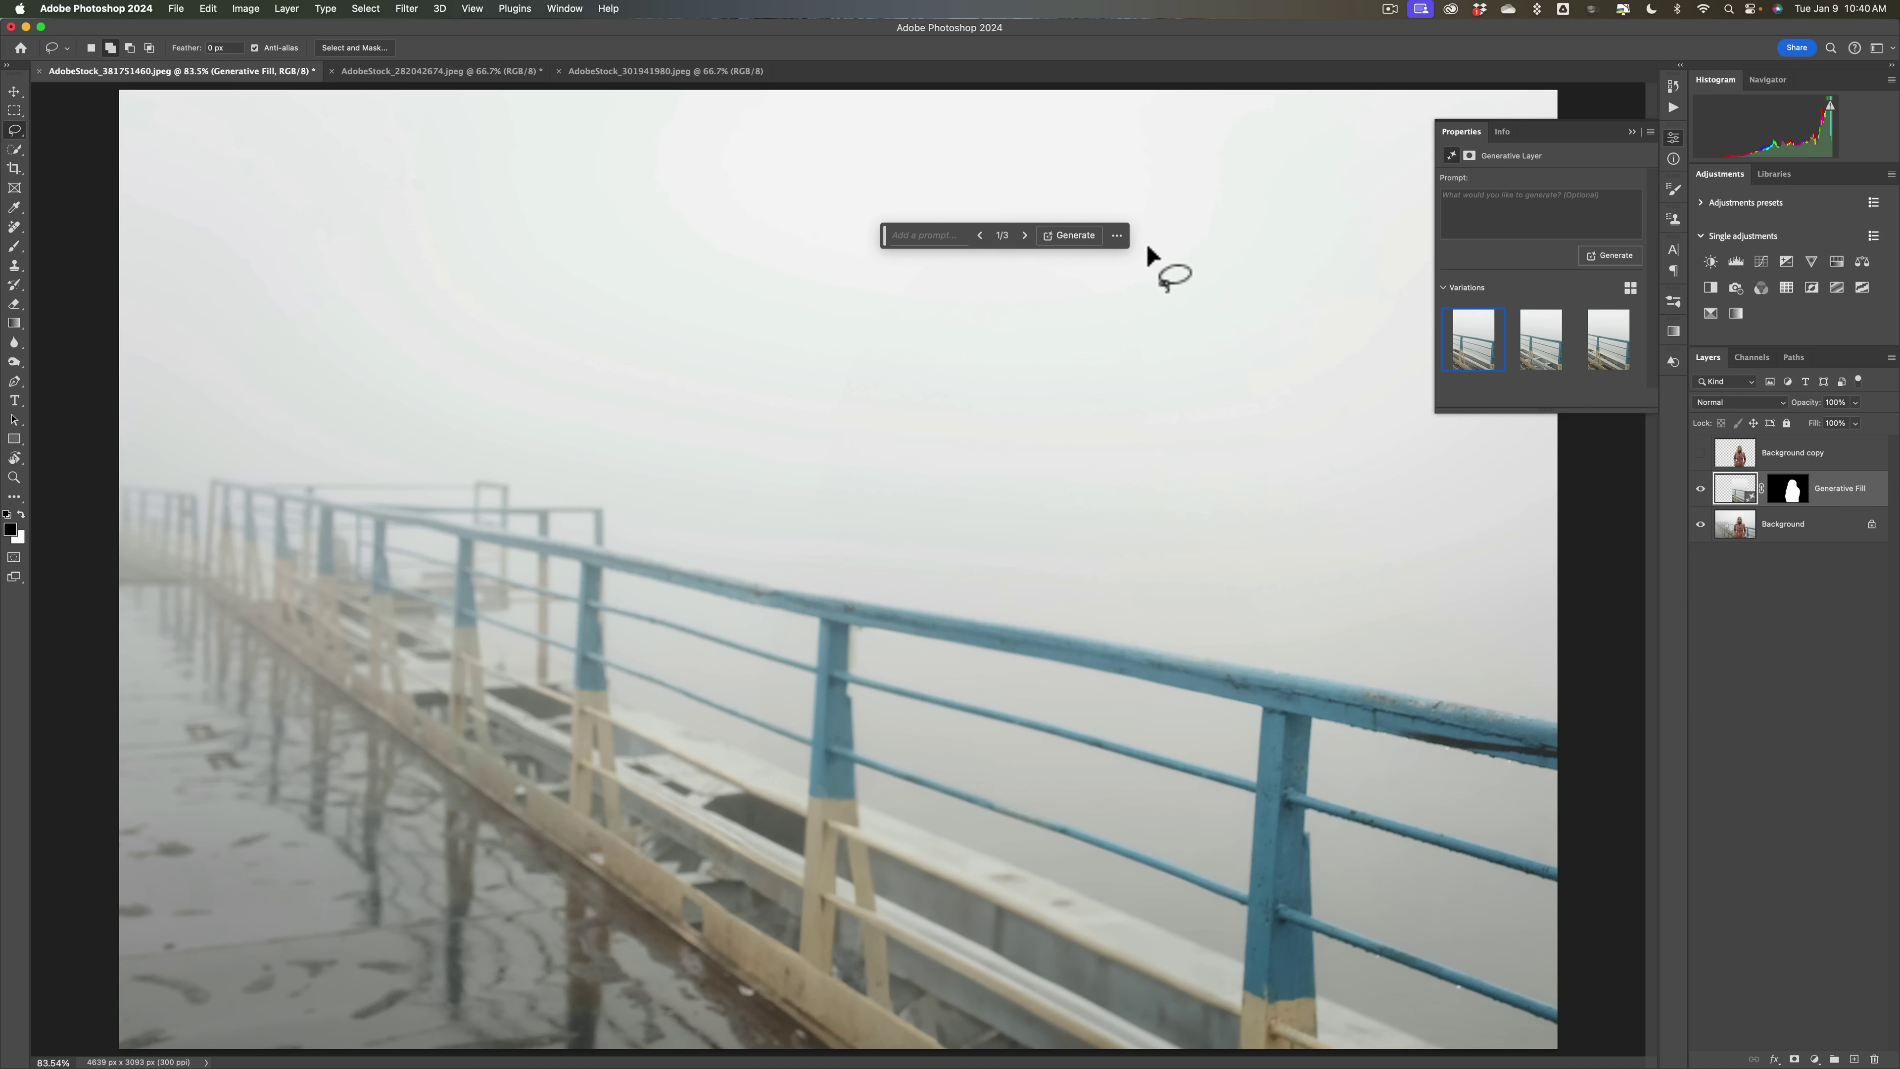
left_click(1531, 340)
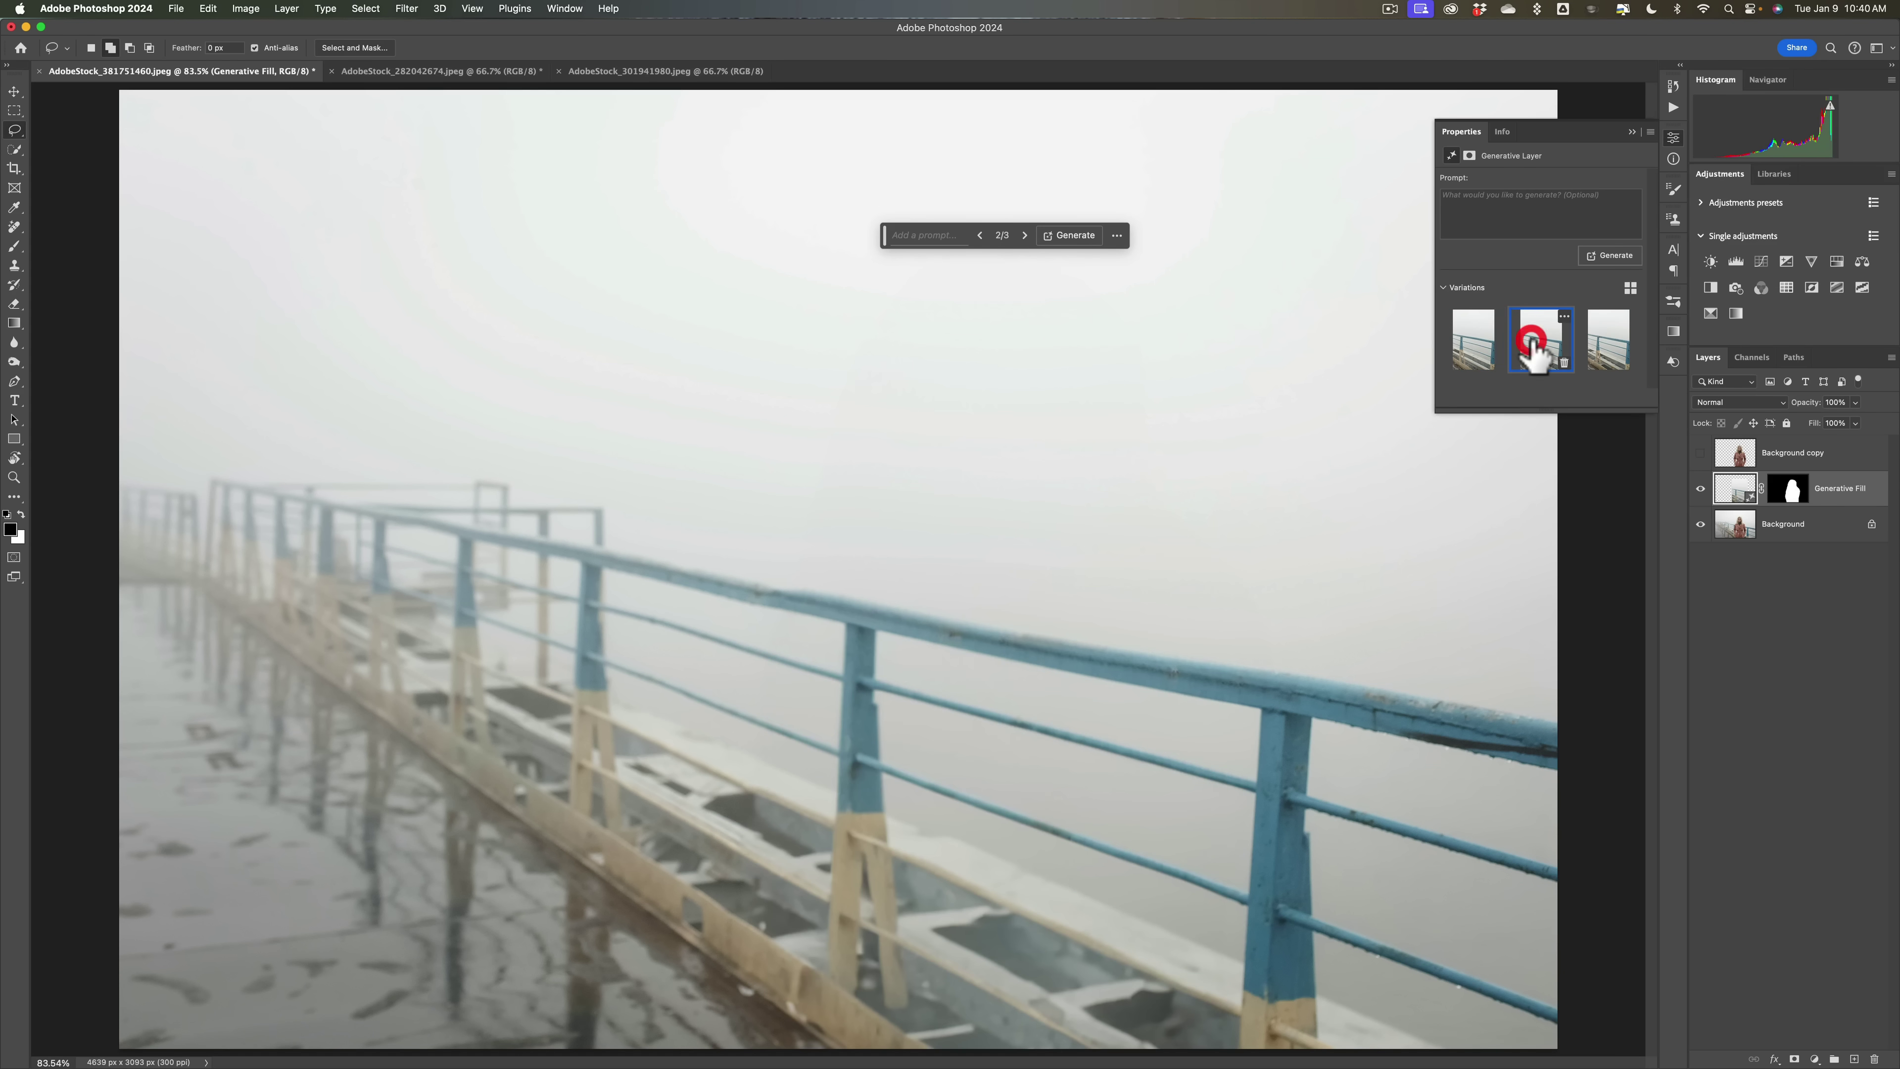
left_click(1610, 352)
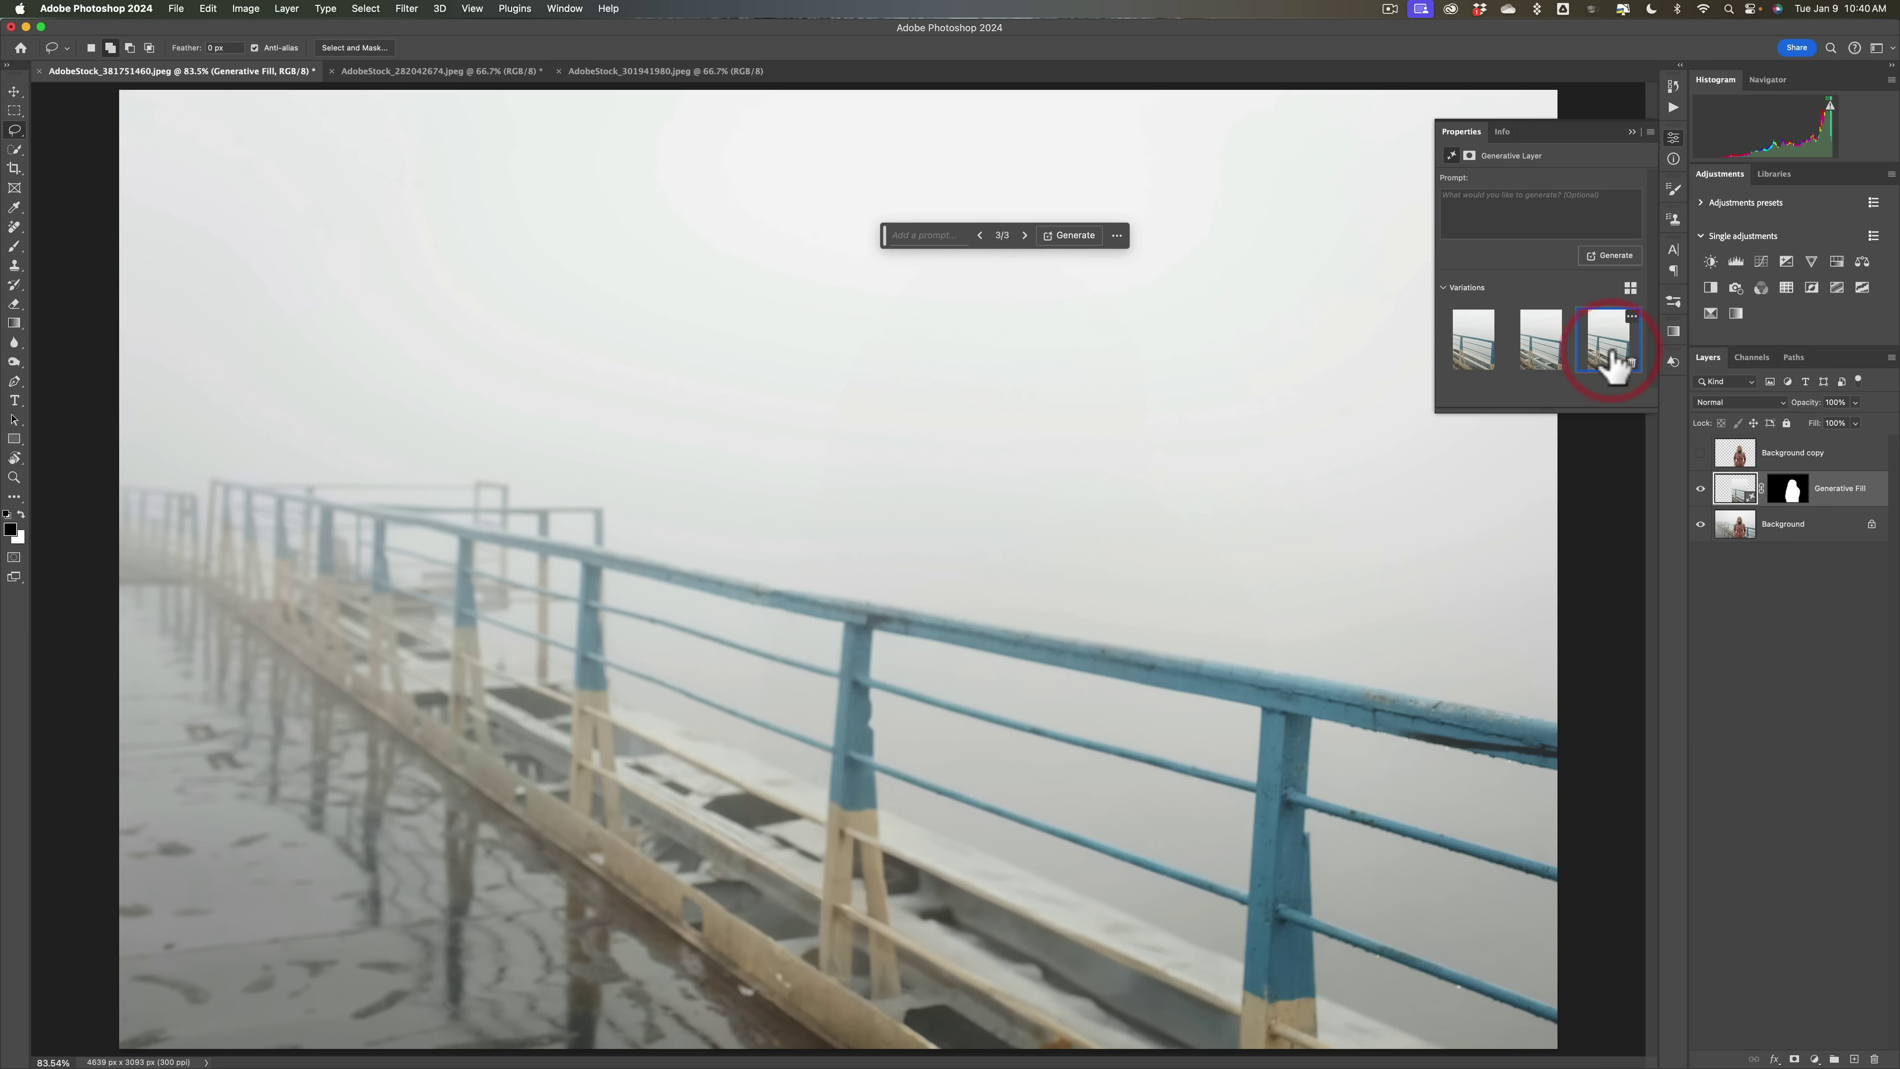
left_click(1547, 357)
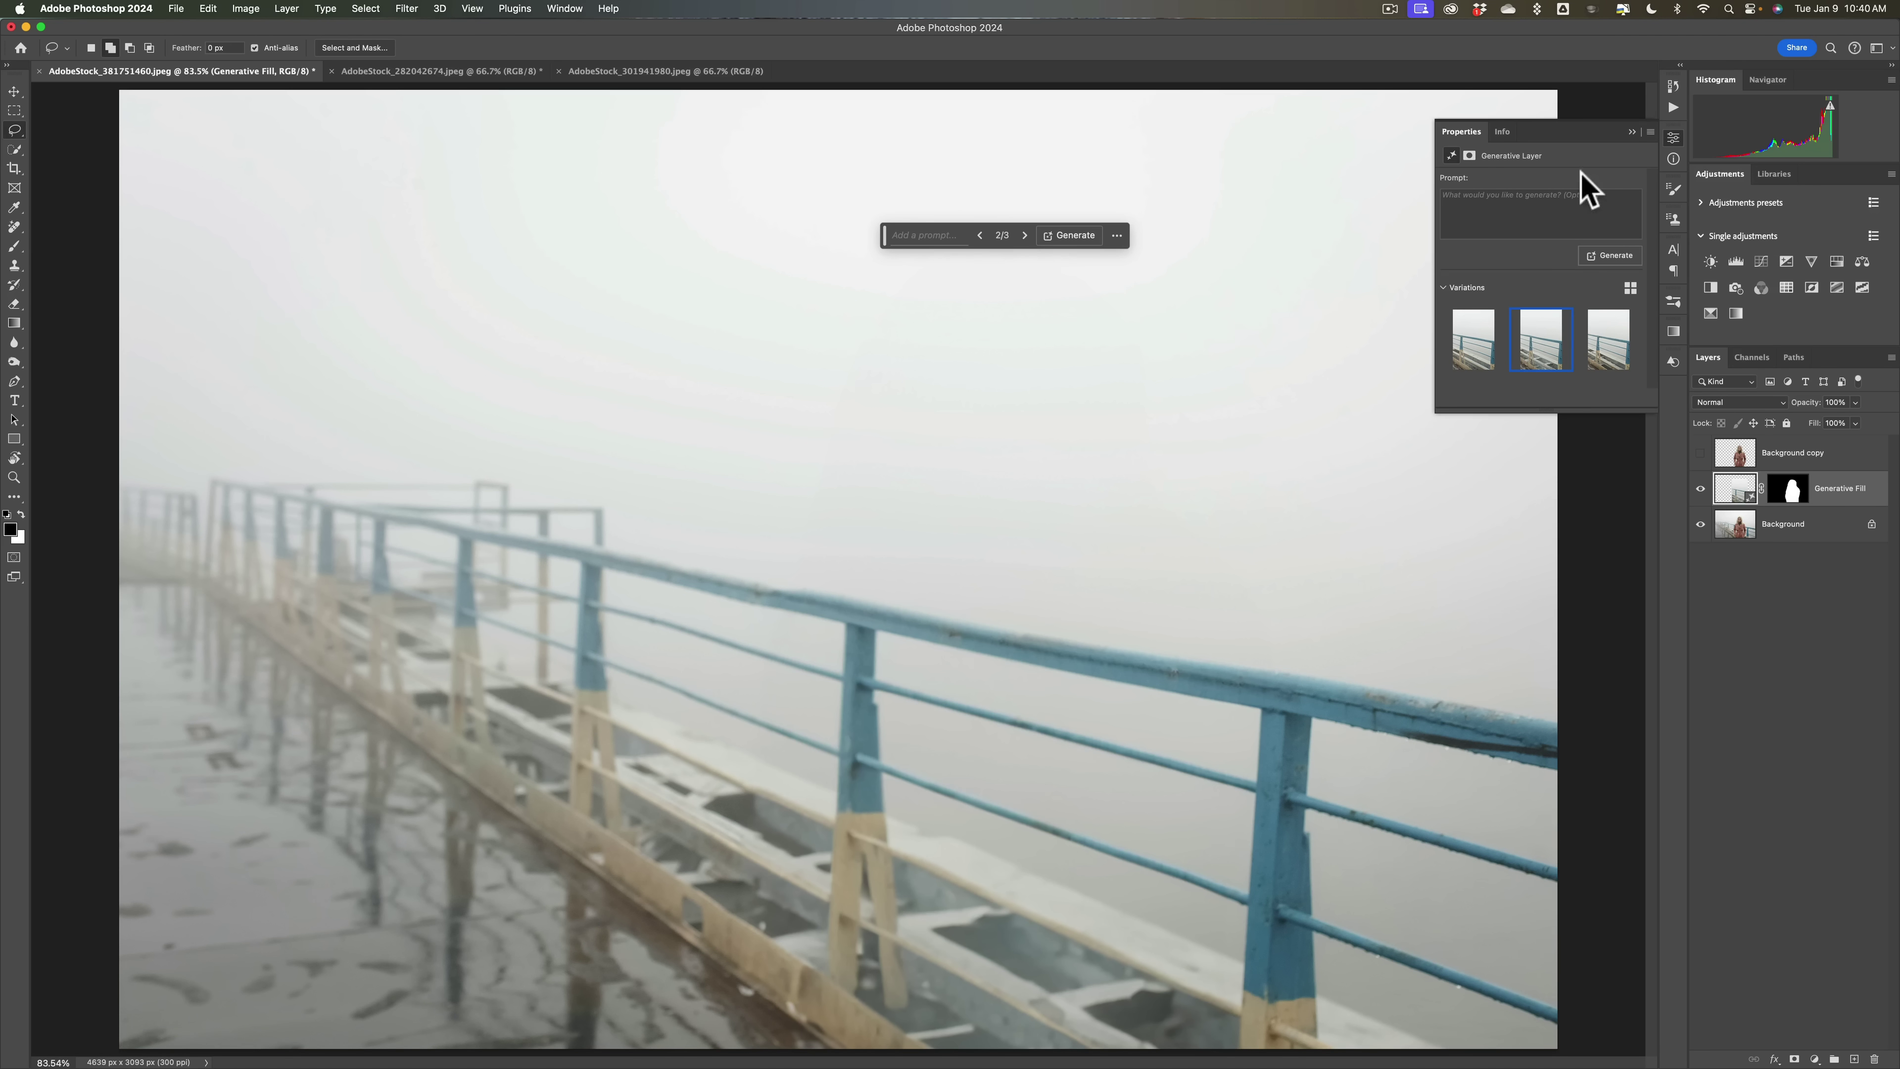
left_click(1632, 132)
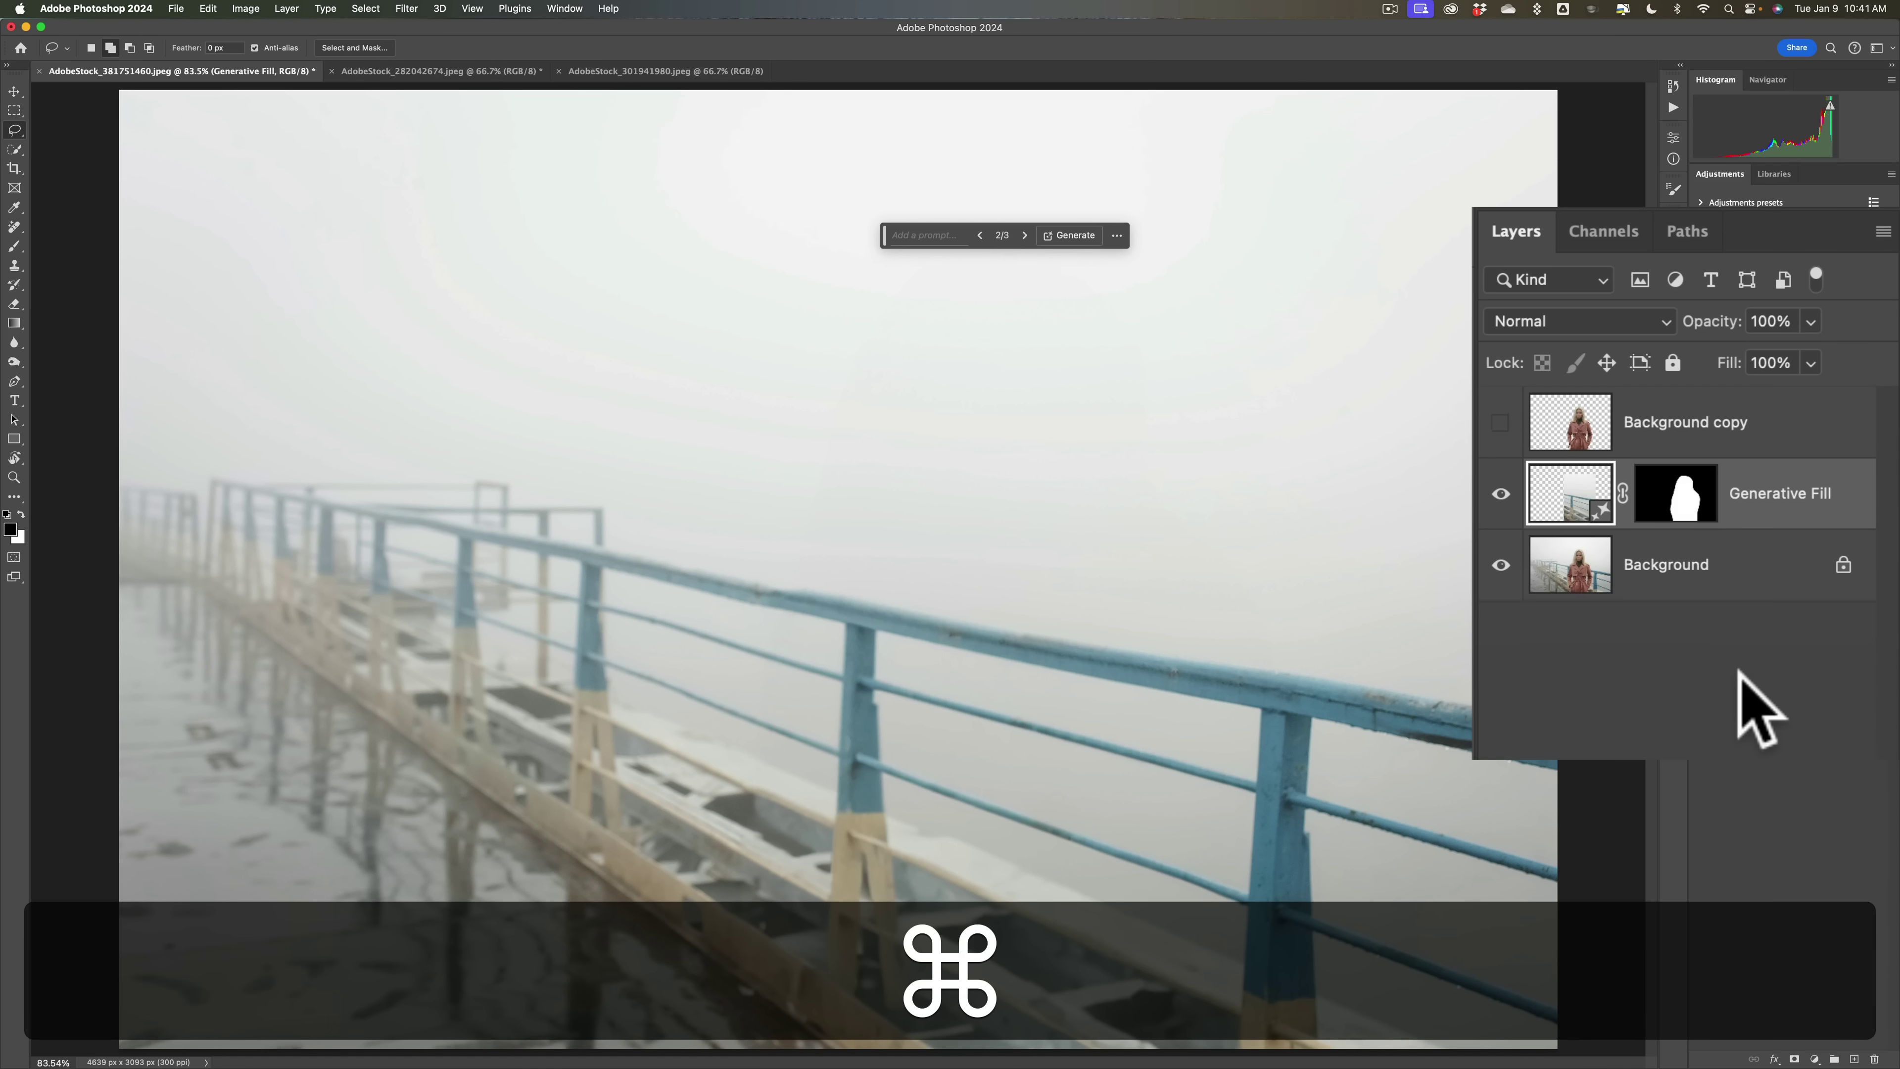
Step: Merge the Generative Fill layer into Background and show only the Background copy layer with the cut-out woman
key("super+e")
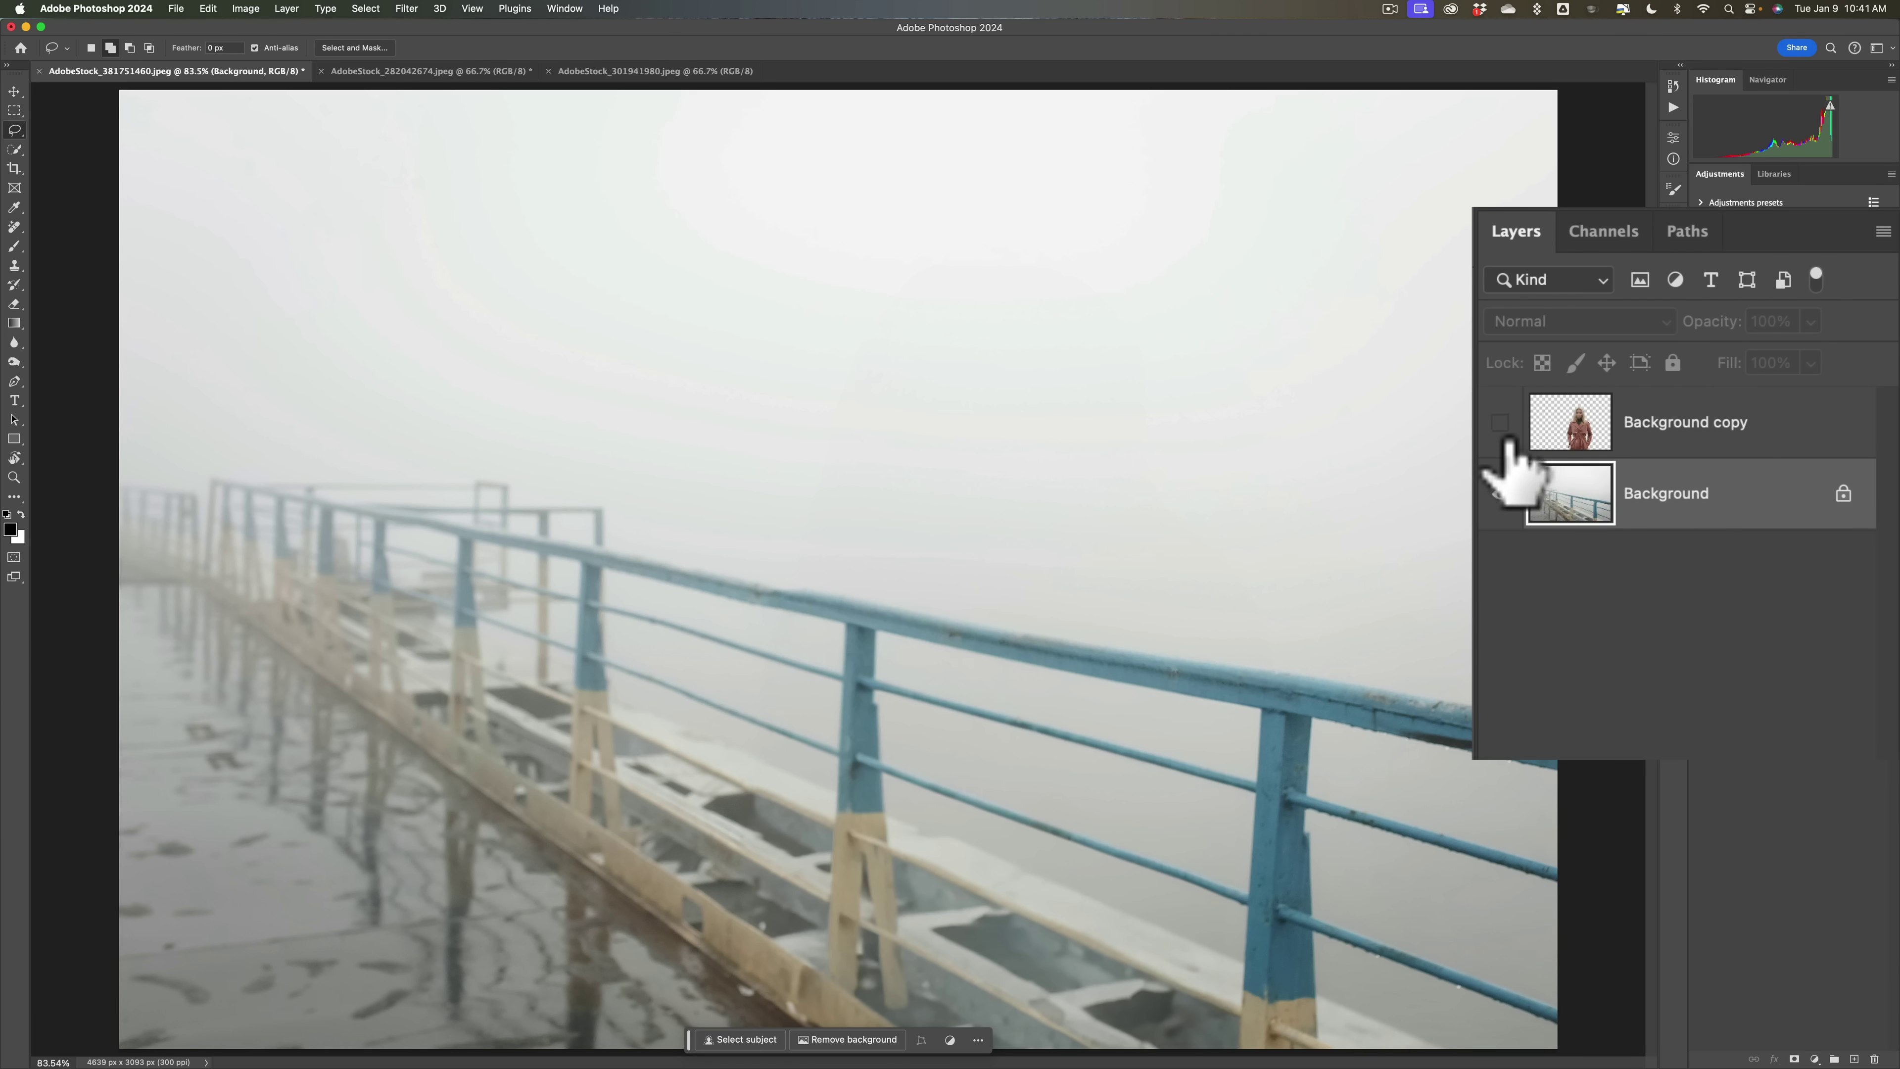
left_click(1499, 422)
left_click(1500, 492)
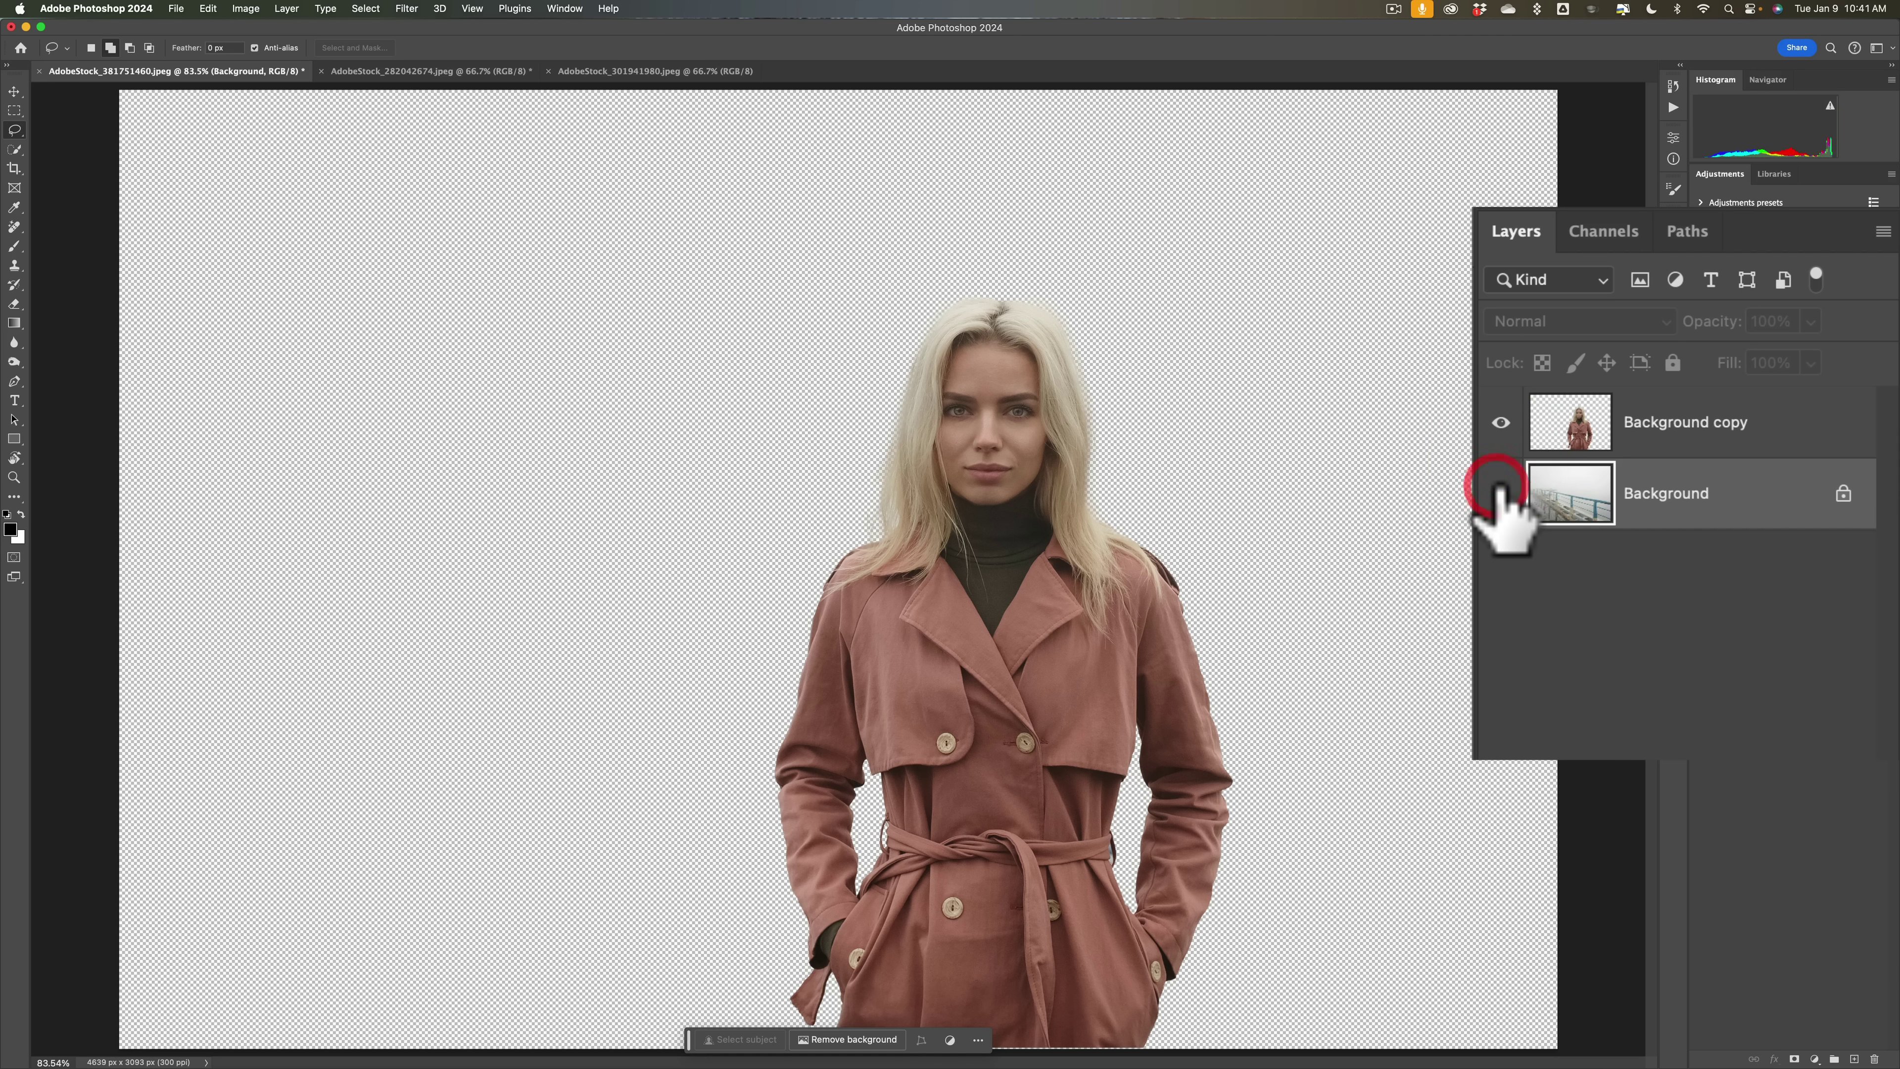
Step: Show the Background layer again and convert it for Smart Filters
left_click(1499, 493)
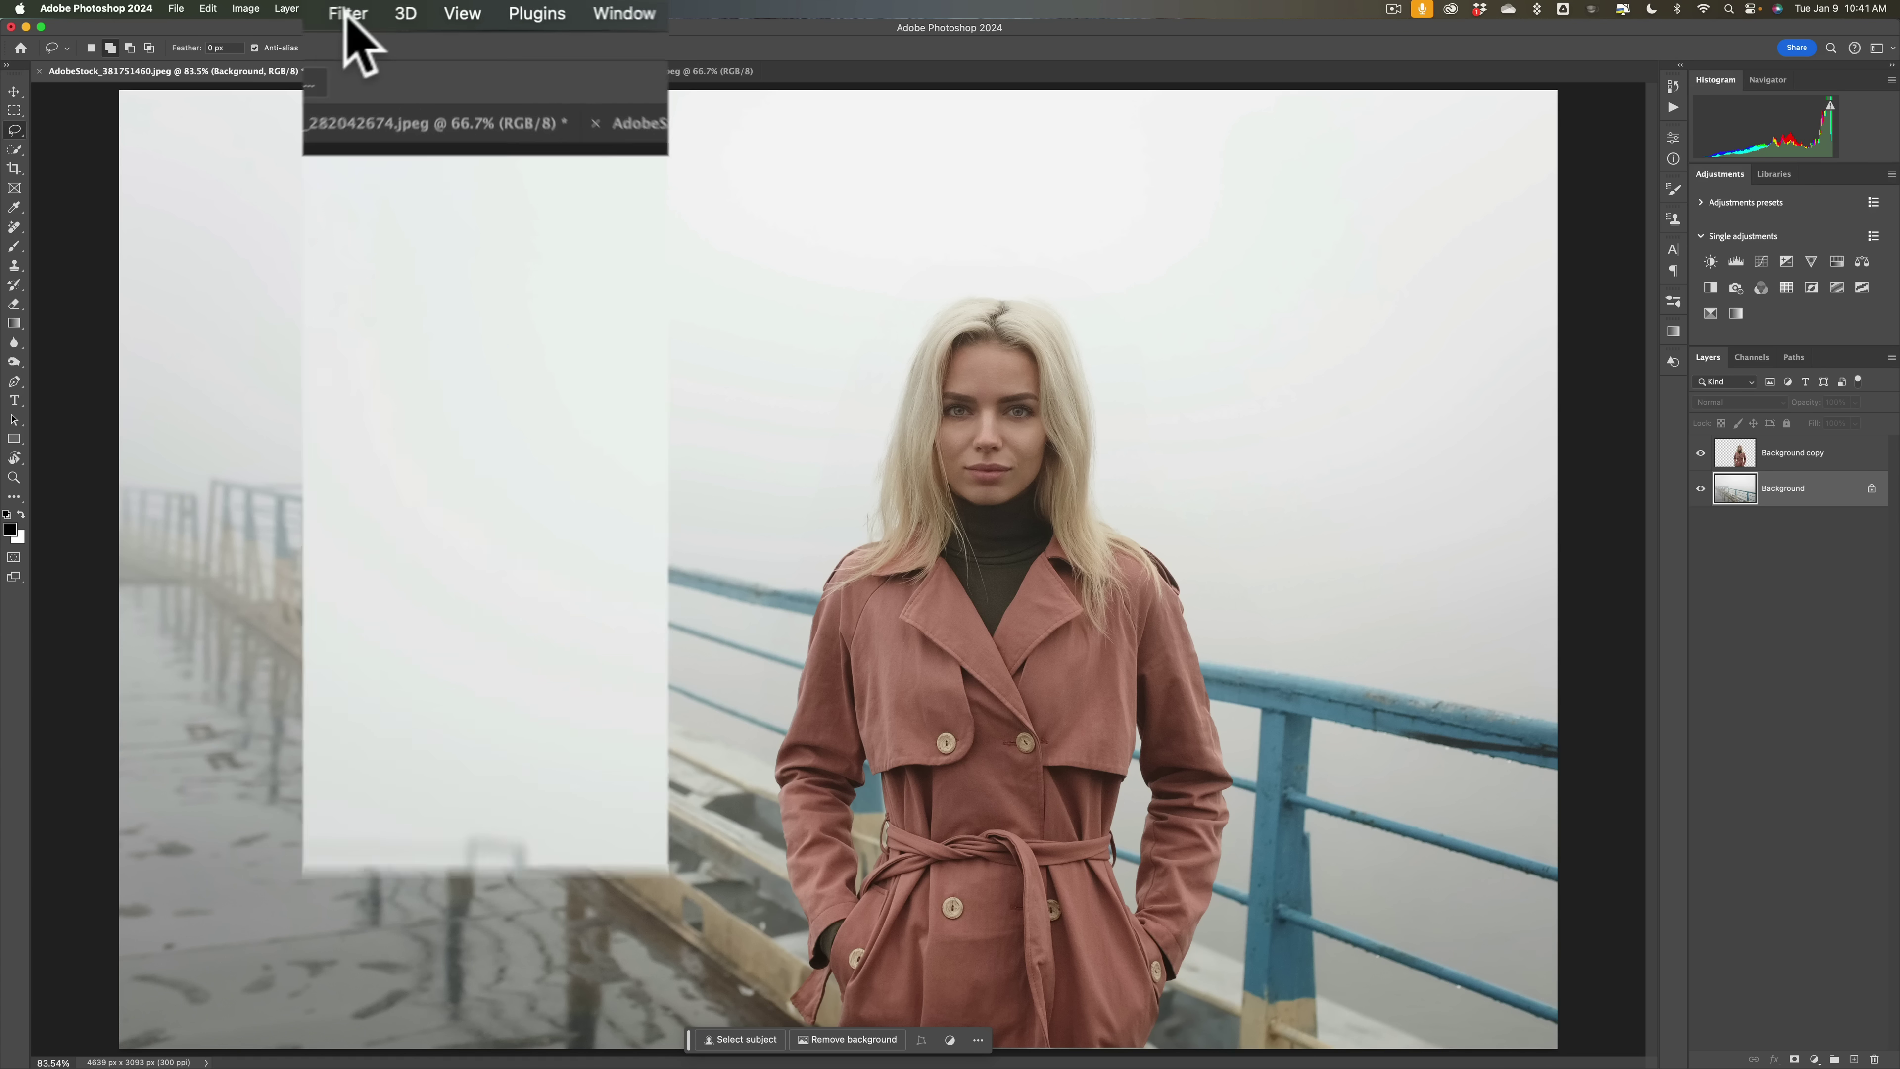
left_click(329, 15)
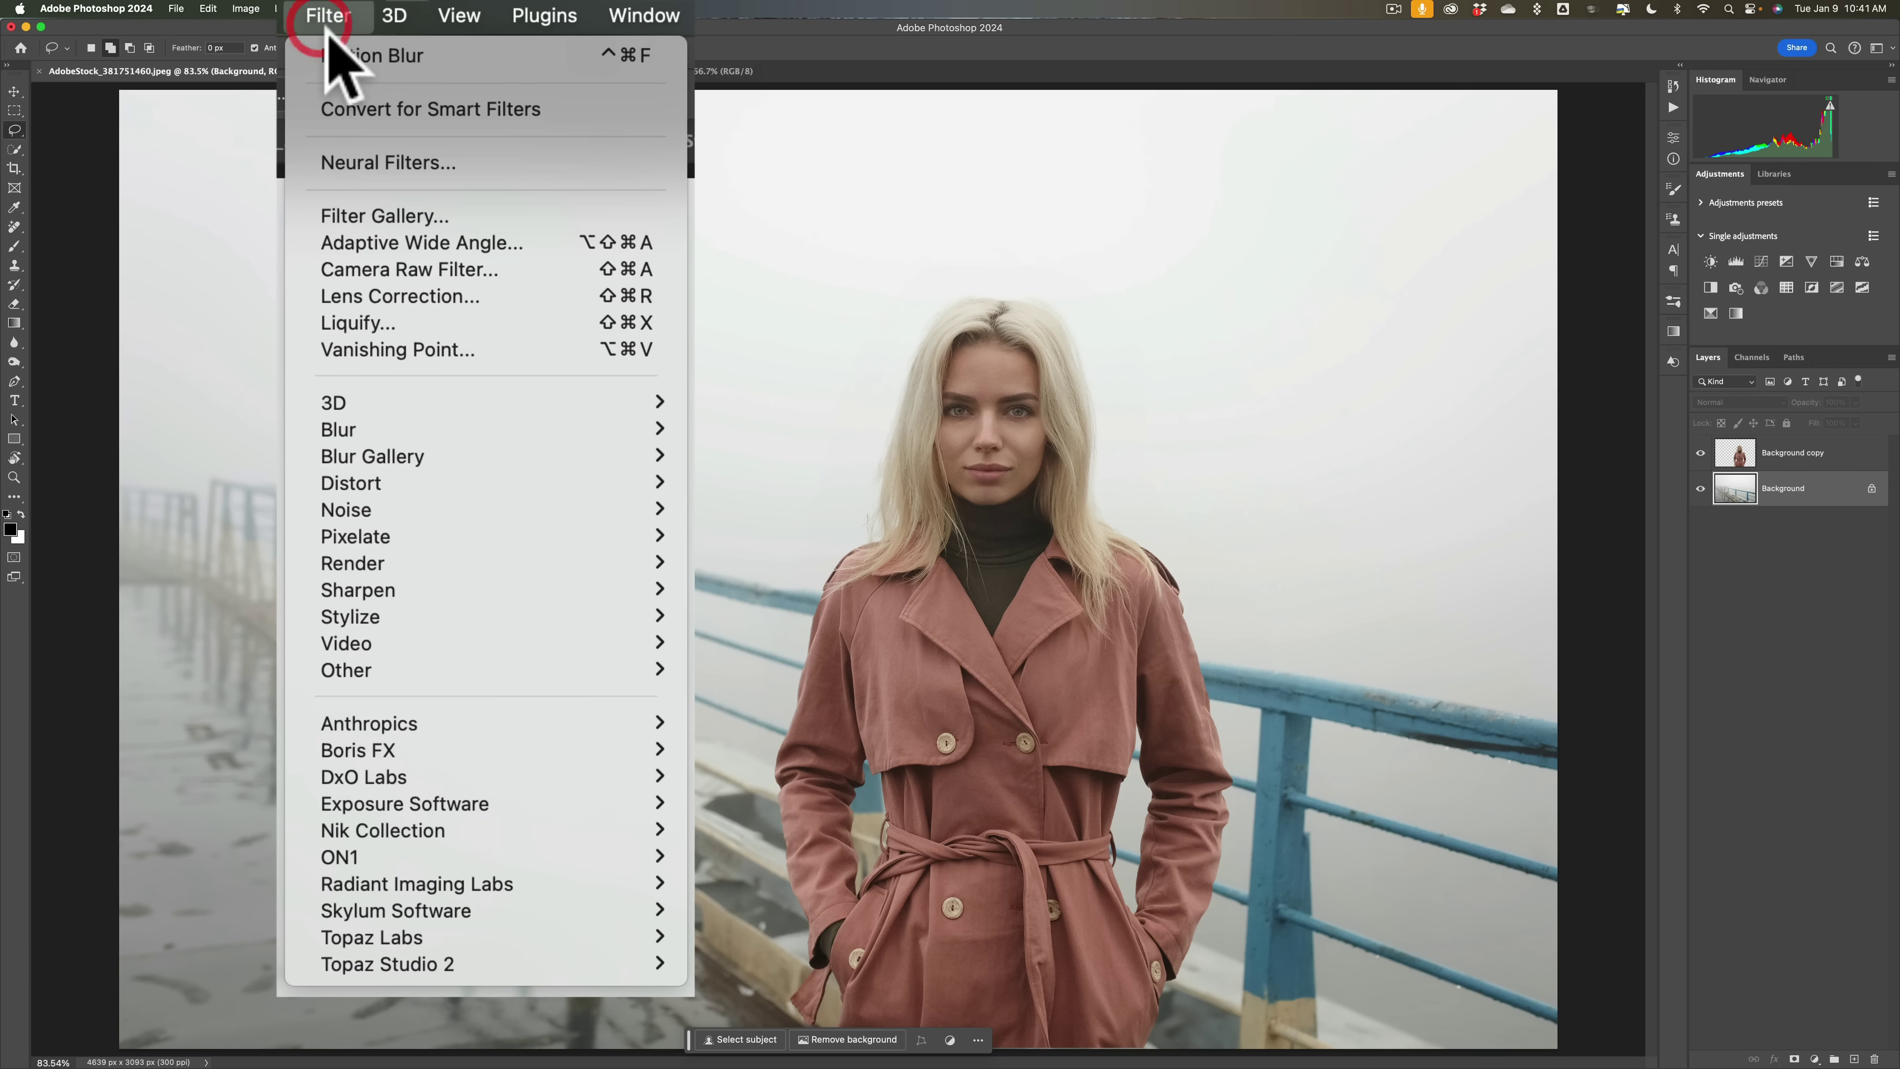
left_click(367, 111)
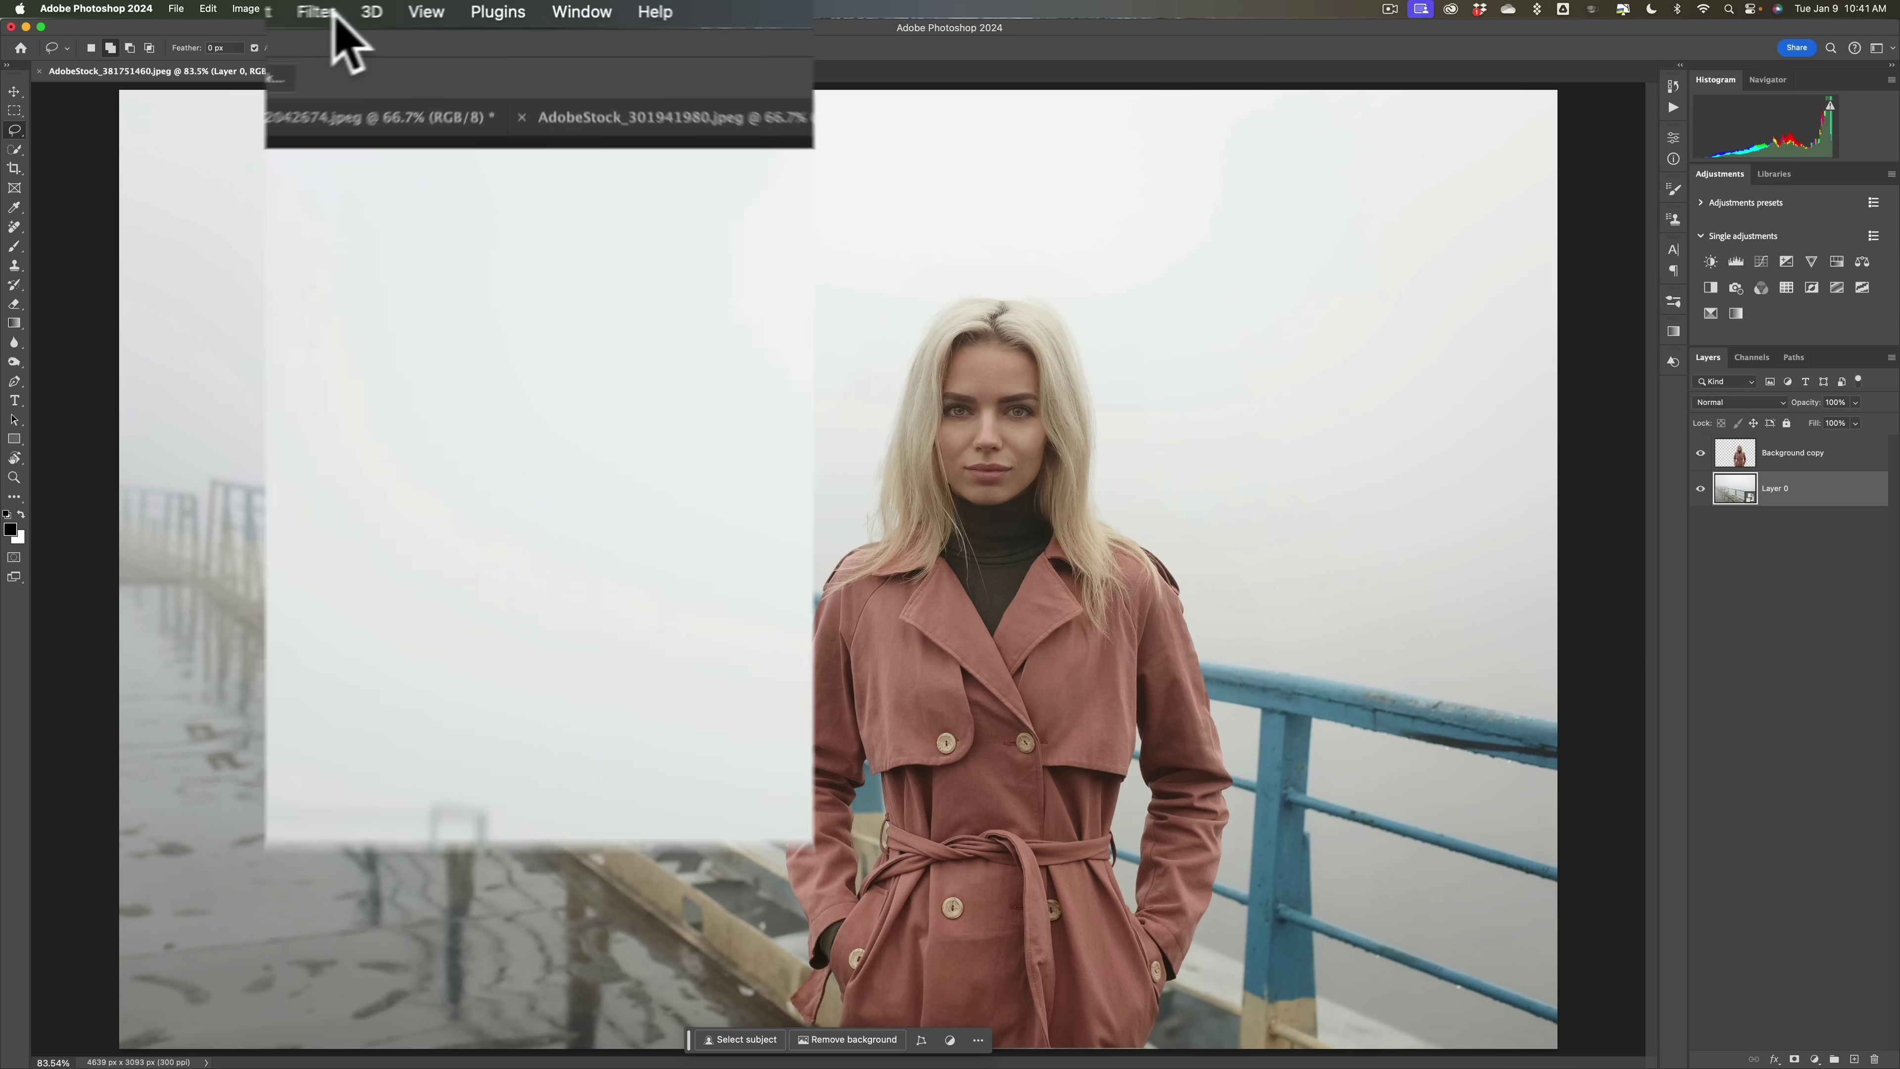
Step: Apply a Motion Blur to the pier background with an angle of -21° and a distance of 844 pixels
left_click(329, 13)
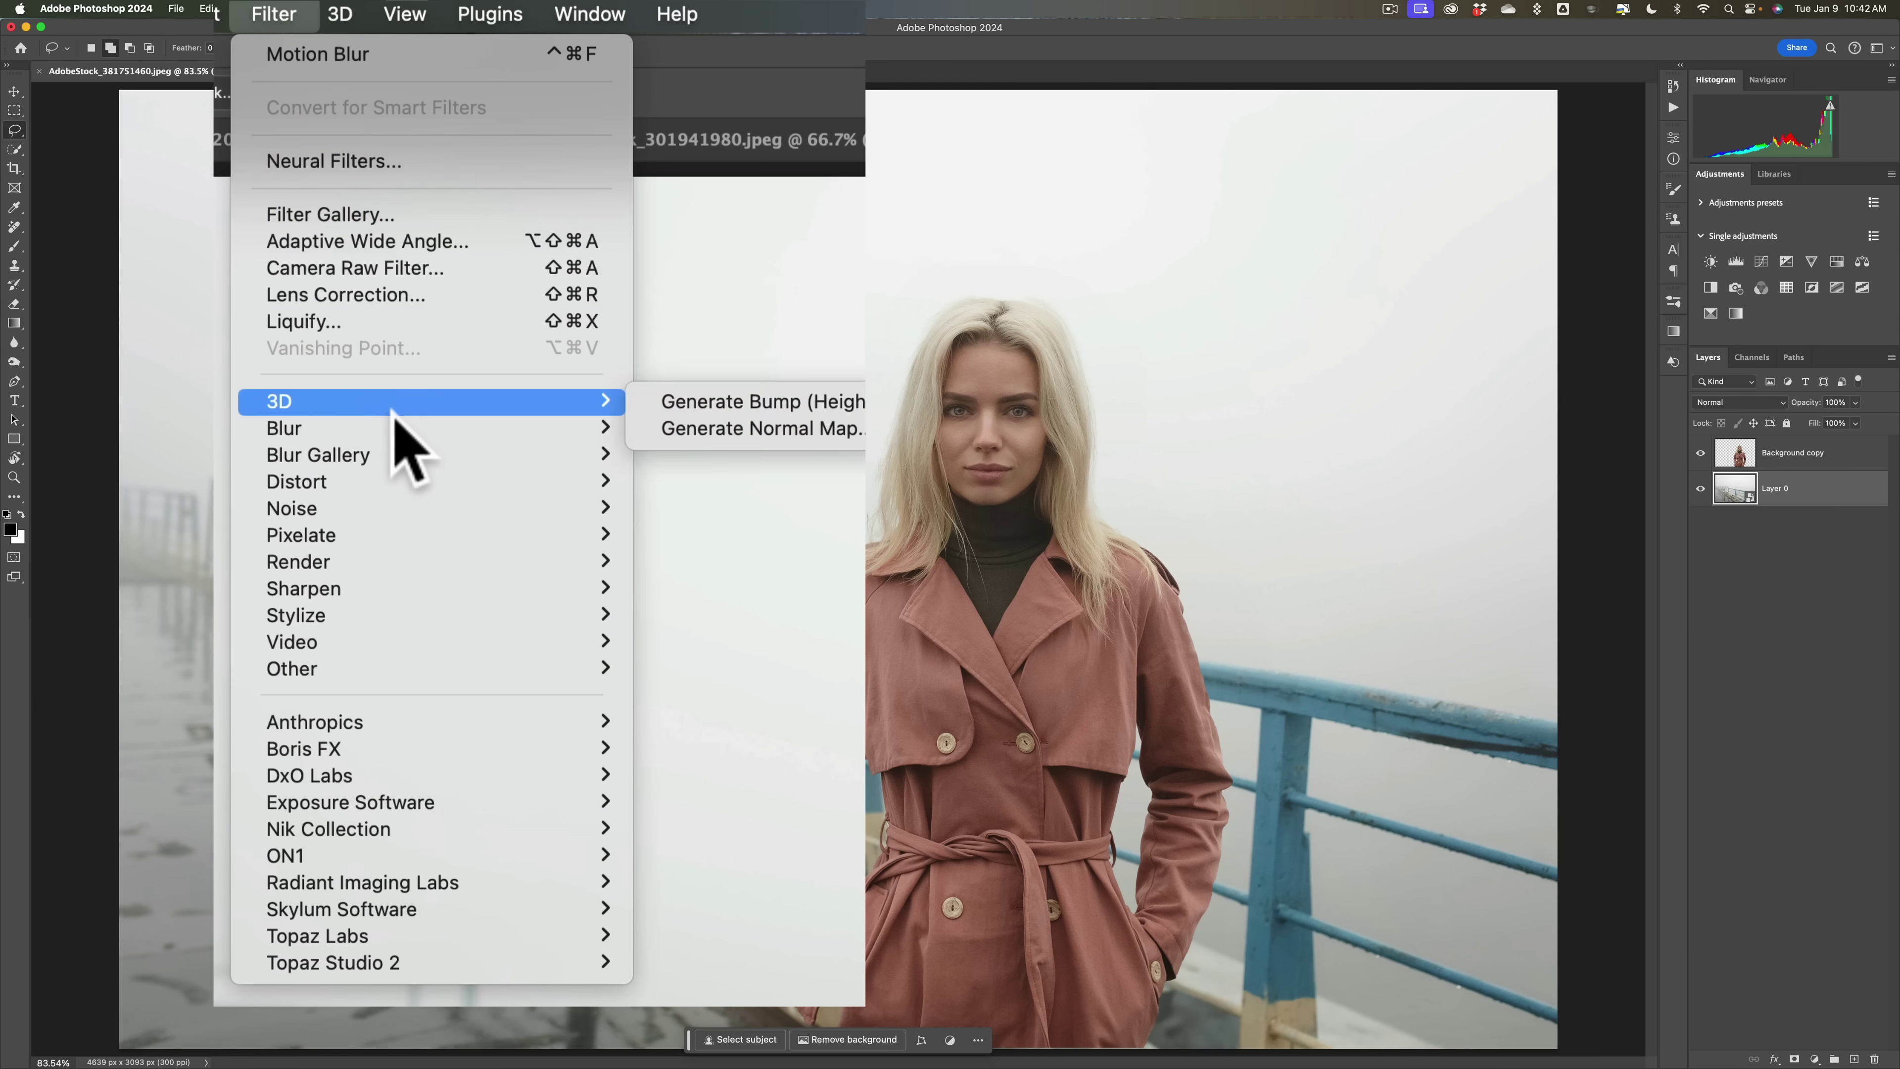
mouse_move(411, 428)
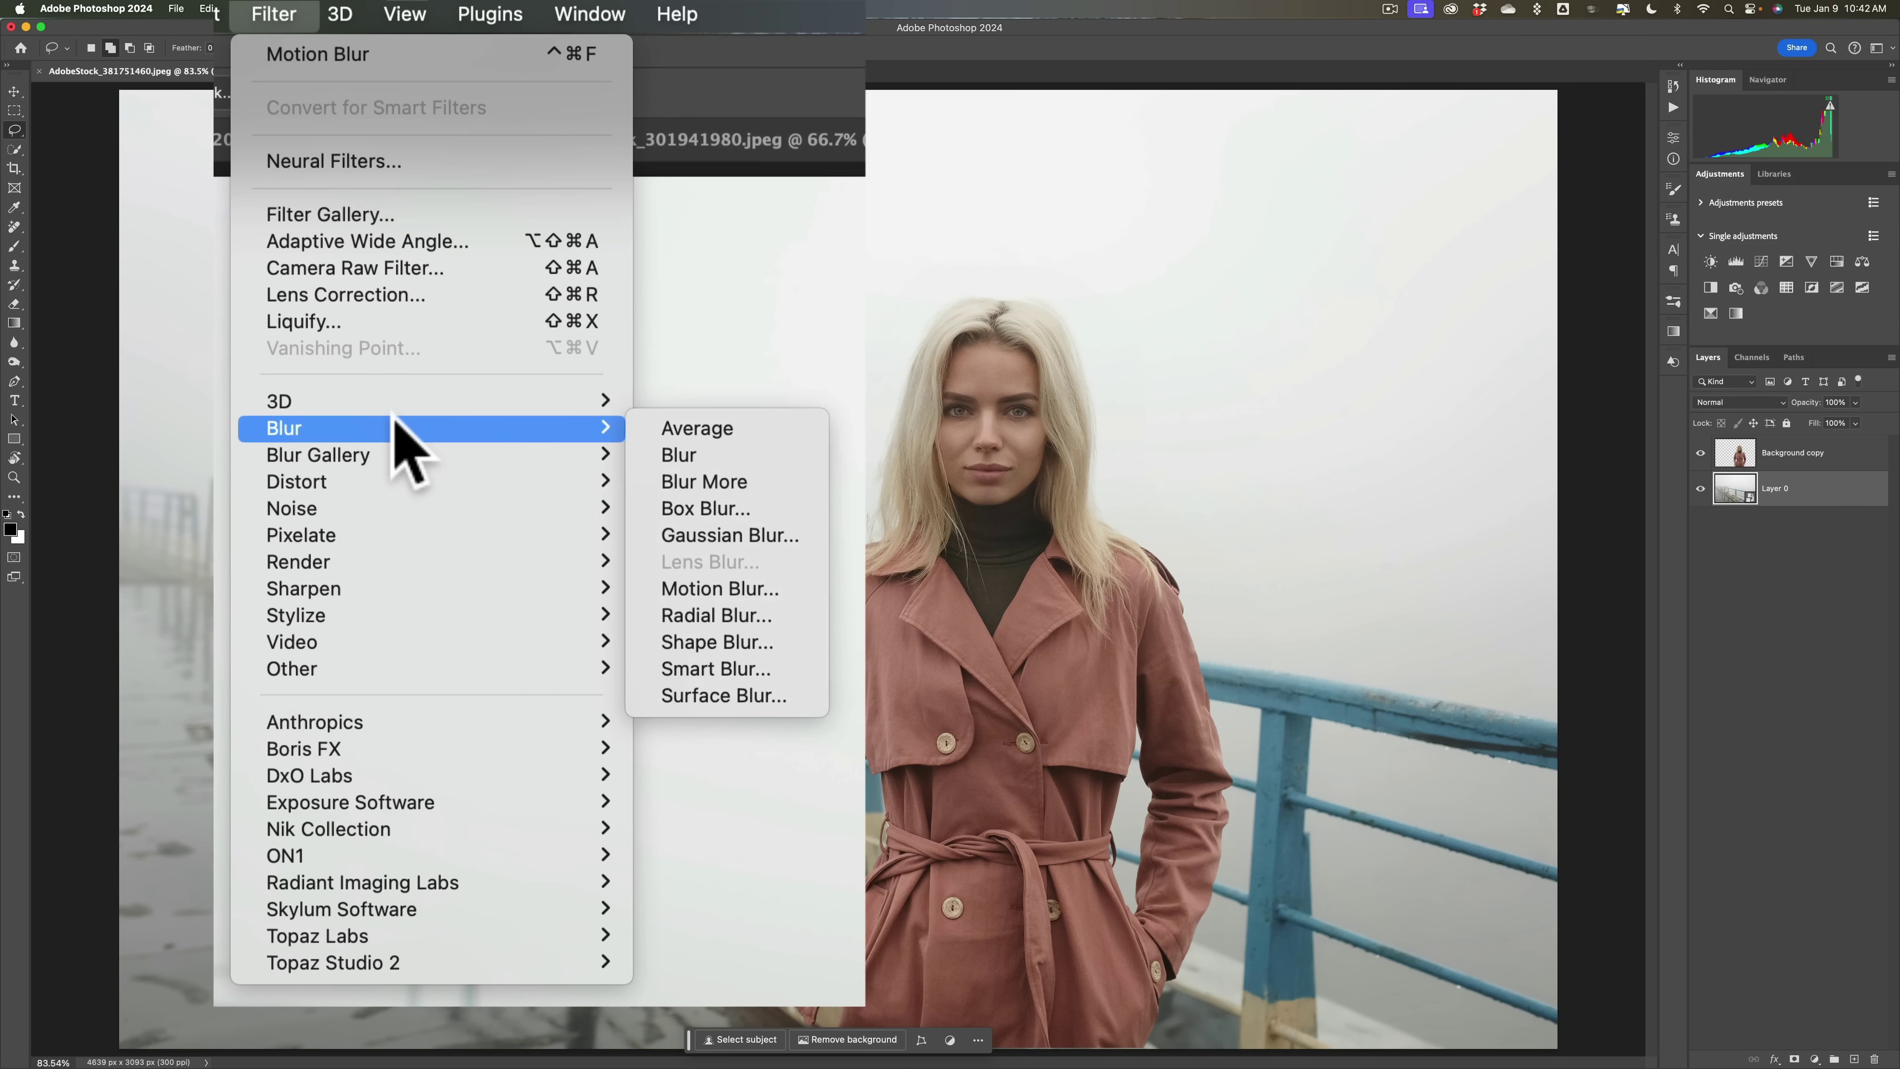
left_click(700, 589)
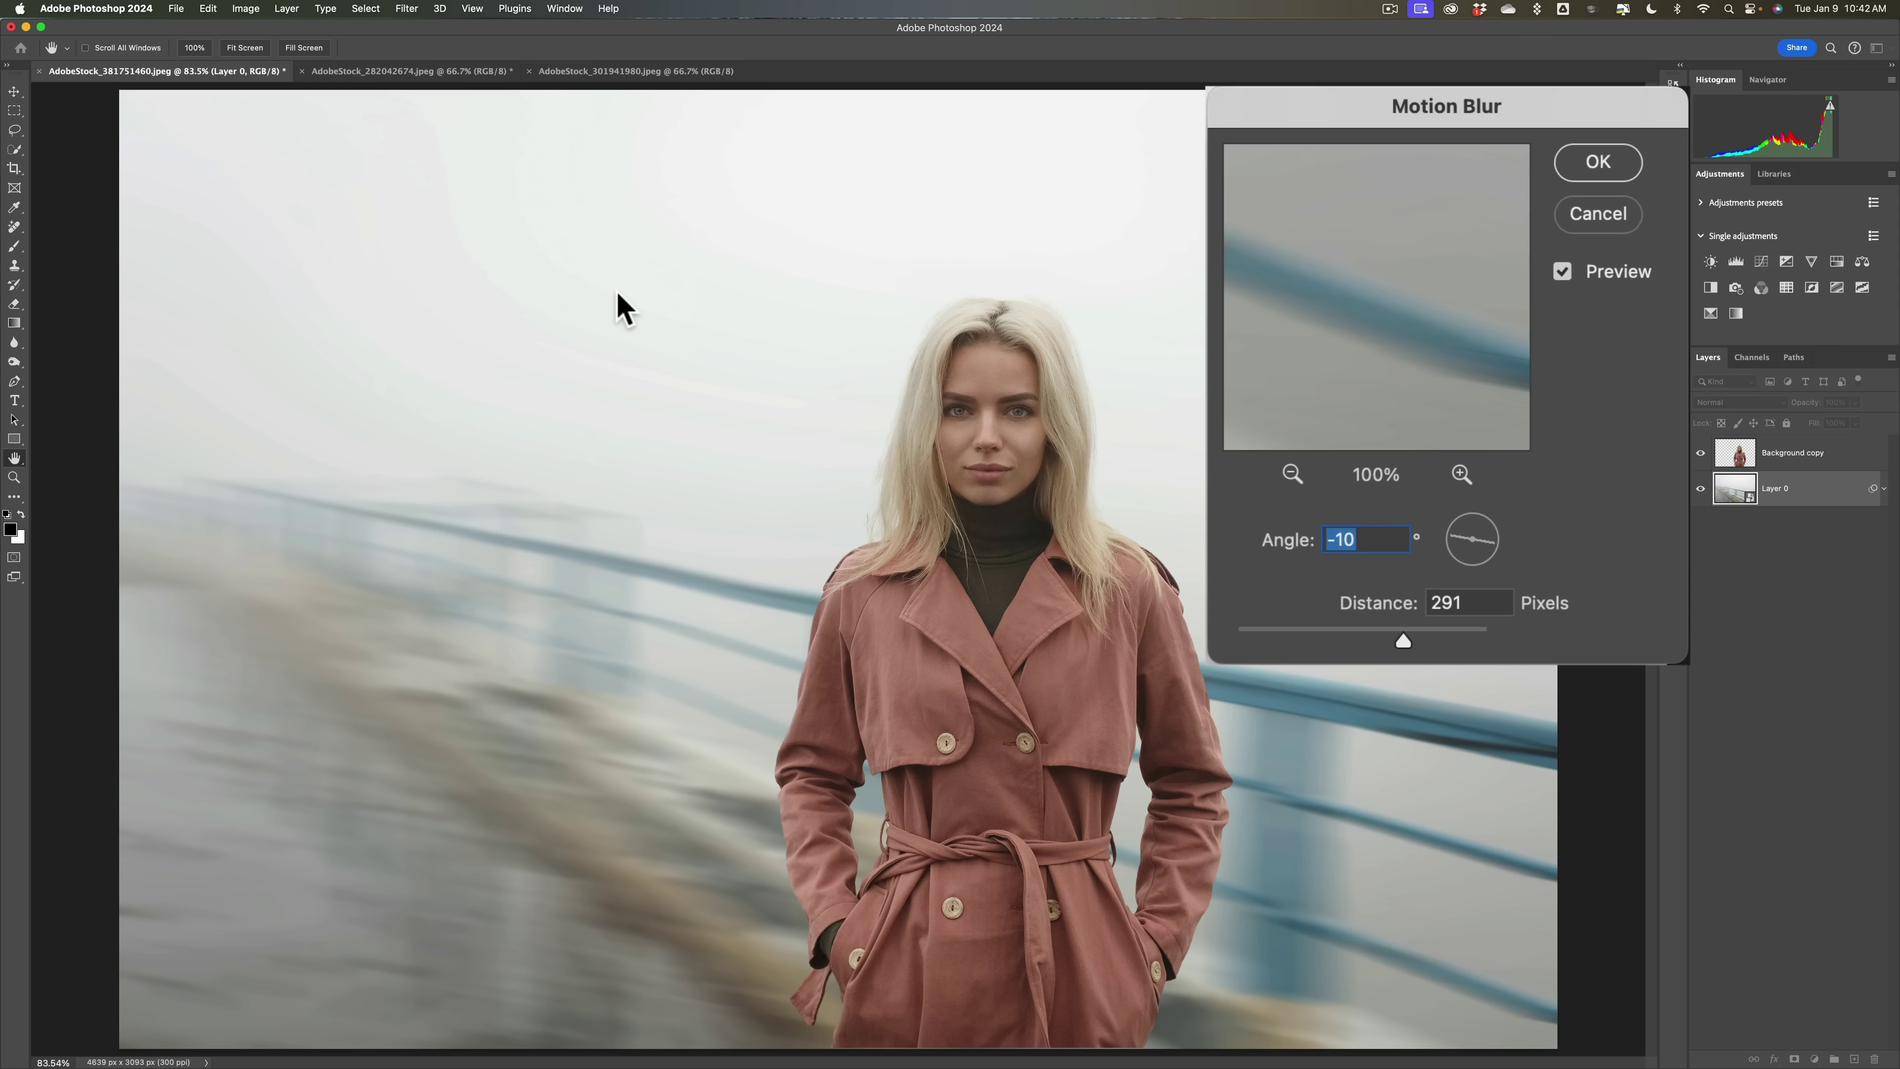
left_click(1469, 547)
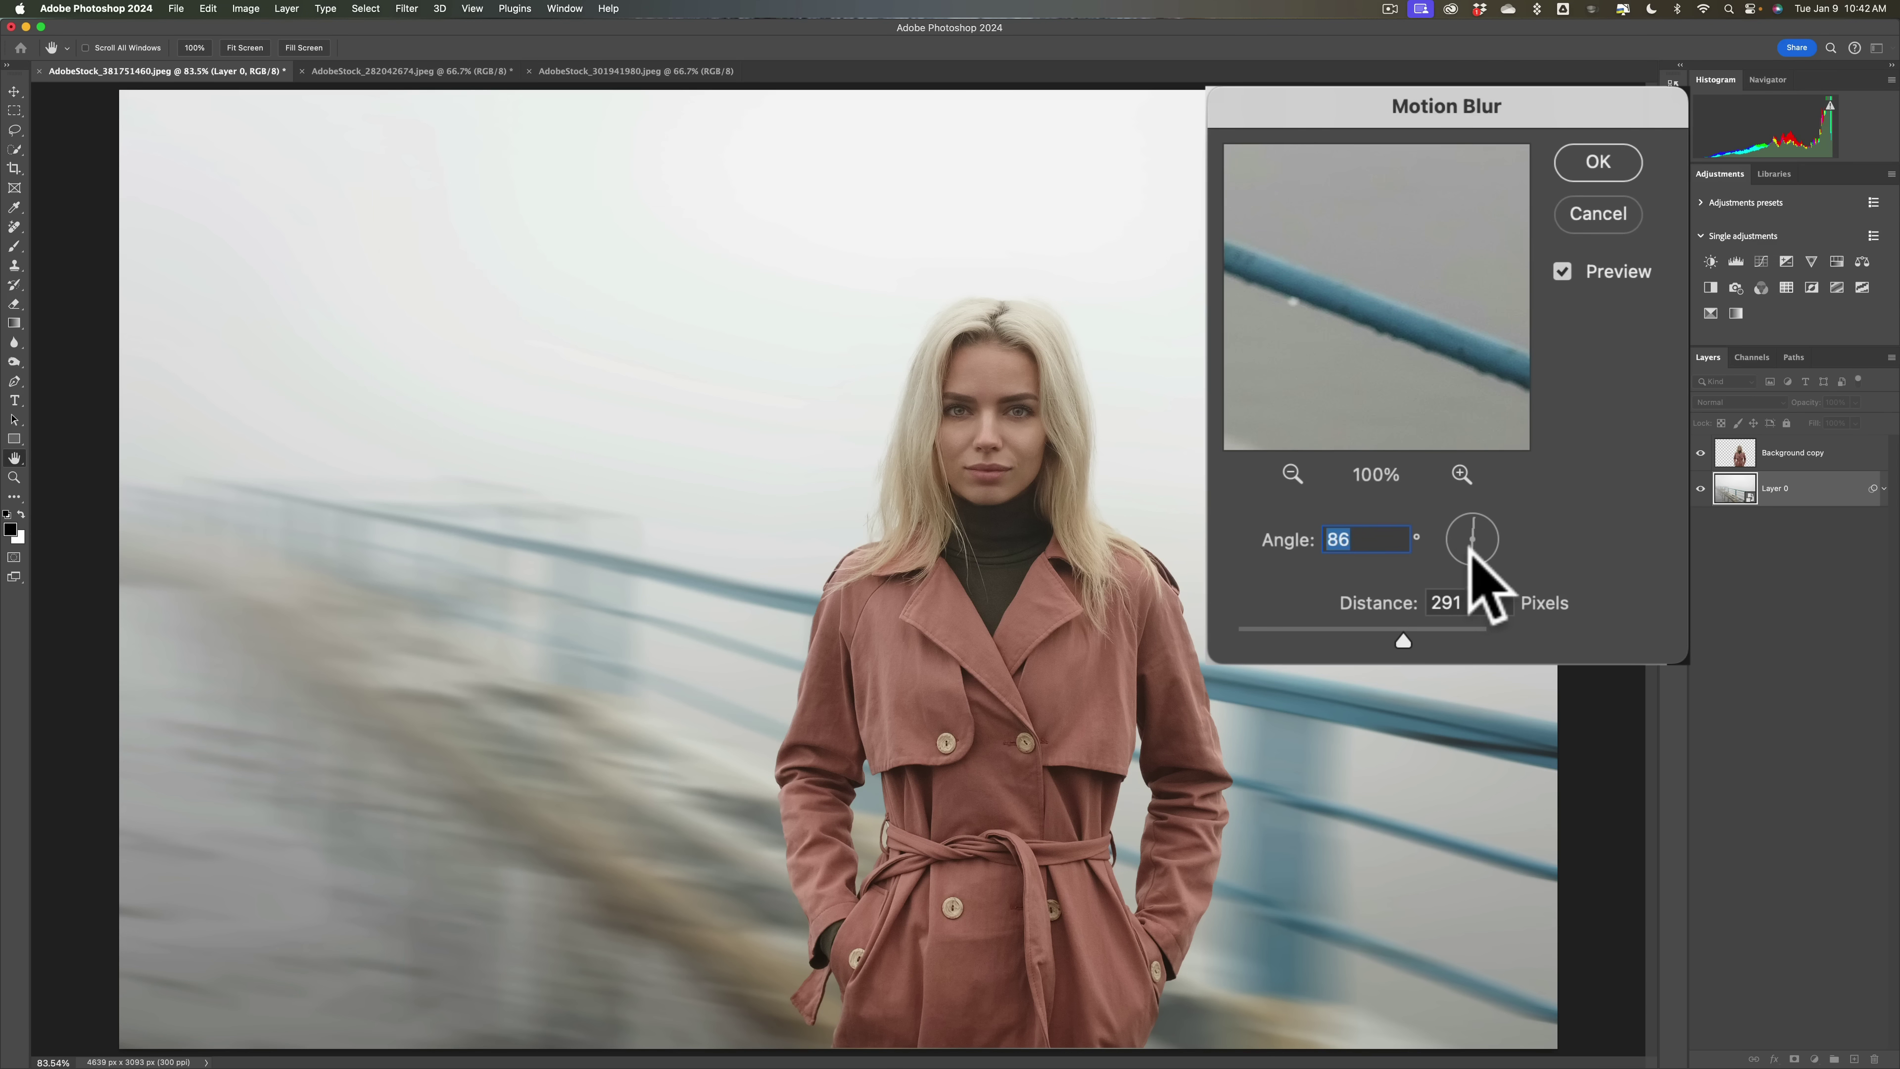
left_click_drag(1463, 544, 1532, 557)
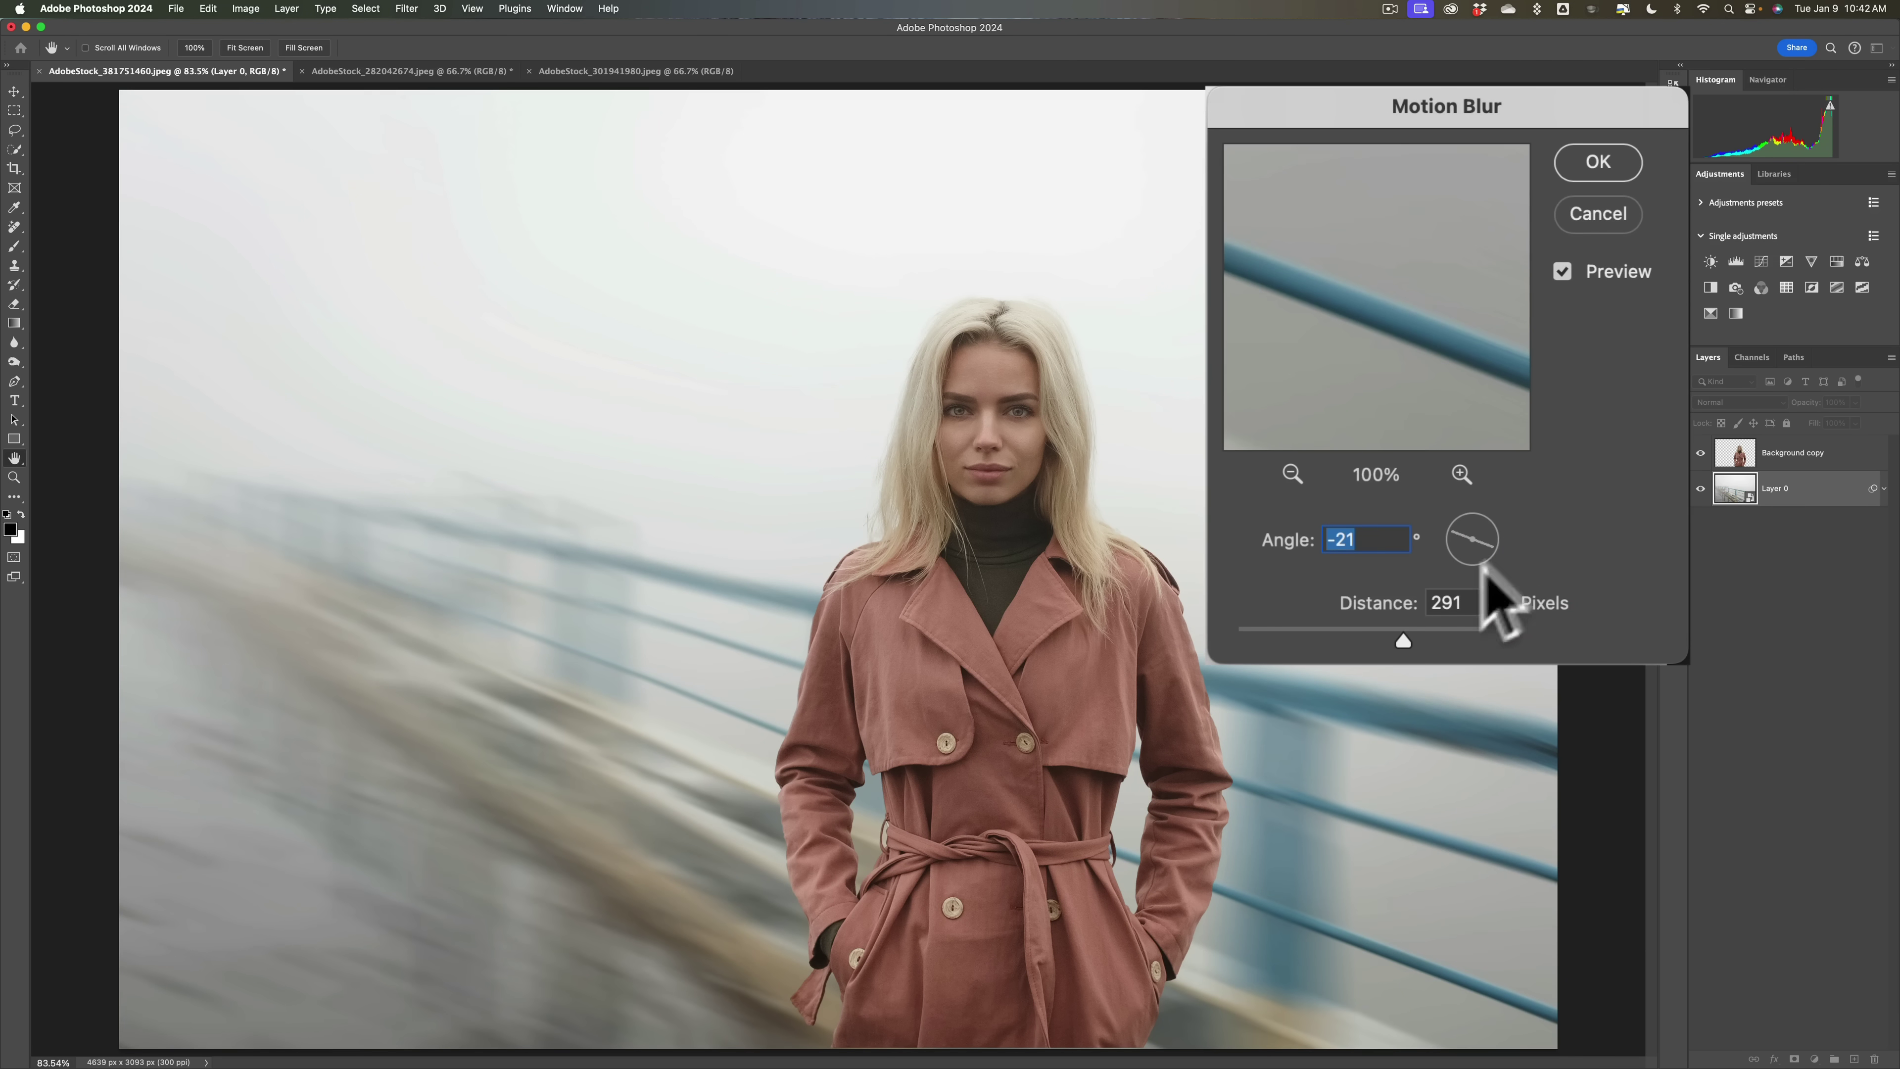
left_click_drag(1405, 638, 1432, 636)
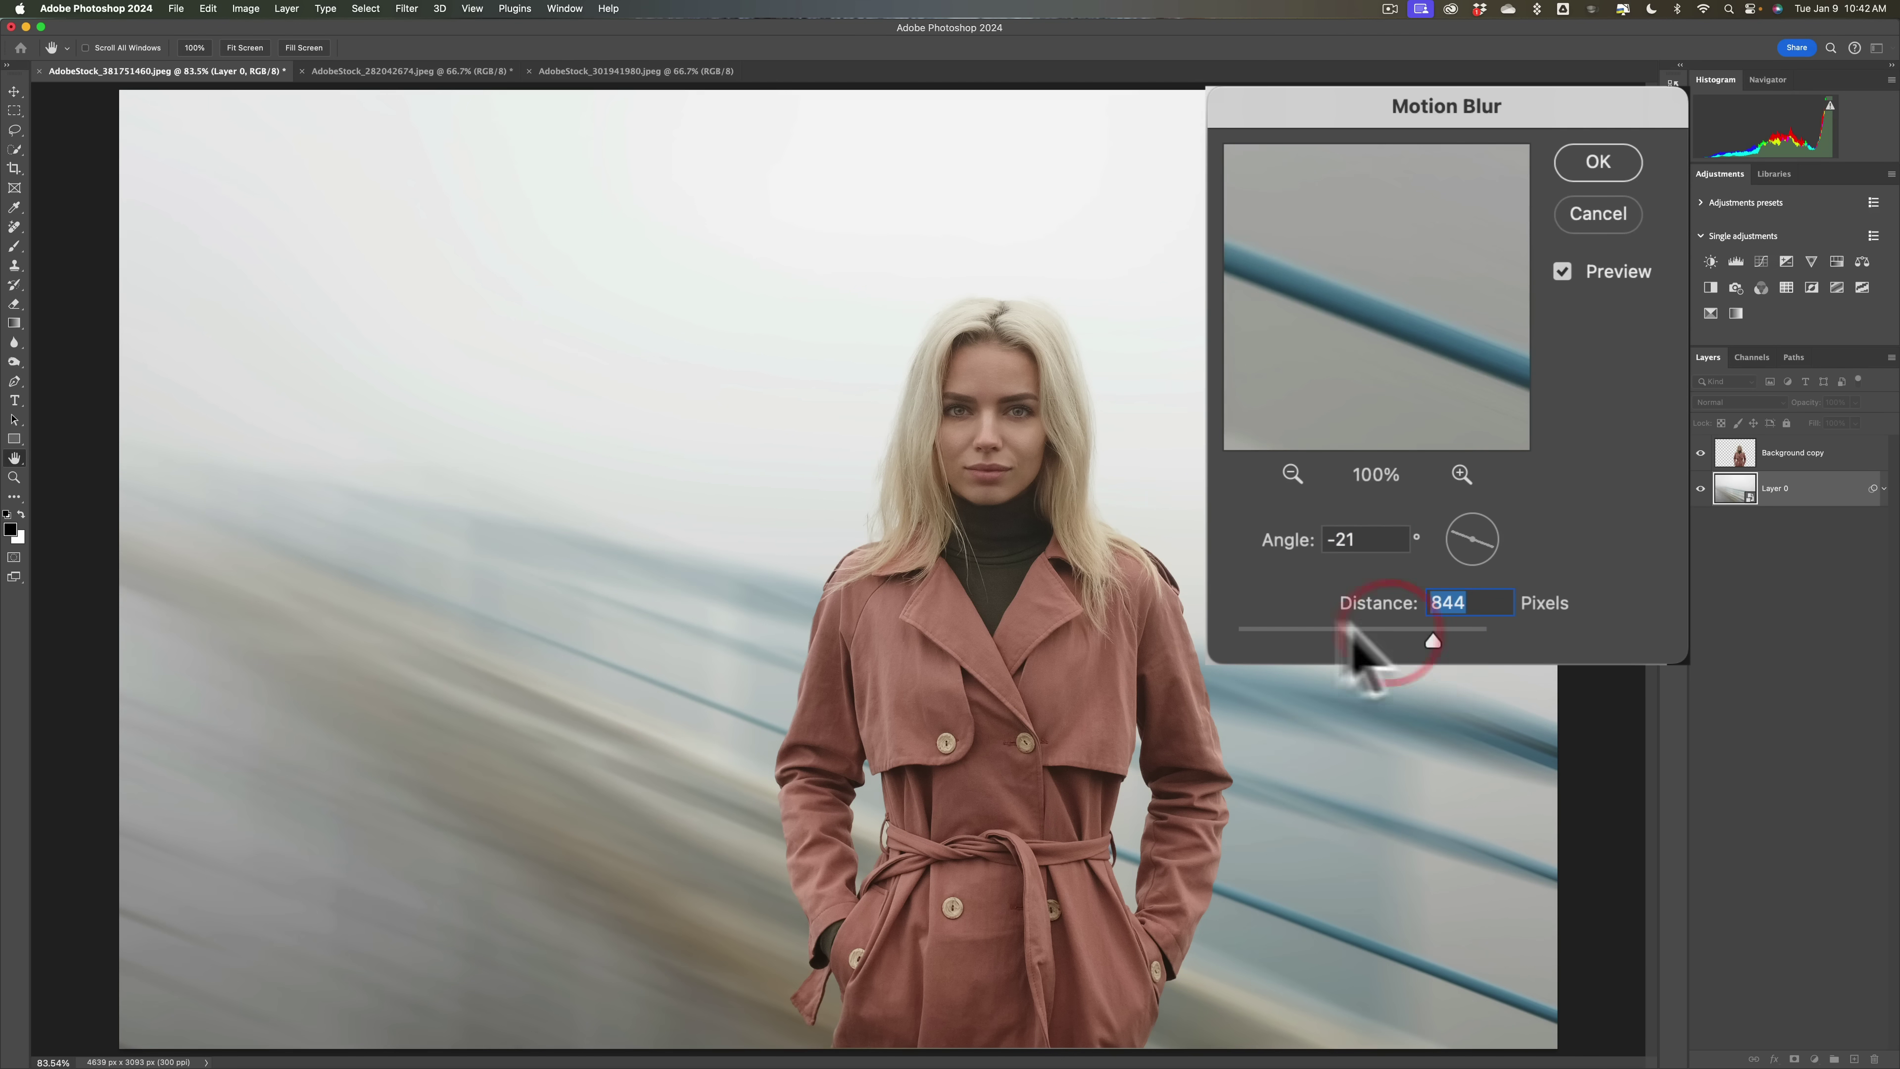
left_click(1601, 169)
key("l")
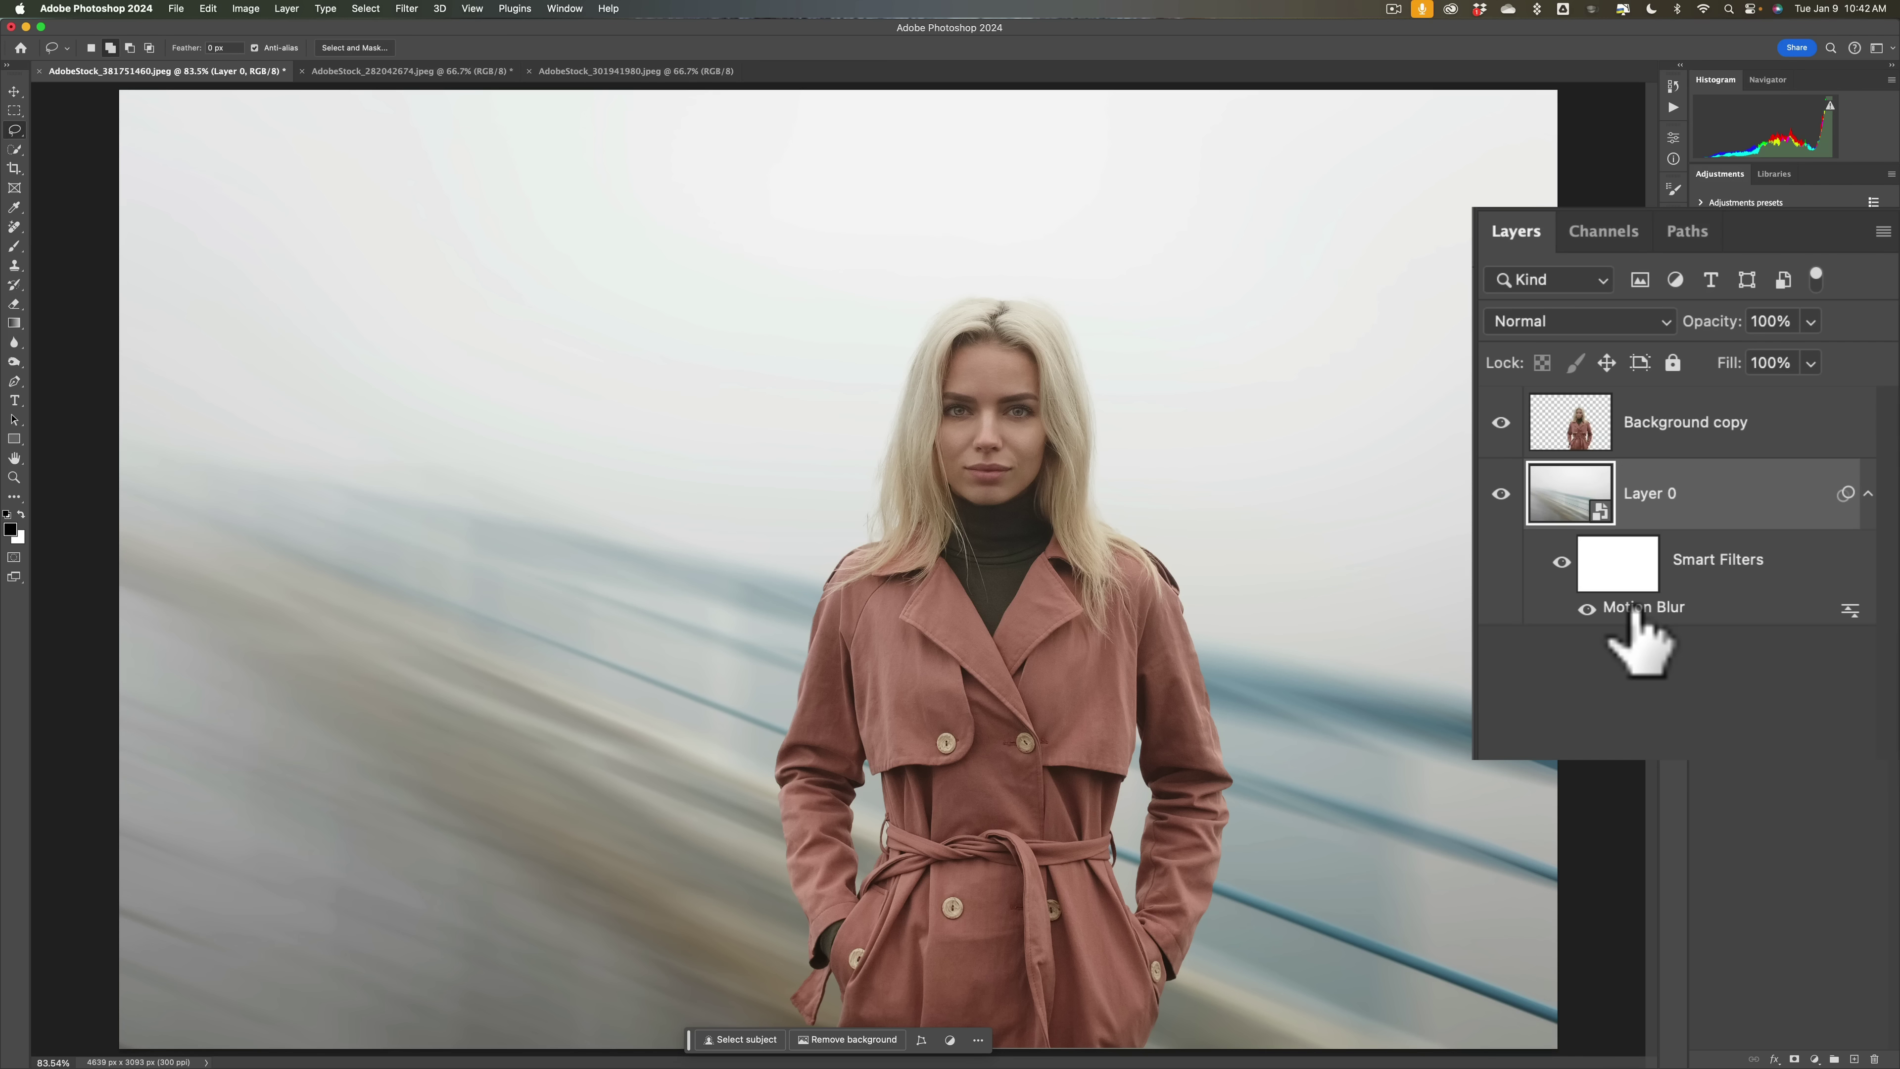
Step: Edit the Motion Blur smart filter to an angle of -25° and a distance of 255 pixels
double_click(1765, 545)
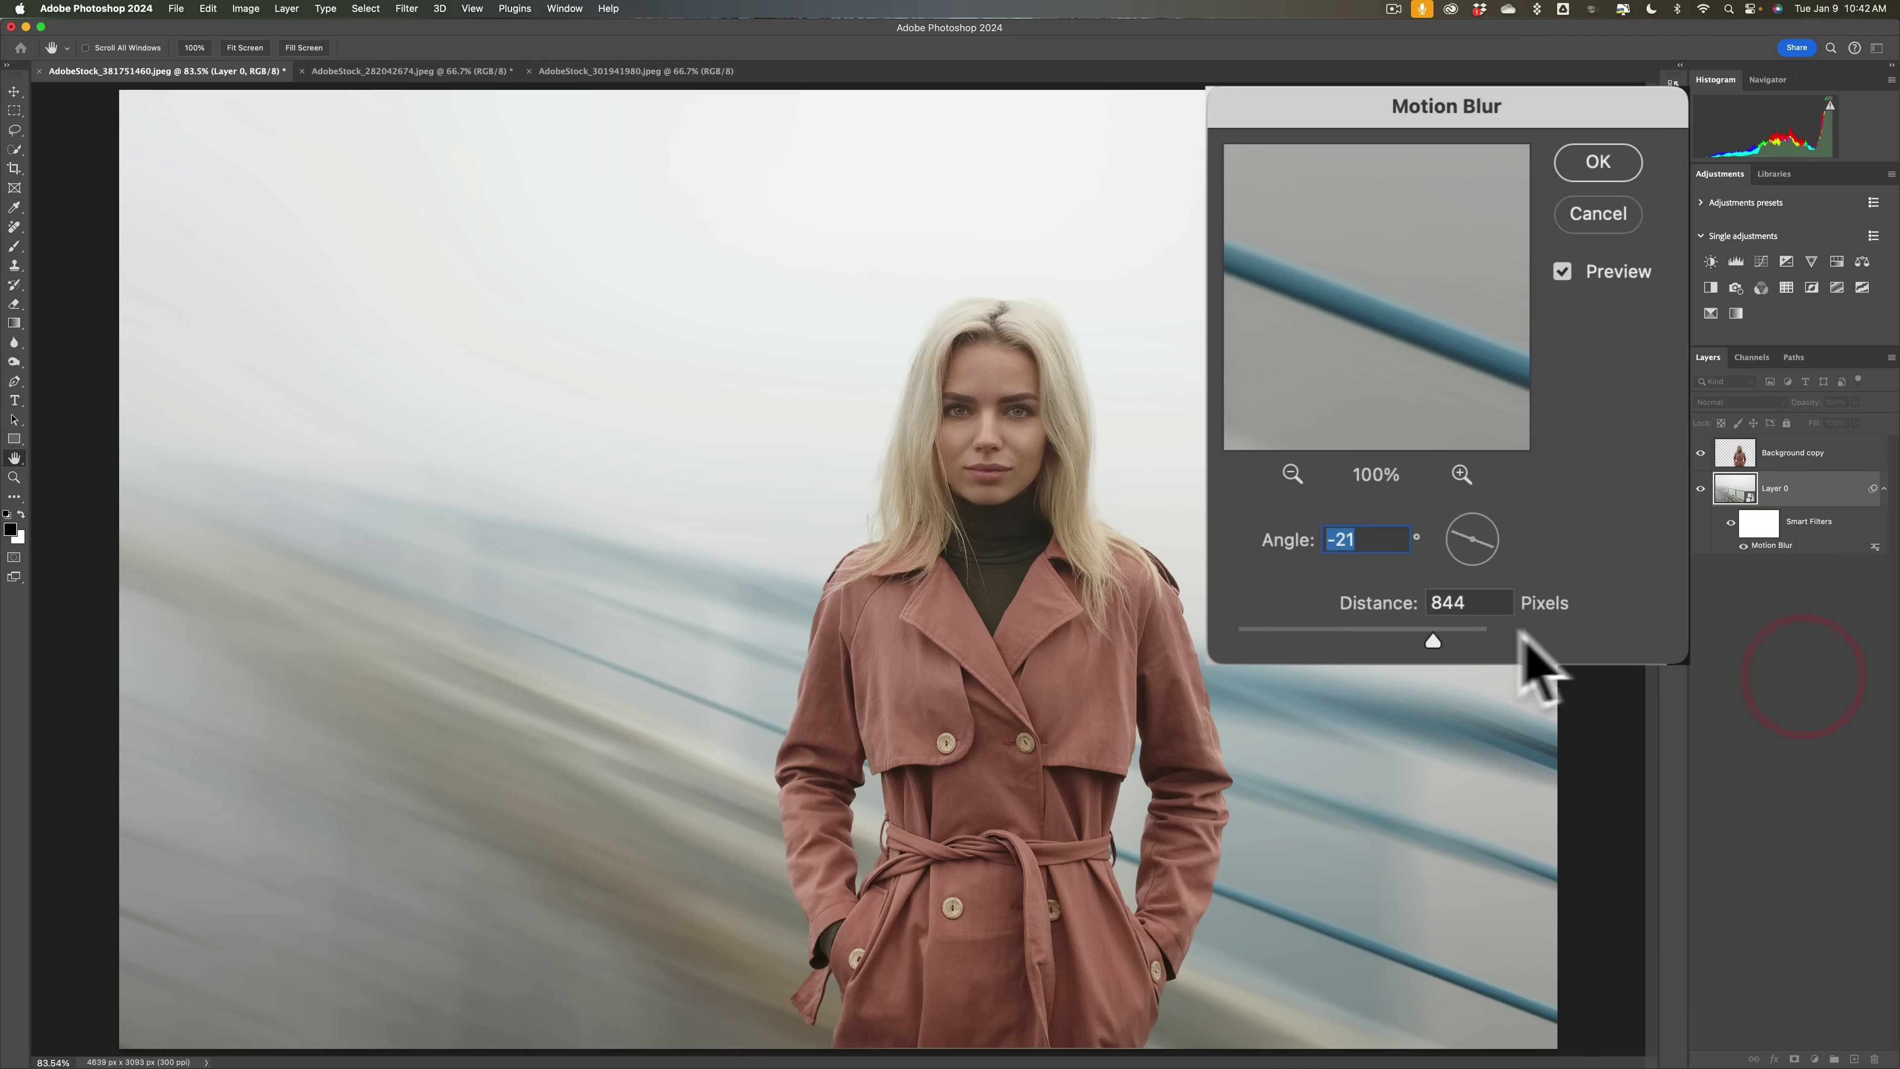
left_click_drag(1433, 640, 1379, 638)
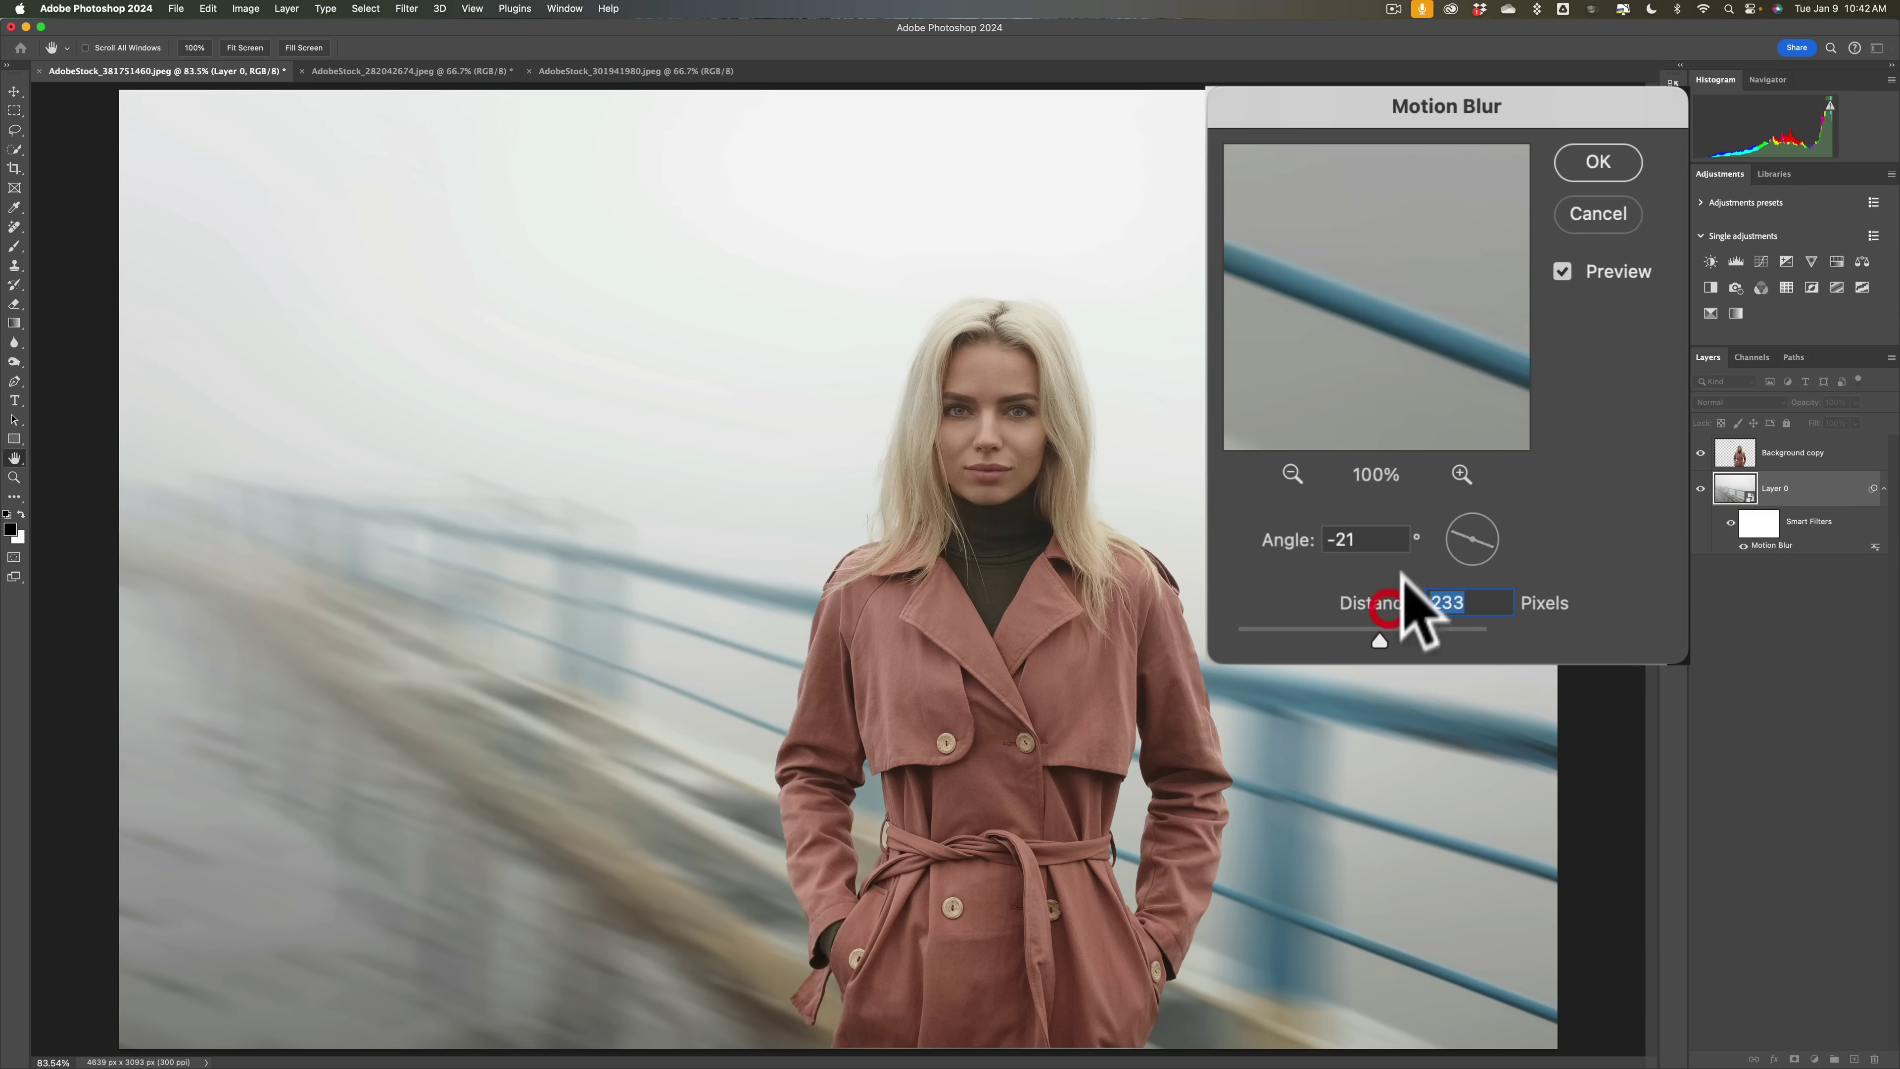
left_click(1451, 540)
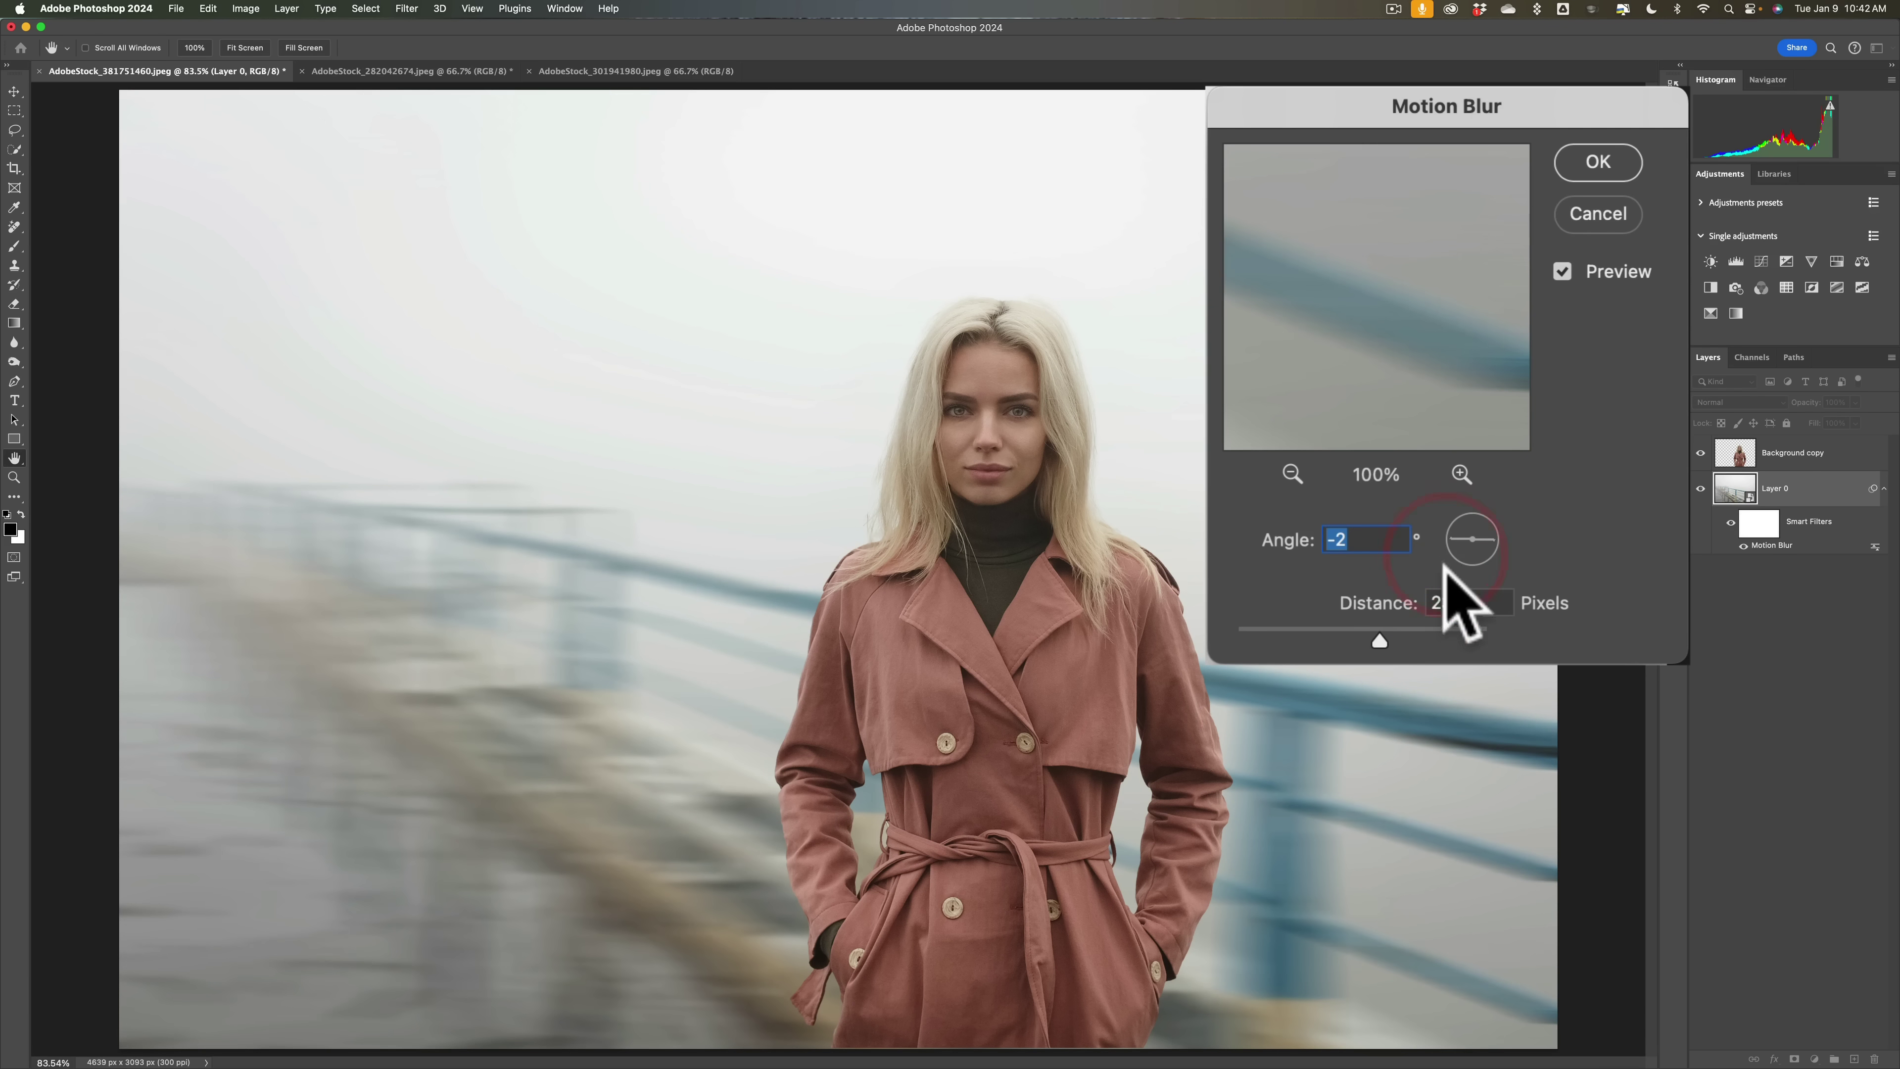
left_click(1448, 527)
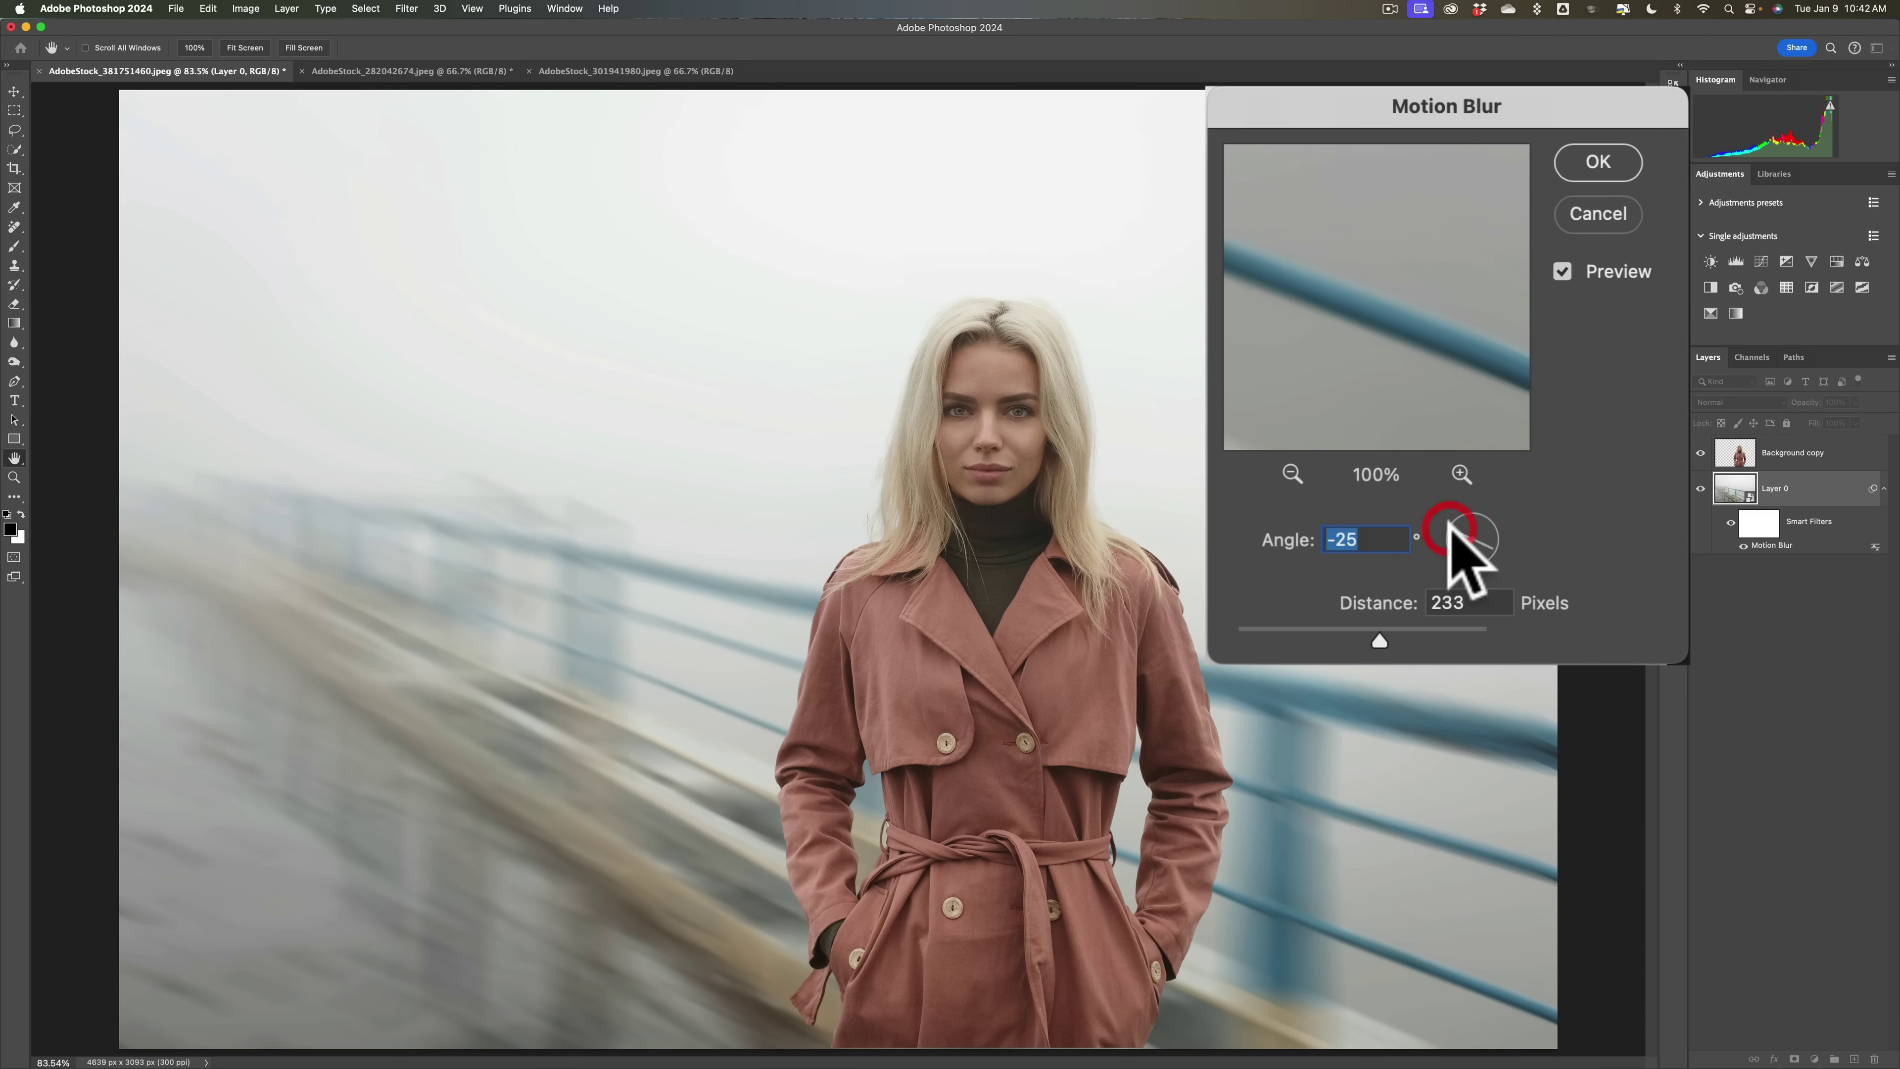
left_click_drag(1380, 638, 1387, 631)
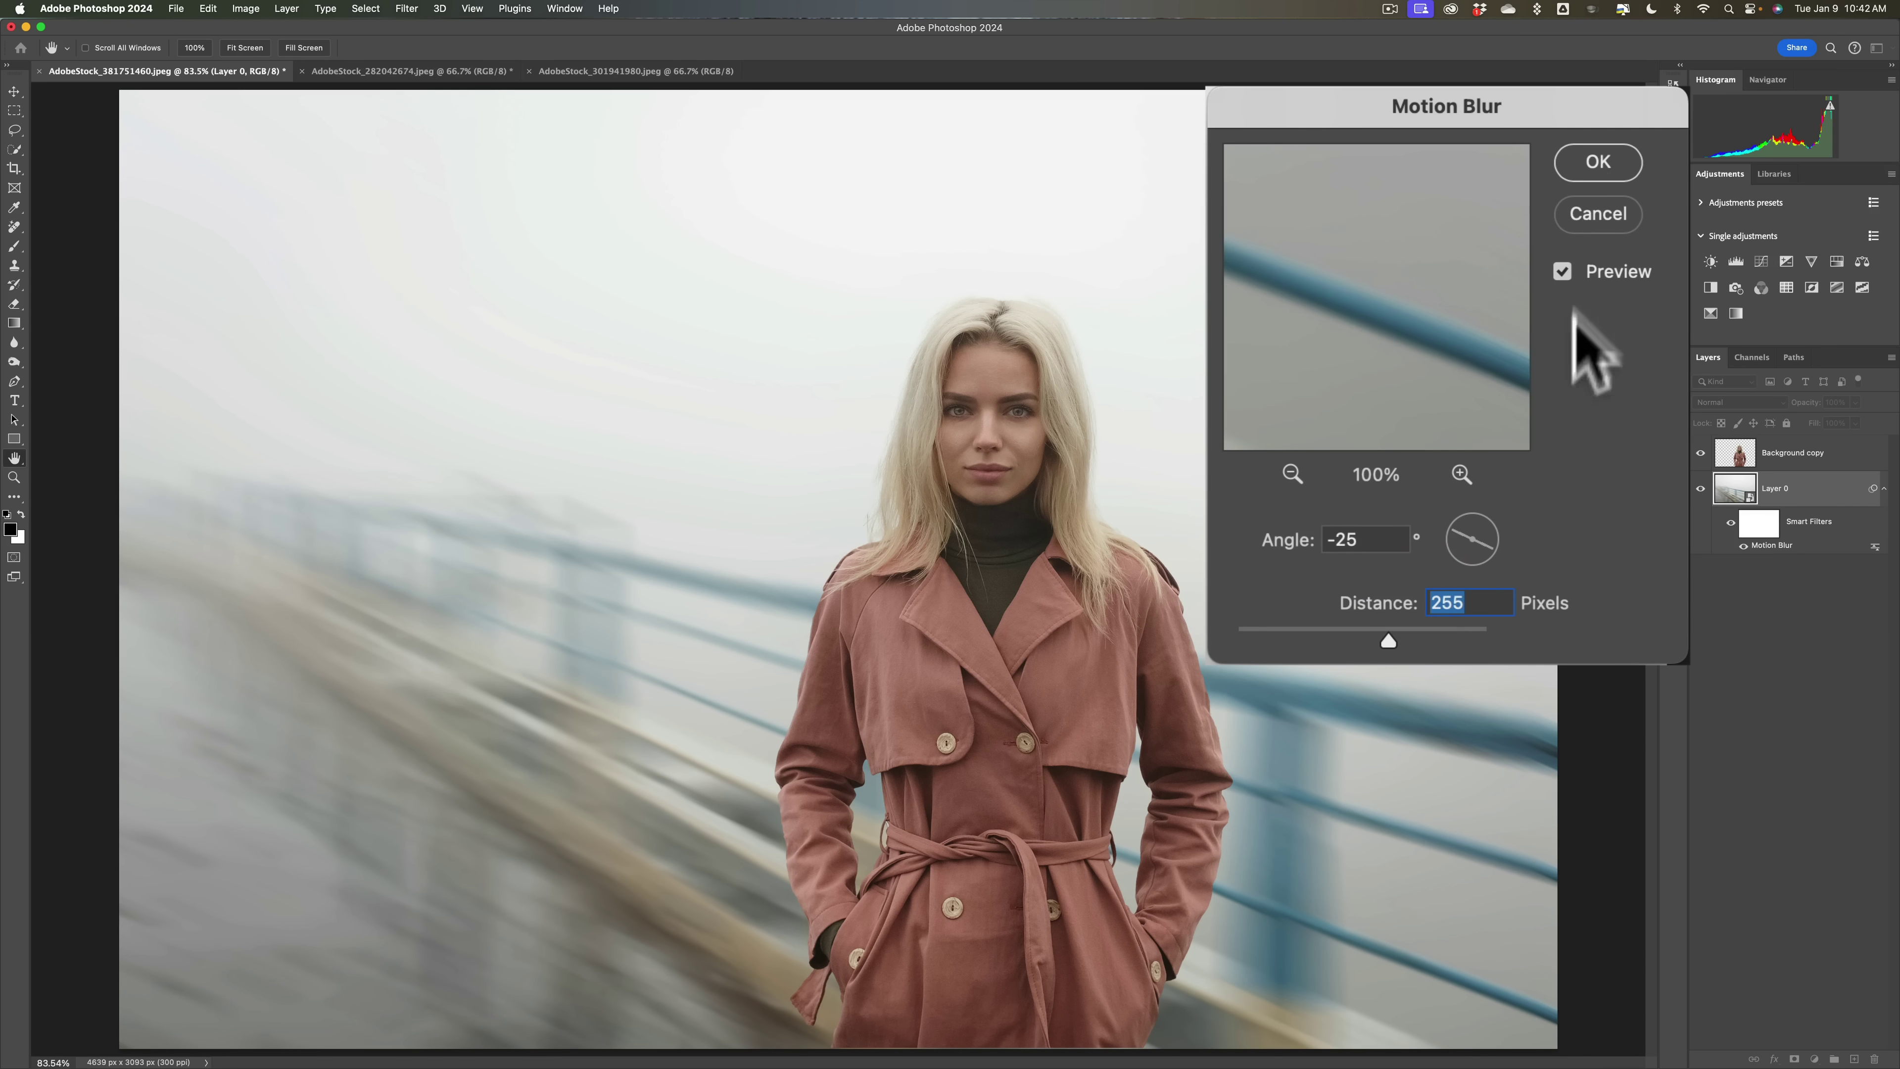
left_click(1592, 173)
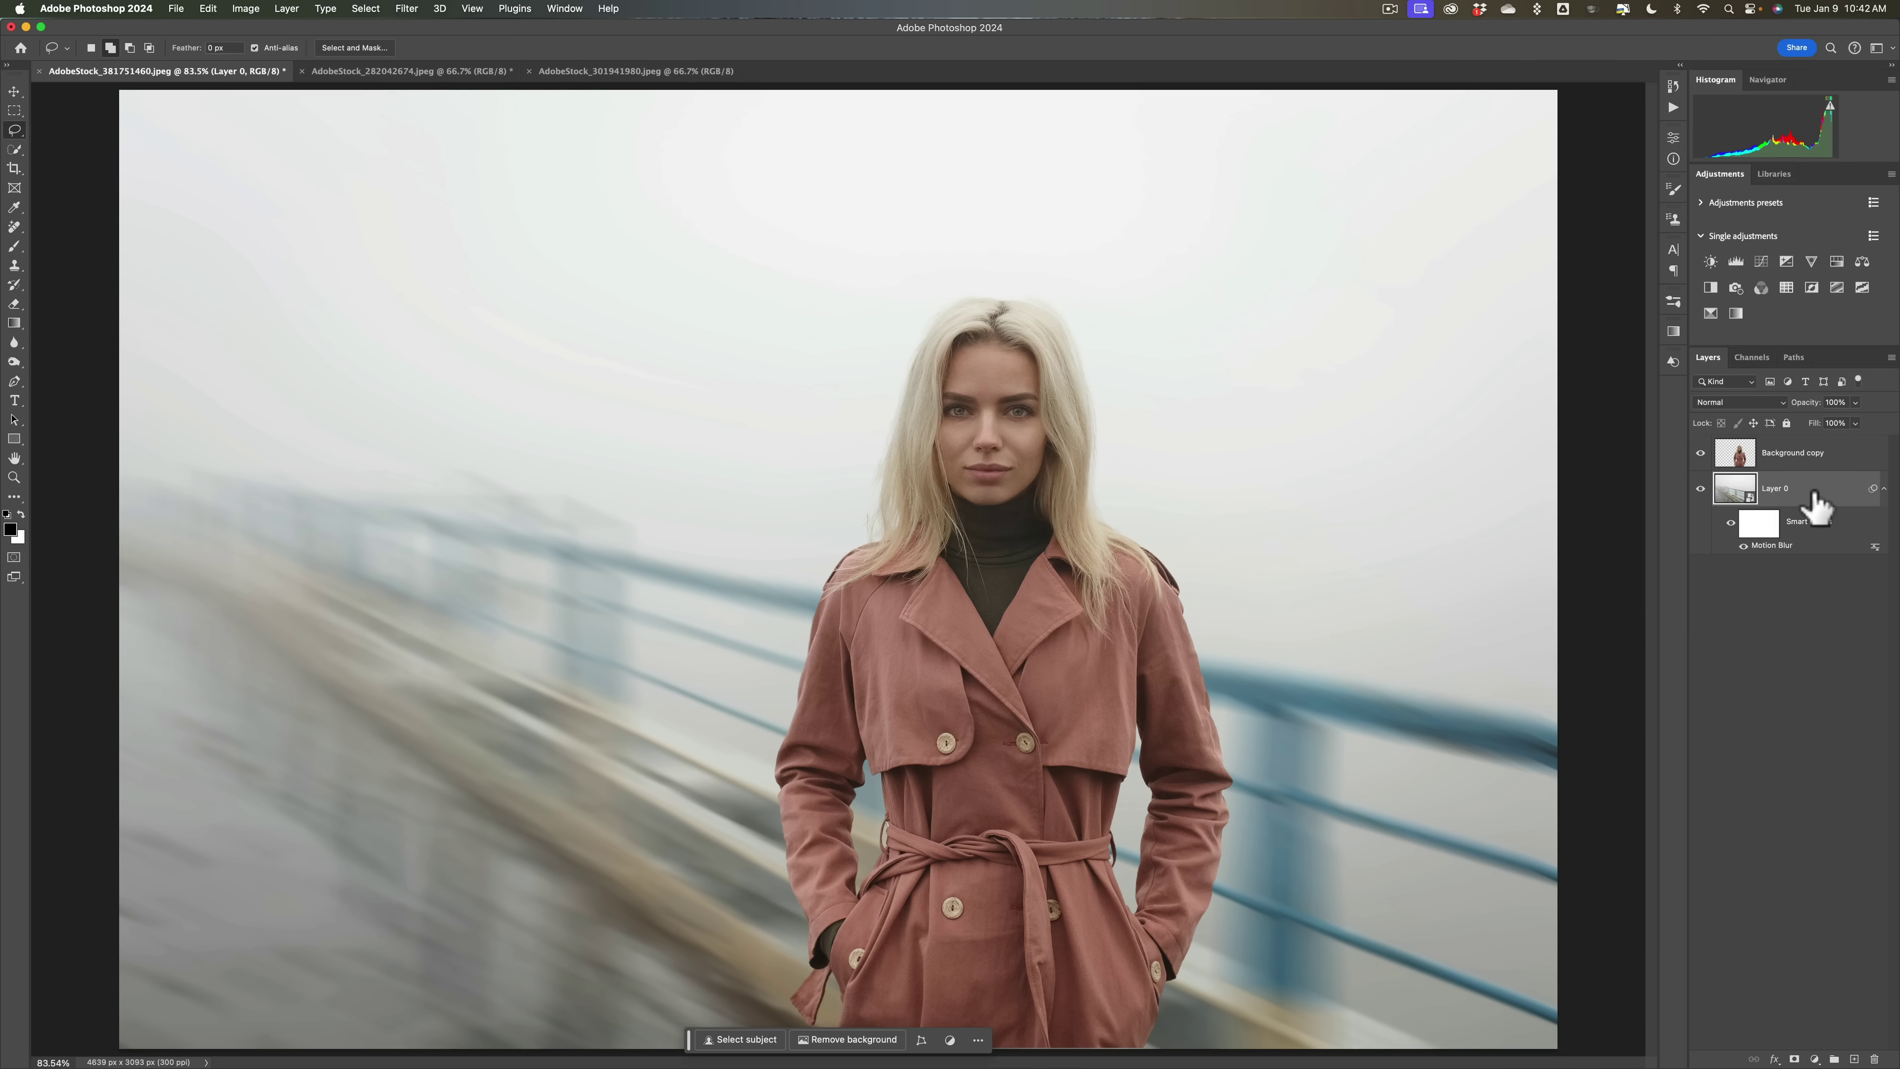
Step: Switch to the sunset yoga photo AdobeStock_282042674.jpeg and run Select Subject on it
left_click(1840, 458)
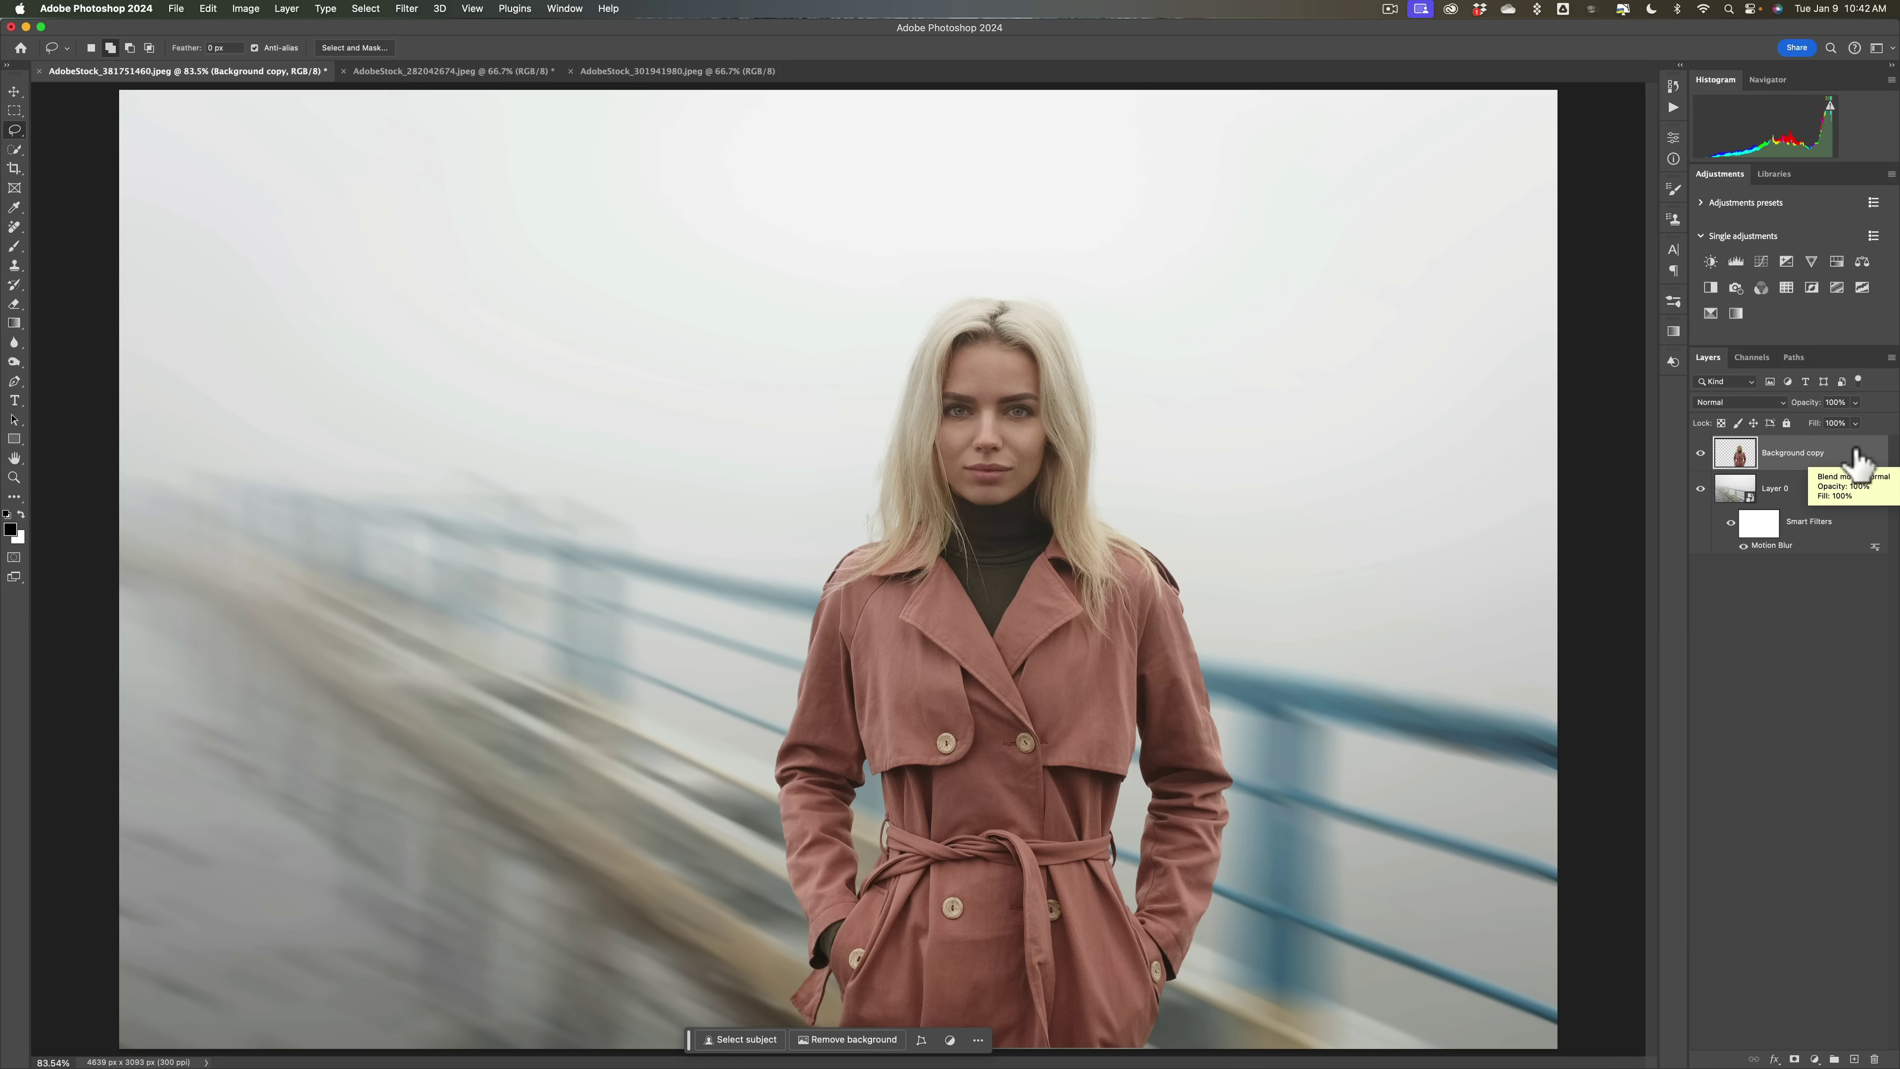
left_click(415, 73)
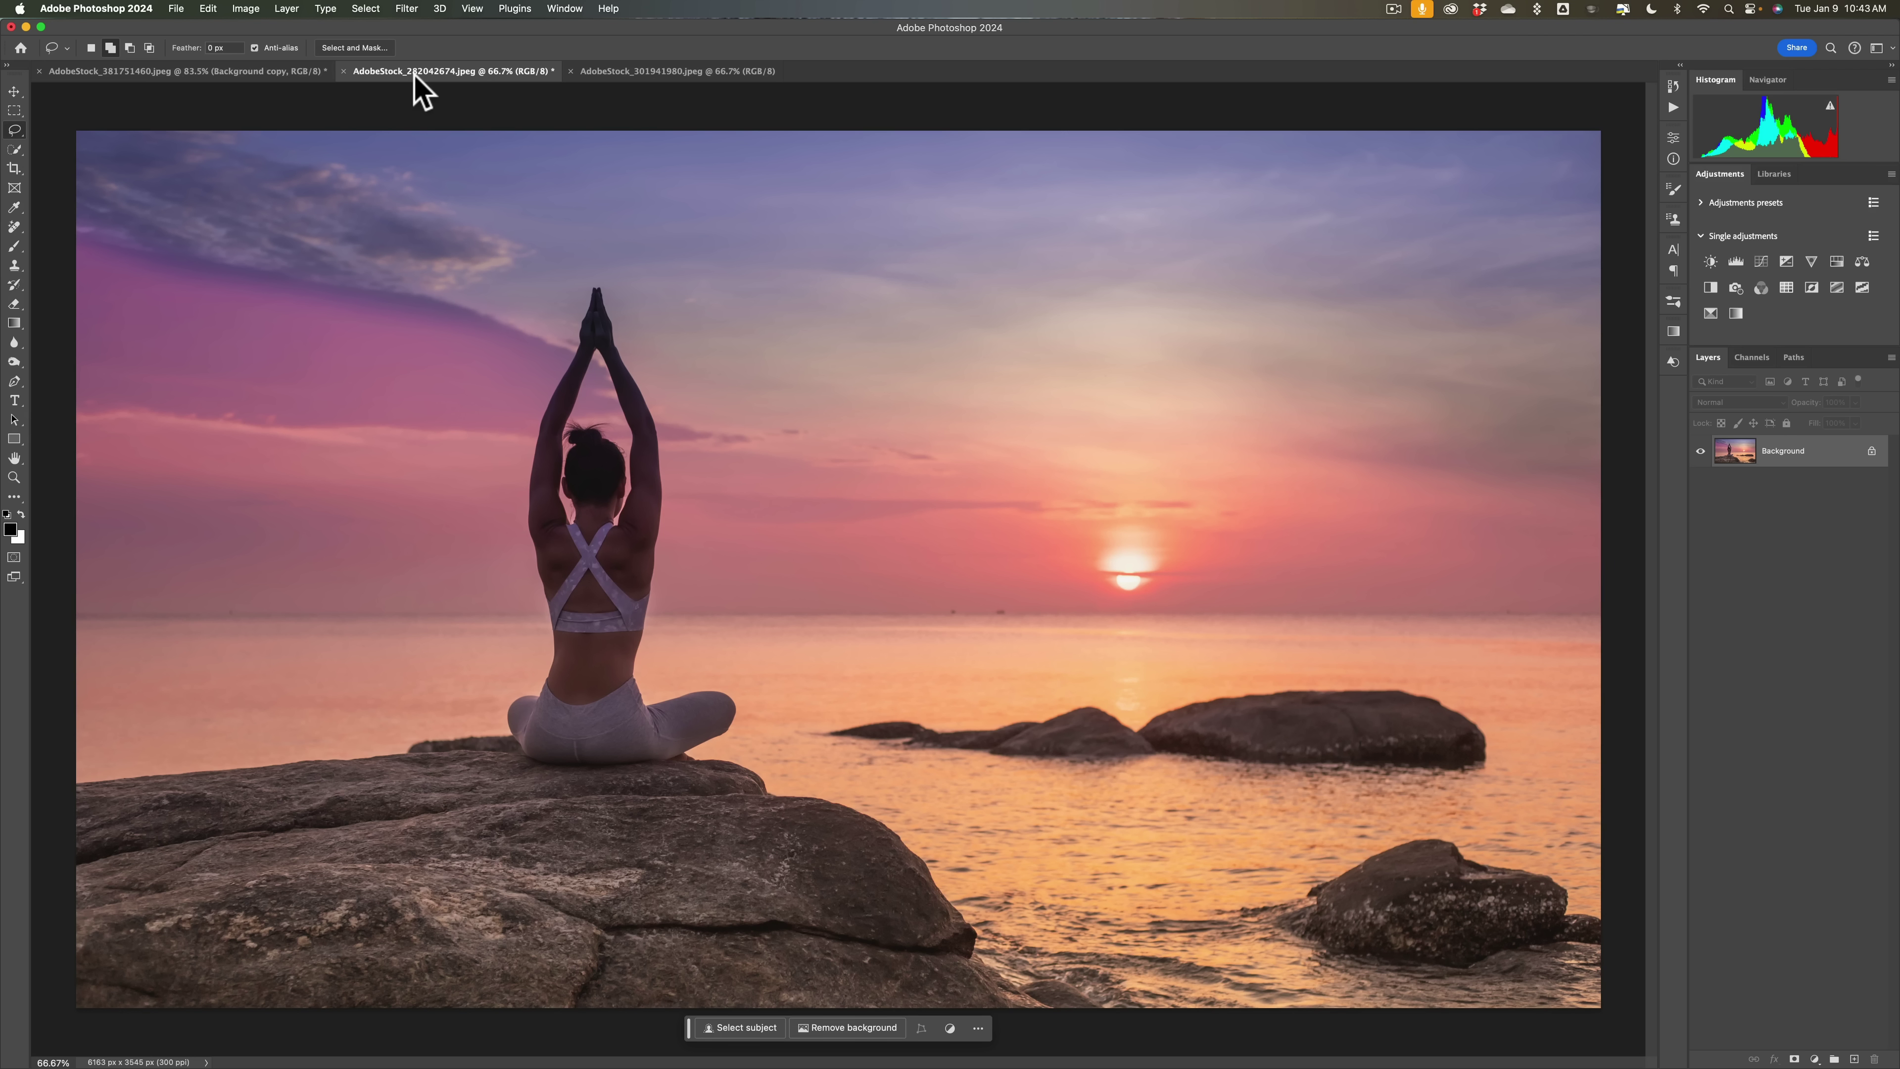
left_click(726, 1025)
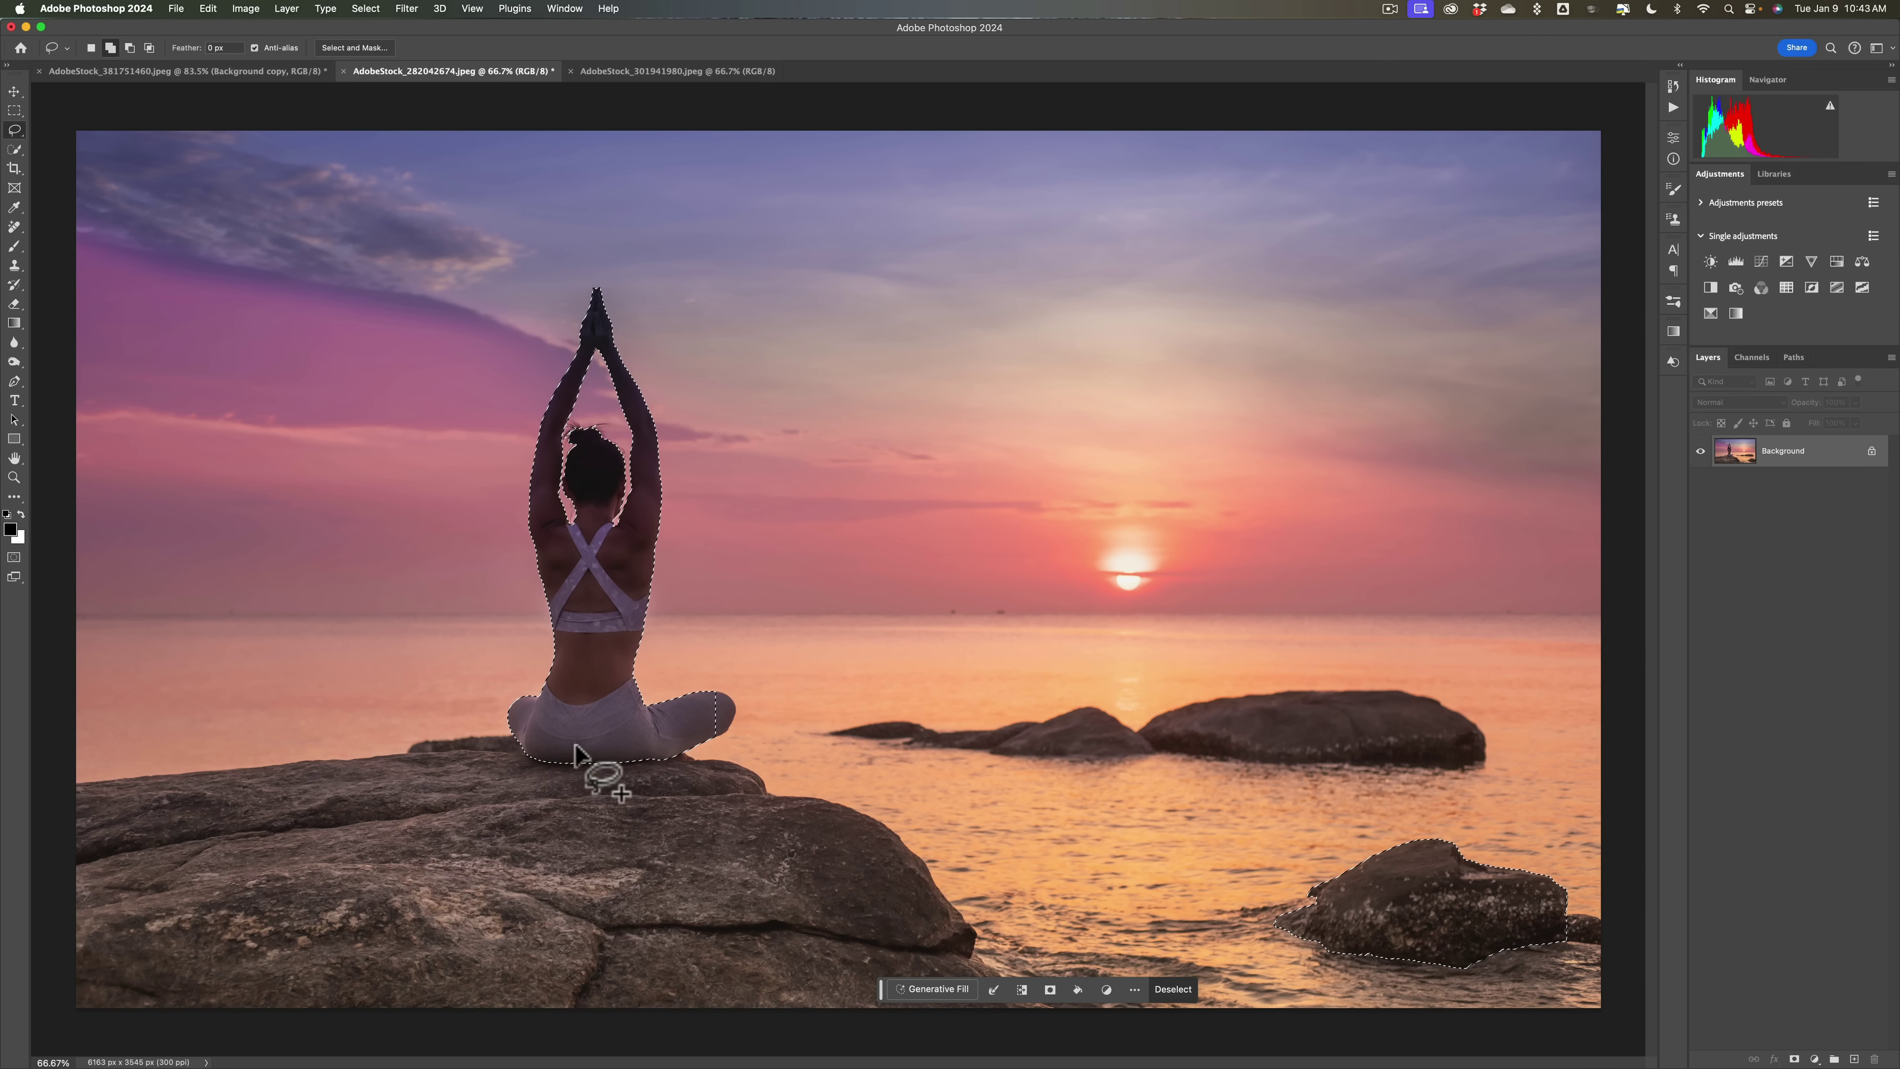
Step: Add the large foreground rock beneath the woman to the selection using the Quick Selection tool with a 90 px brush
key("w")
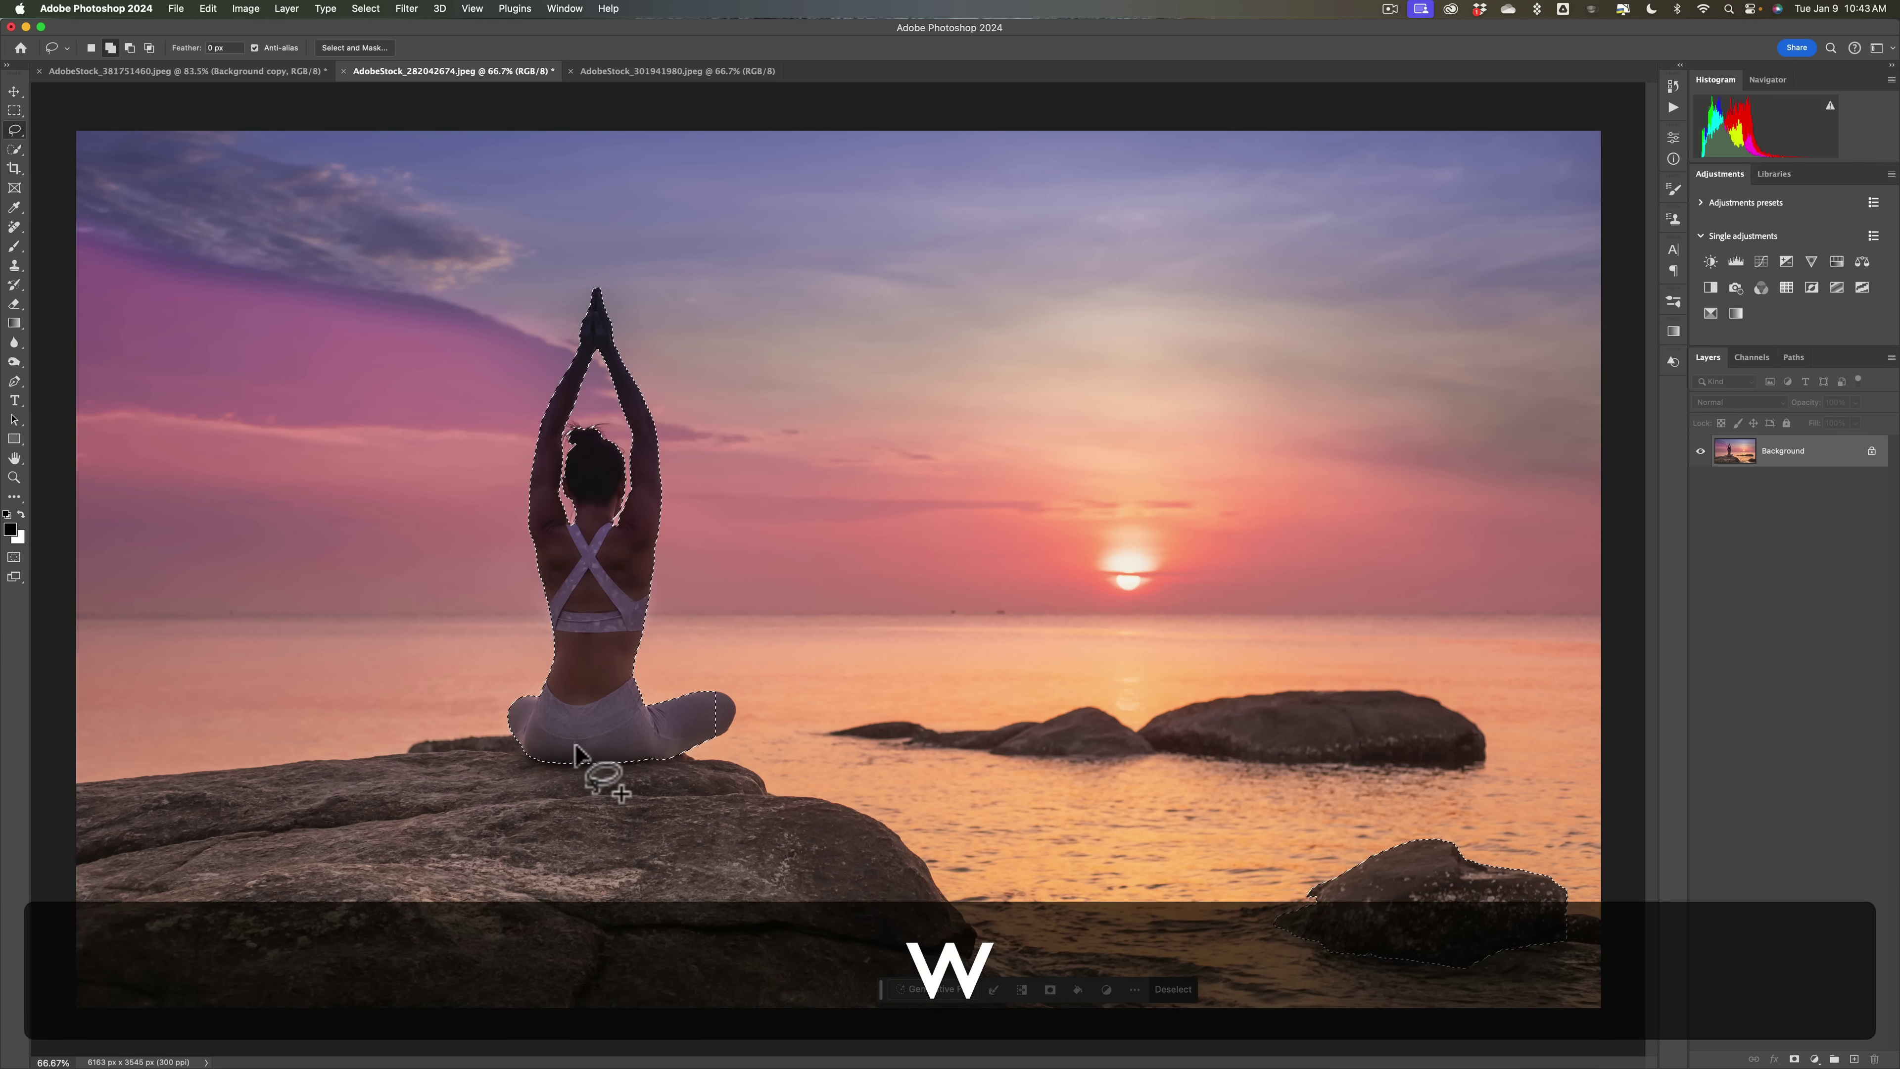
key("w")
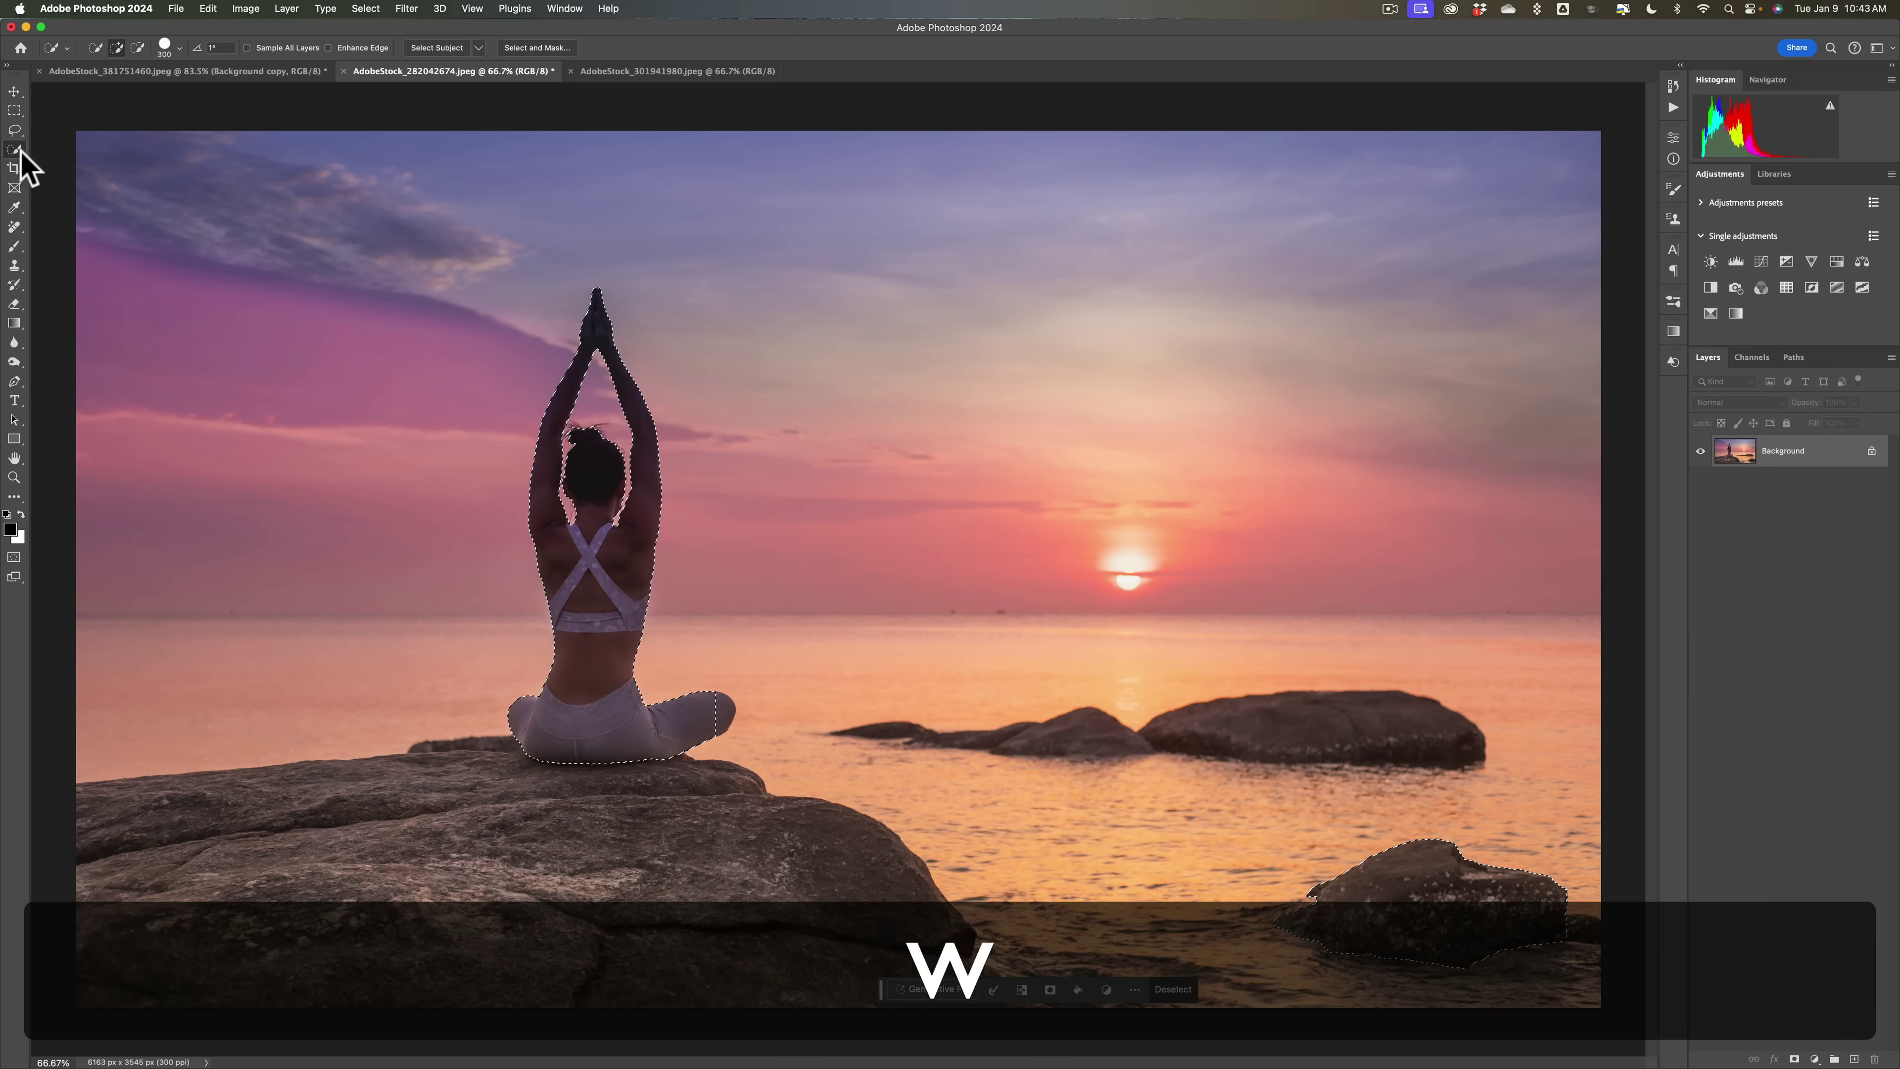
right_click(35, 170)
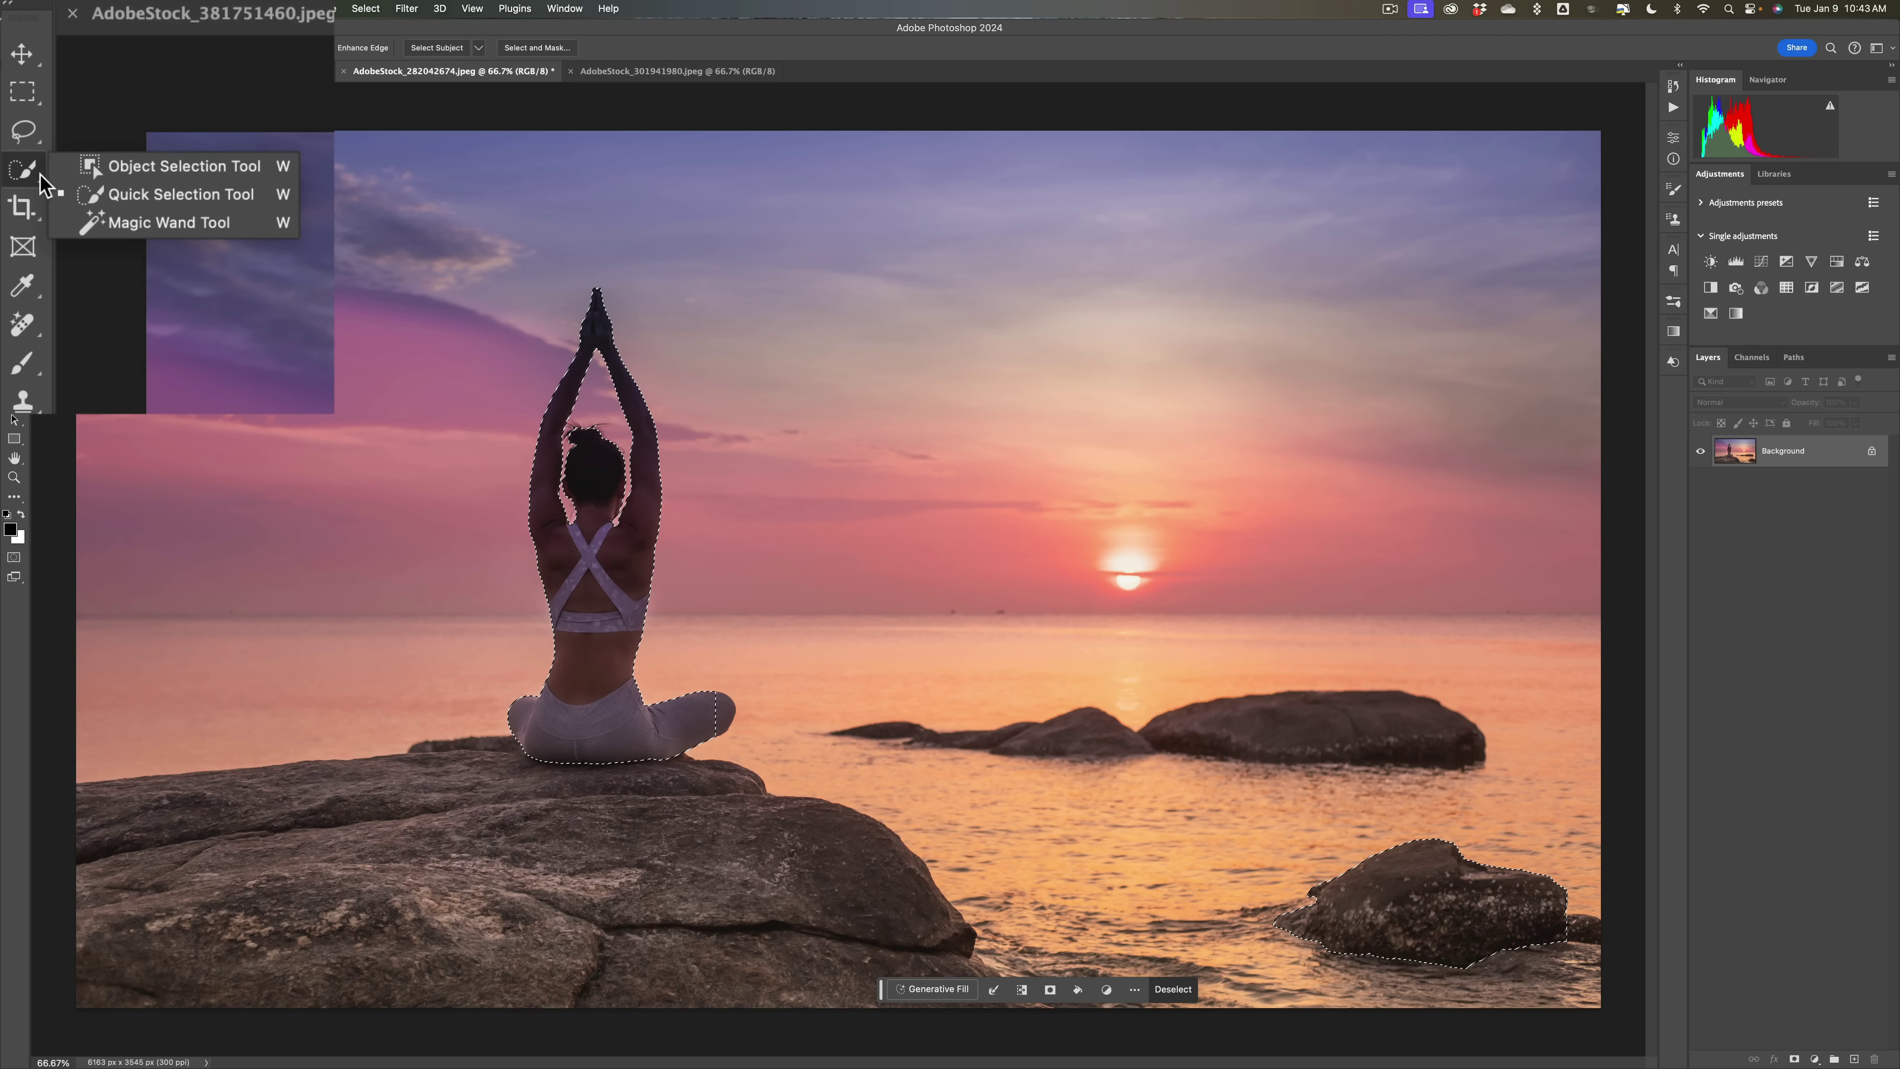
left_click(164, 199)
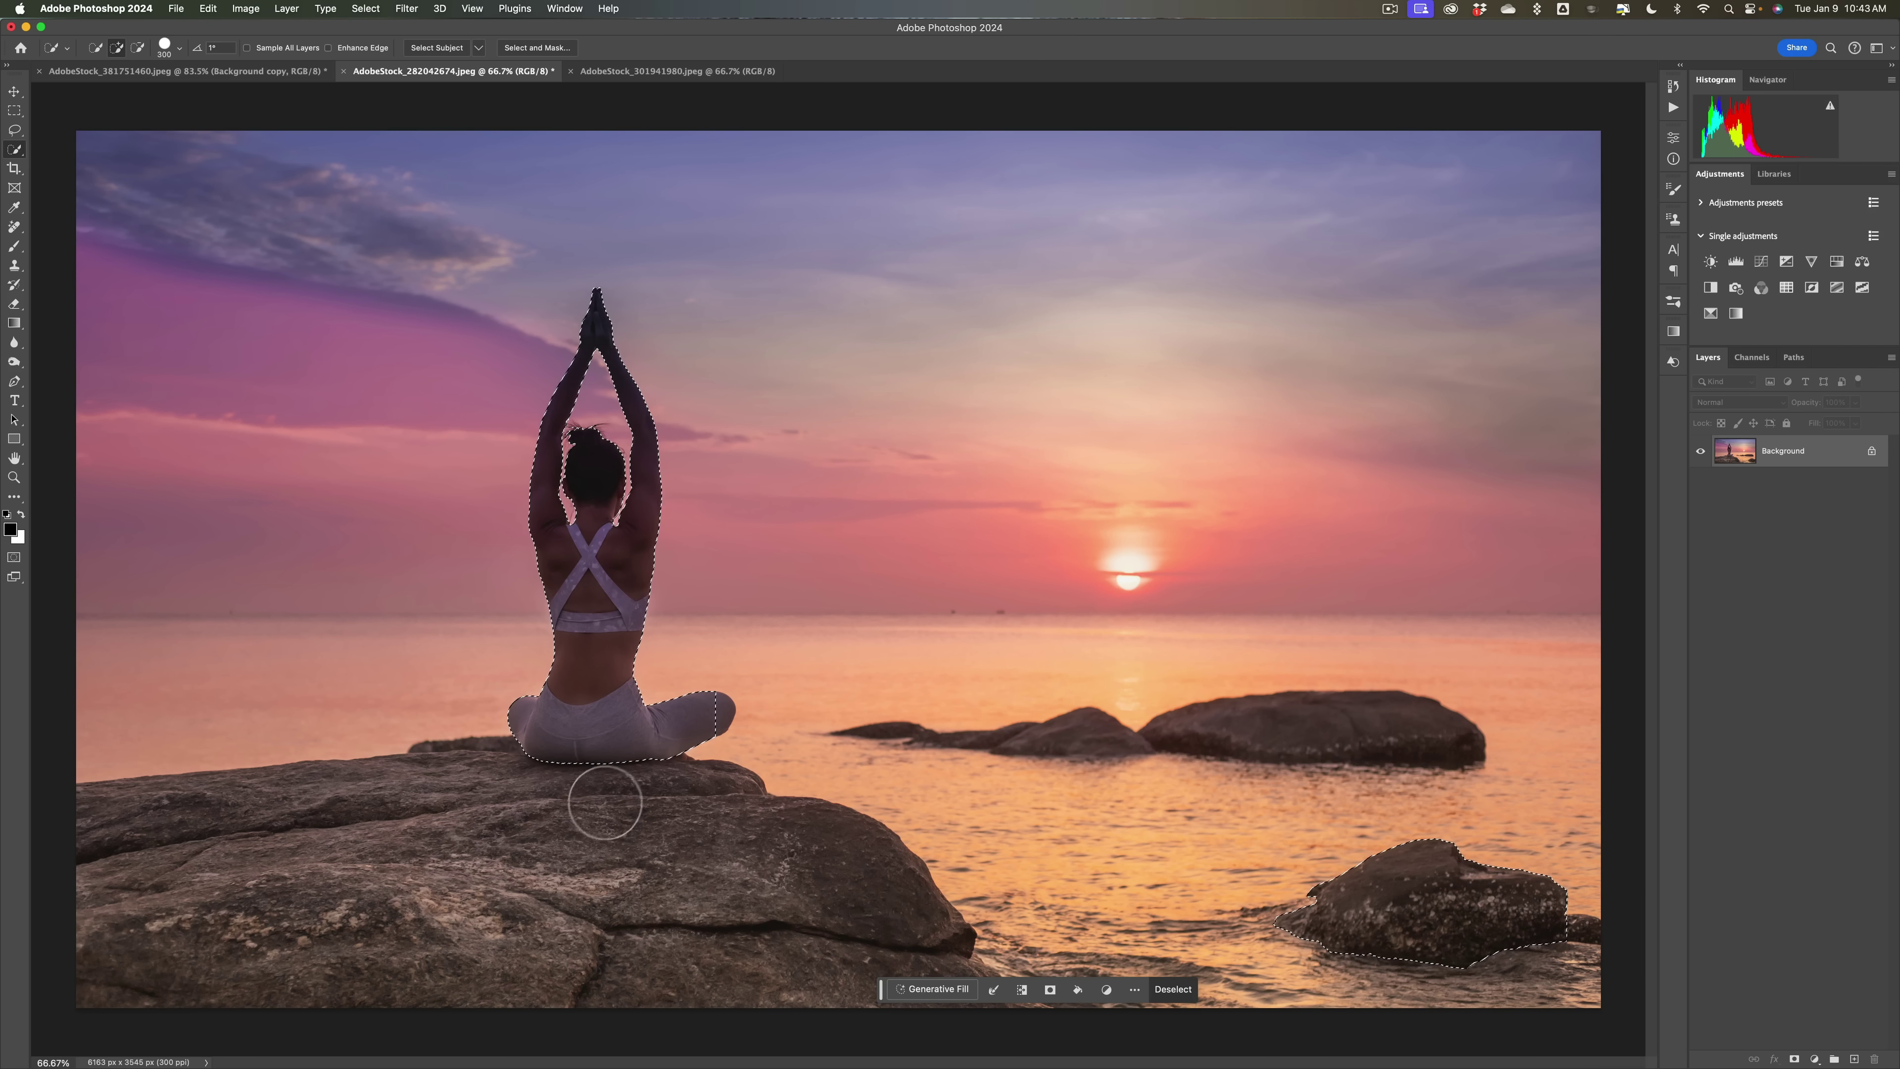
key("bracketleft")
key("bracketleft")
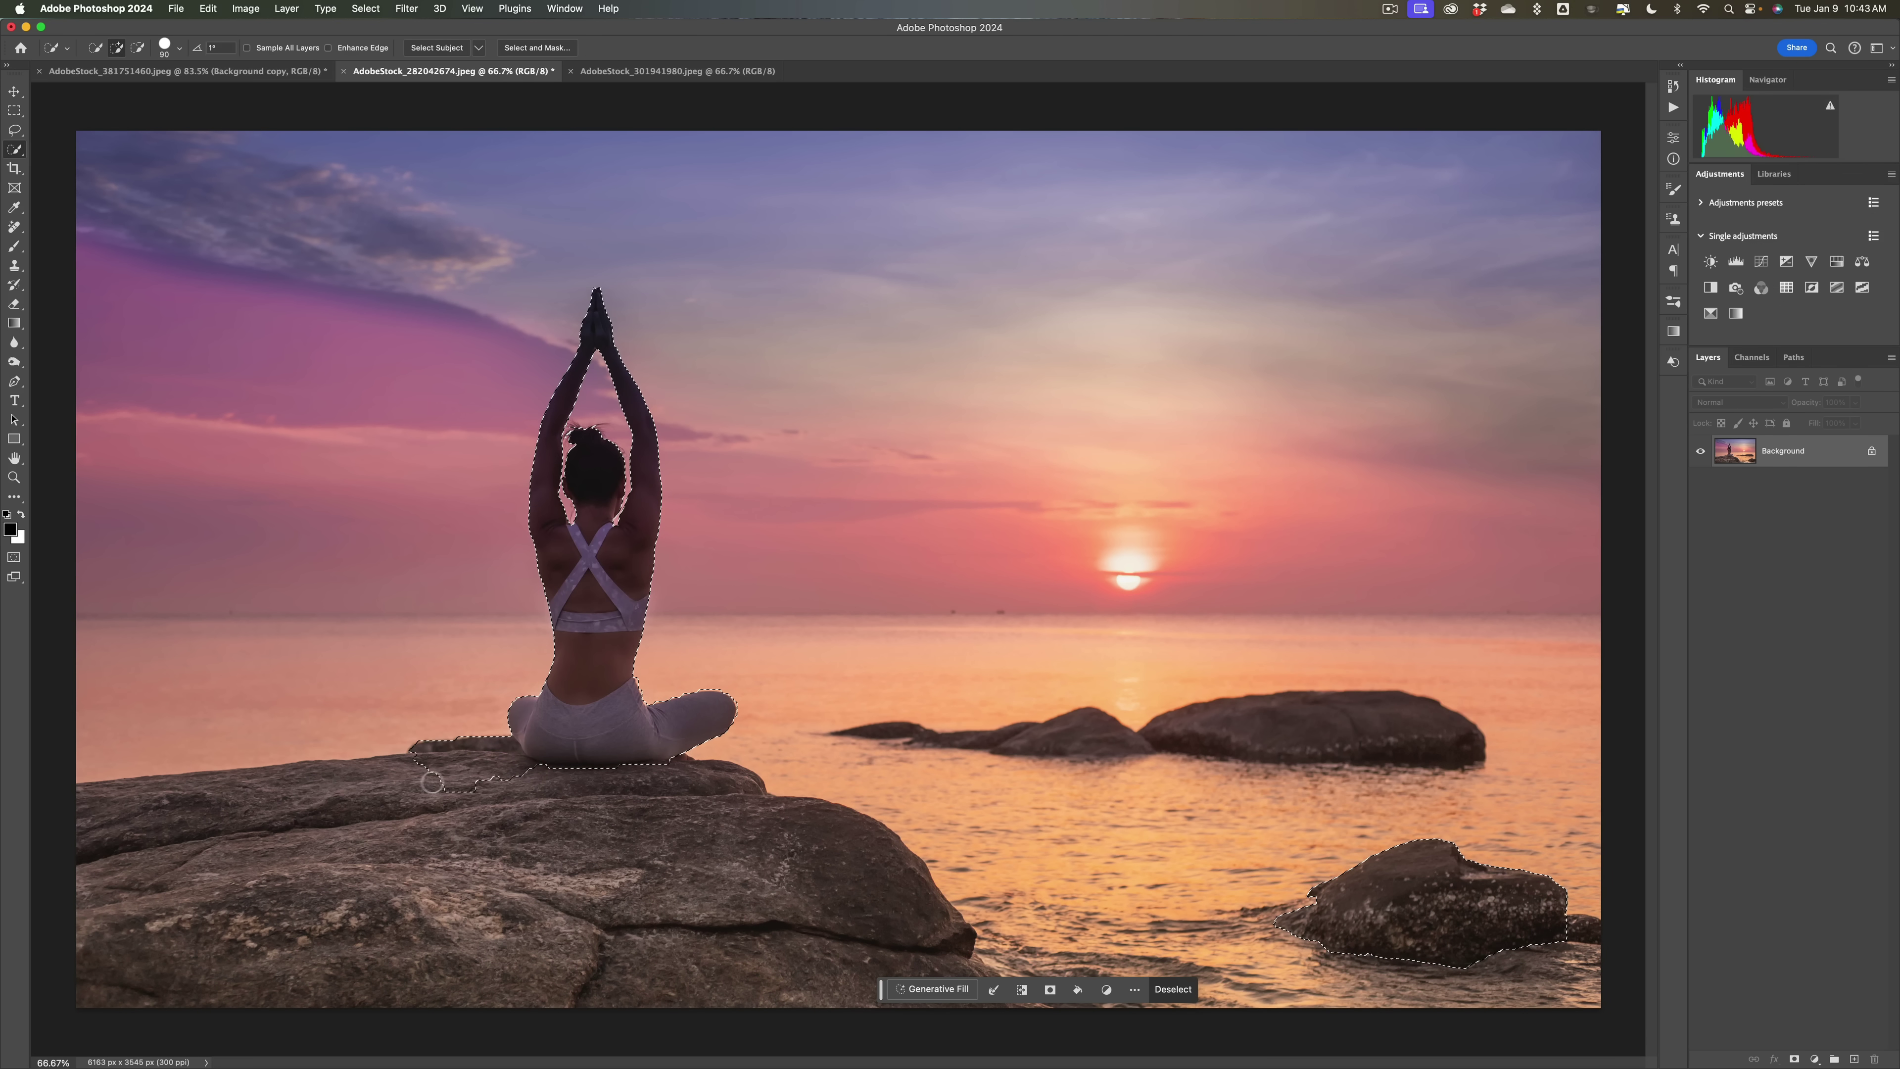
mouse_move(432, 782)
left_mouse_down()
mouse_move(138, 828)
mouse_move(100, 866)
mouse_move(222, 880)
mouse_move(523, 820)
left_mouse_up()
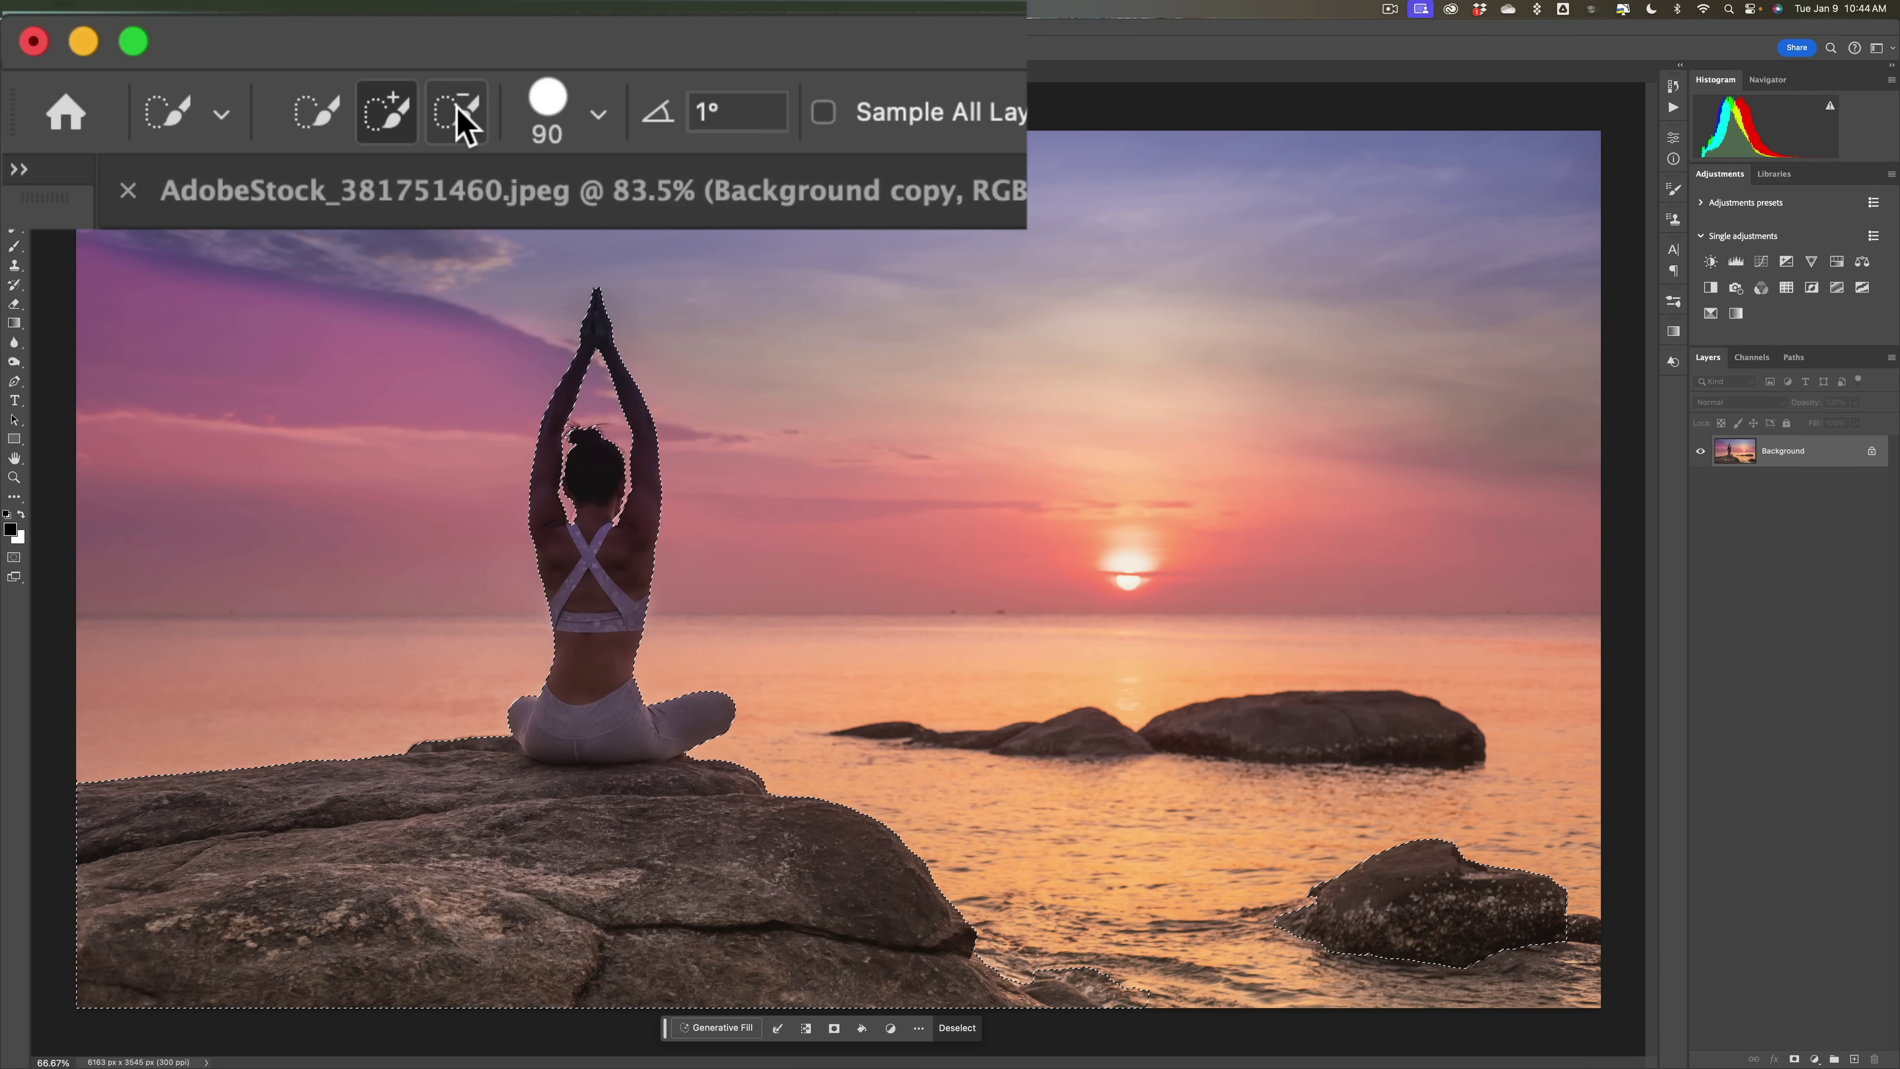
Step: Subtract the small separate rock and the stray water beside the large rock from the selection
left_click(458, 112)
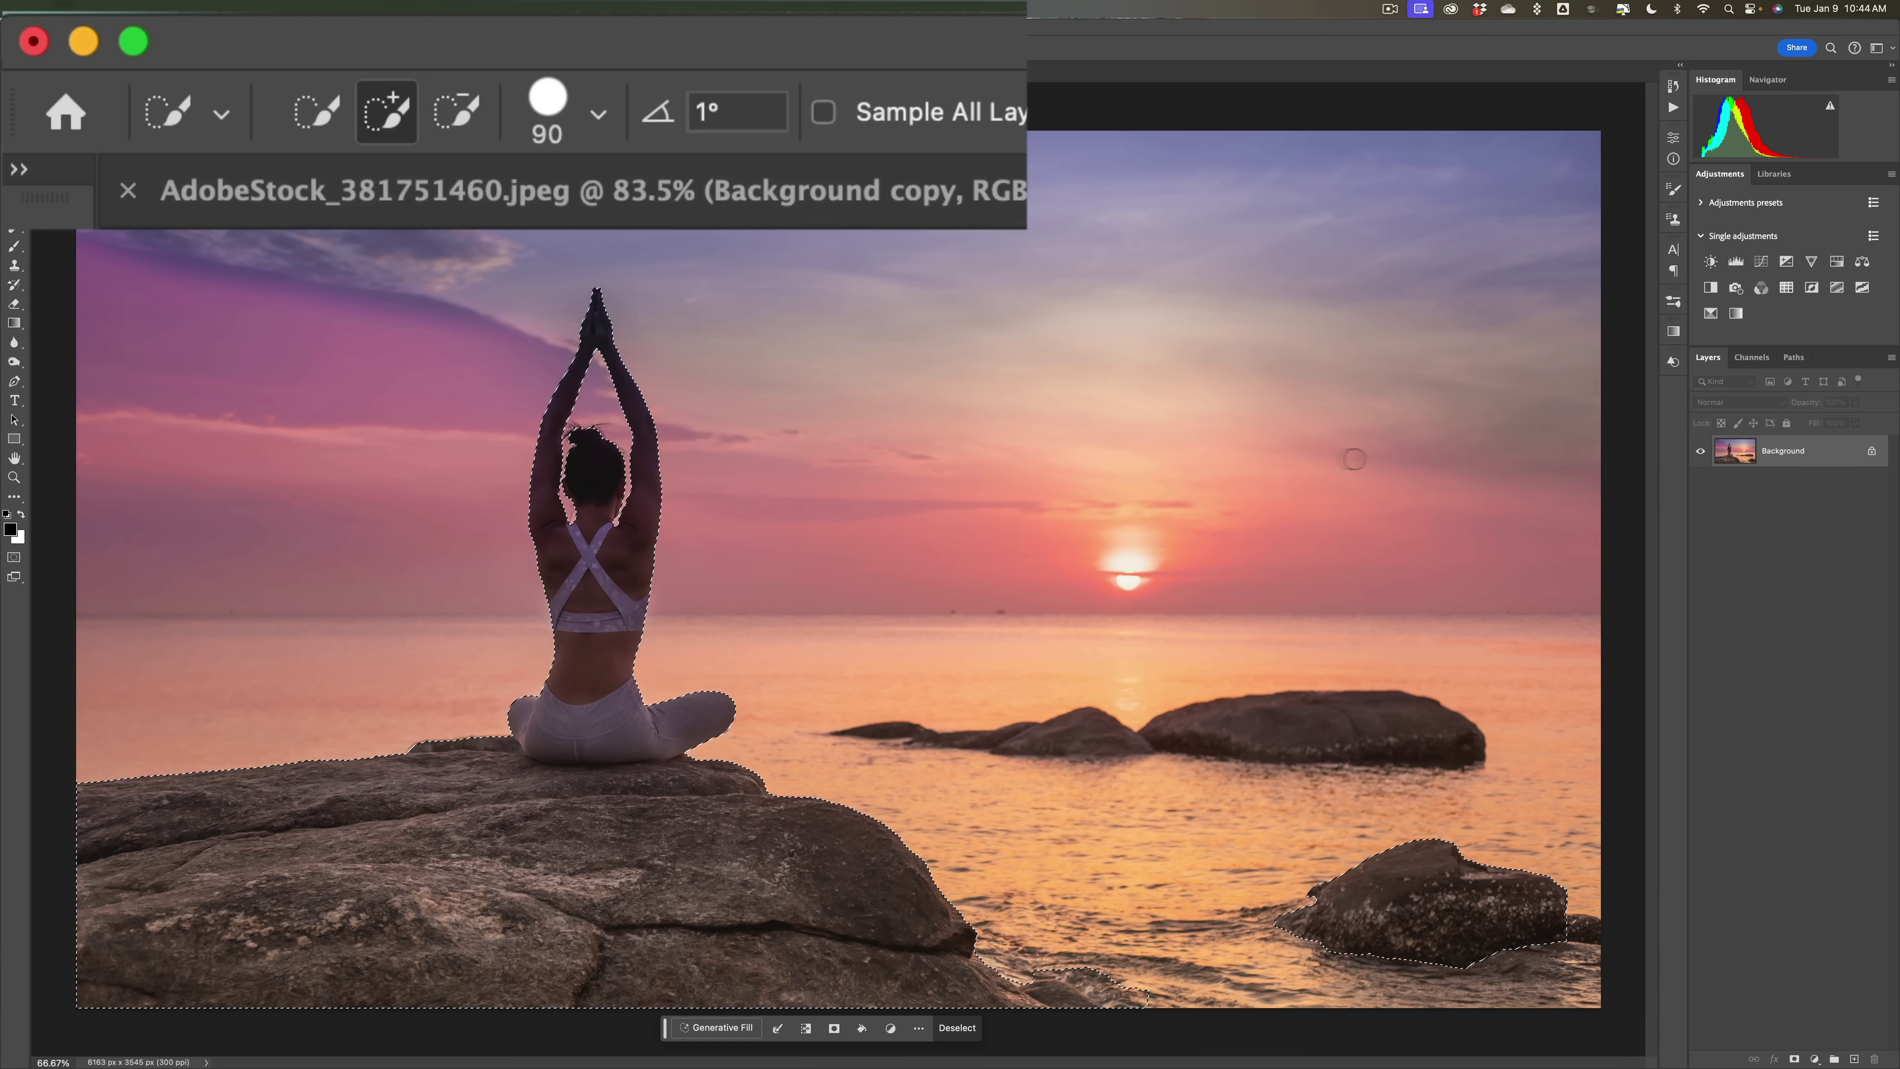
left_click(1225, 441)
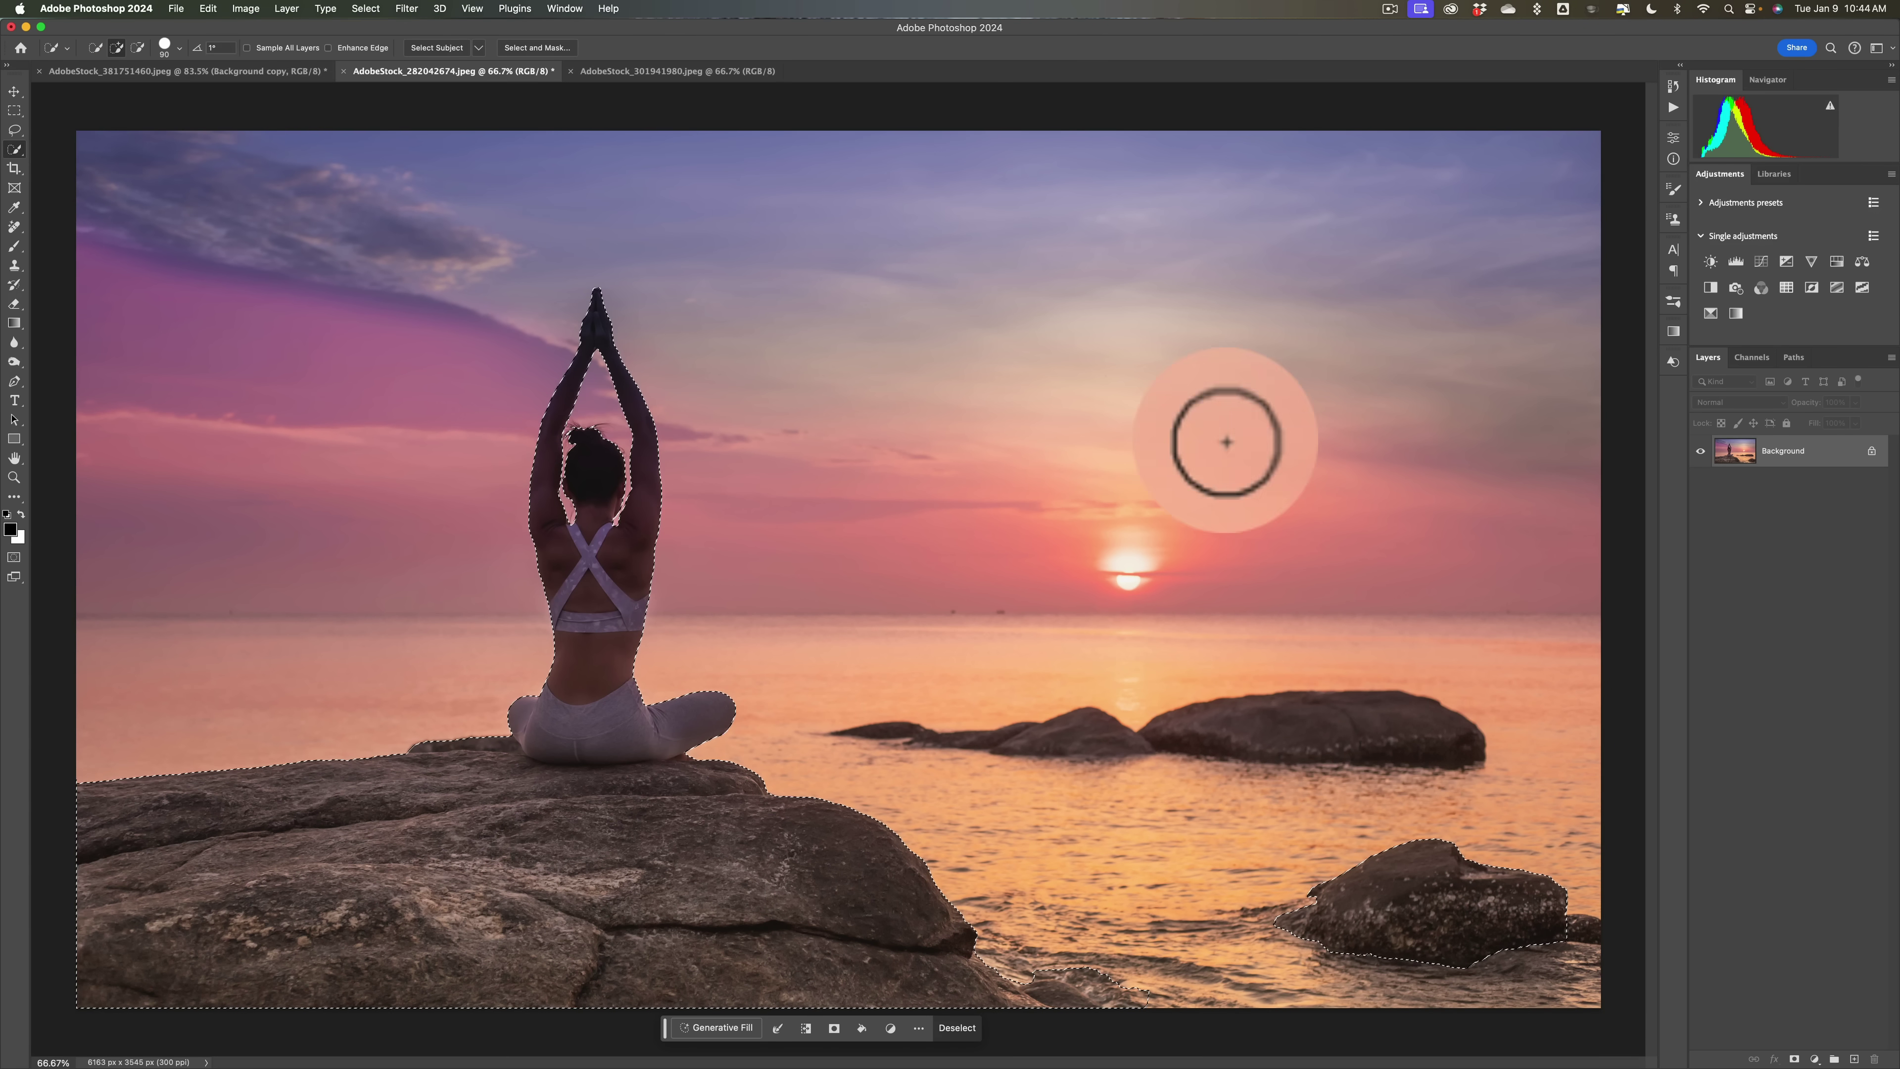
key("alt")
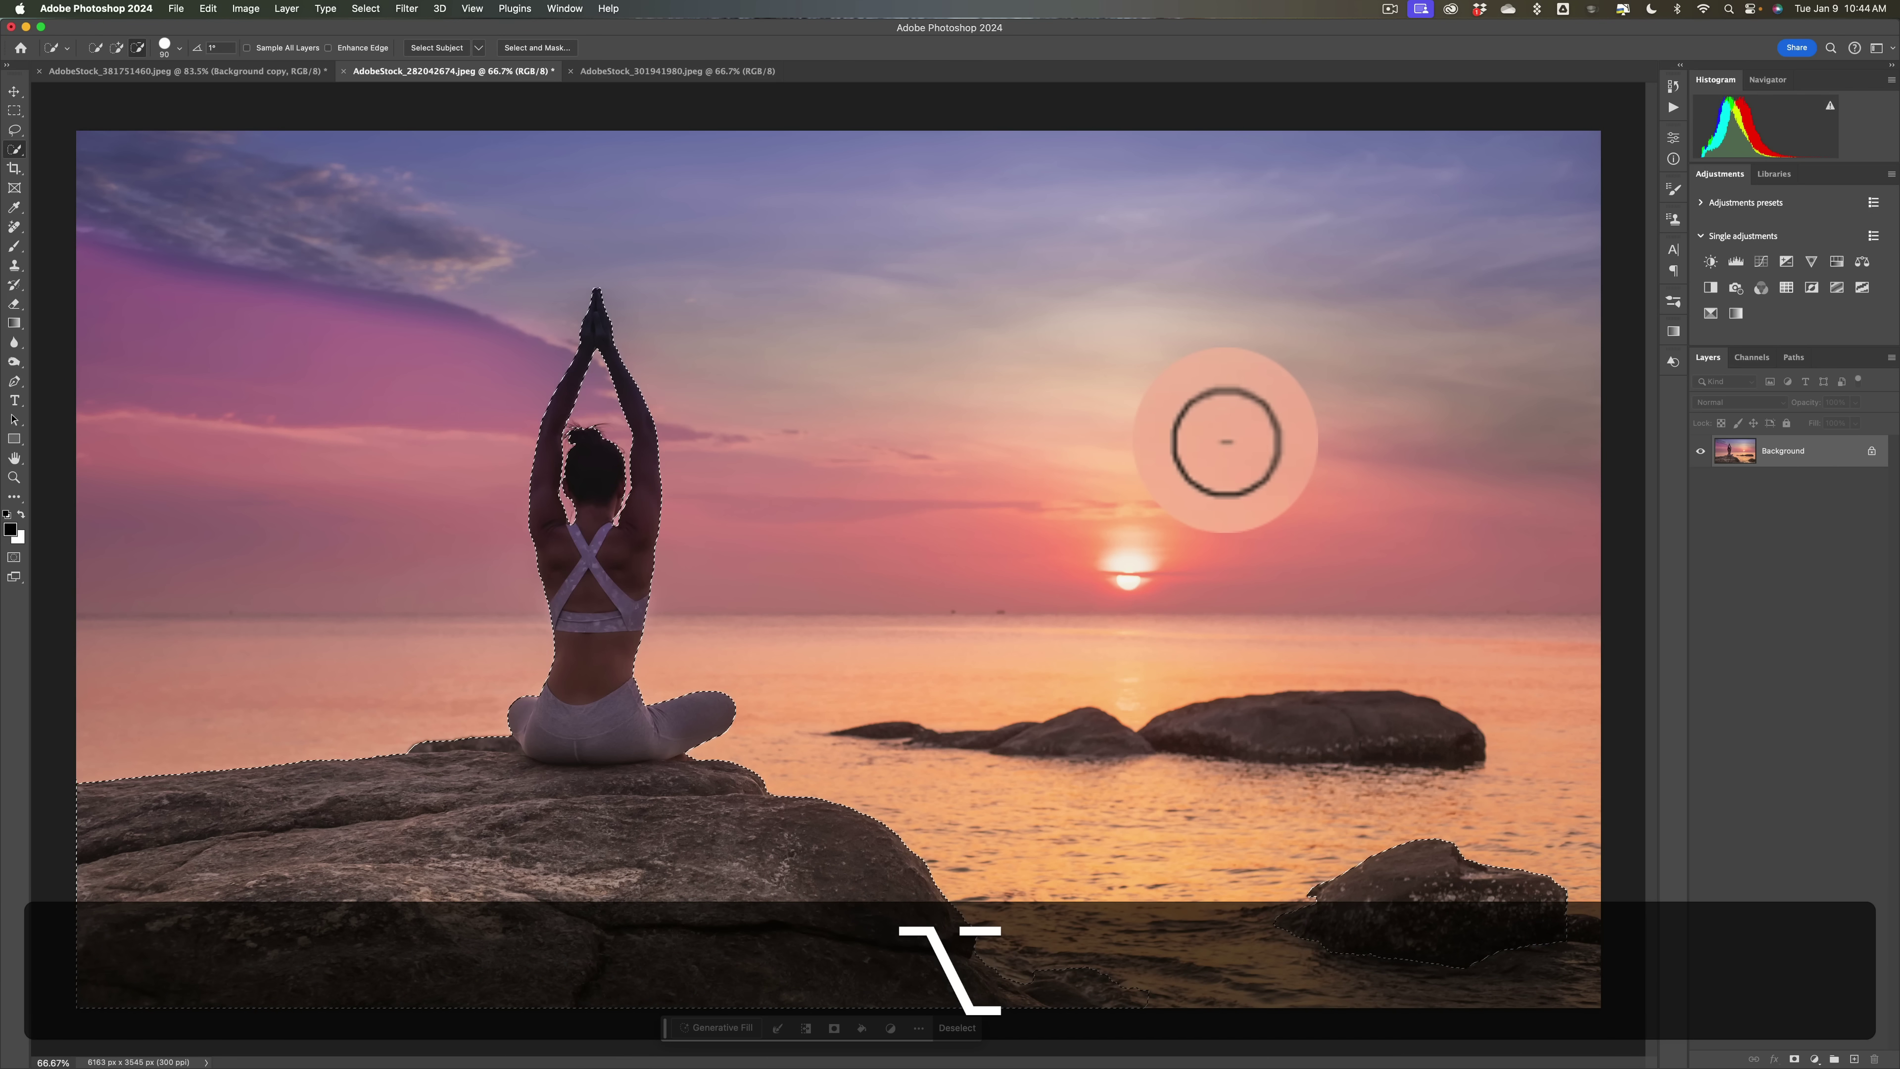
key("alt")
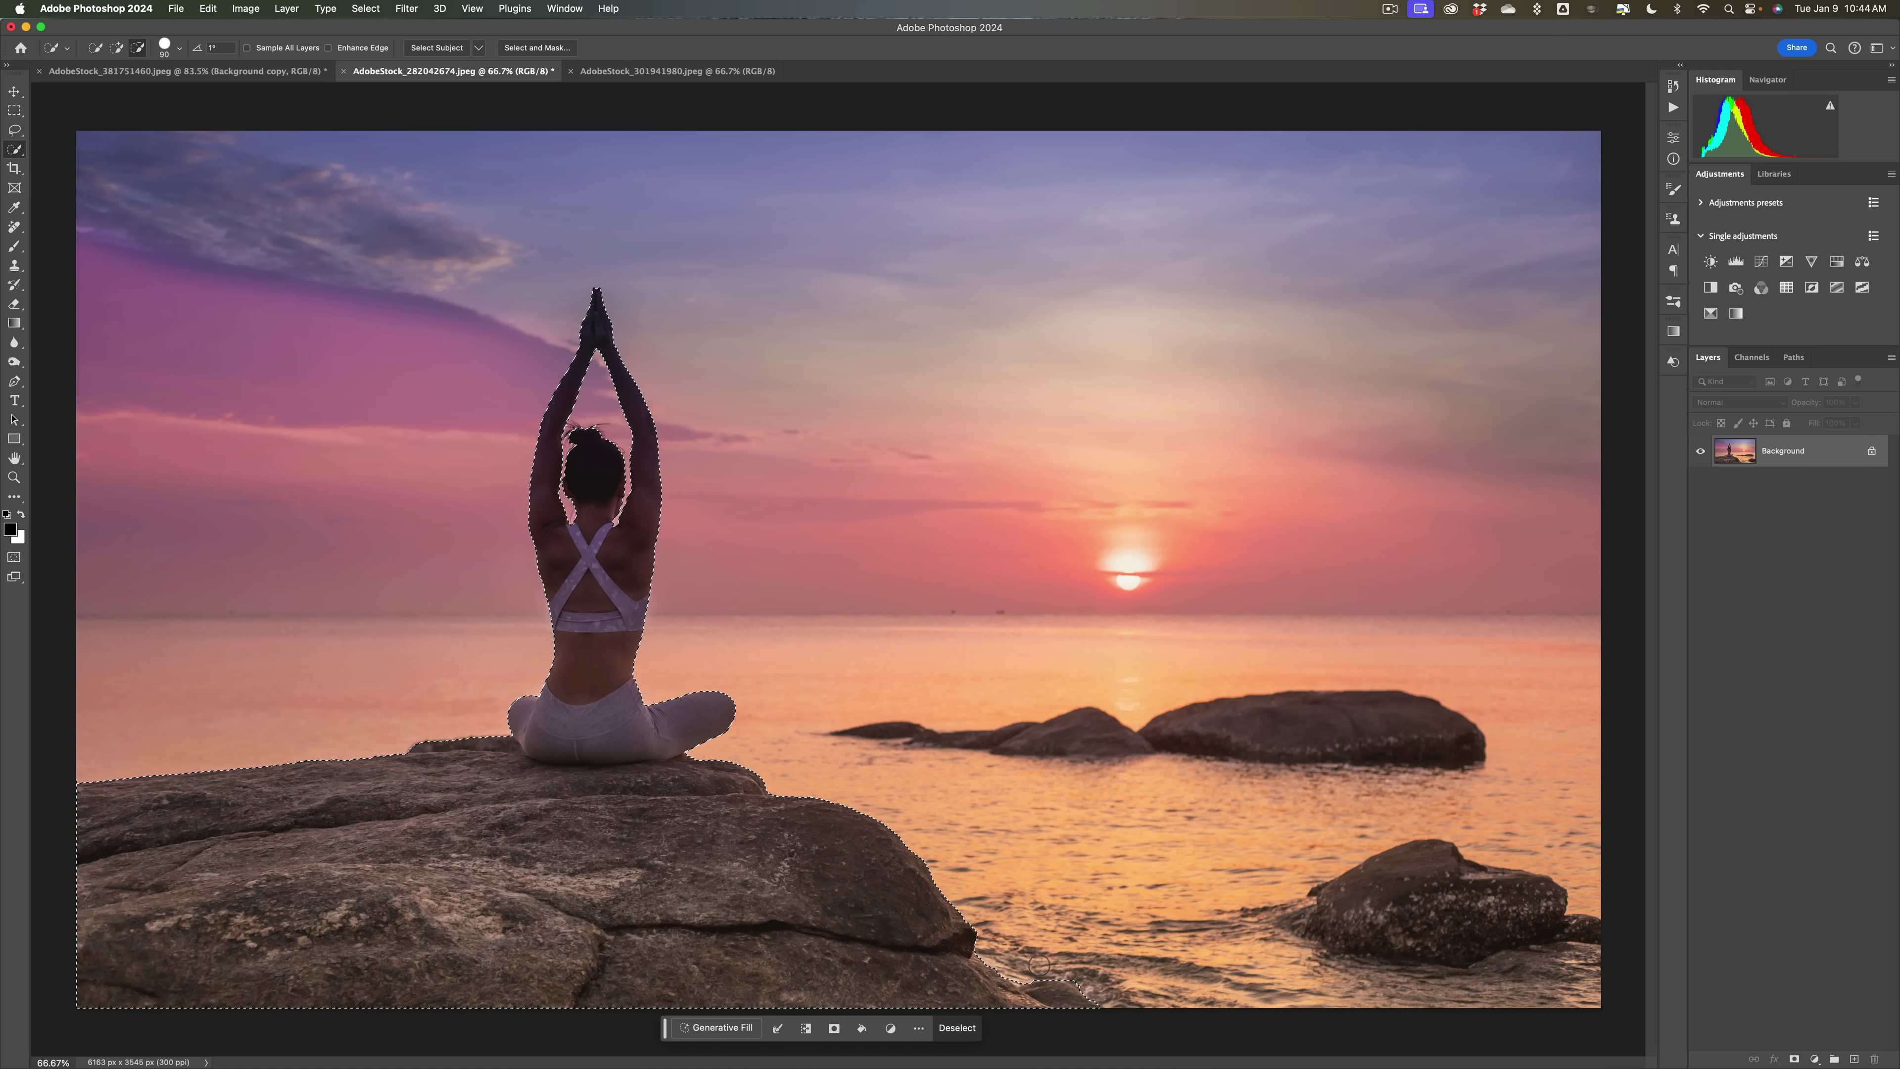
left_click(1096, 962)
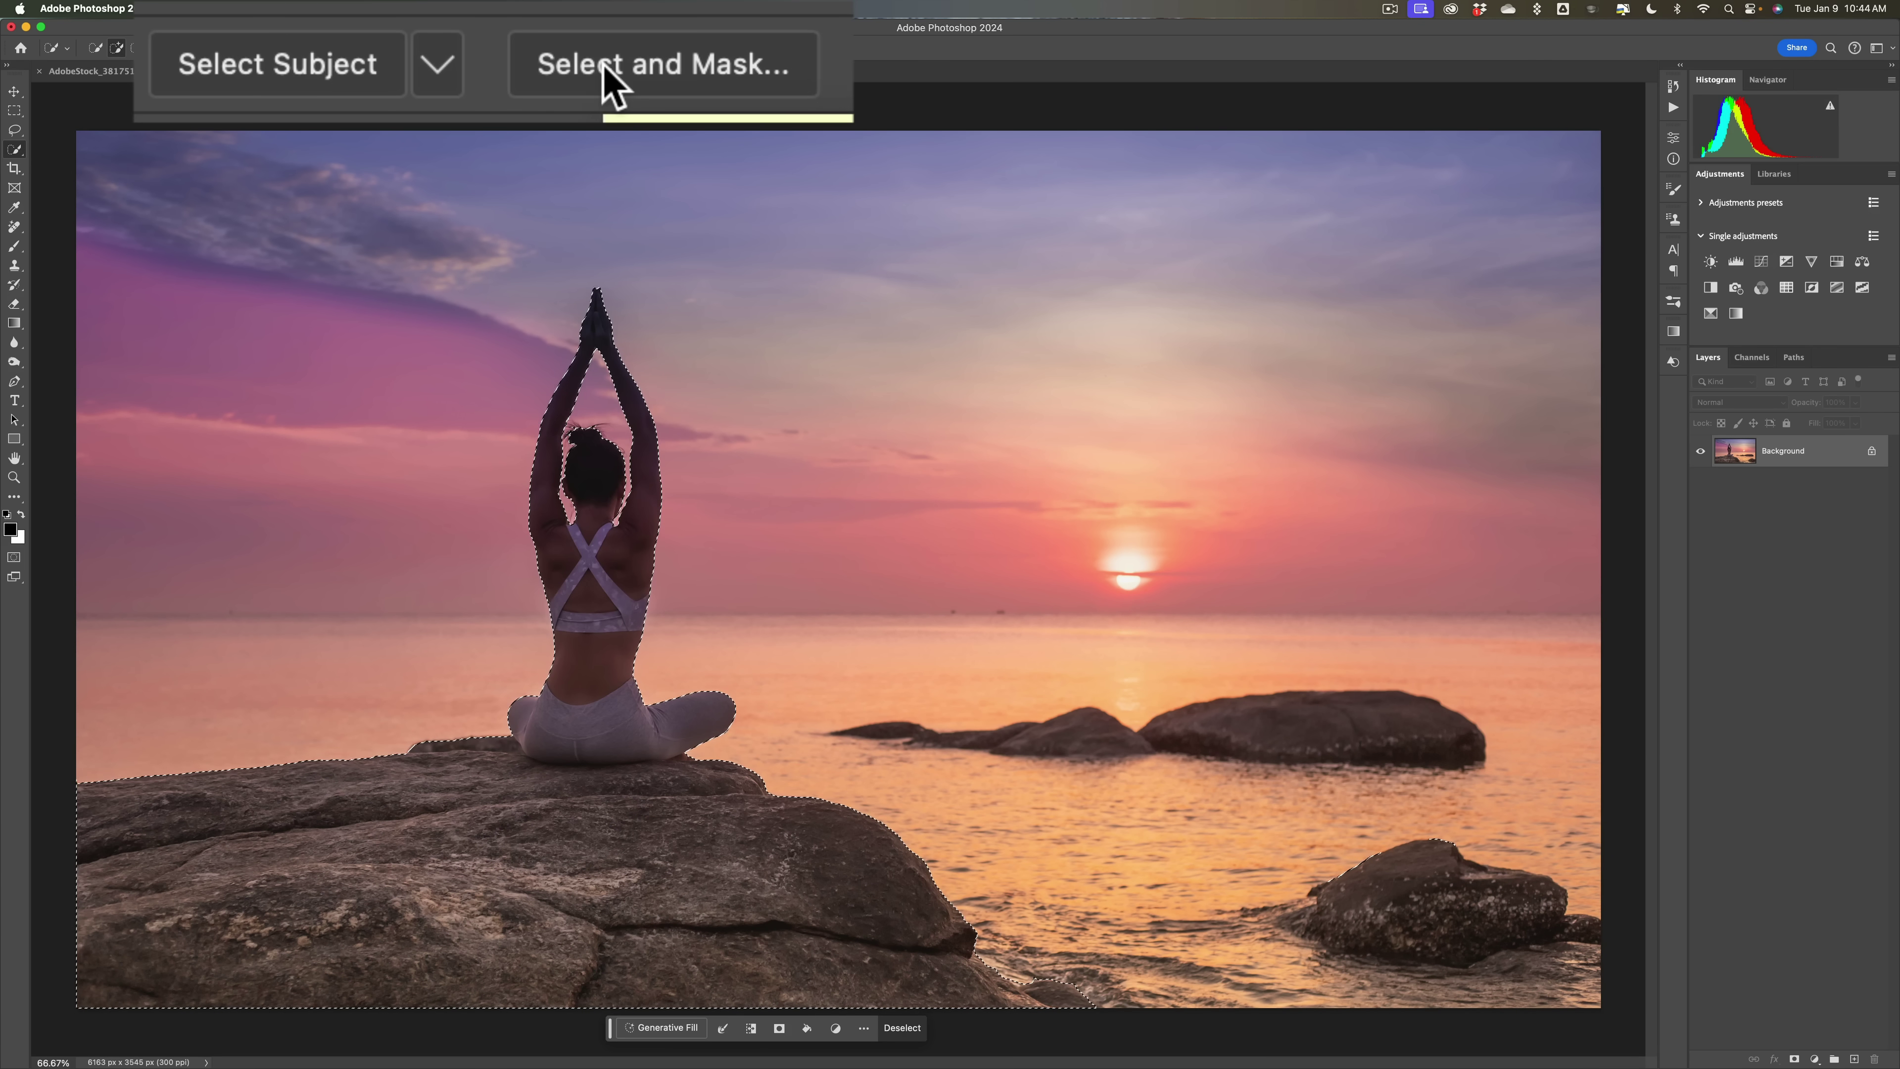
Step: Refine the selection in Select and Mask with Refine Hair and enable Decontaminate Colors
left_click(522, 50)
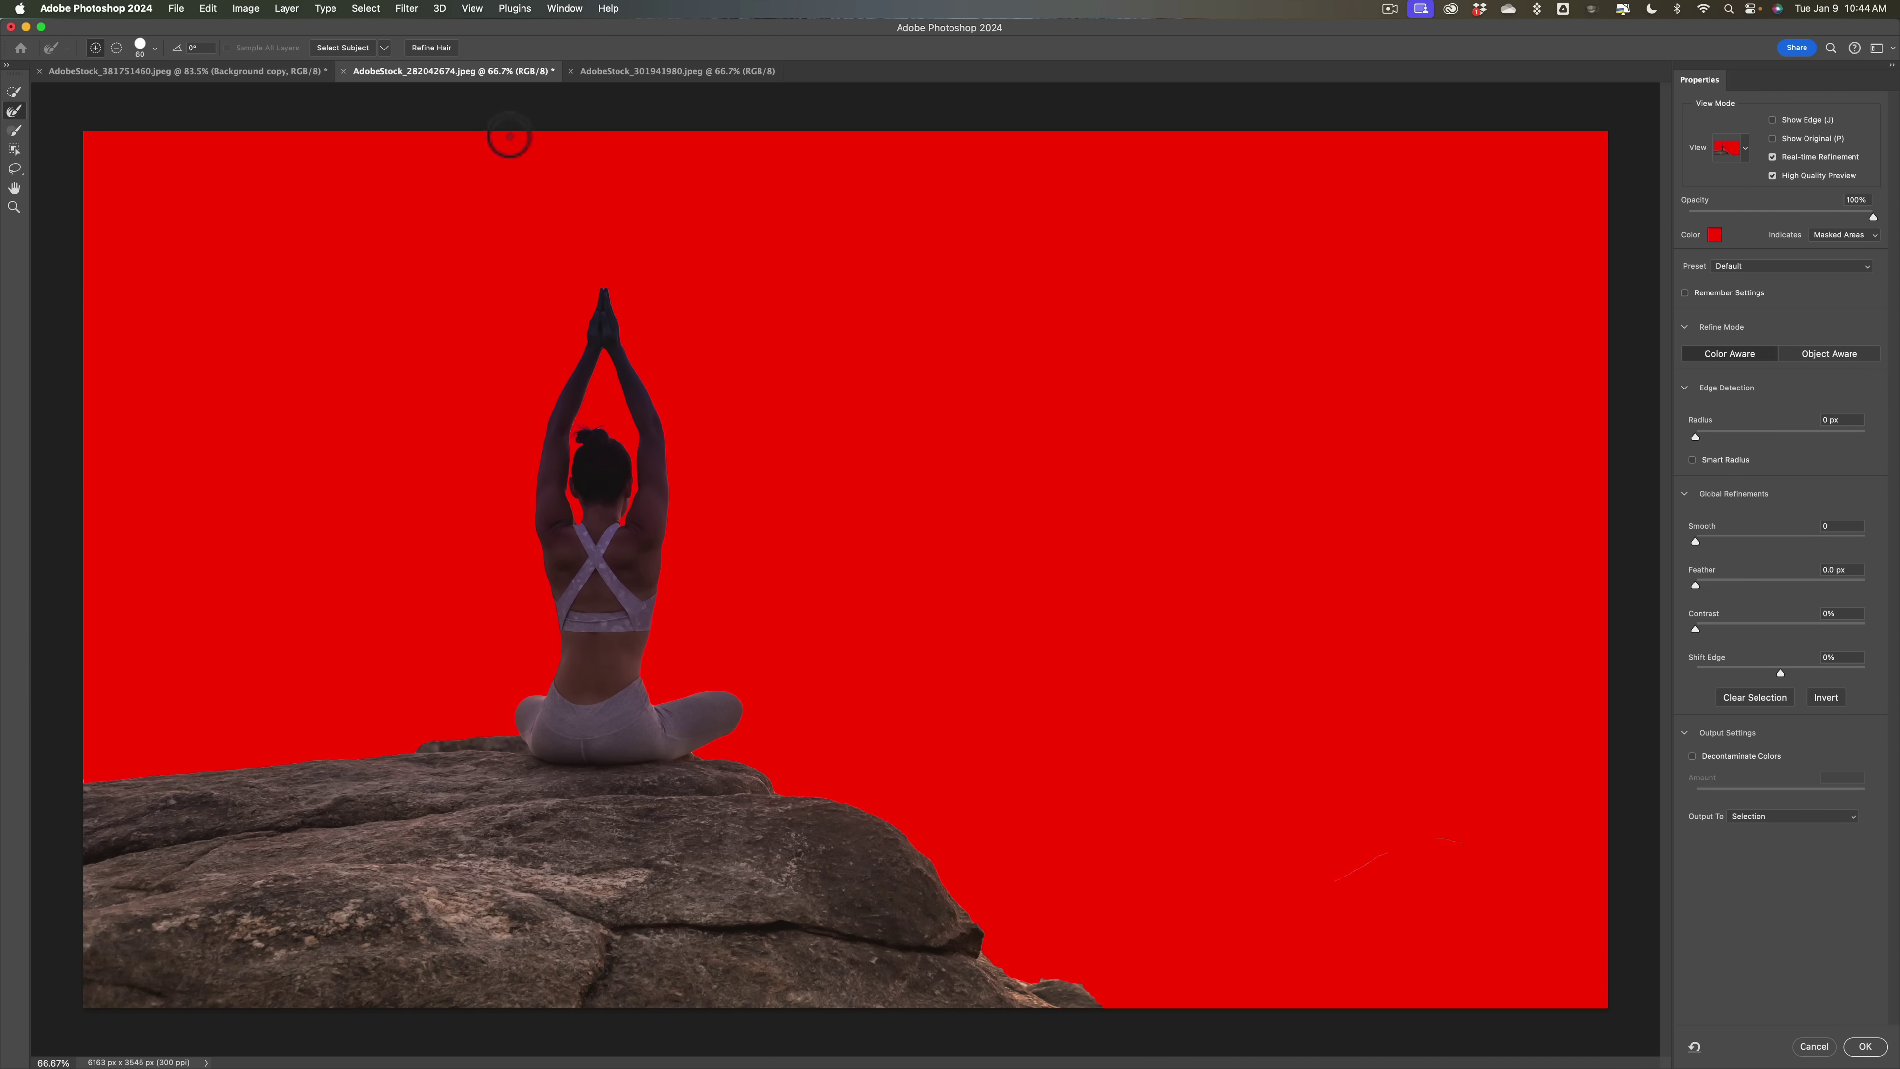
left_click(431, 48)
left_click(1692, 755)
Step: Remove the leftover specks over the water from the selection using an enlarged Brush in subtract mode
left_click(33, 307)
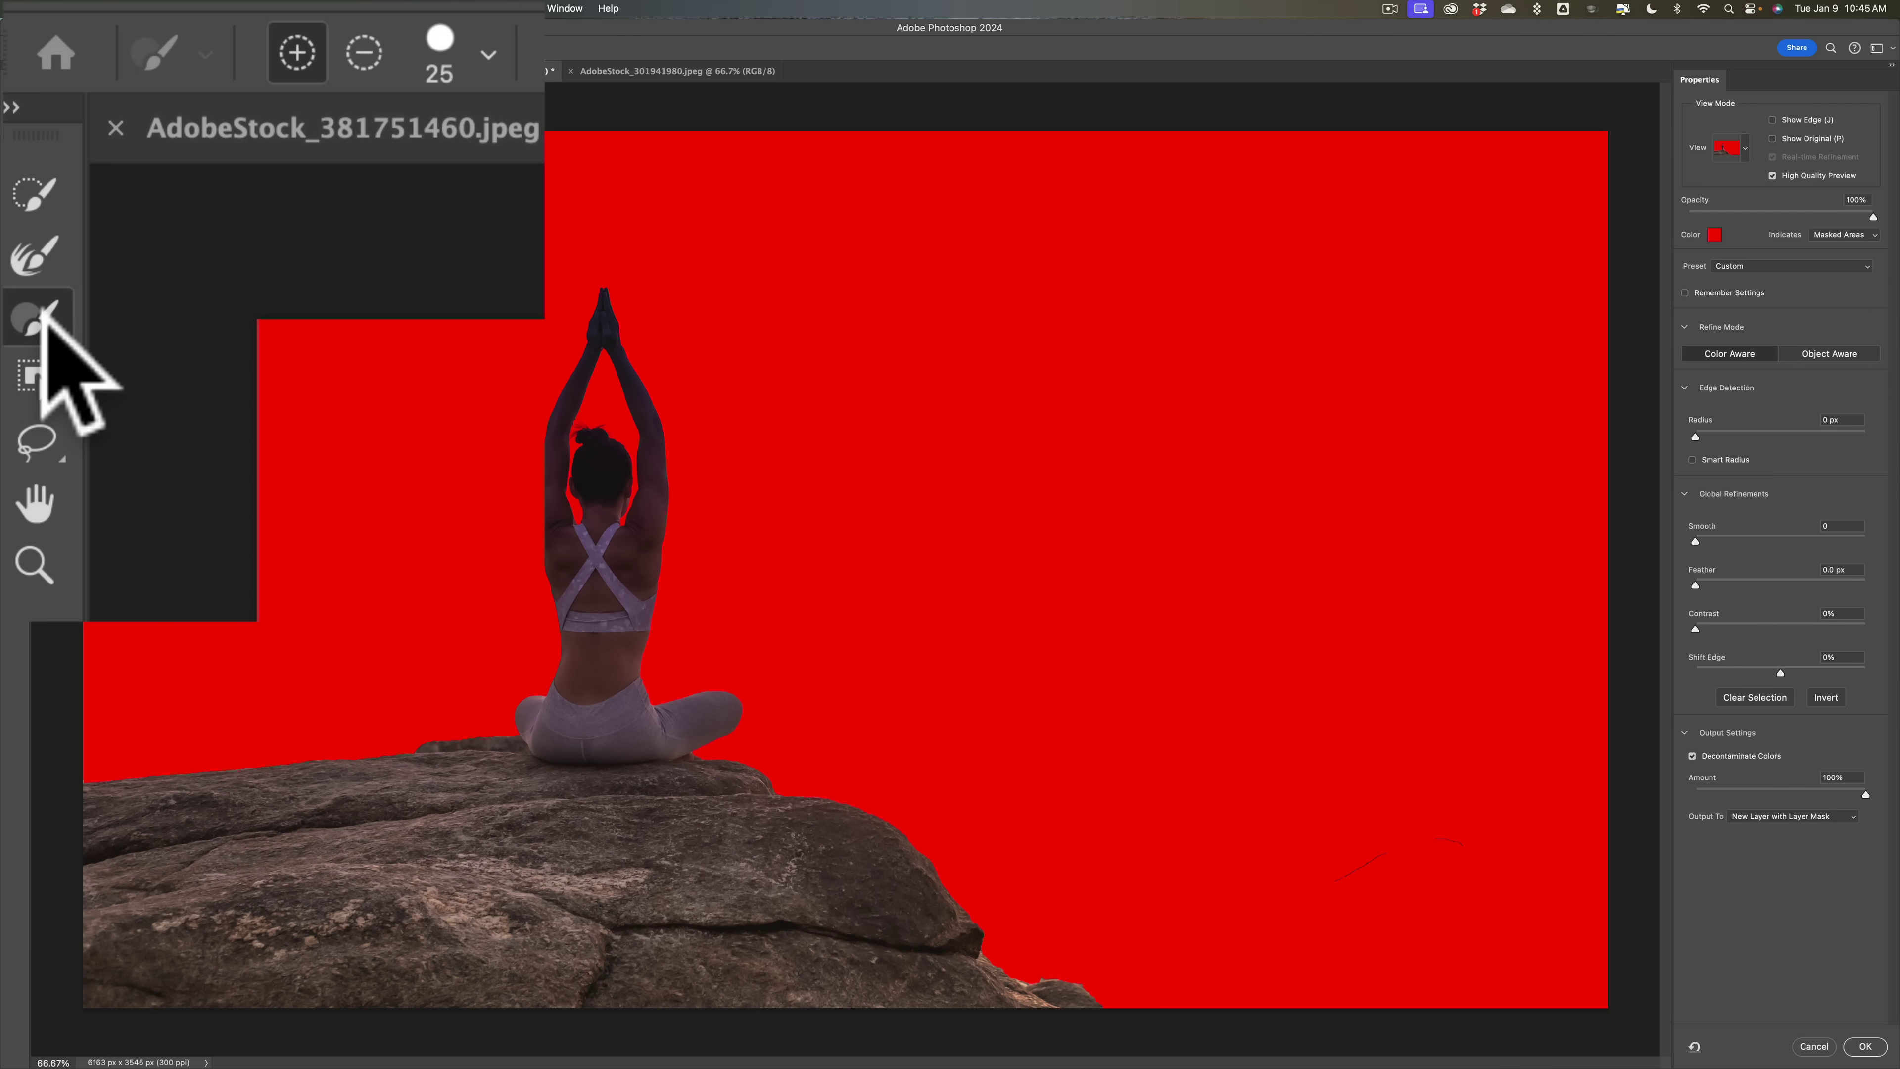
left_click(362, 57)
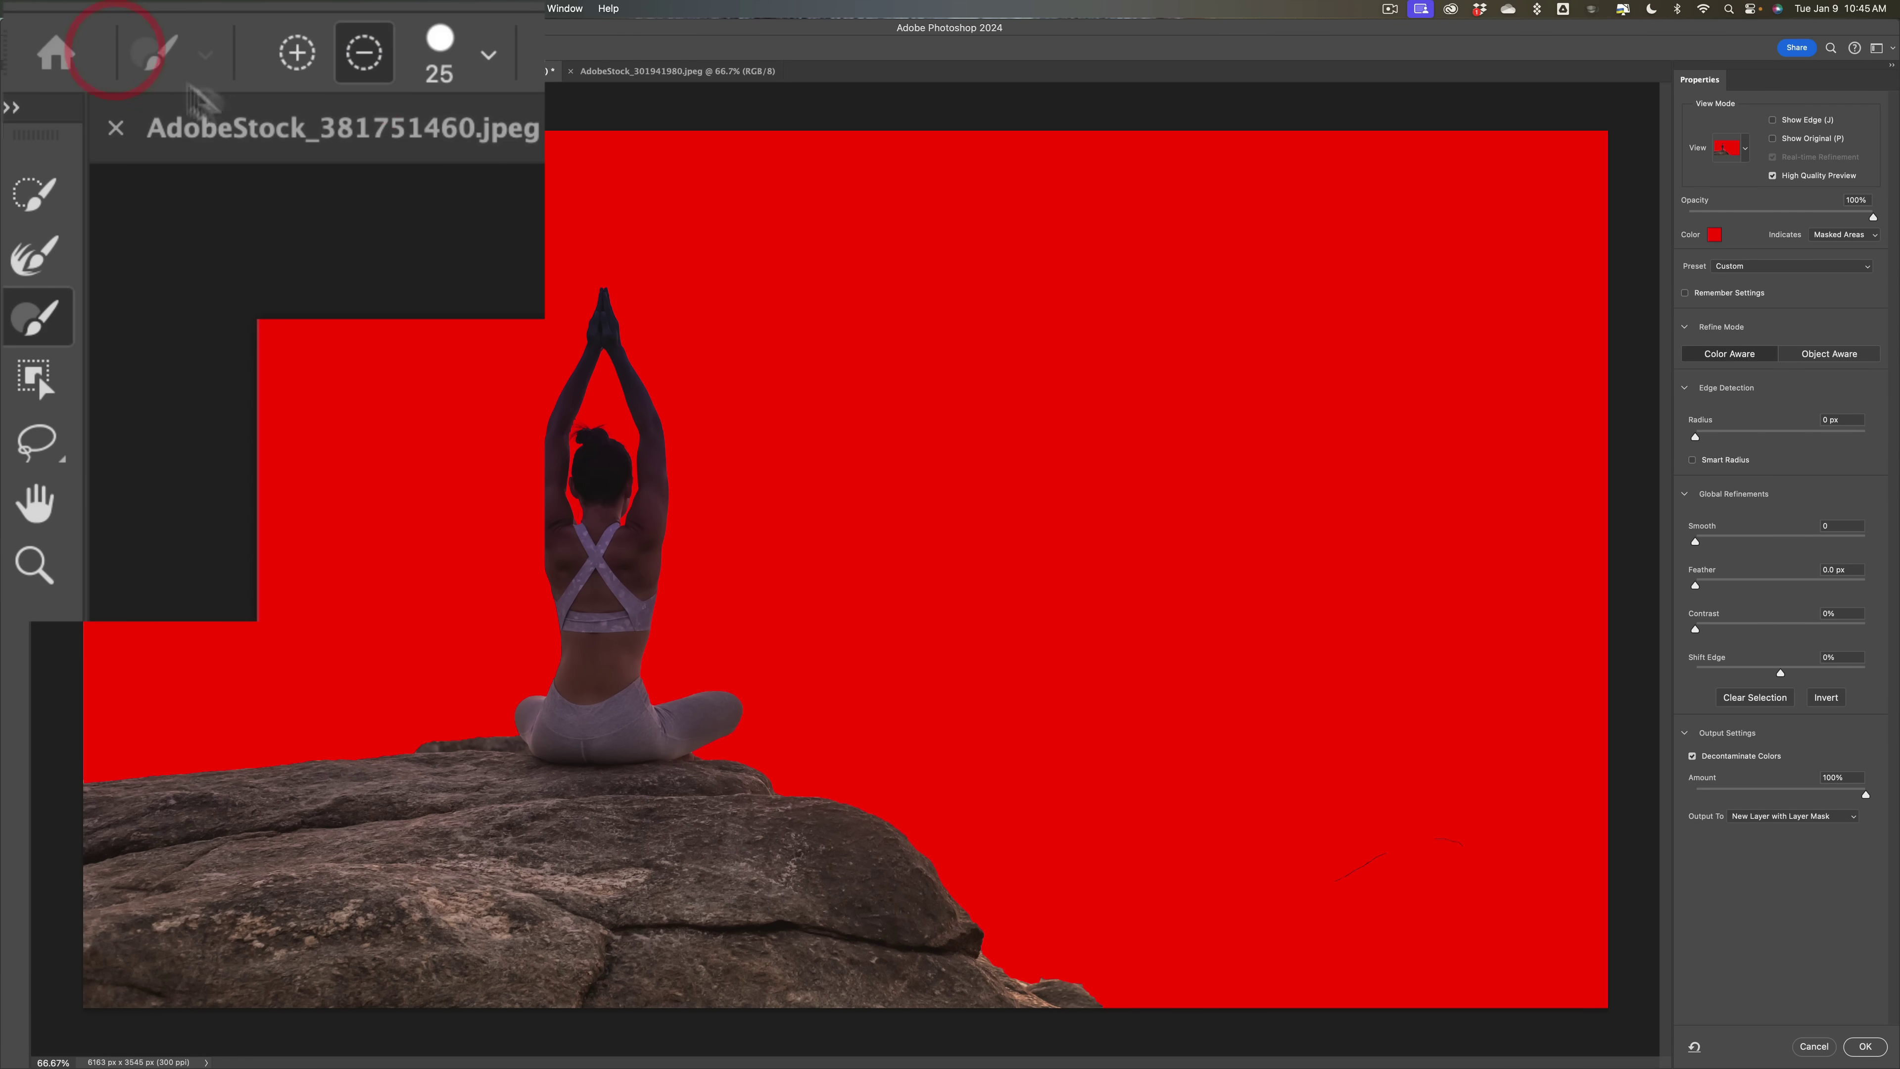
key("bracketright")
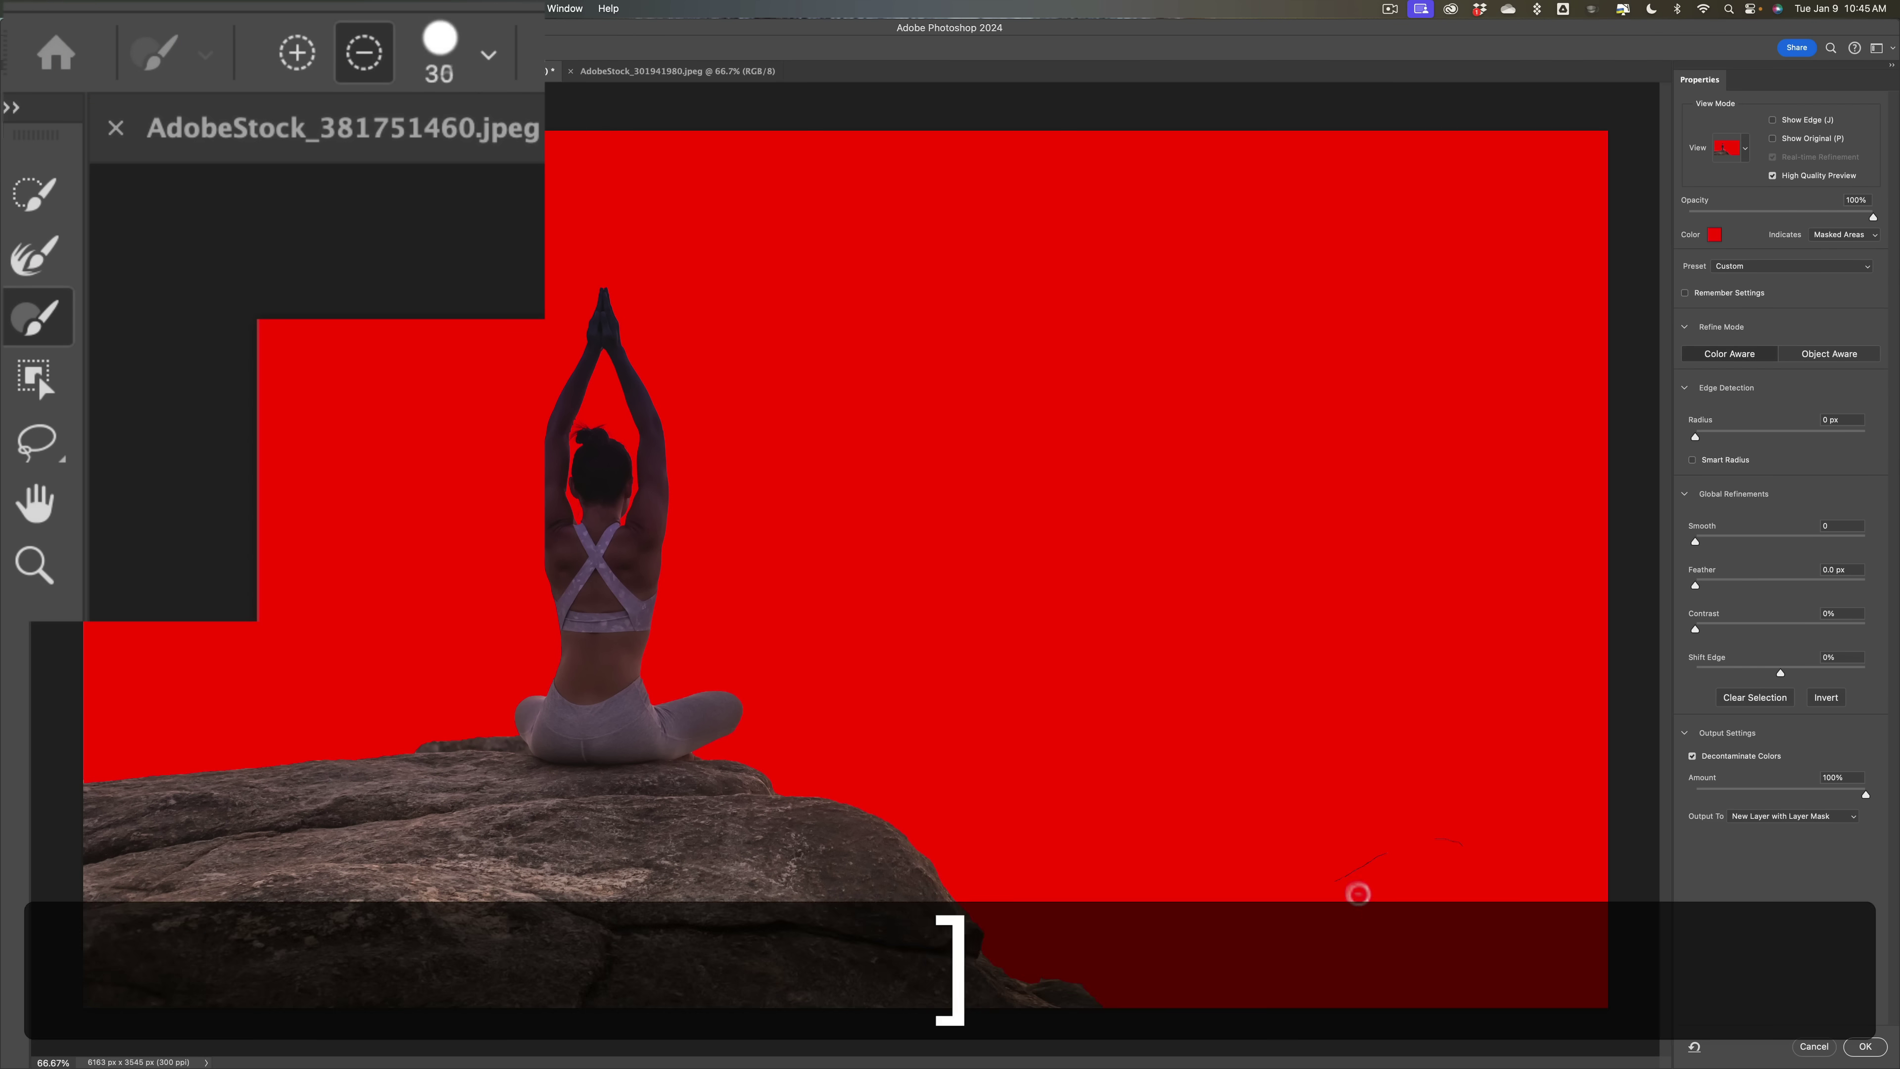
key("bracketright")
key("bracketright")
key("bracketright")
key("bracketright")
key("bracketright")
key("bracketright")
key("bracketright")
key("bracketright")
key("bracketright")
key("bracketright")
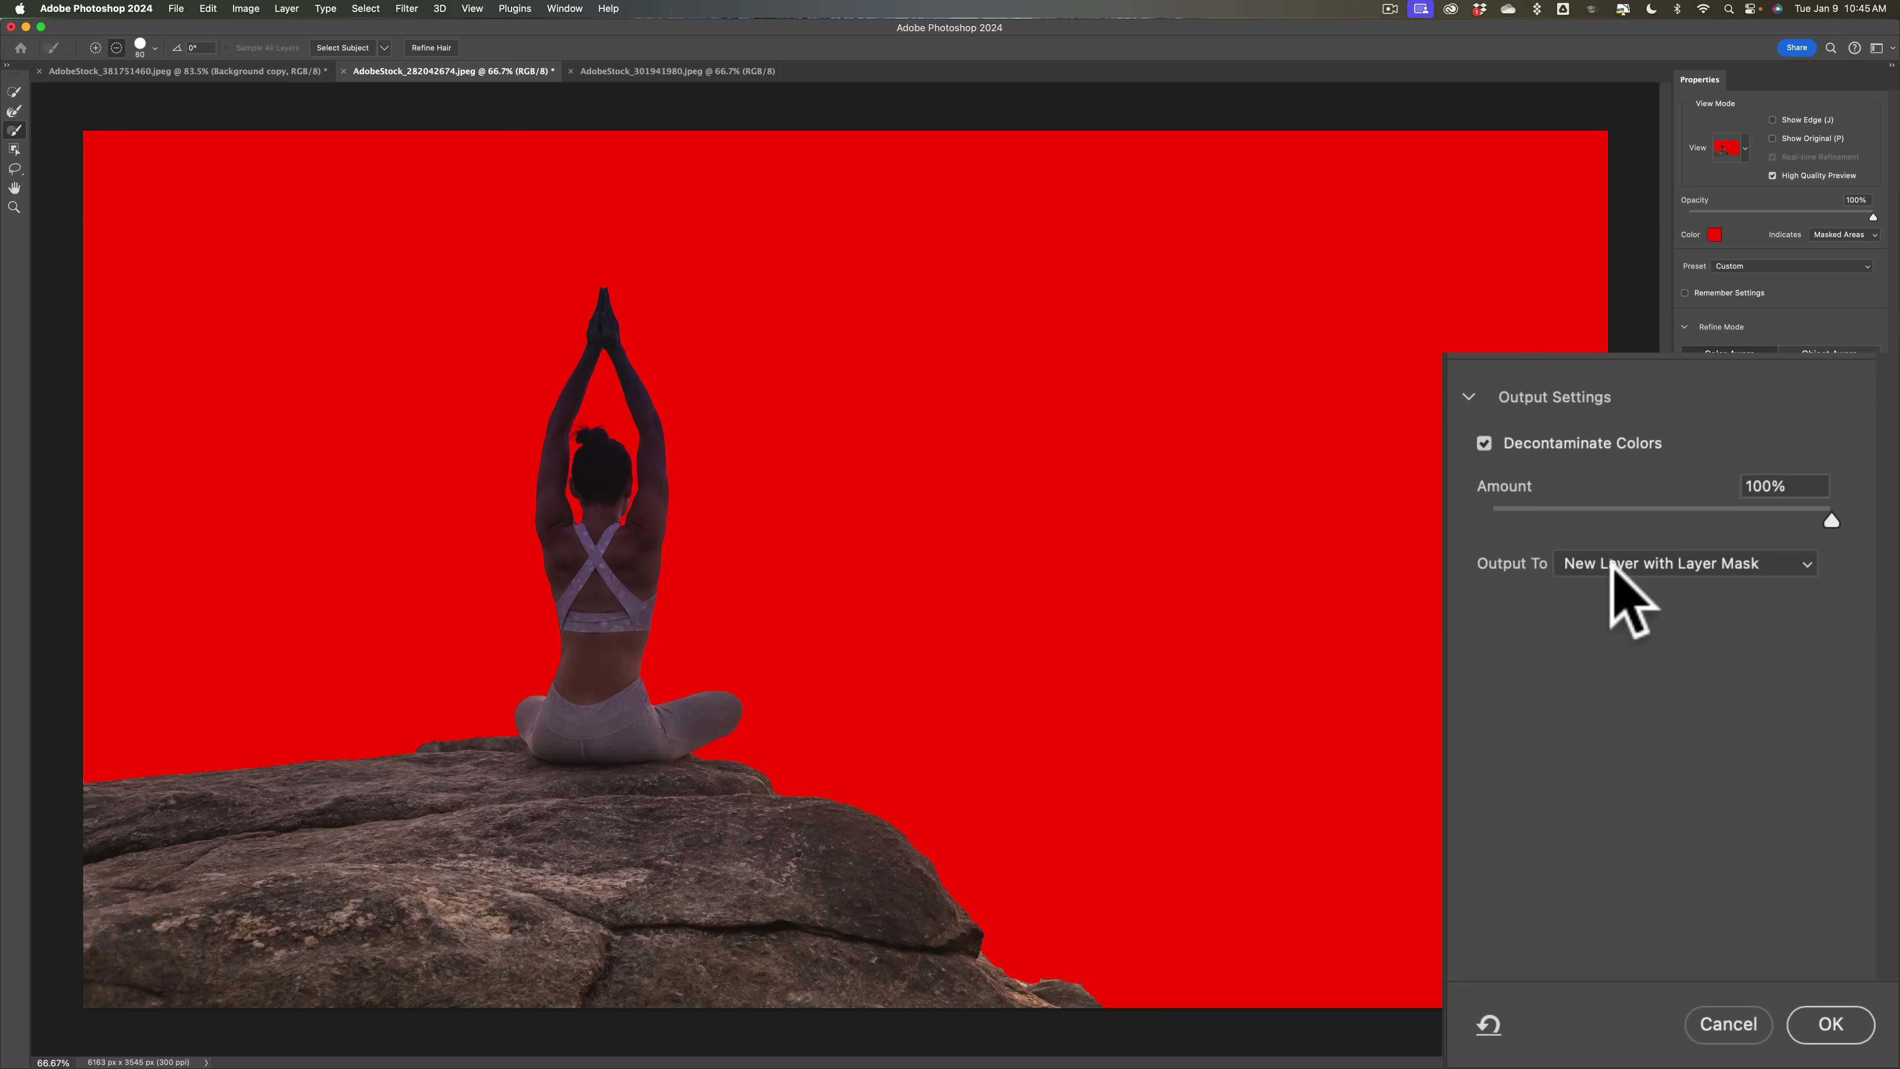
Step: Output the refined cutout of the woman and rock to New Layer and close Select and Mask
left_click(1608, 565)
left_click(1605, 537)
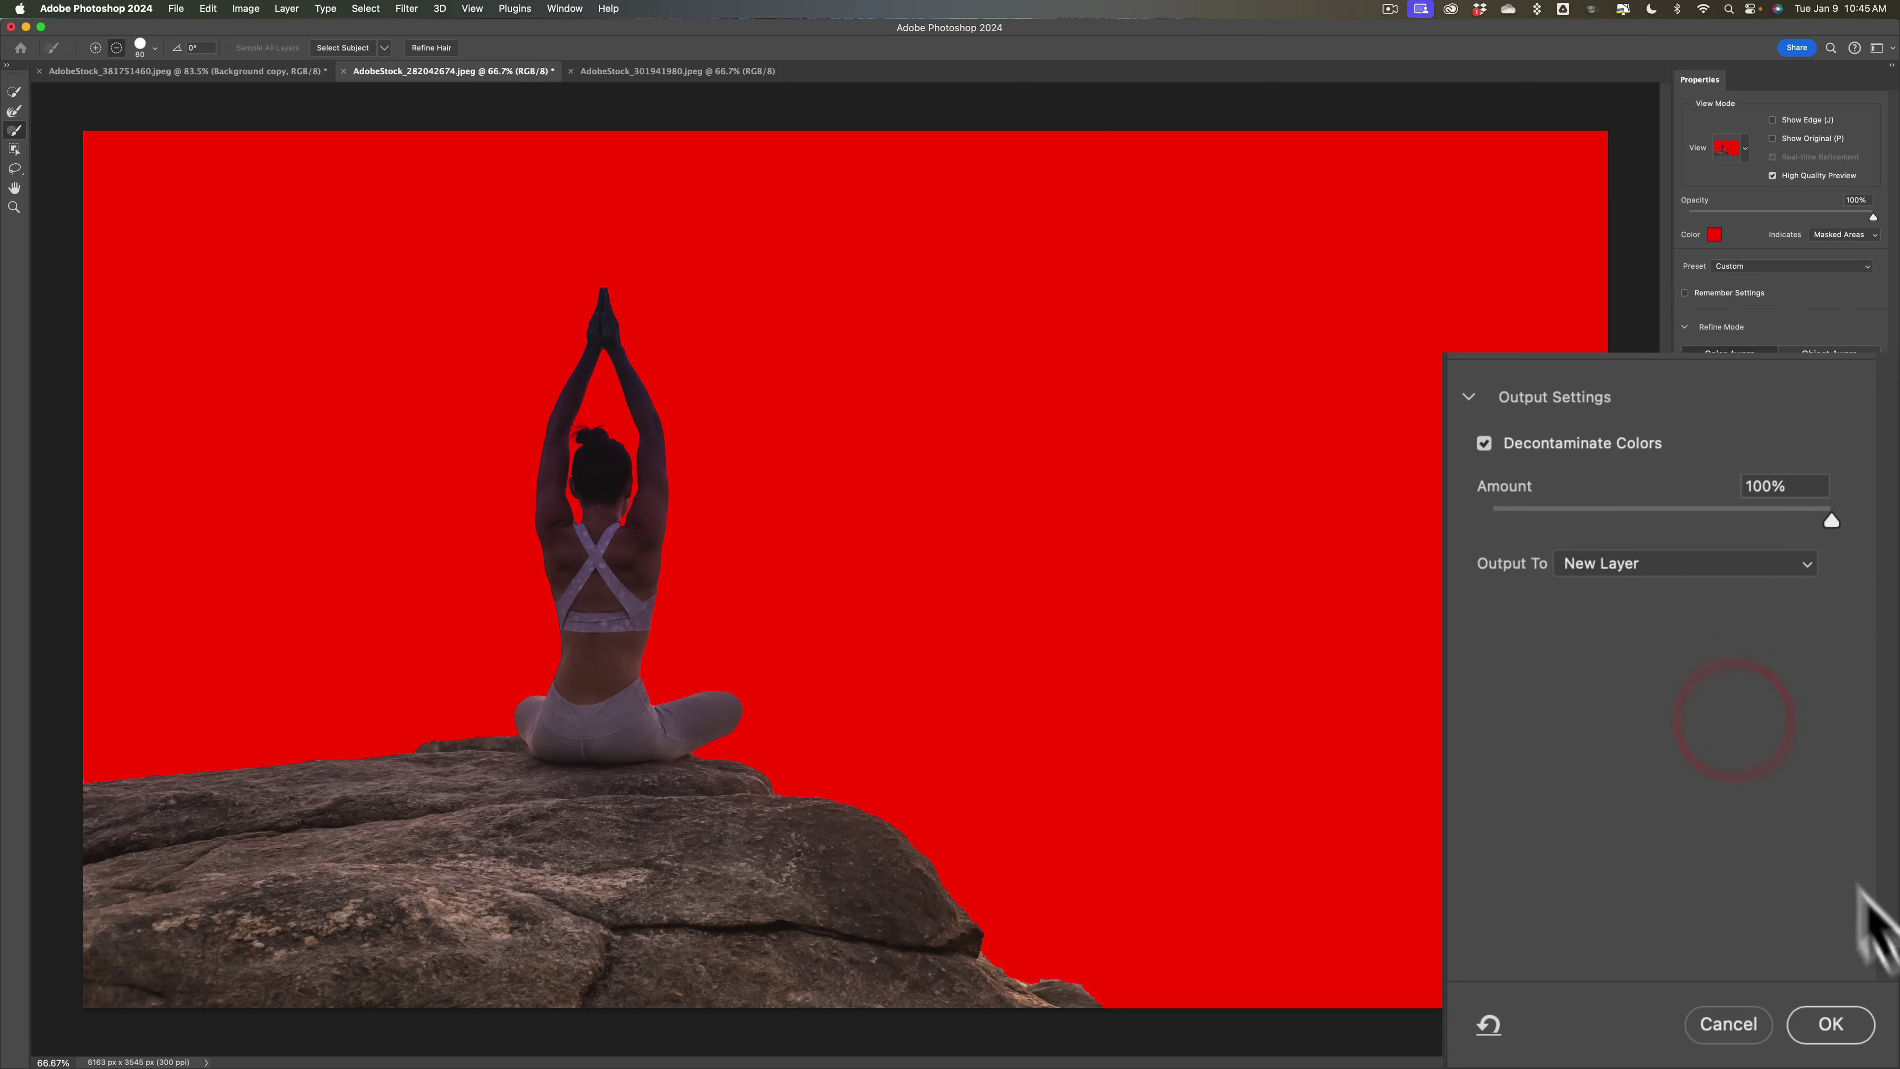
left_click(1830, 1024)
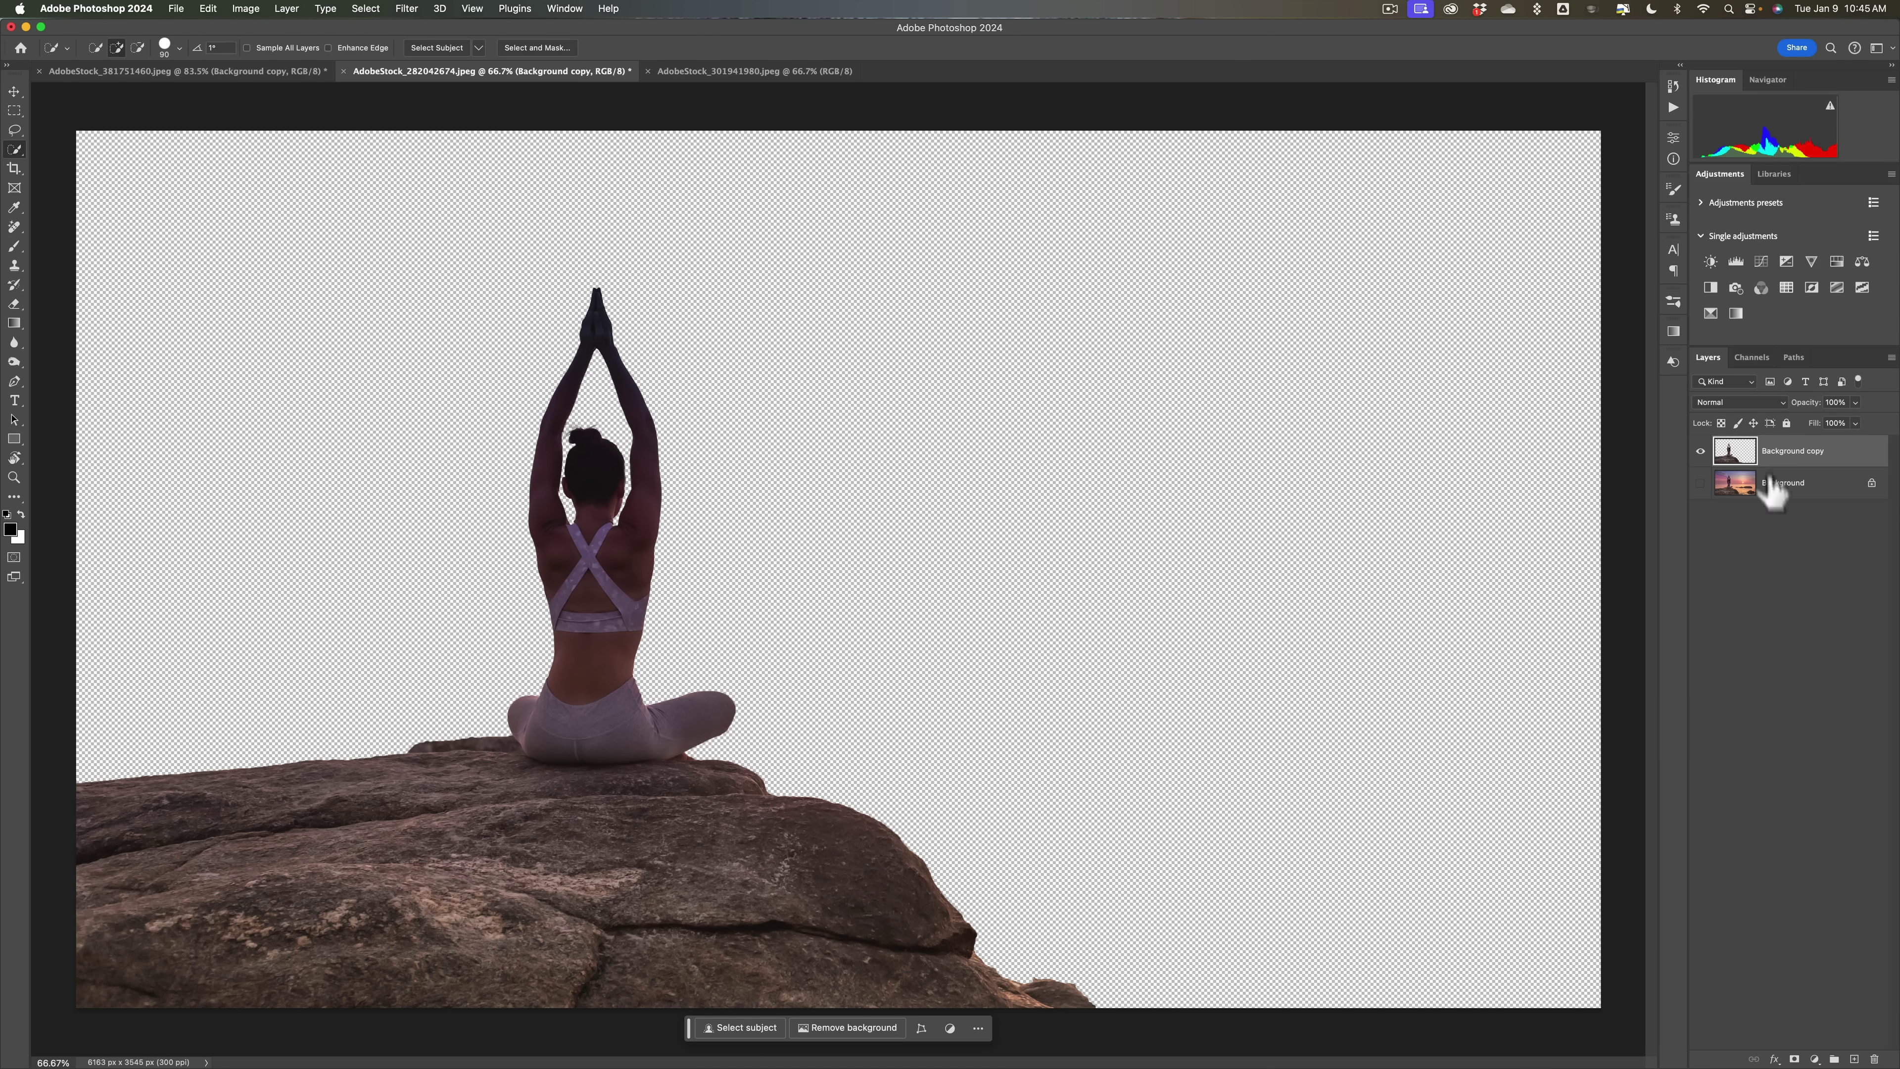
Step: Hide the Background copy cutout layer, then show and select the original Background layer
left_click(1700, 451)
left_click(1500, 497)
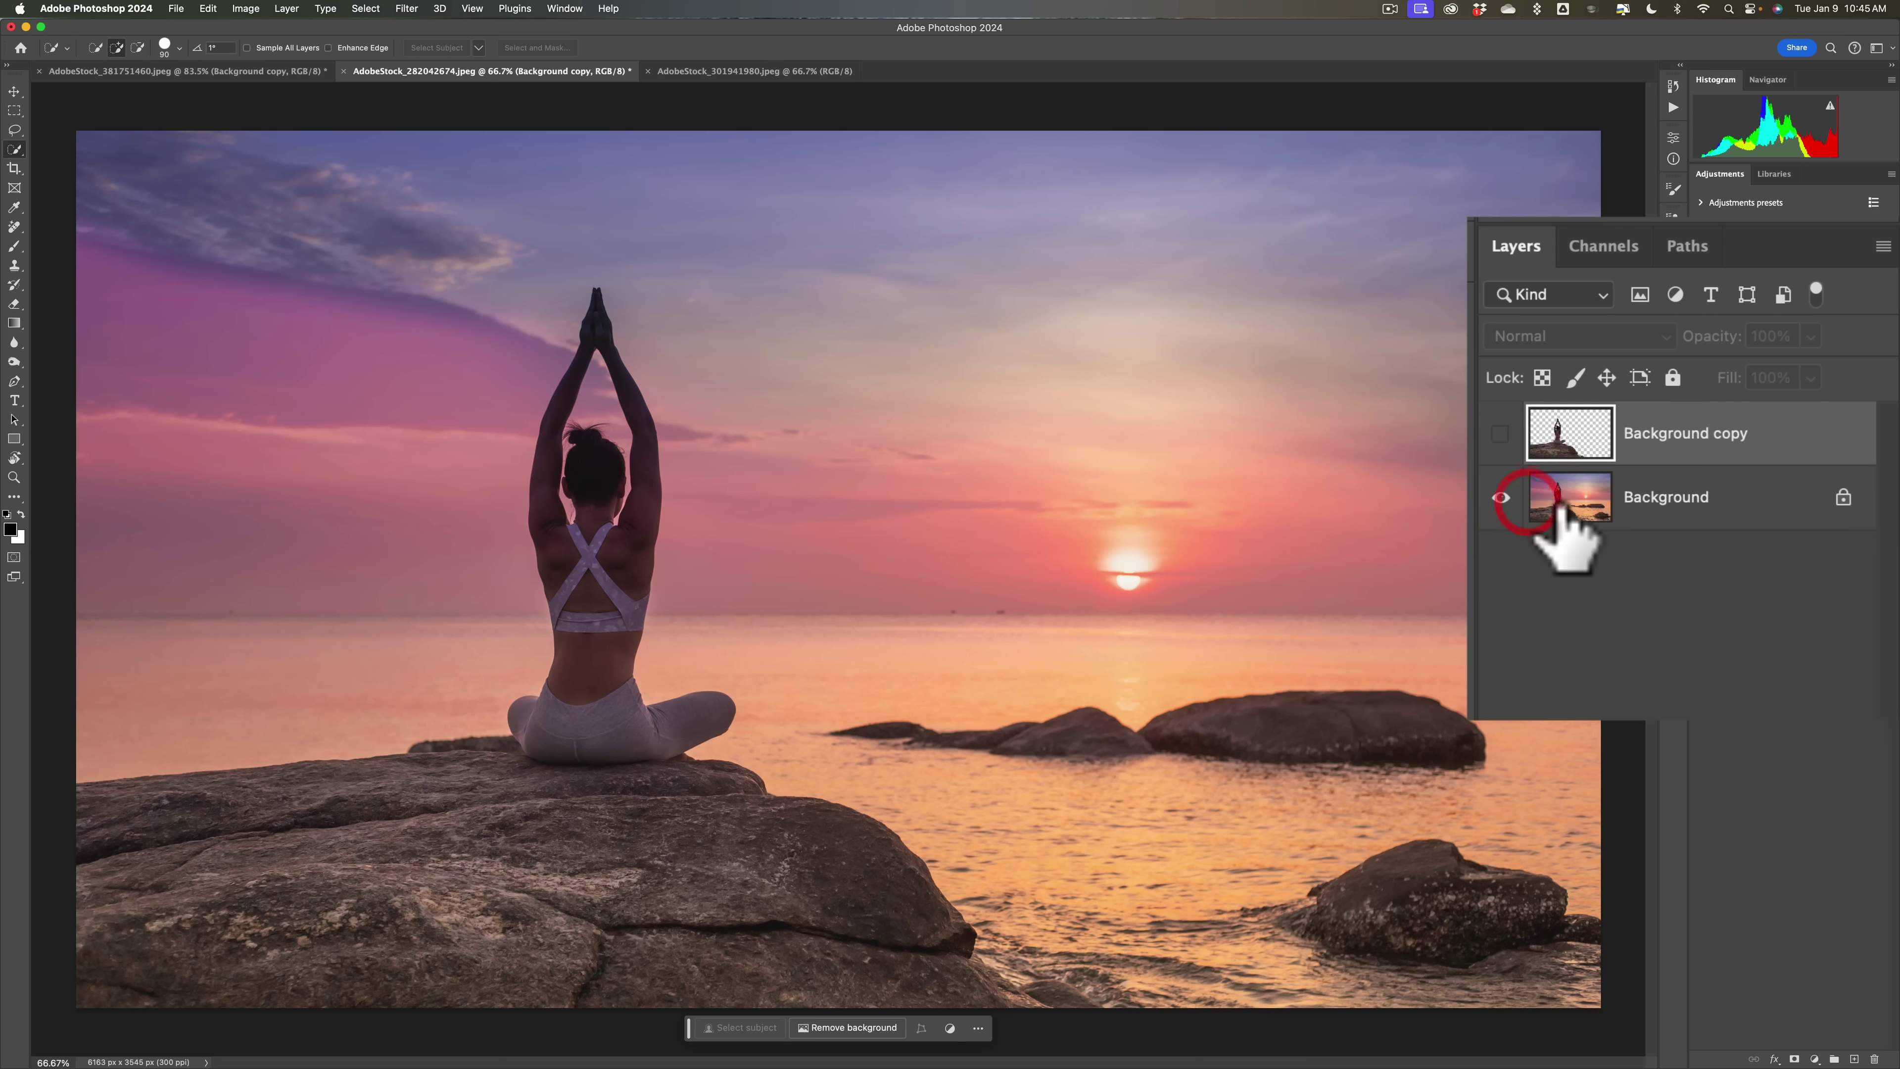
left_click(1563, 524)
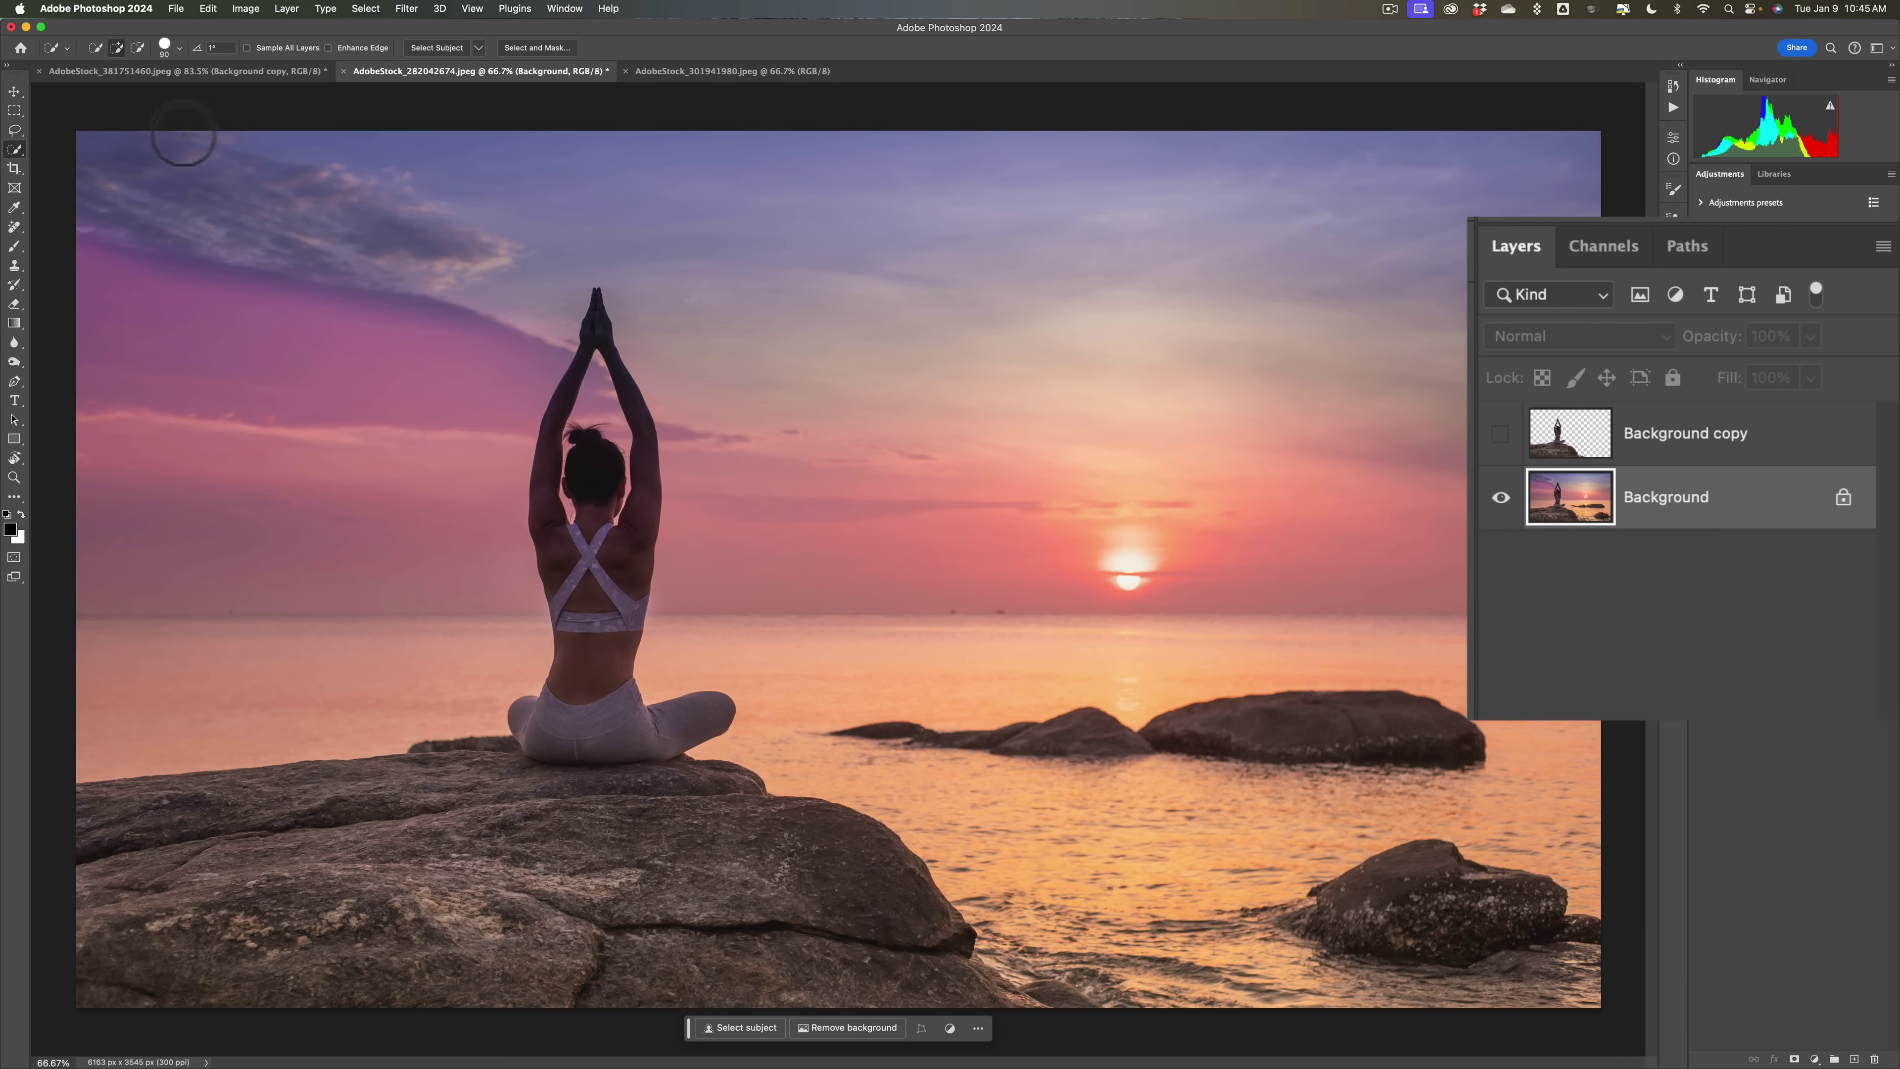
Step: Draw a loose Lasso selection around the woman and the large foreground rock, extending past the image's edges
left_click(16, 131)
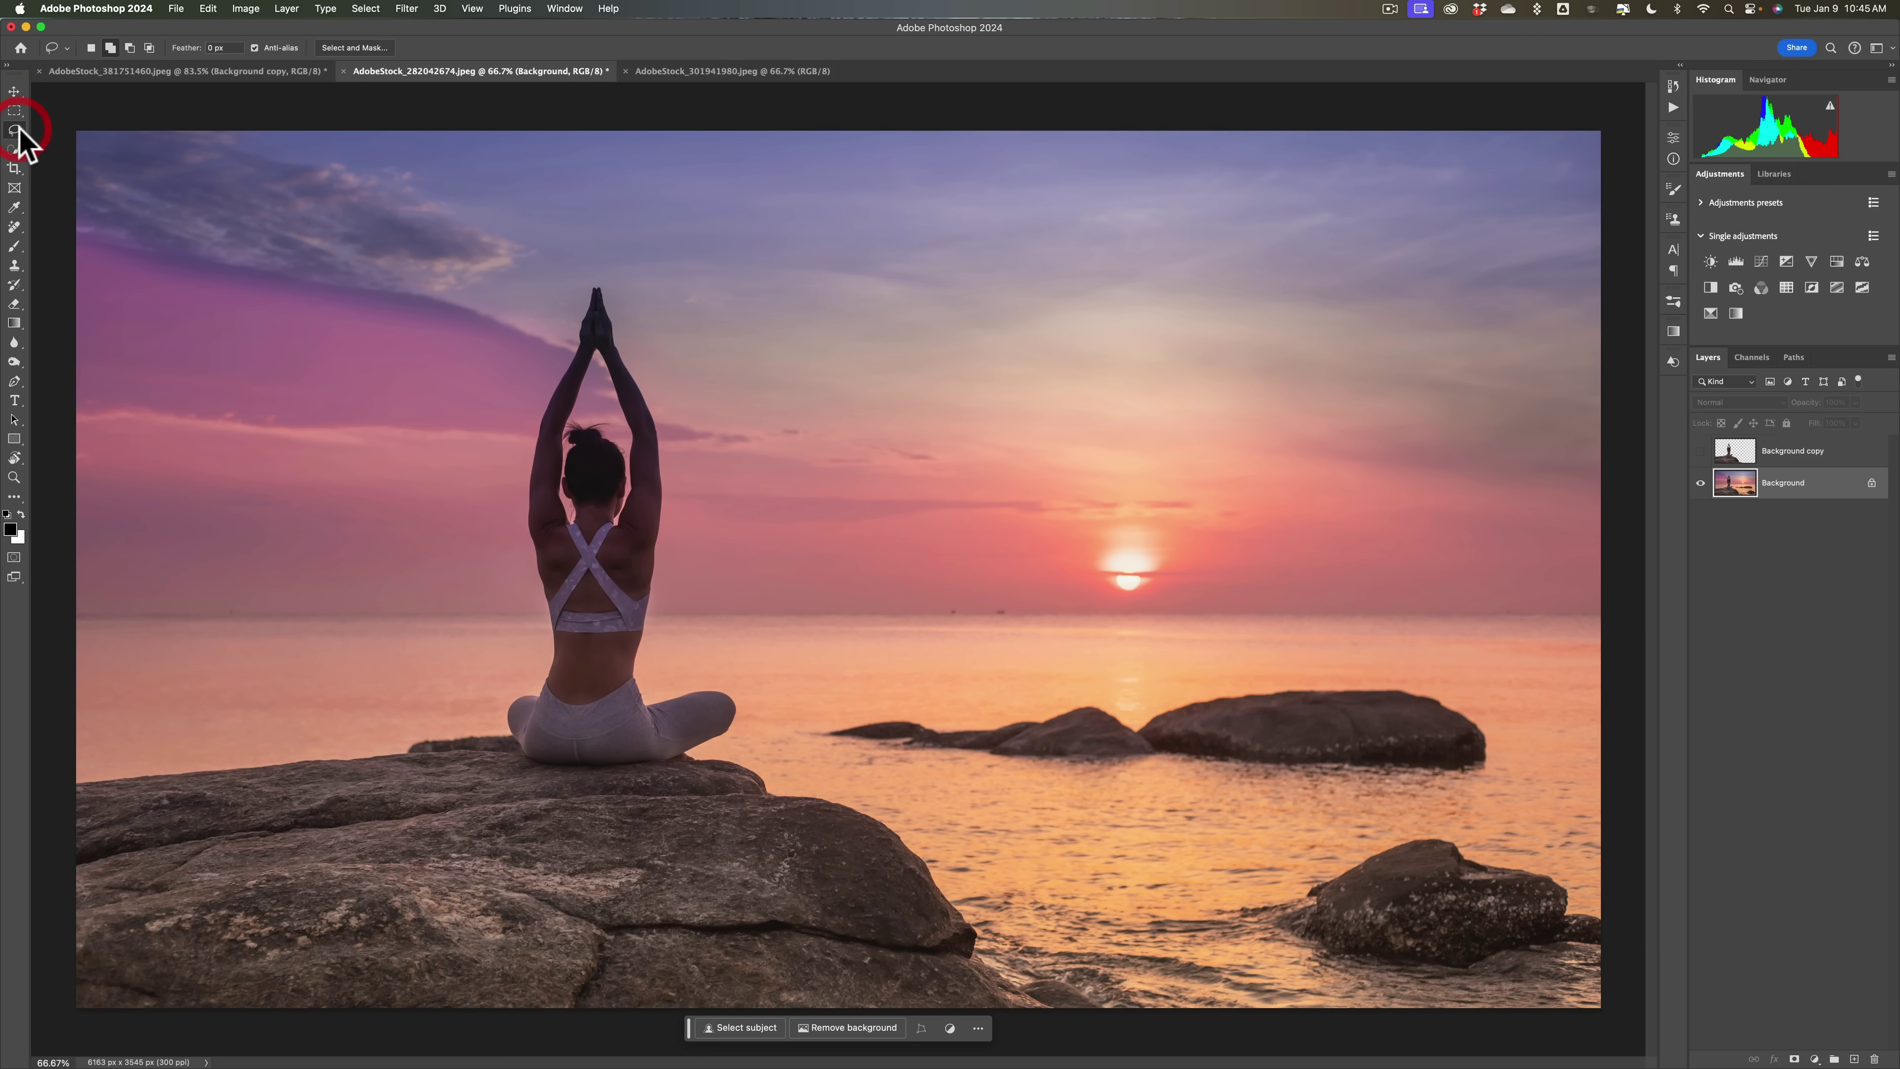
key("super")
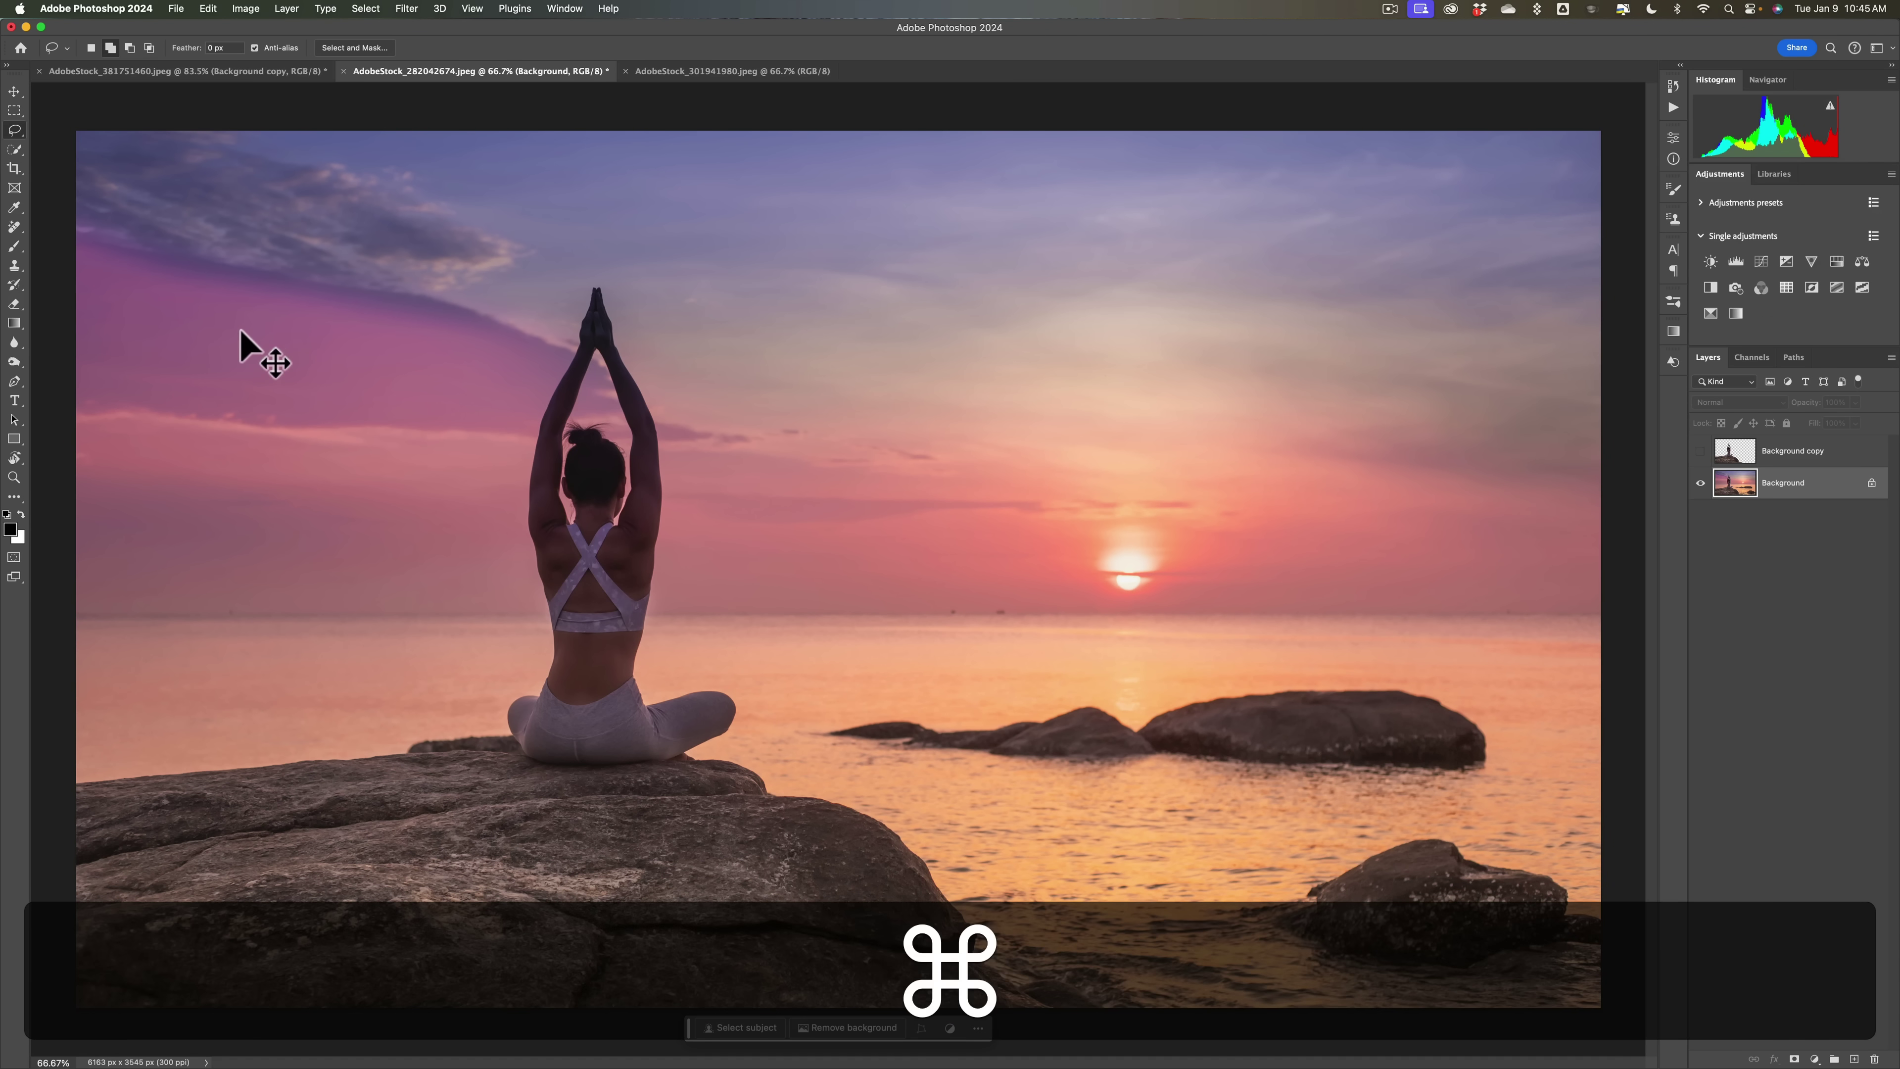
key("super+minus")
key("super+minus")
key("super+minus")
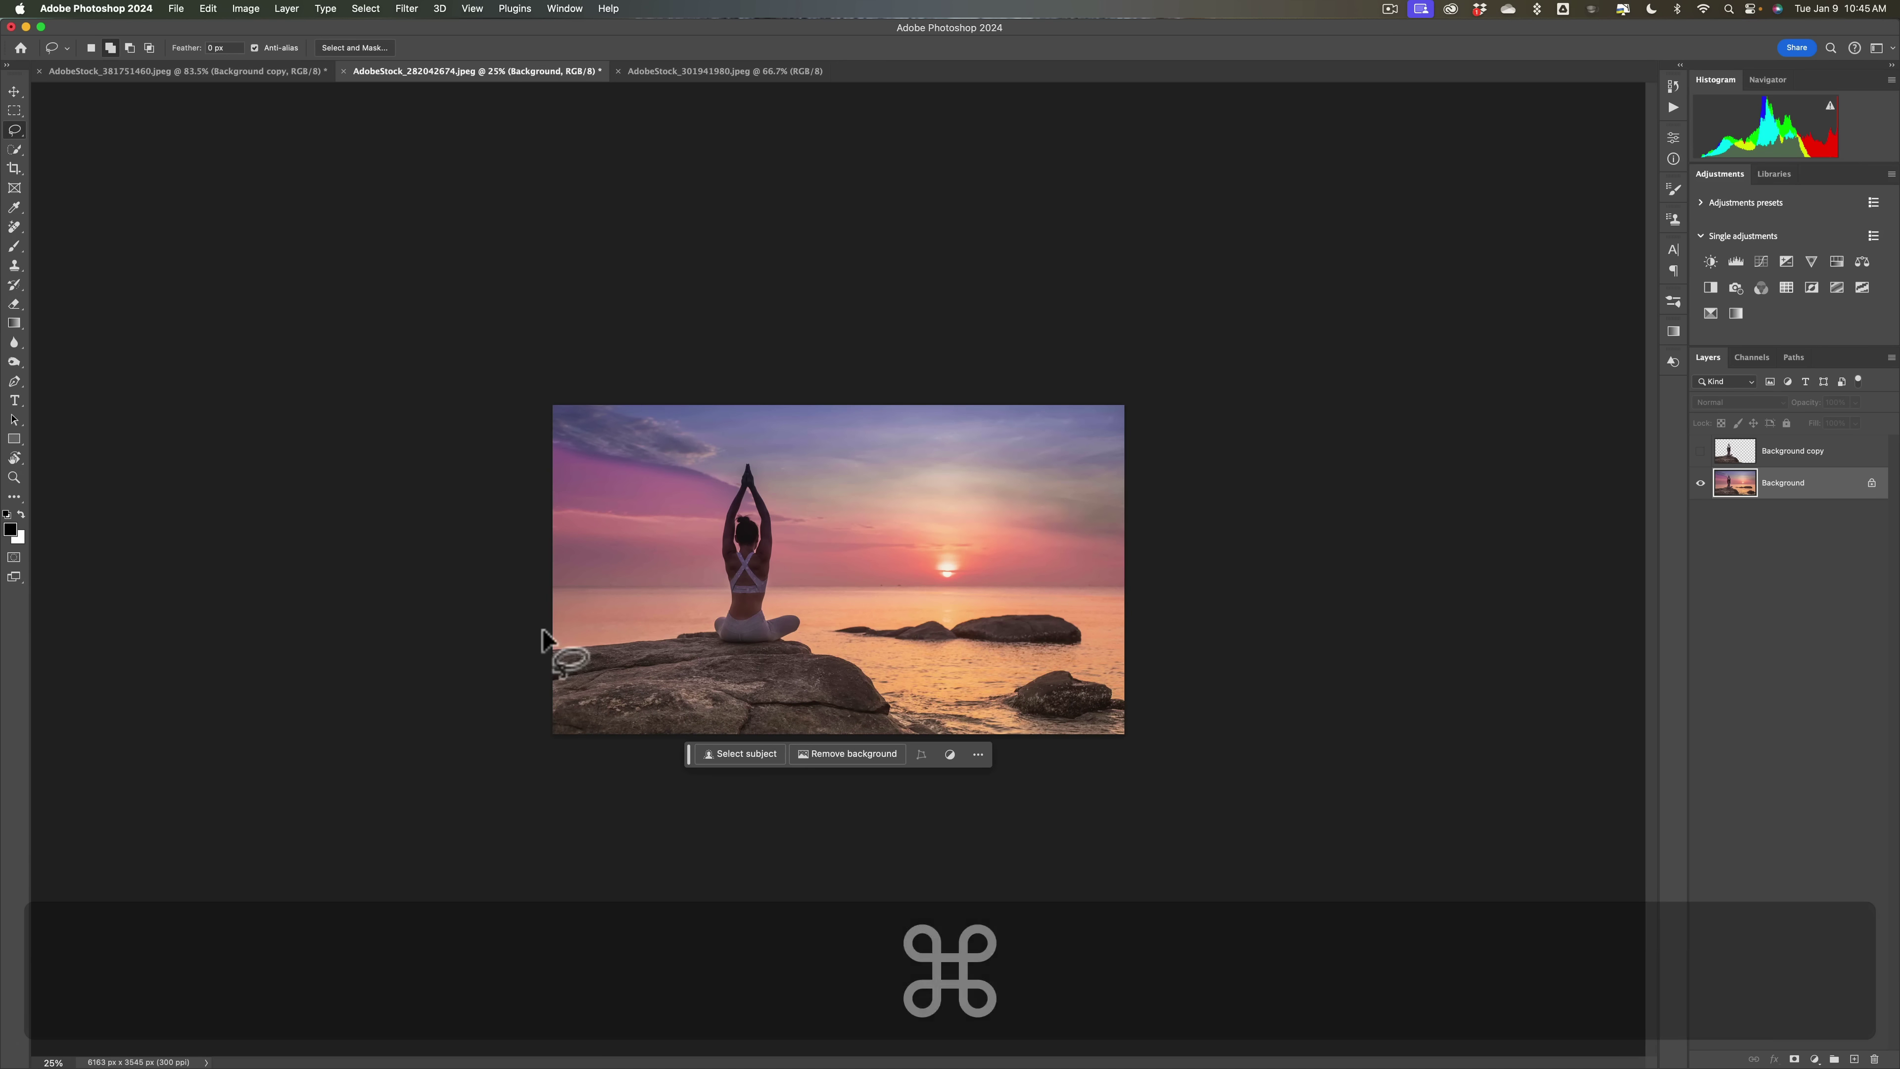
mouse_move(546, 639)
left_mouse_down()
mouse_move(696, 615)
mouse_move(717, 497)
left_mouse_up()
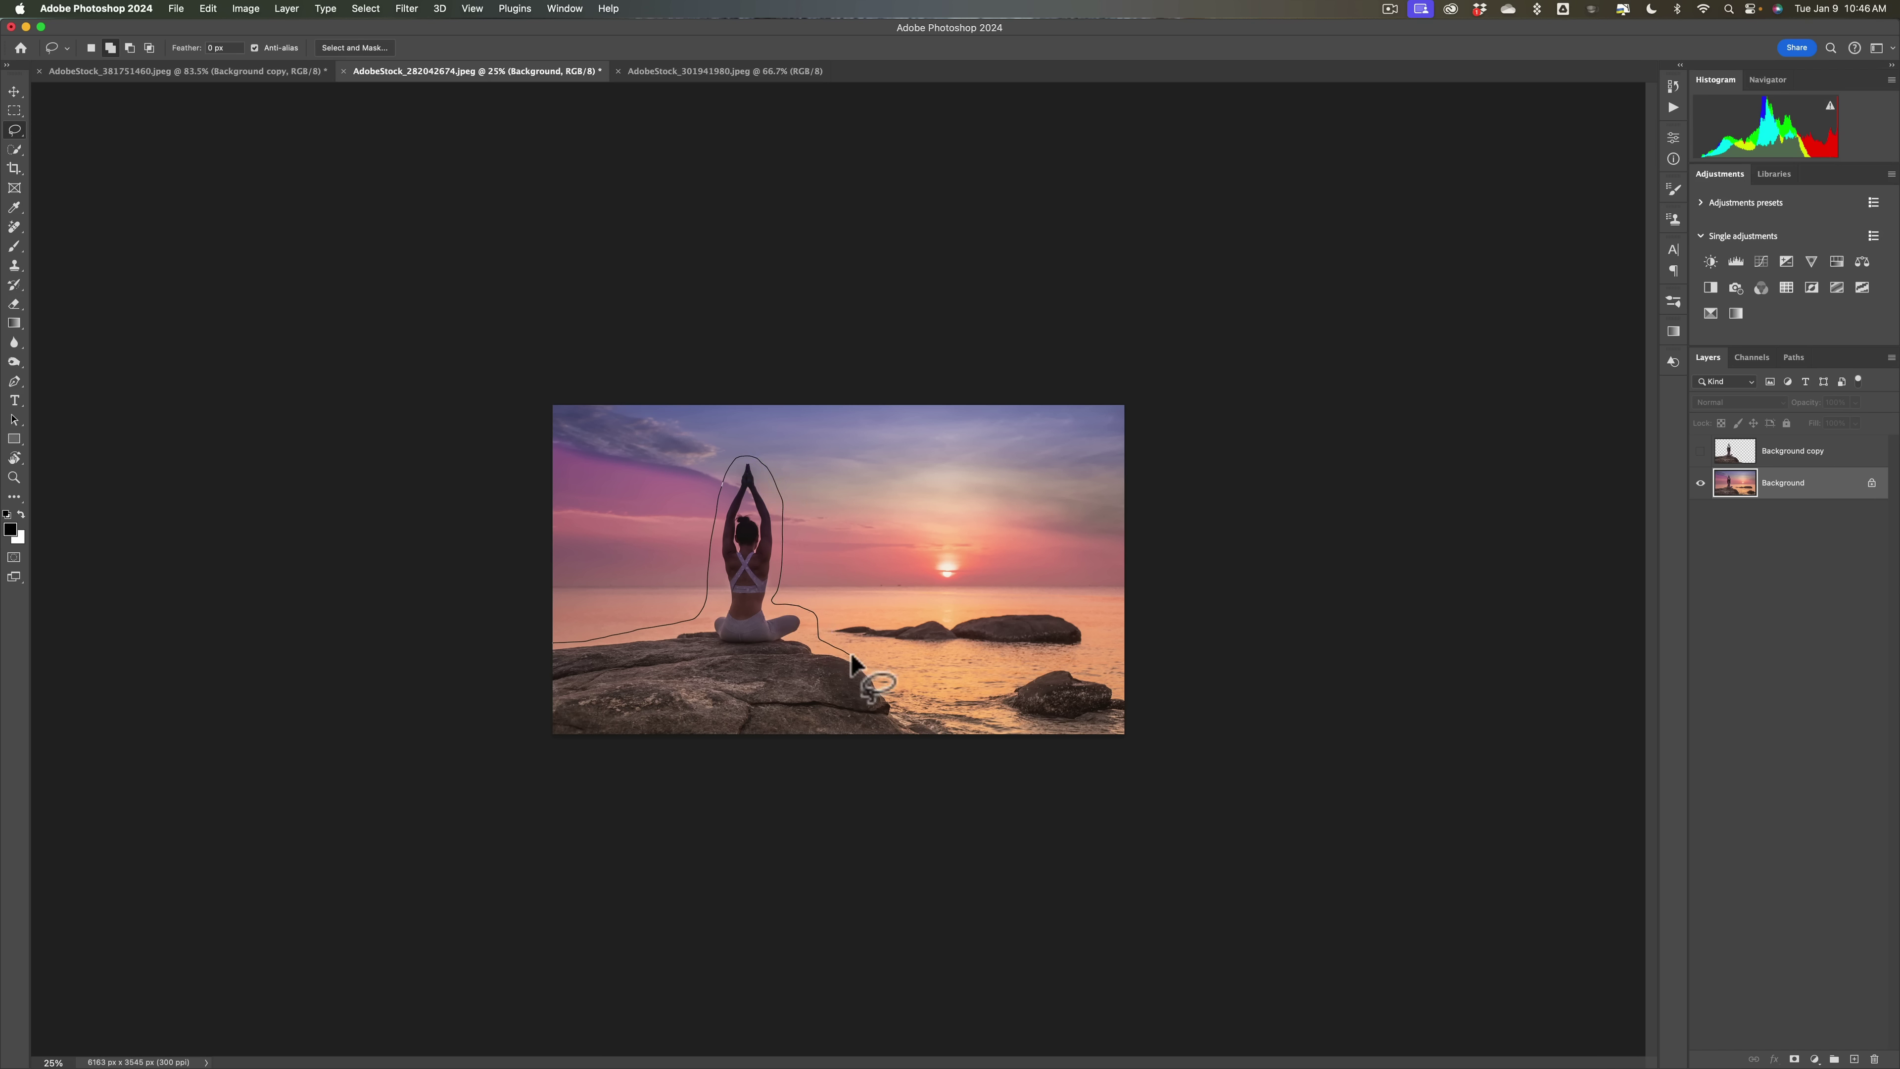
left_click_drag(913, 696, 941, 726)
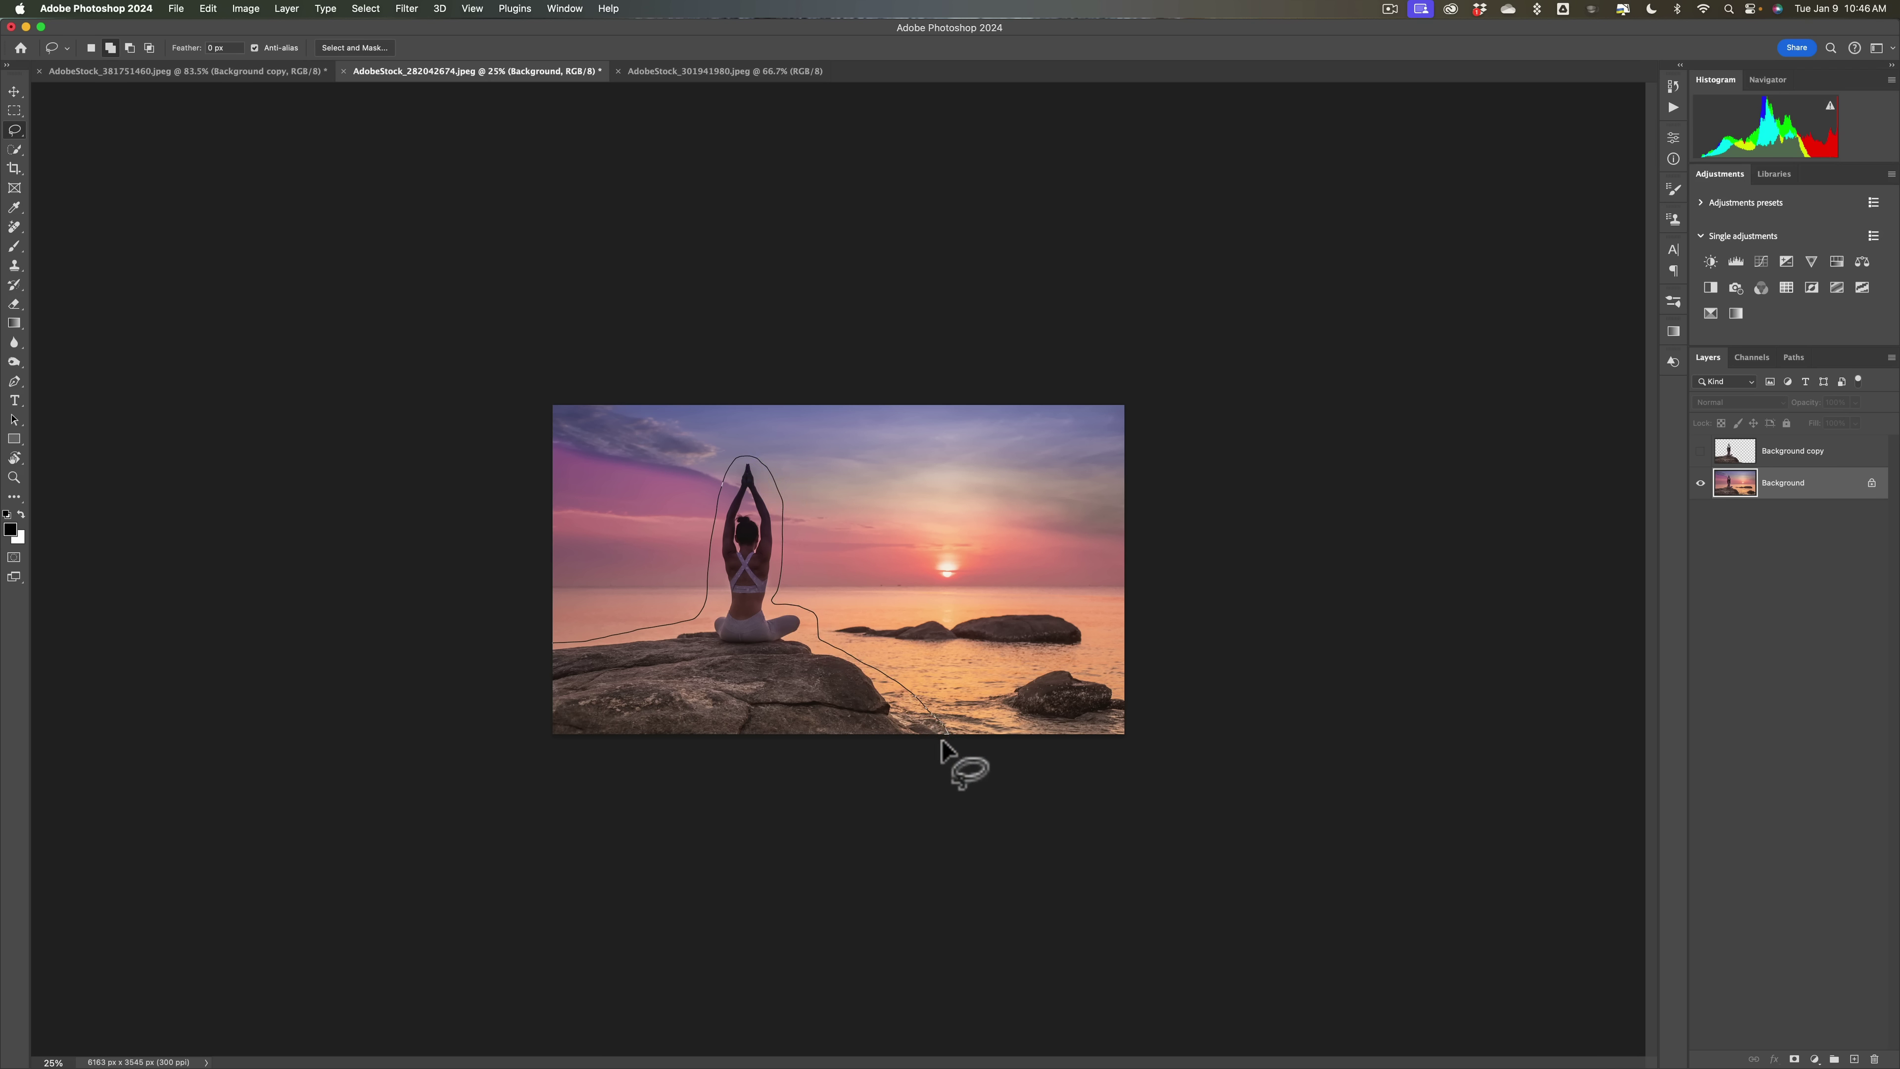
mouse_move(826, 760)
left_mouse_down()
mouse_move(532, 750)
mouse_move(514, 630)
left_mouse_up()
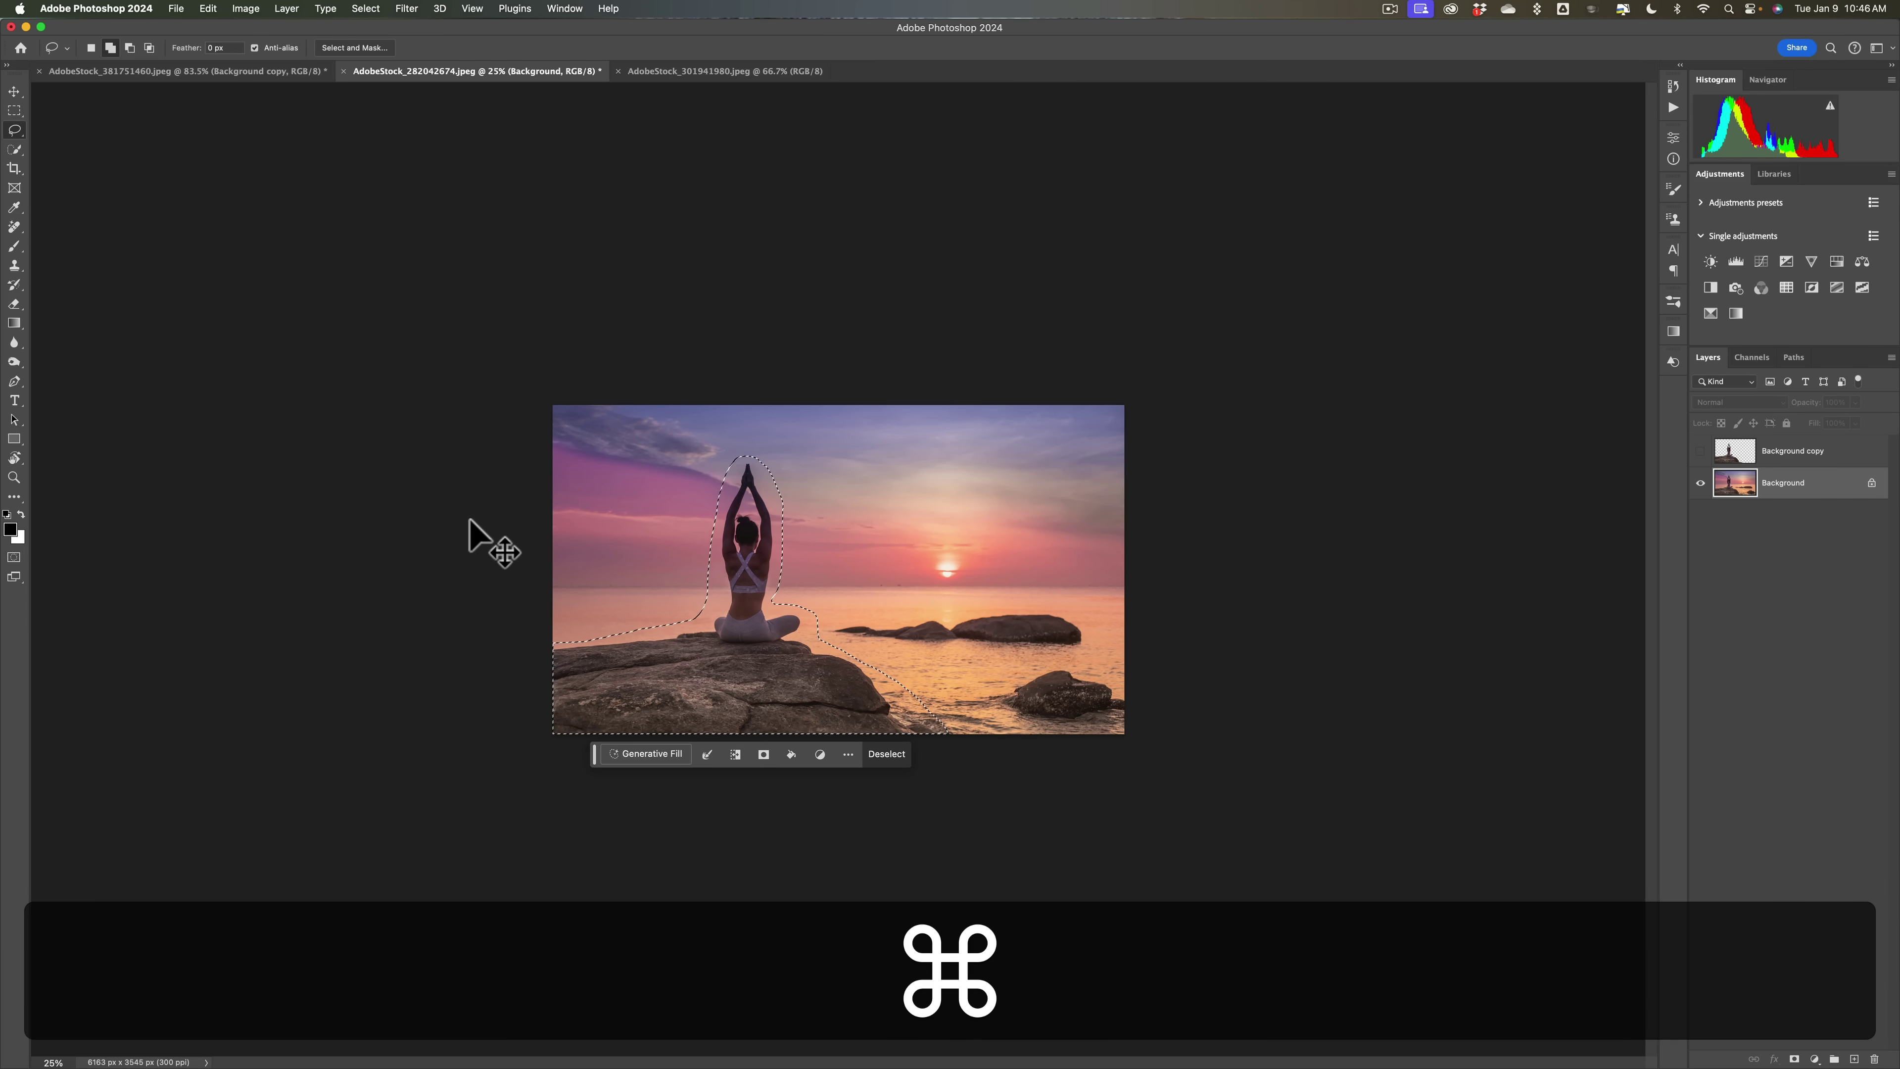
key("super+0")
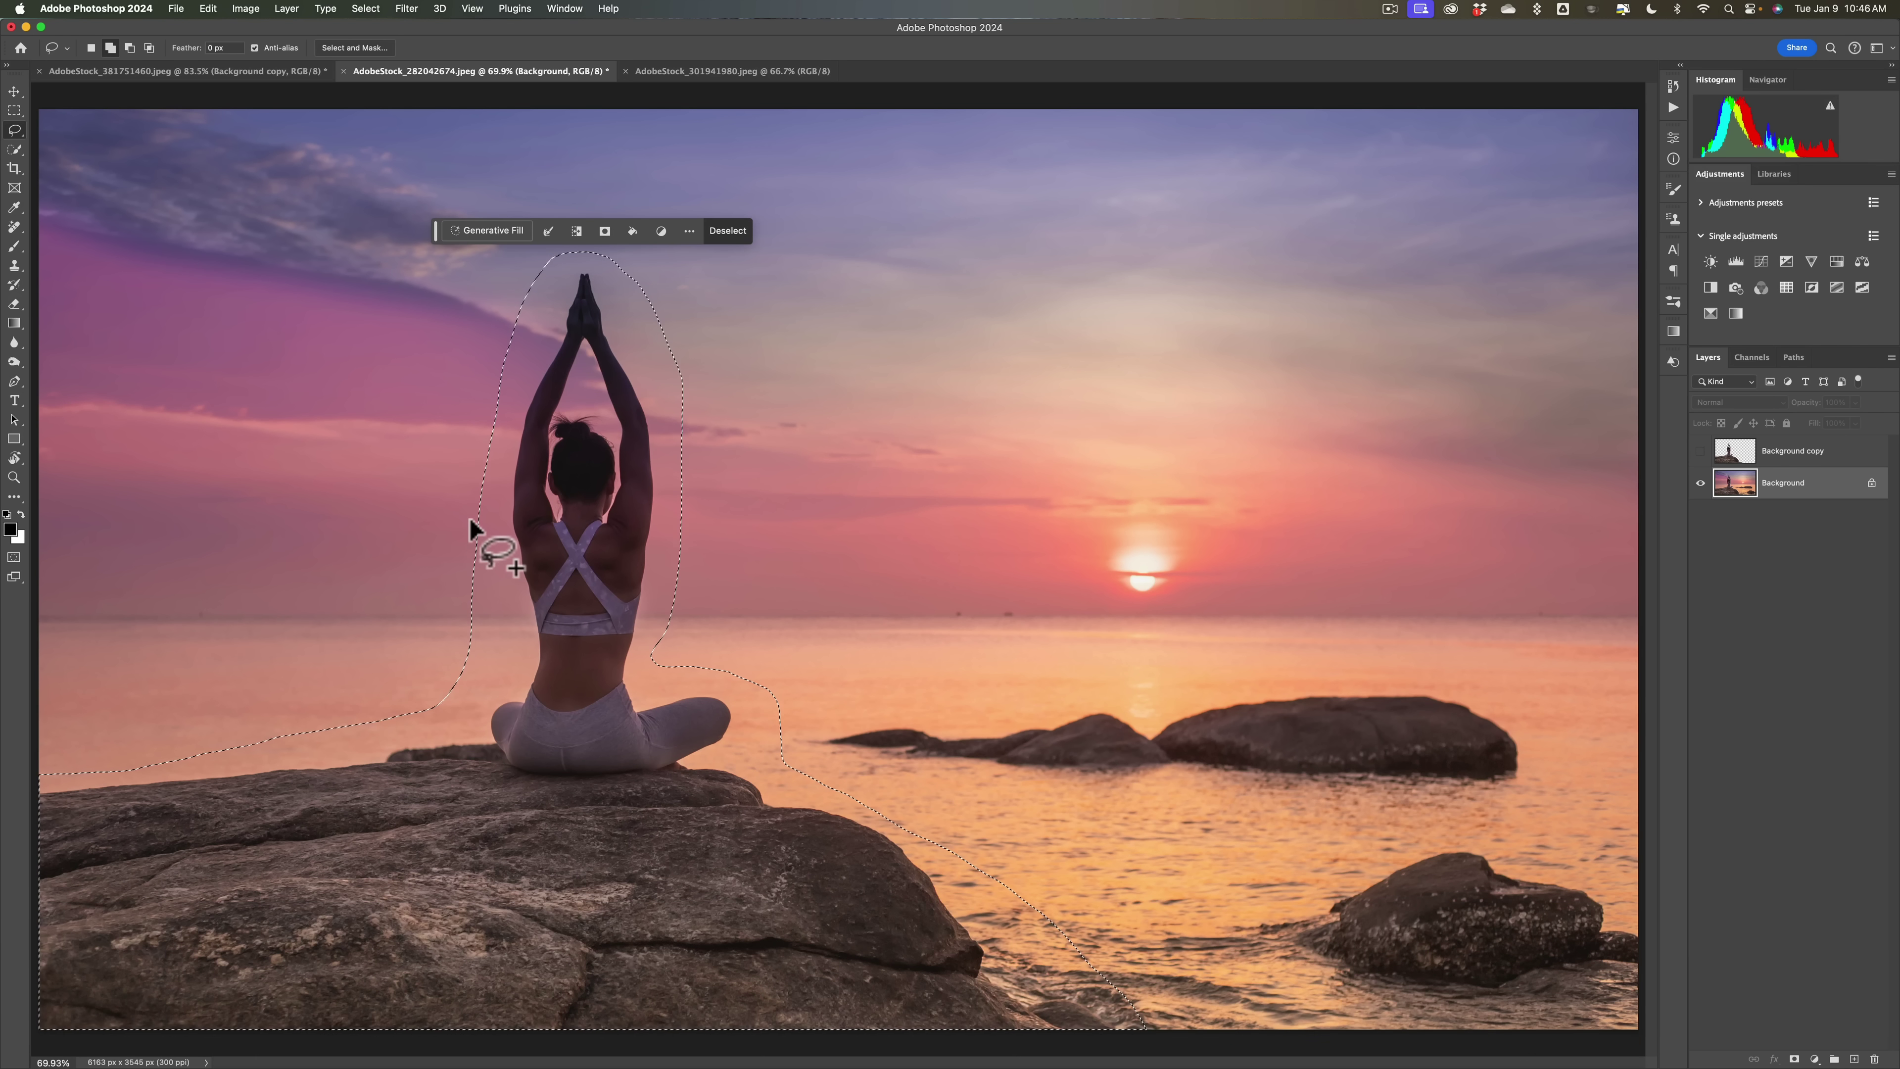
Step: Remove the woman and rock with a Generative Fill without a prompt, compare the variations and keep the first one
left_click(487, 230)
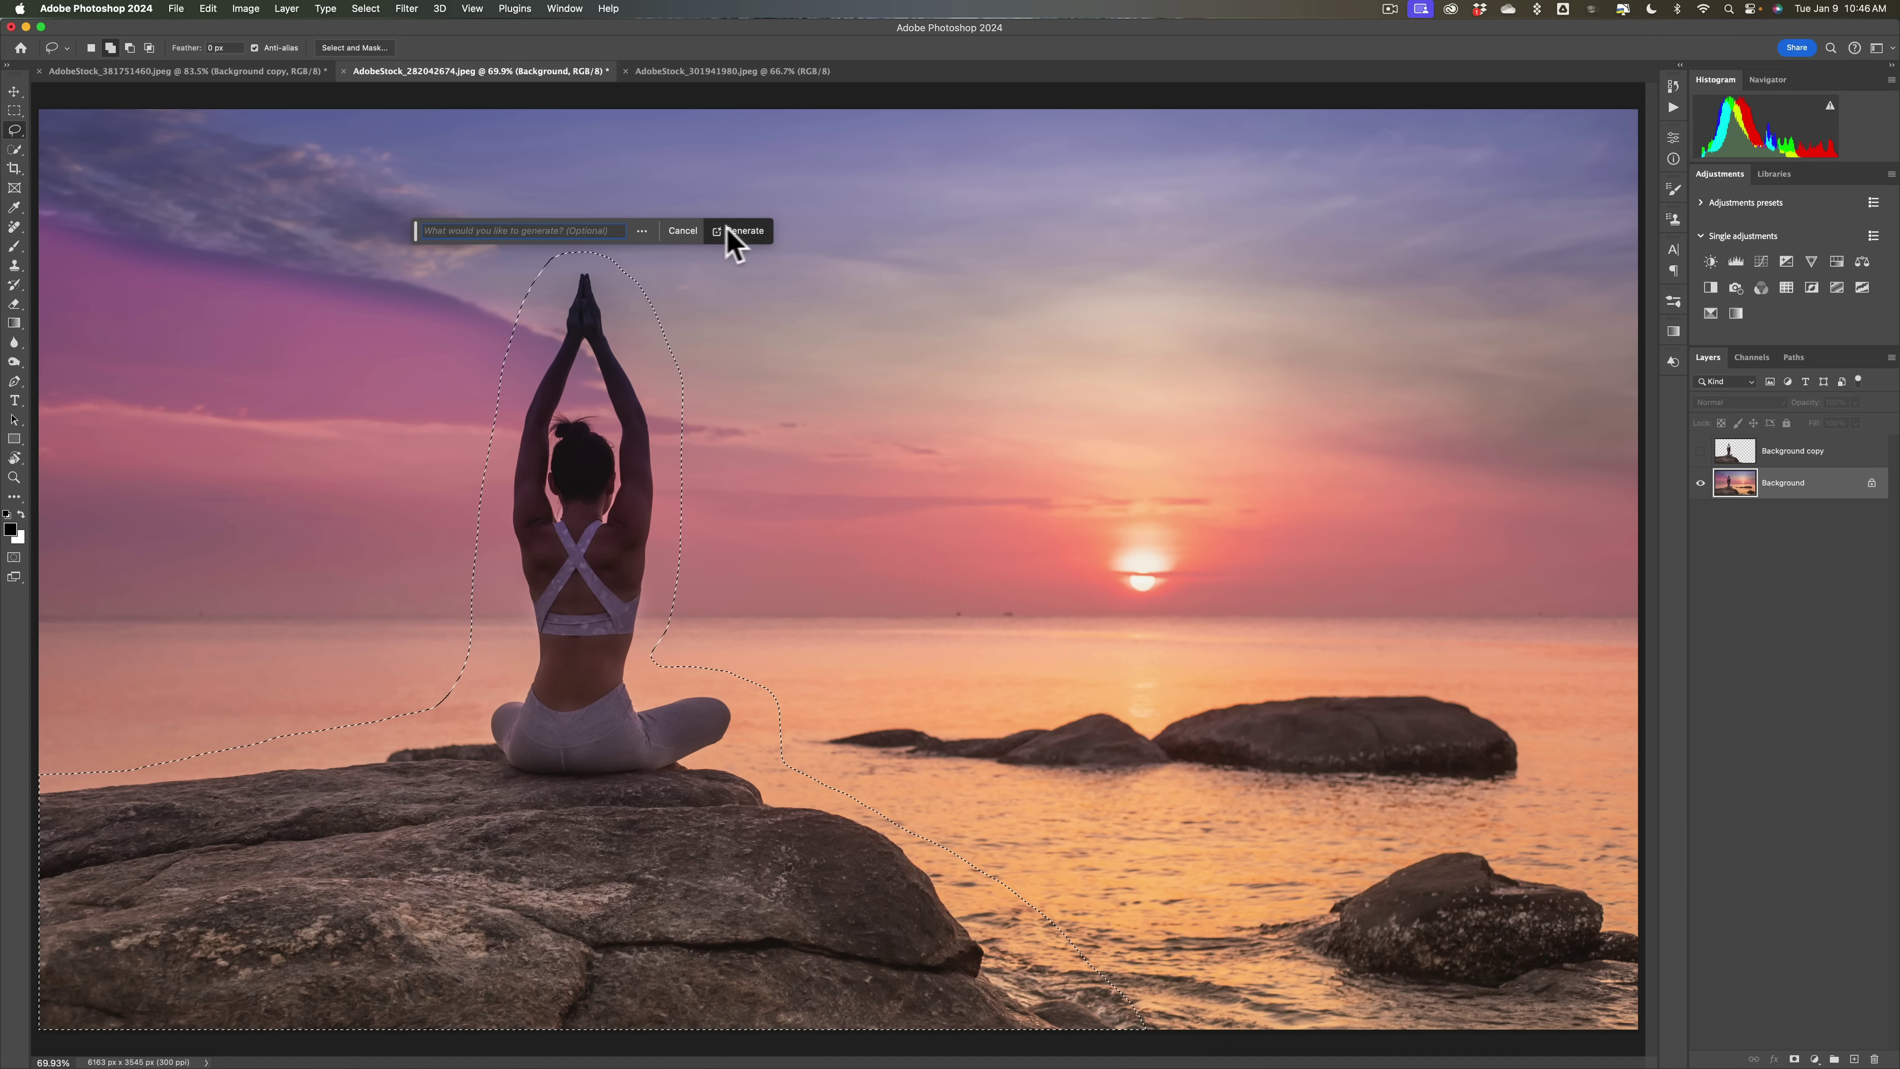
left_click(728, 232)
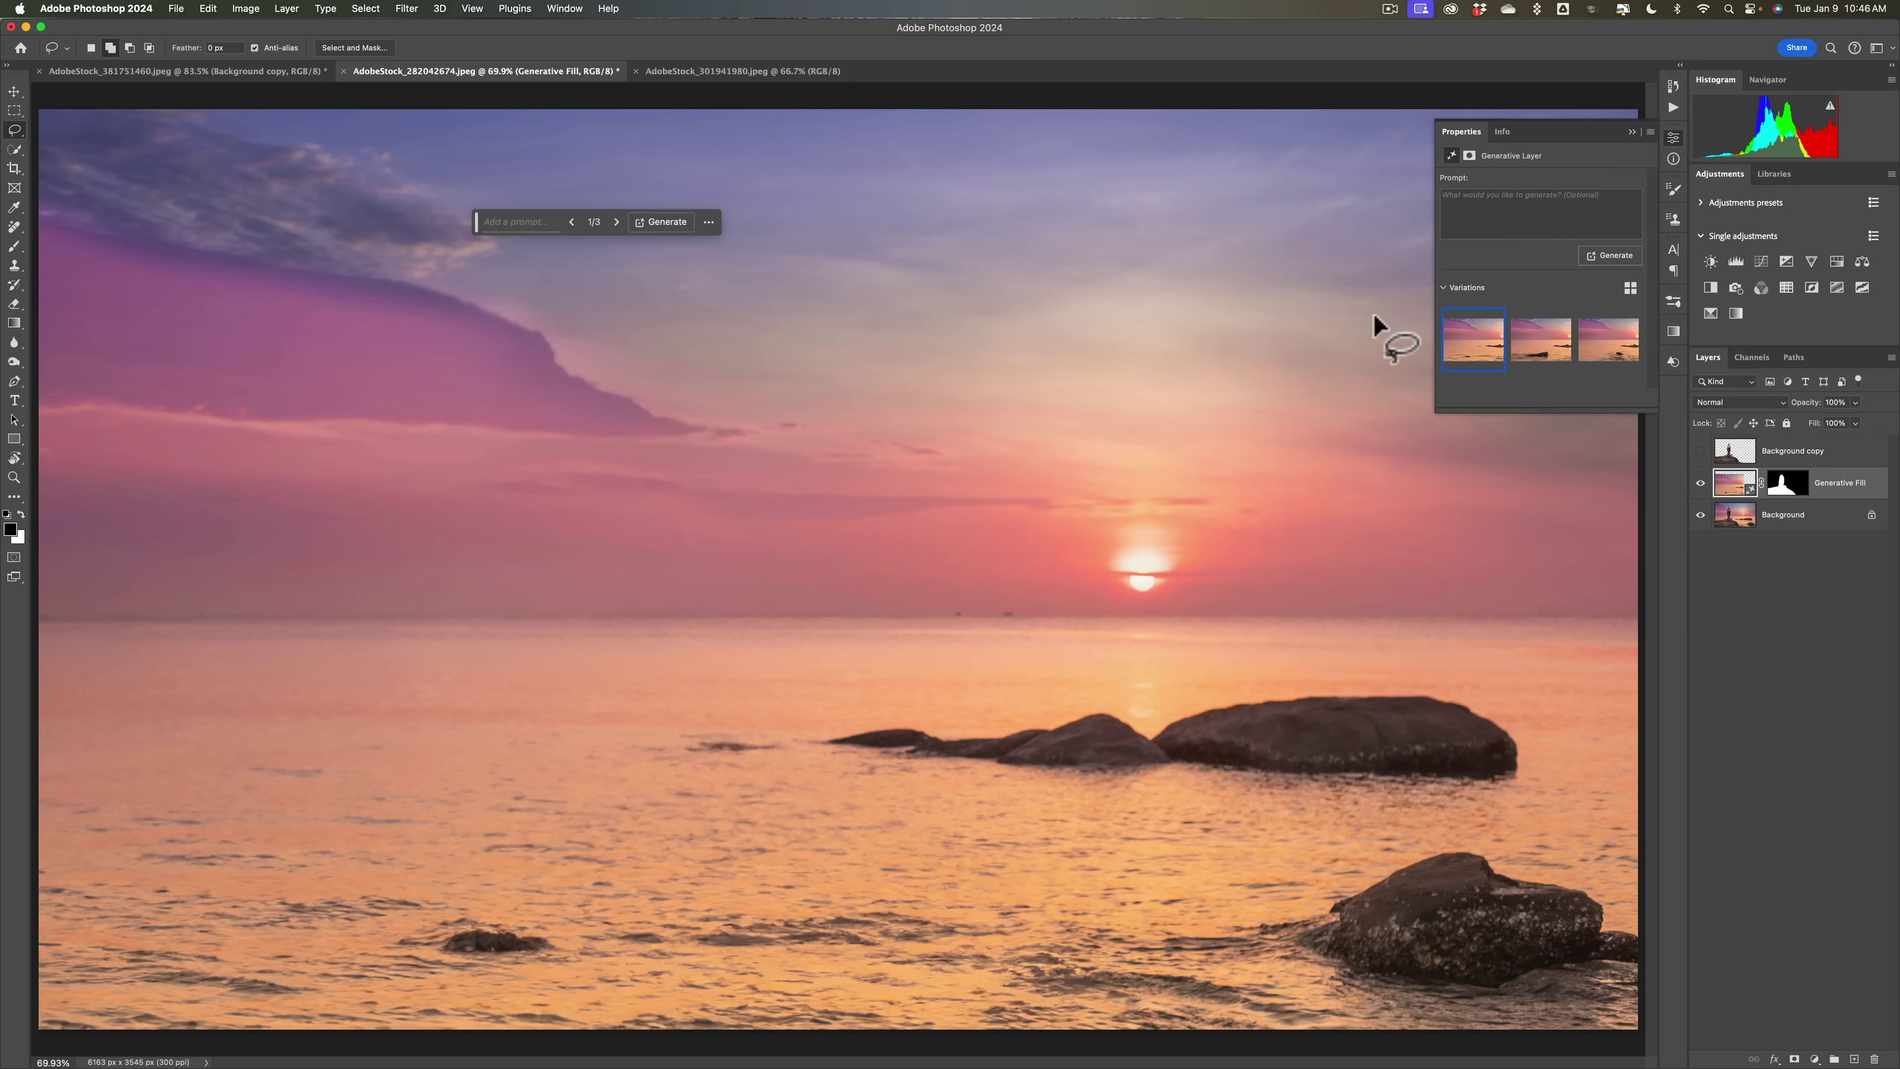
left_click(1541, 348)
left_click(1606, 344)
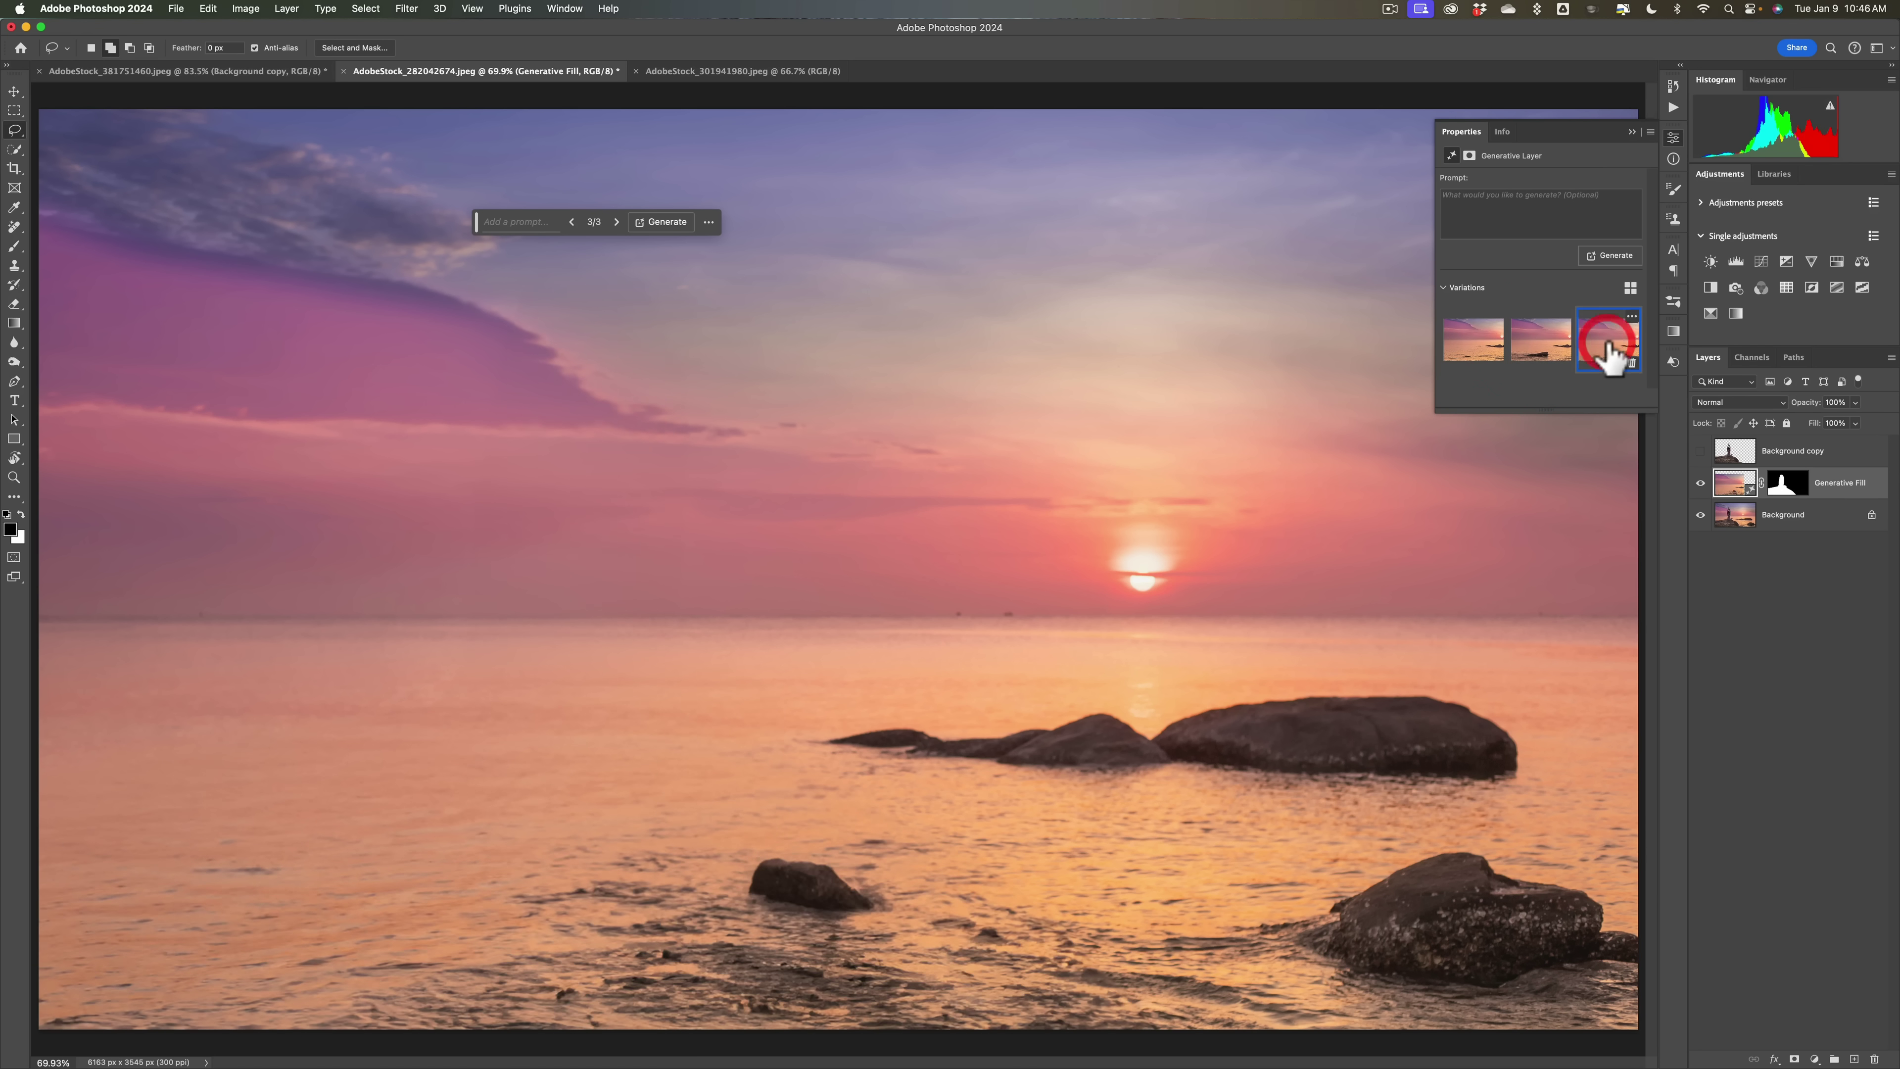
left_click(1467, 349)
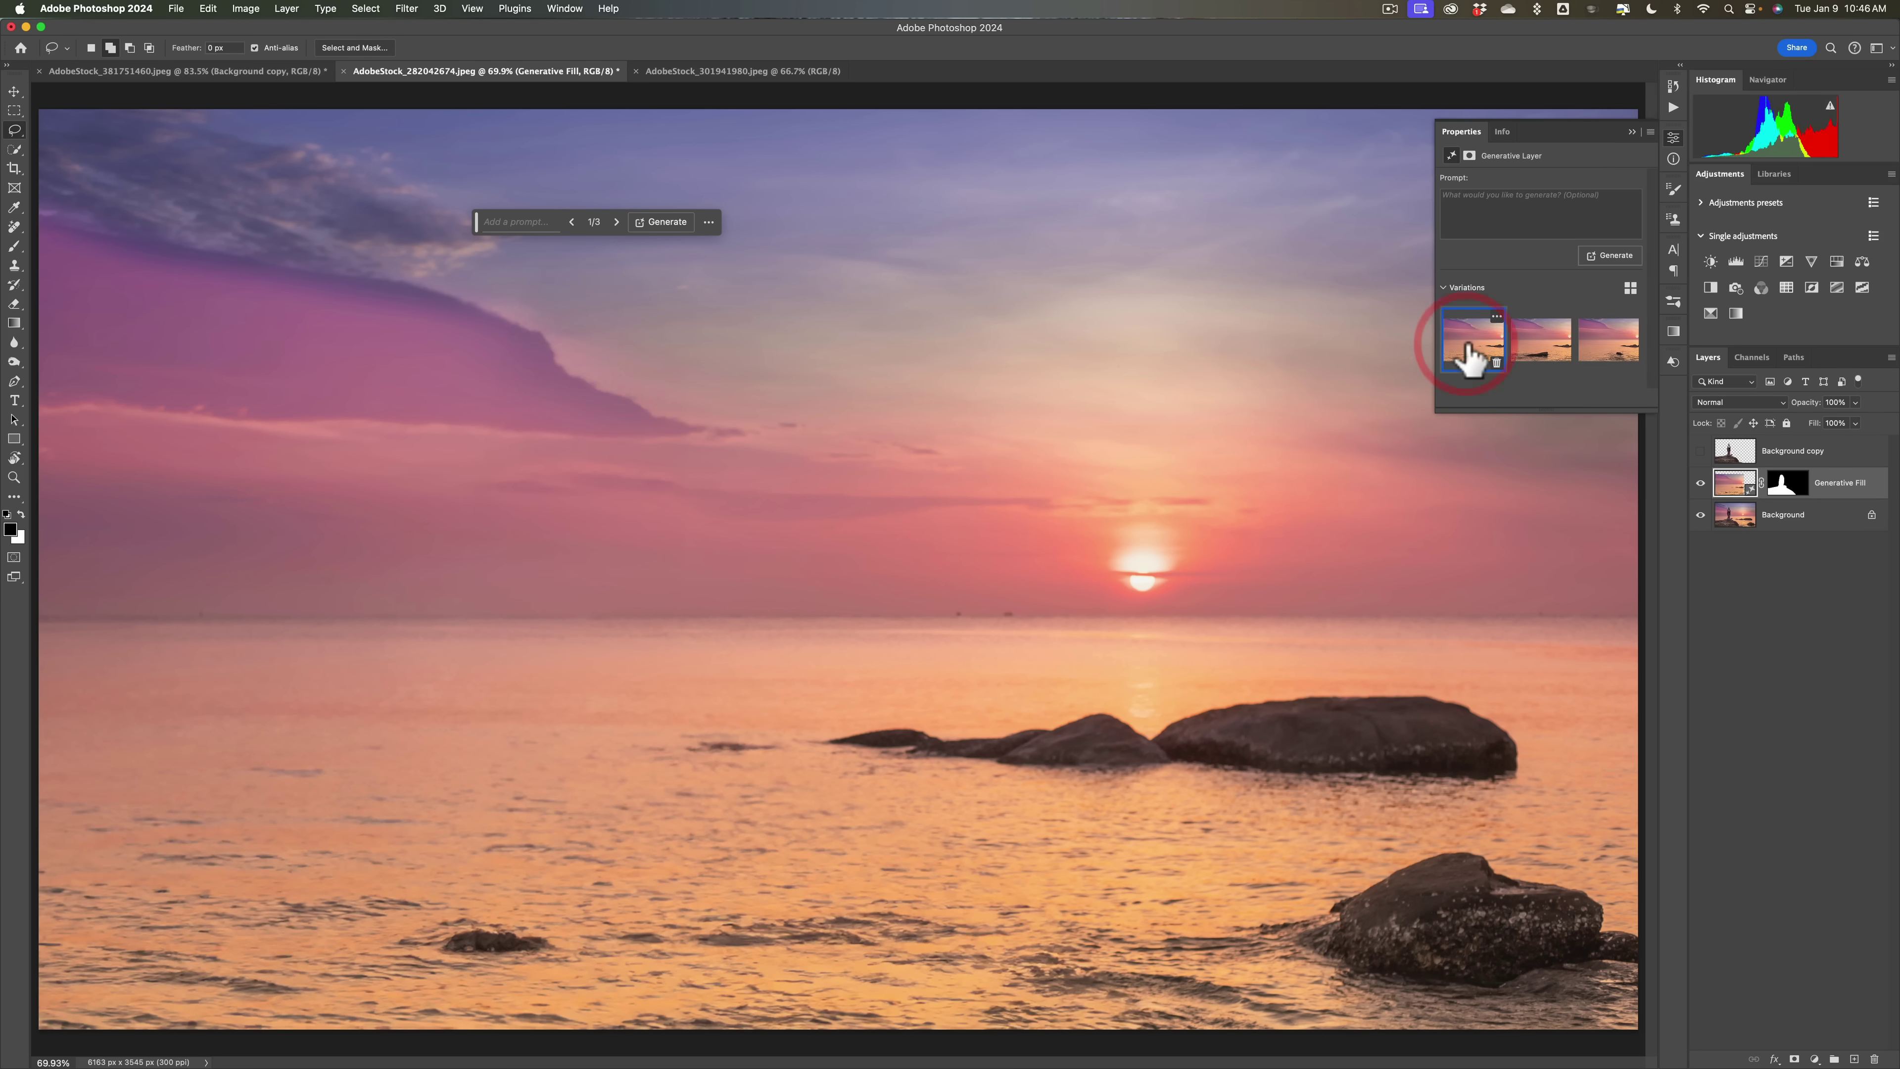
left_click(1631, 132)
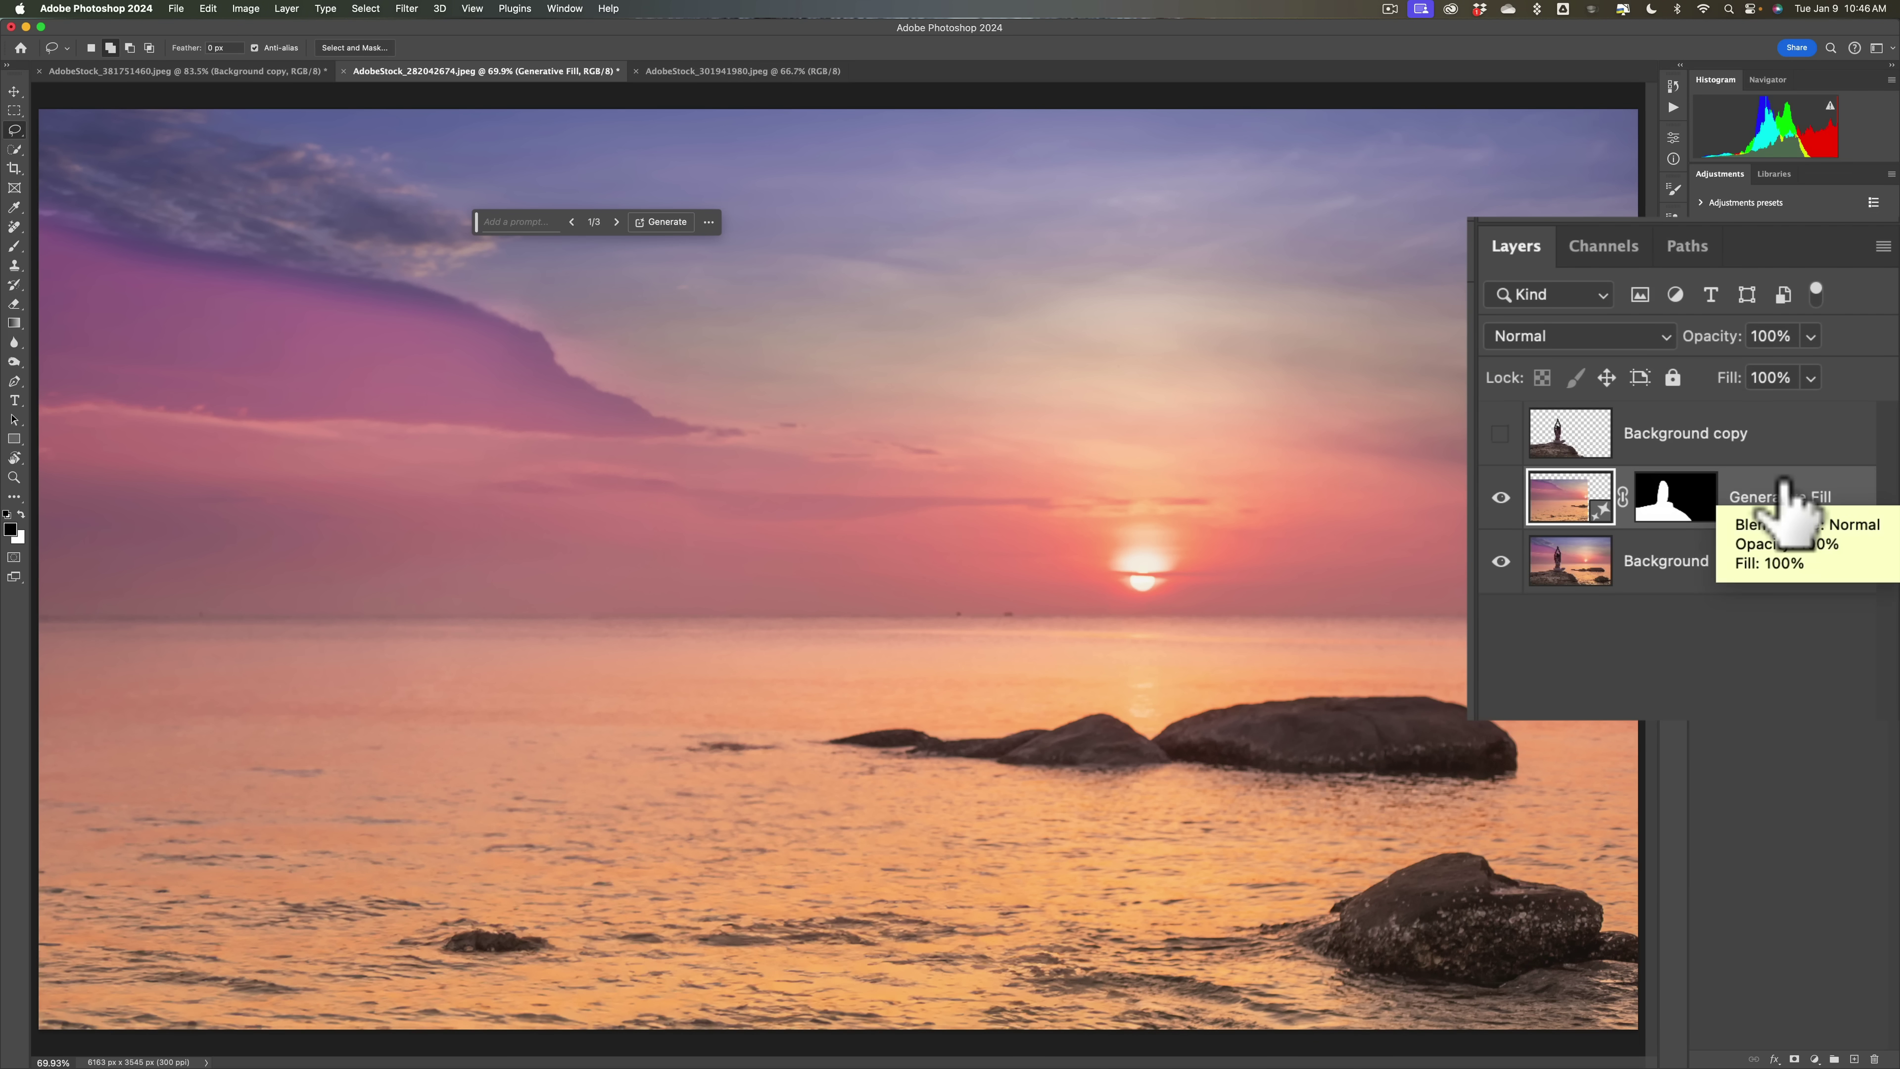
Step: Merge the Generative Fill layer down into the Background and show the Background copy cutout again
key("super+e")
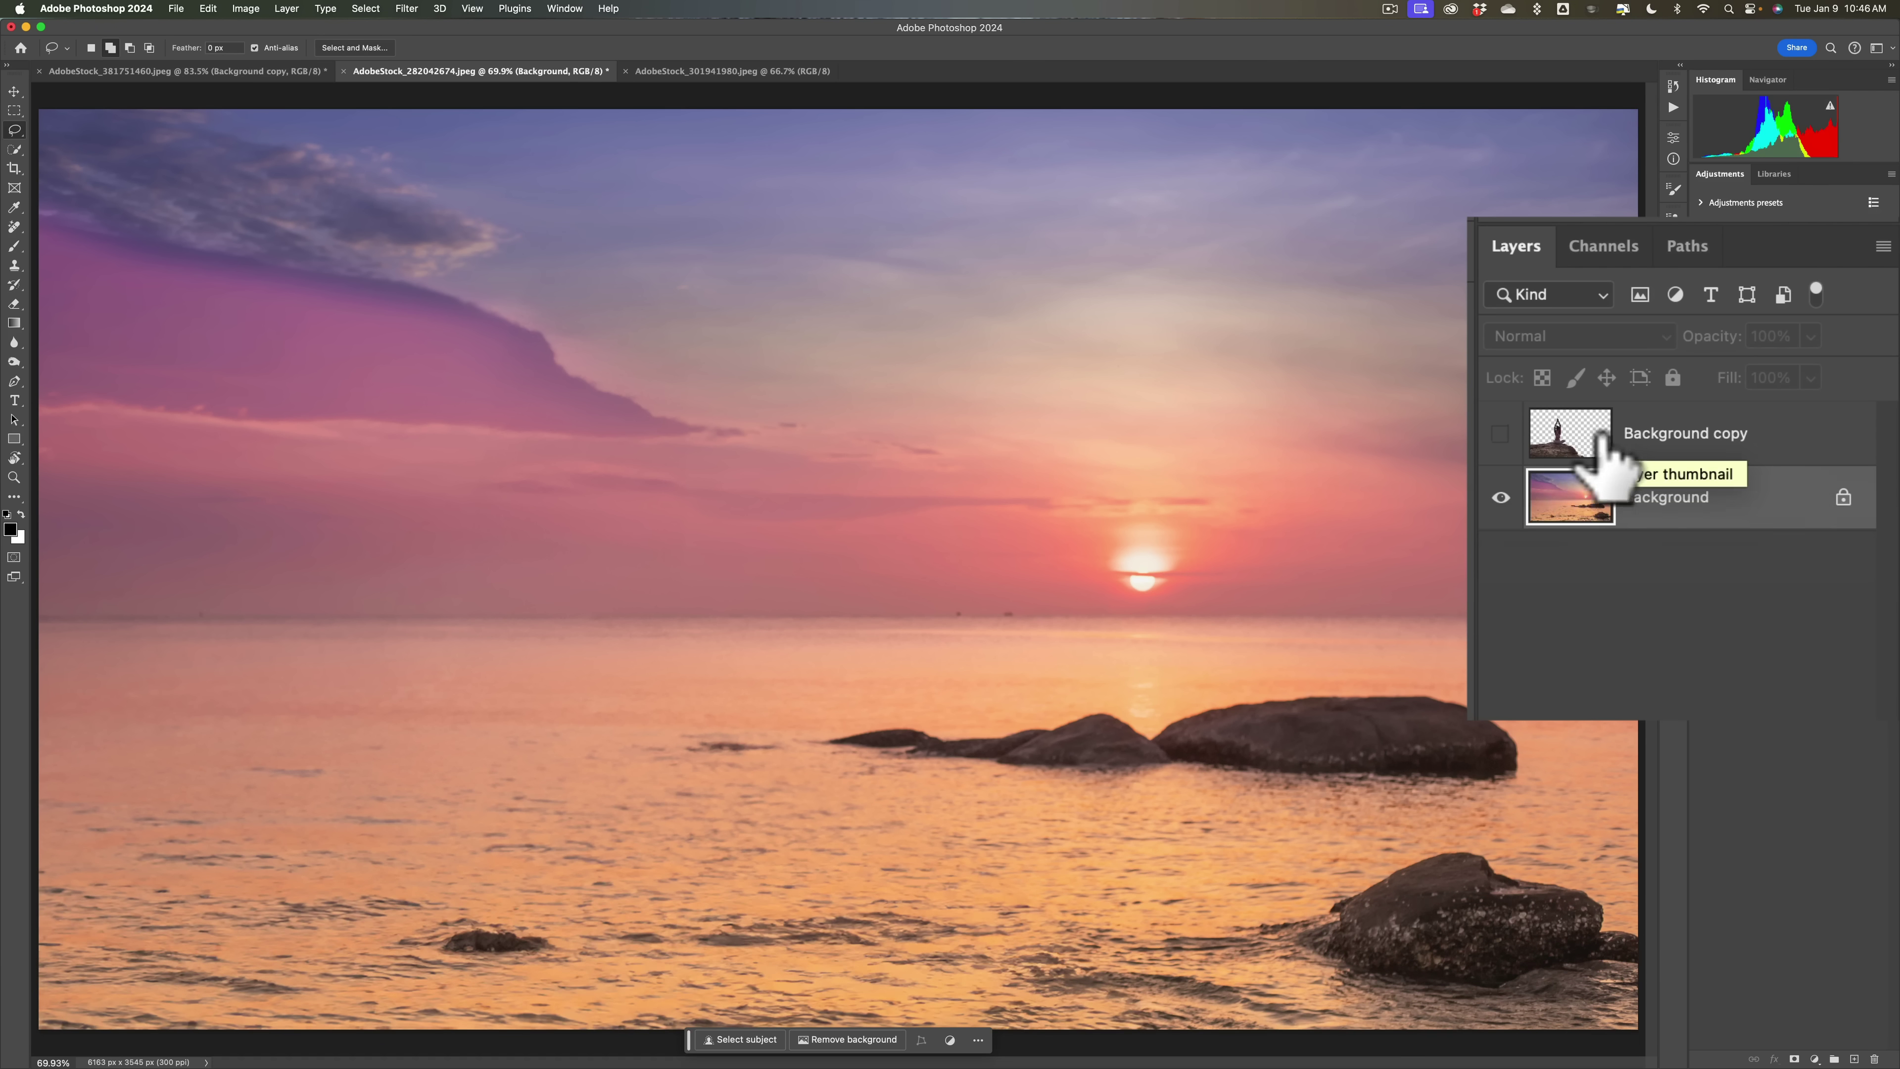
left_click(1500, 433)
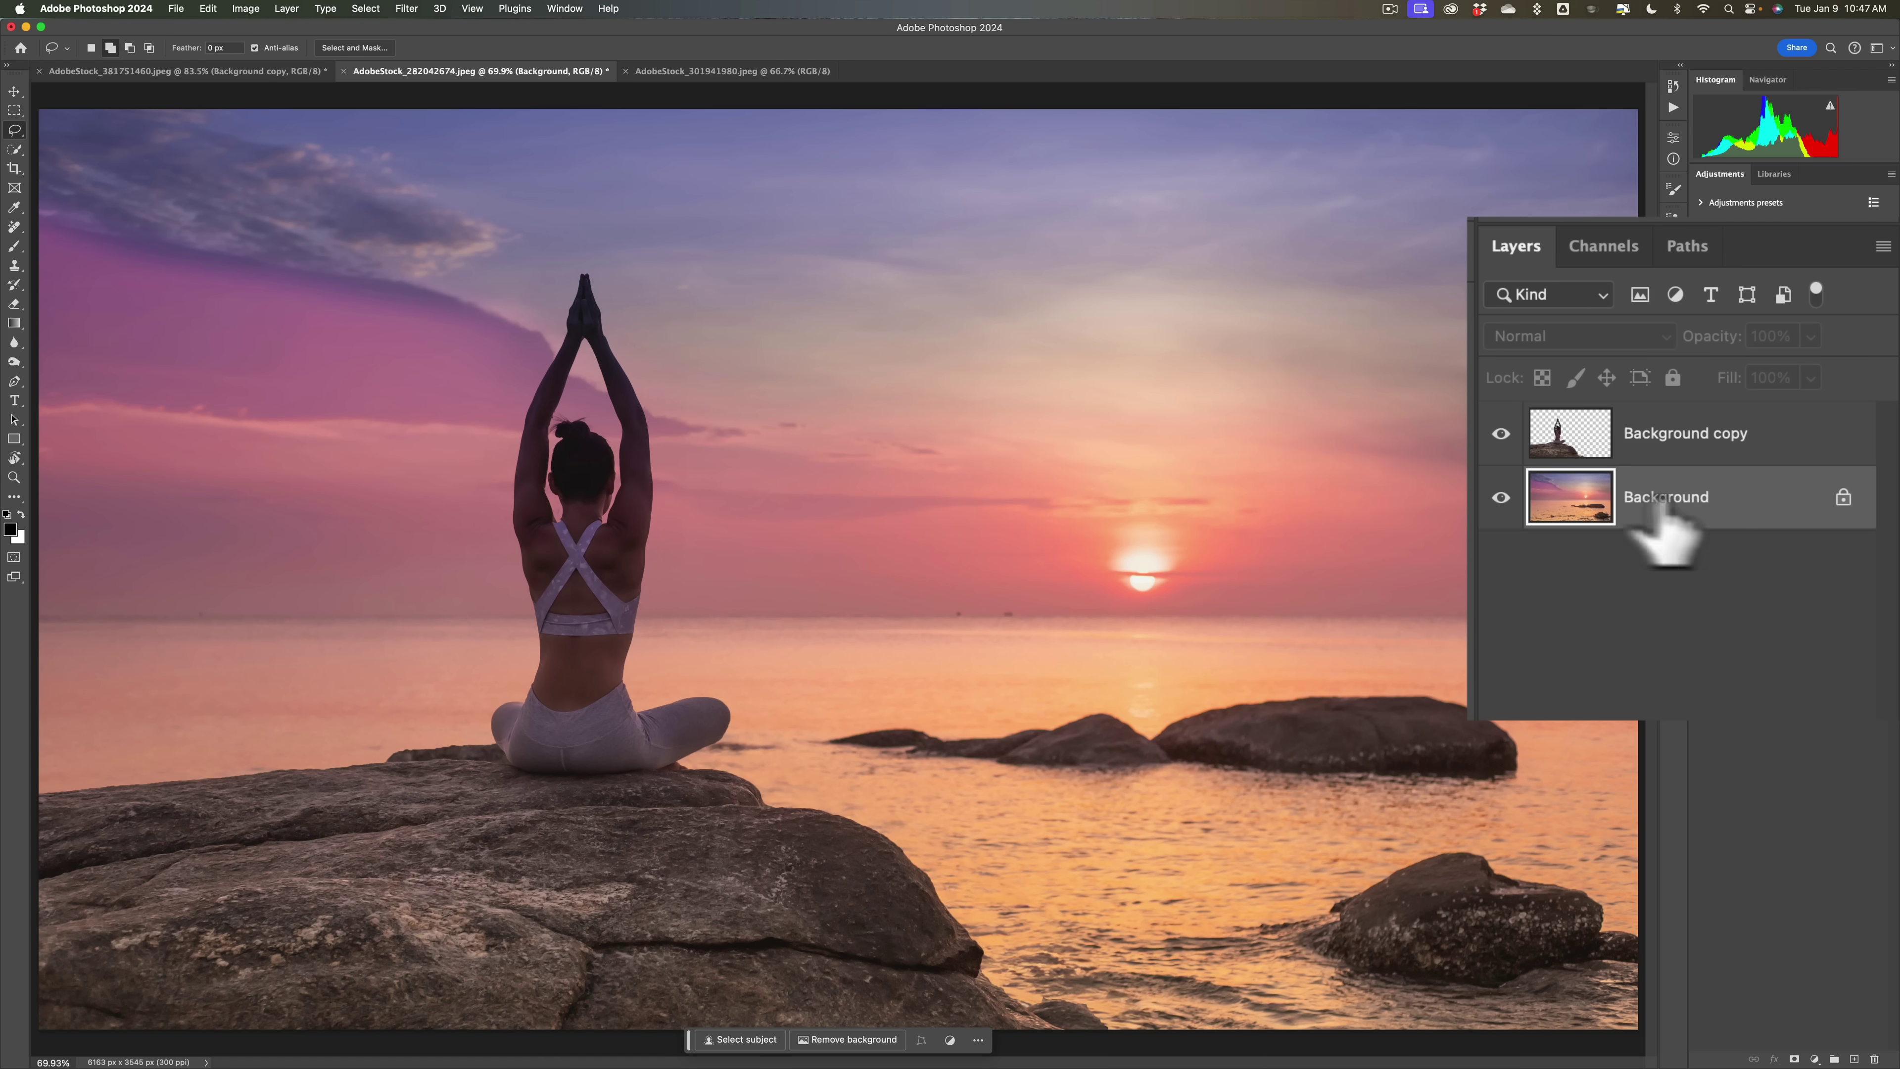
Step: Convert the Background layer for smart filters and apply Motion Blur with an angle of 2° and a distance of 563 pixels
left_click(406, 9)
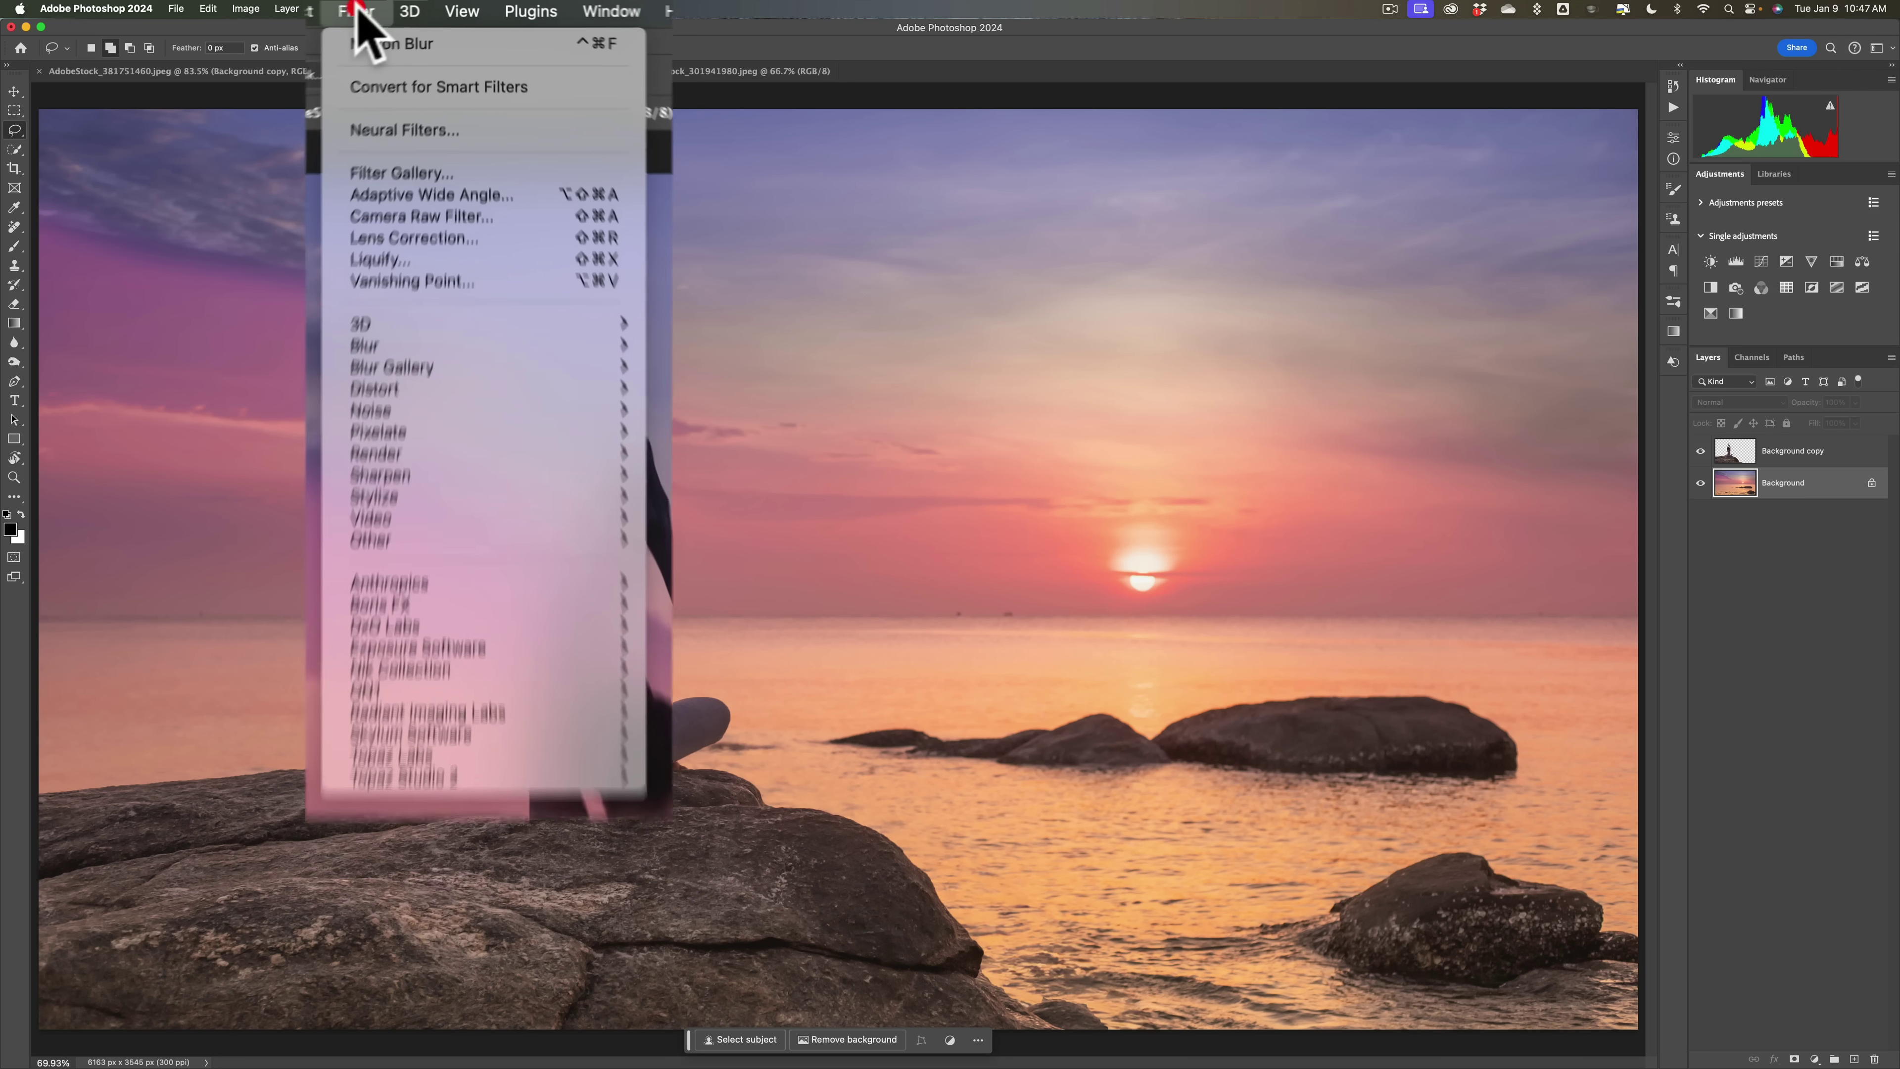
left_click(356, 109)
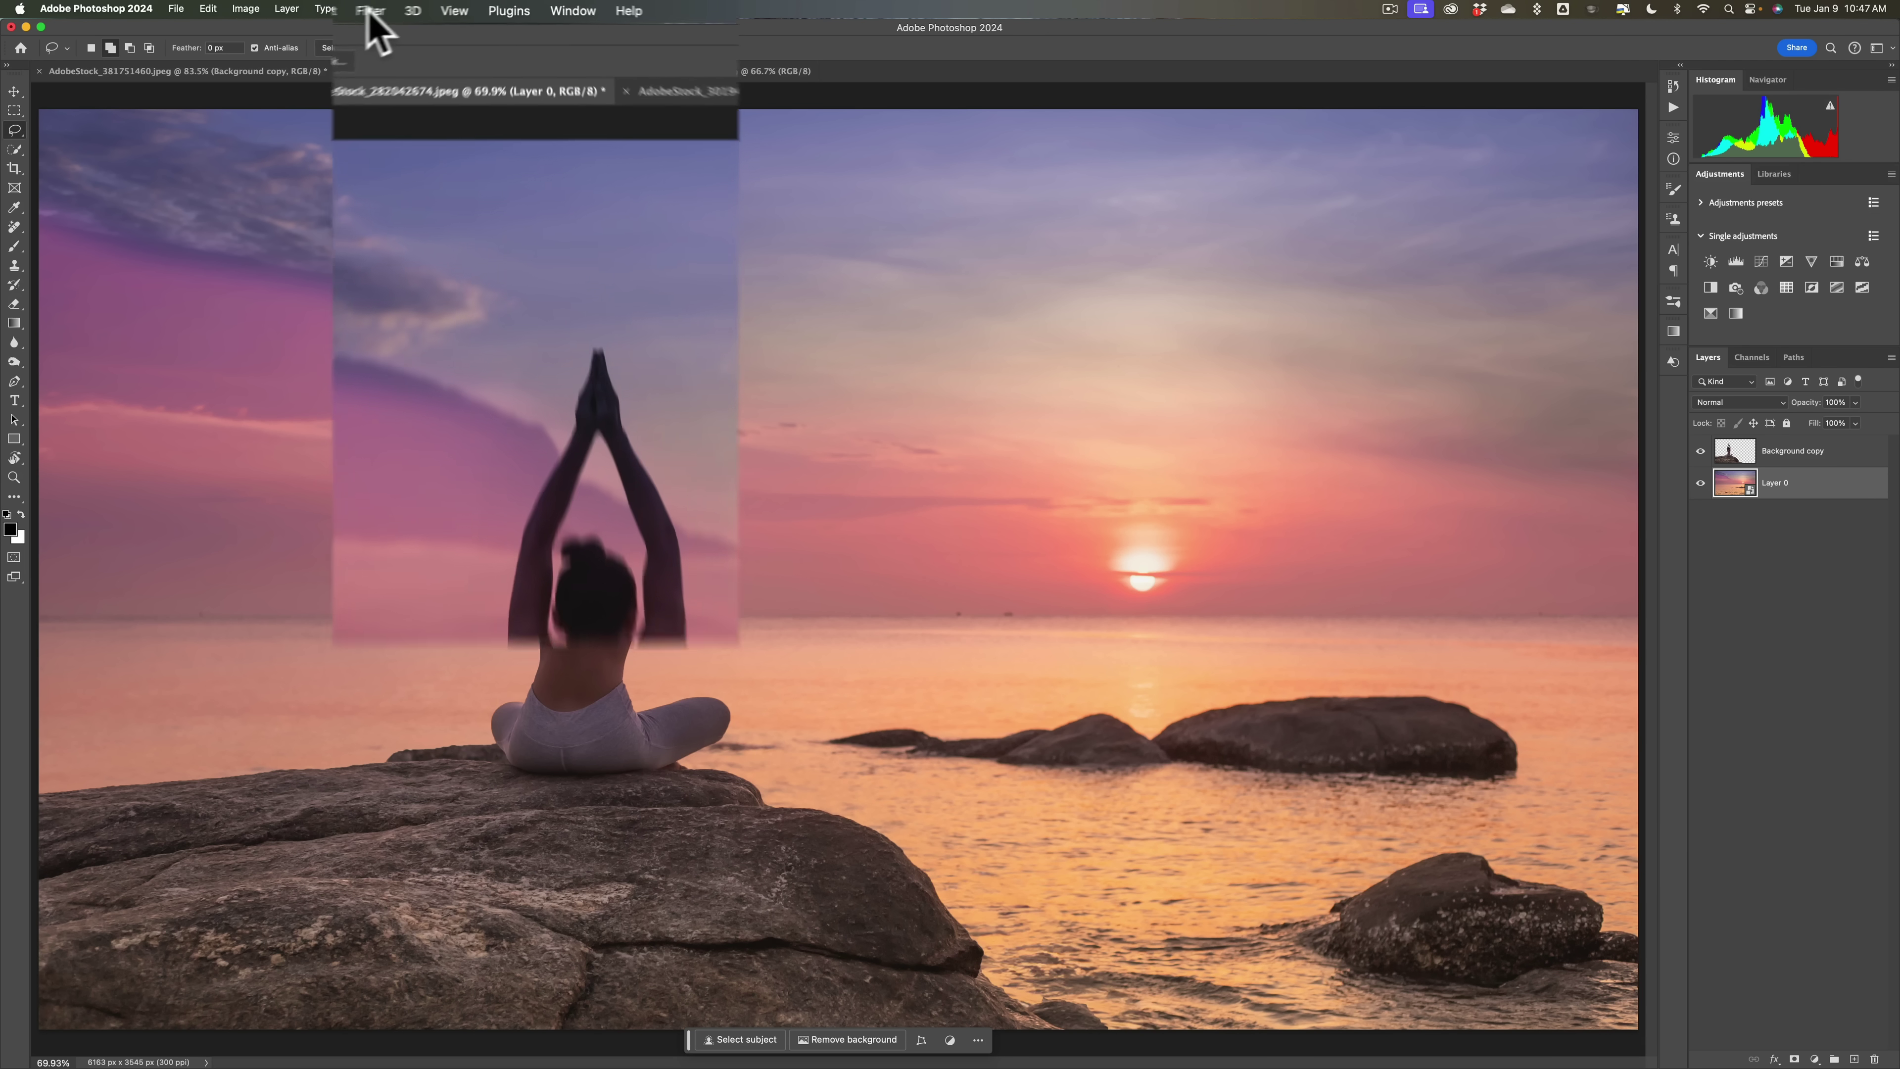
left_click(406, 8)
mouse_move(432, 461)
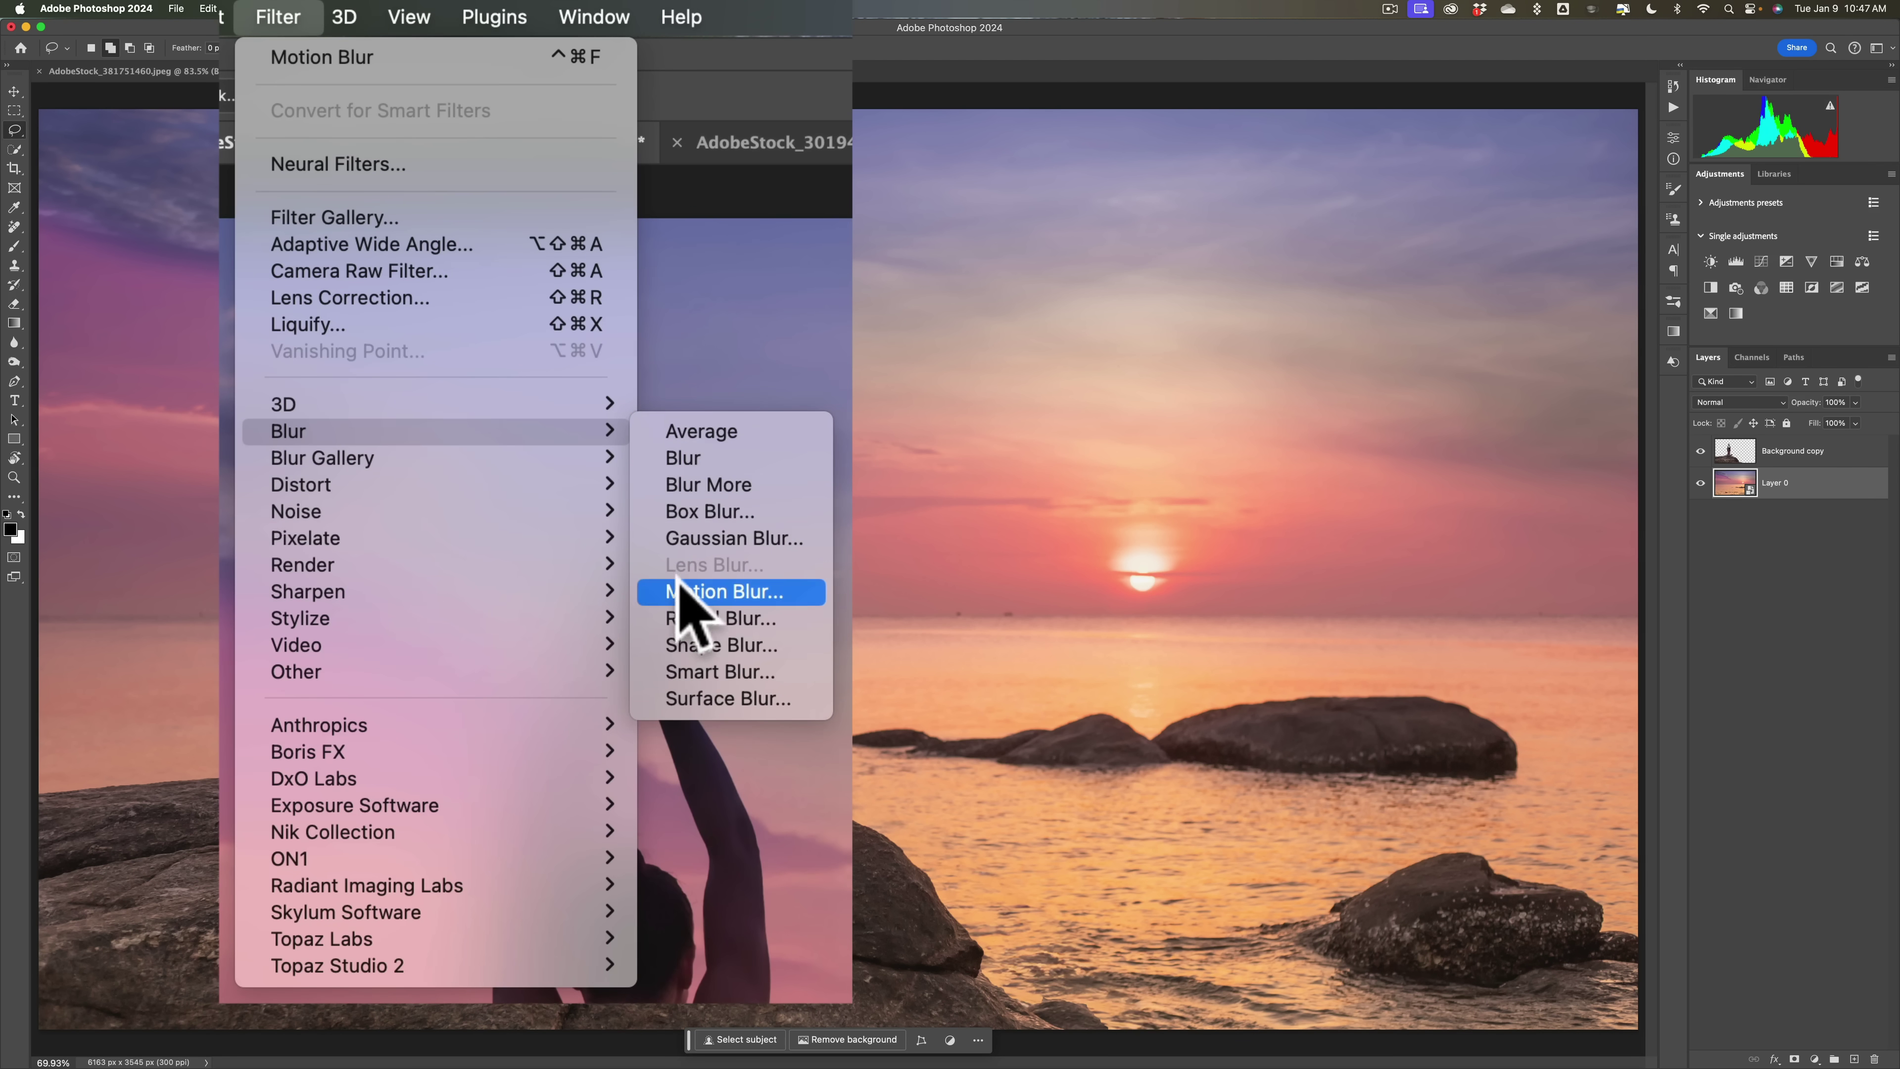
left_click(724, 592)
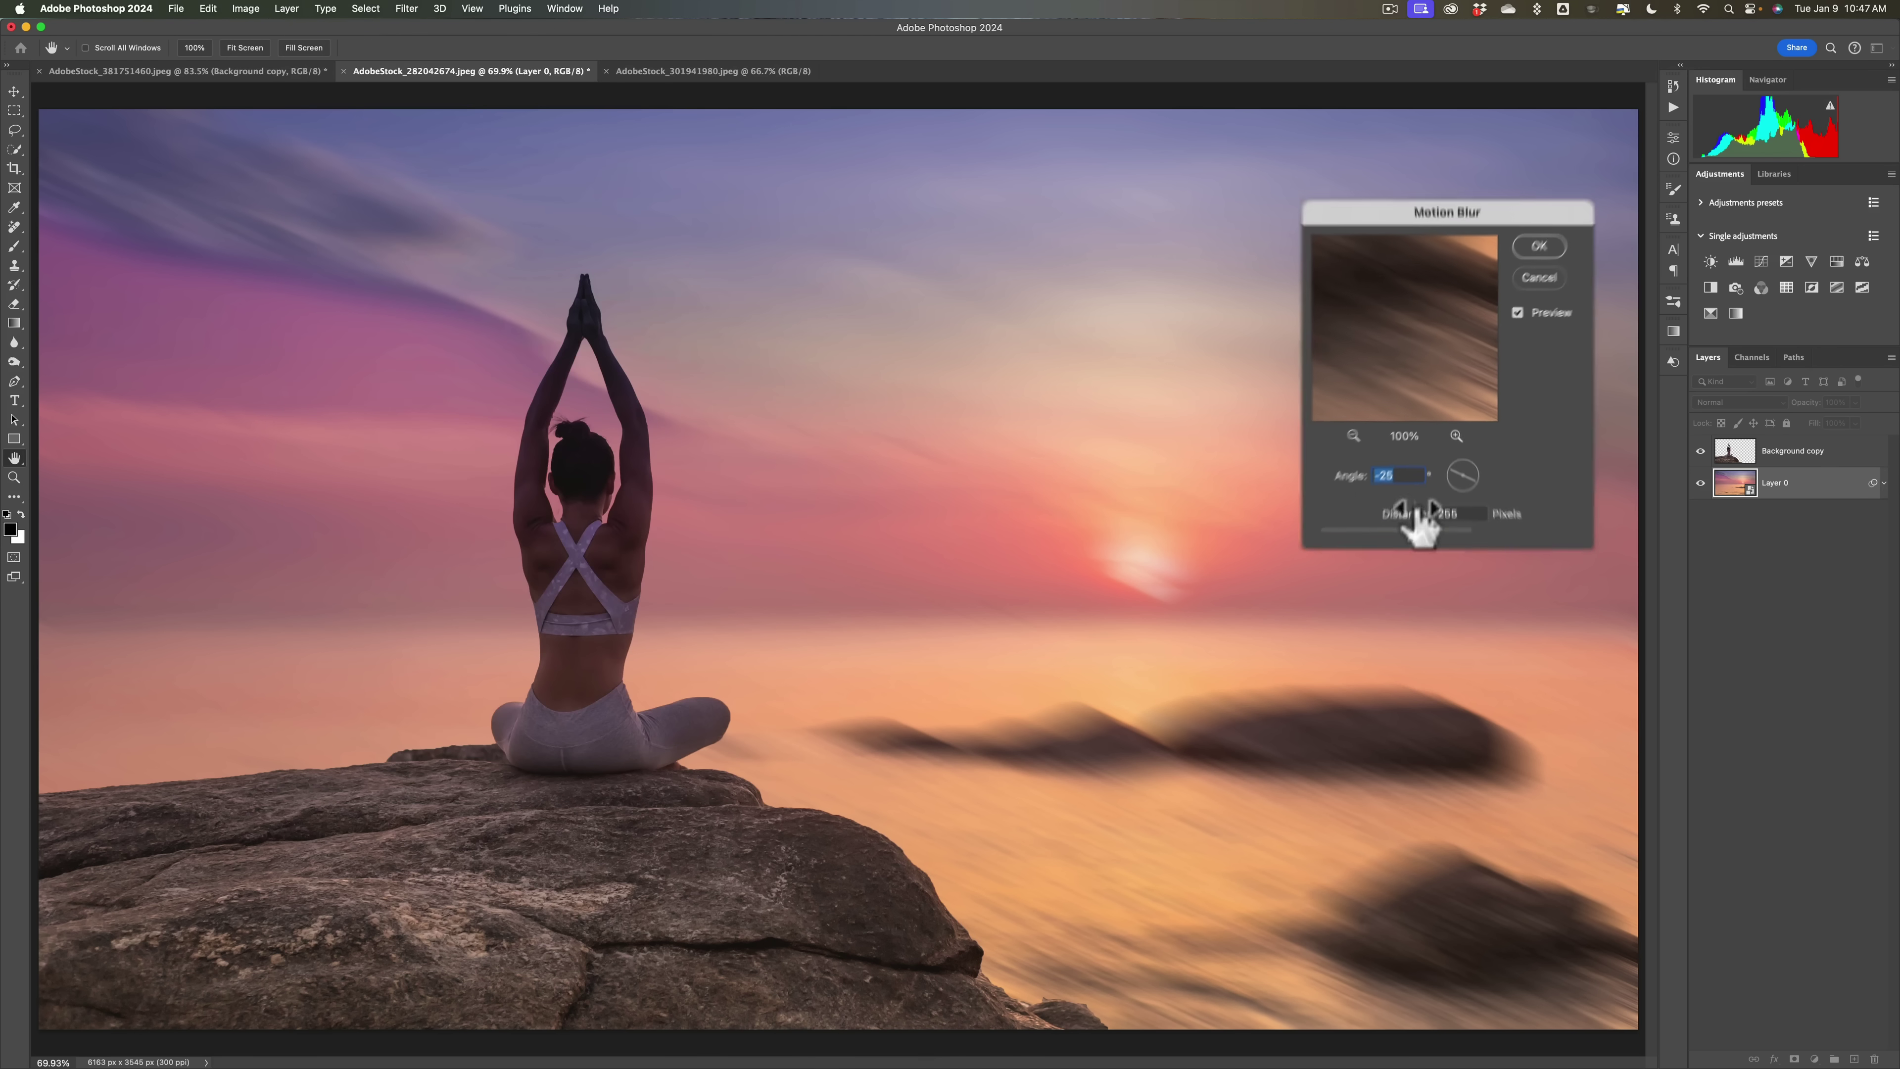
left_click(1448, 473)
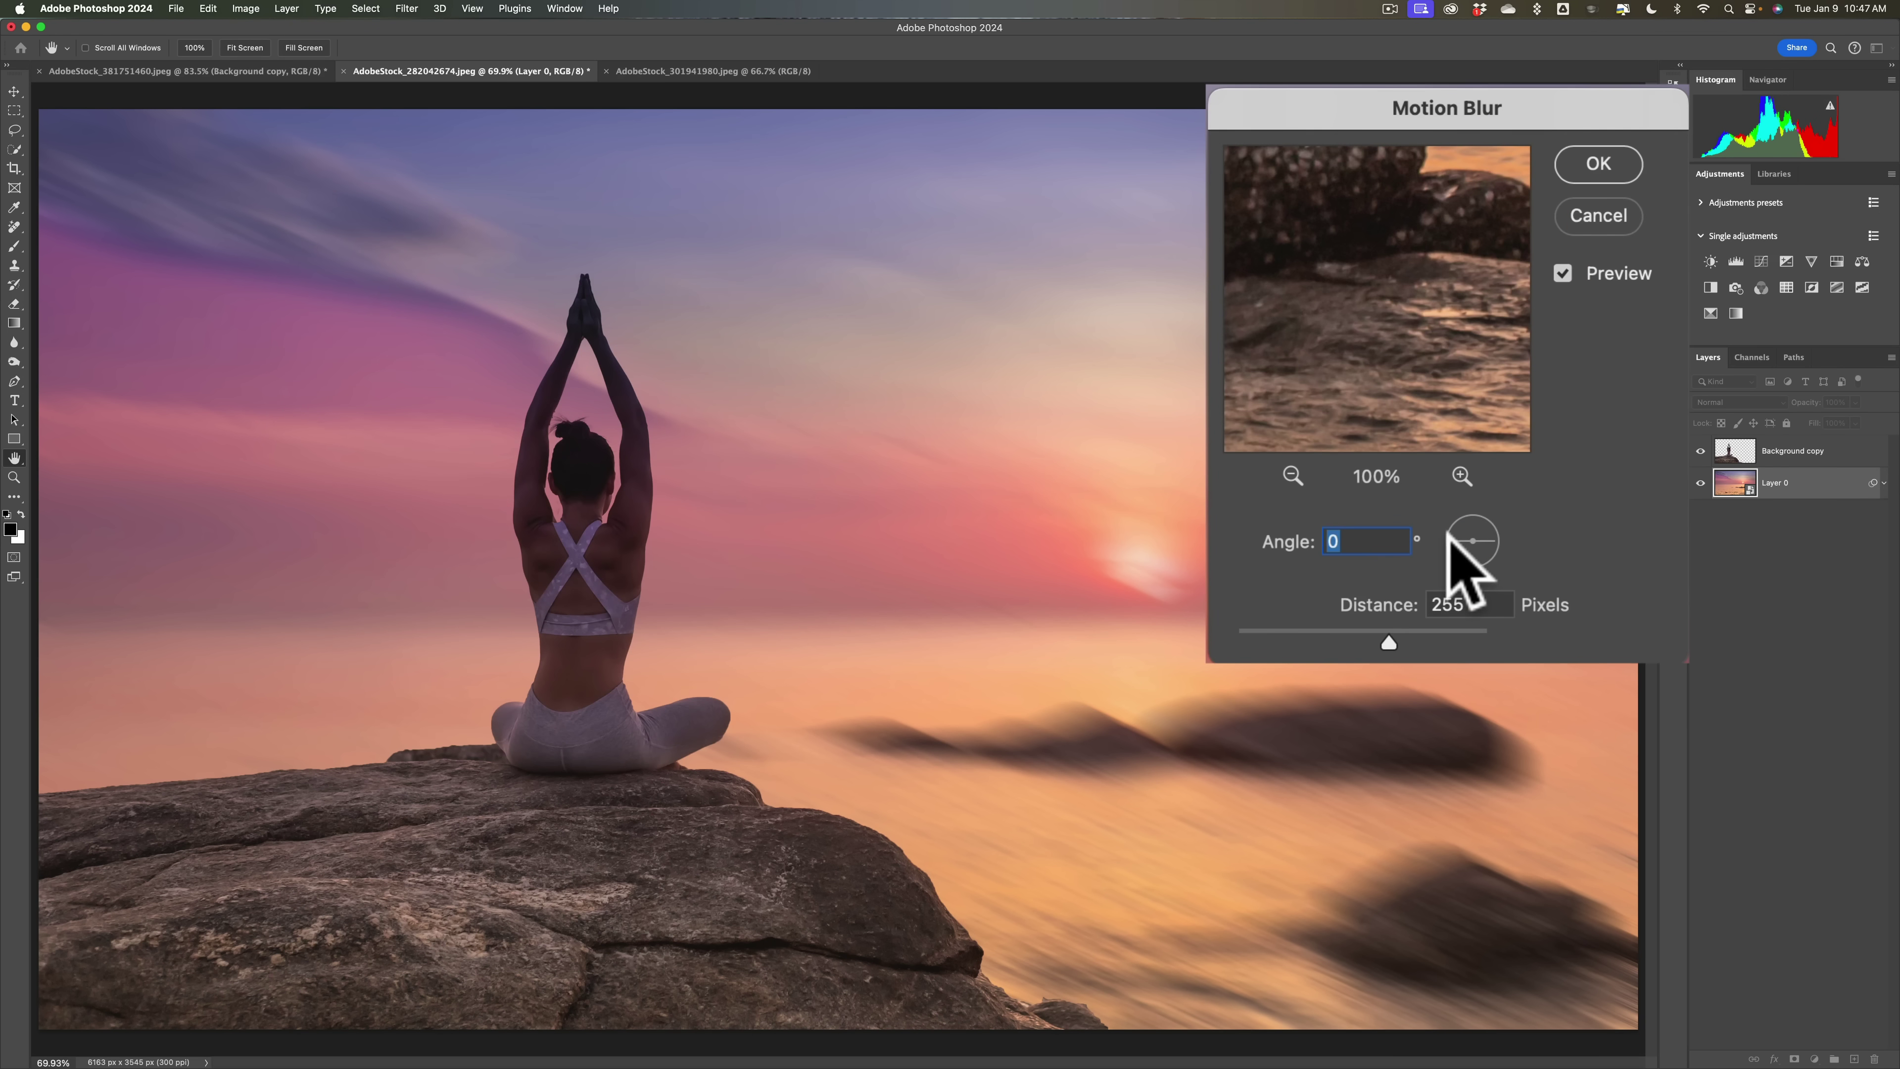
left_click(1449, 537)
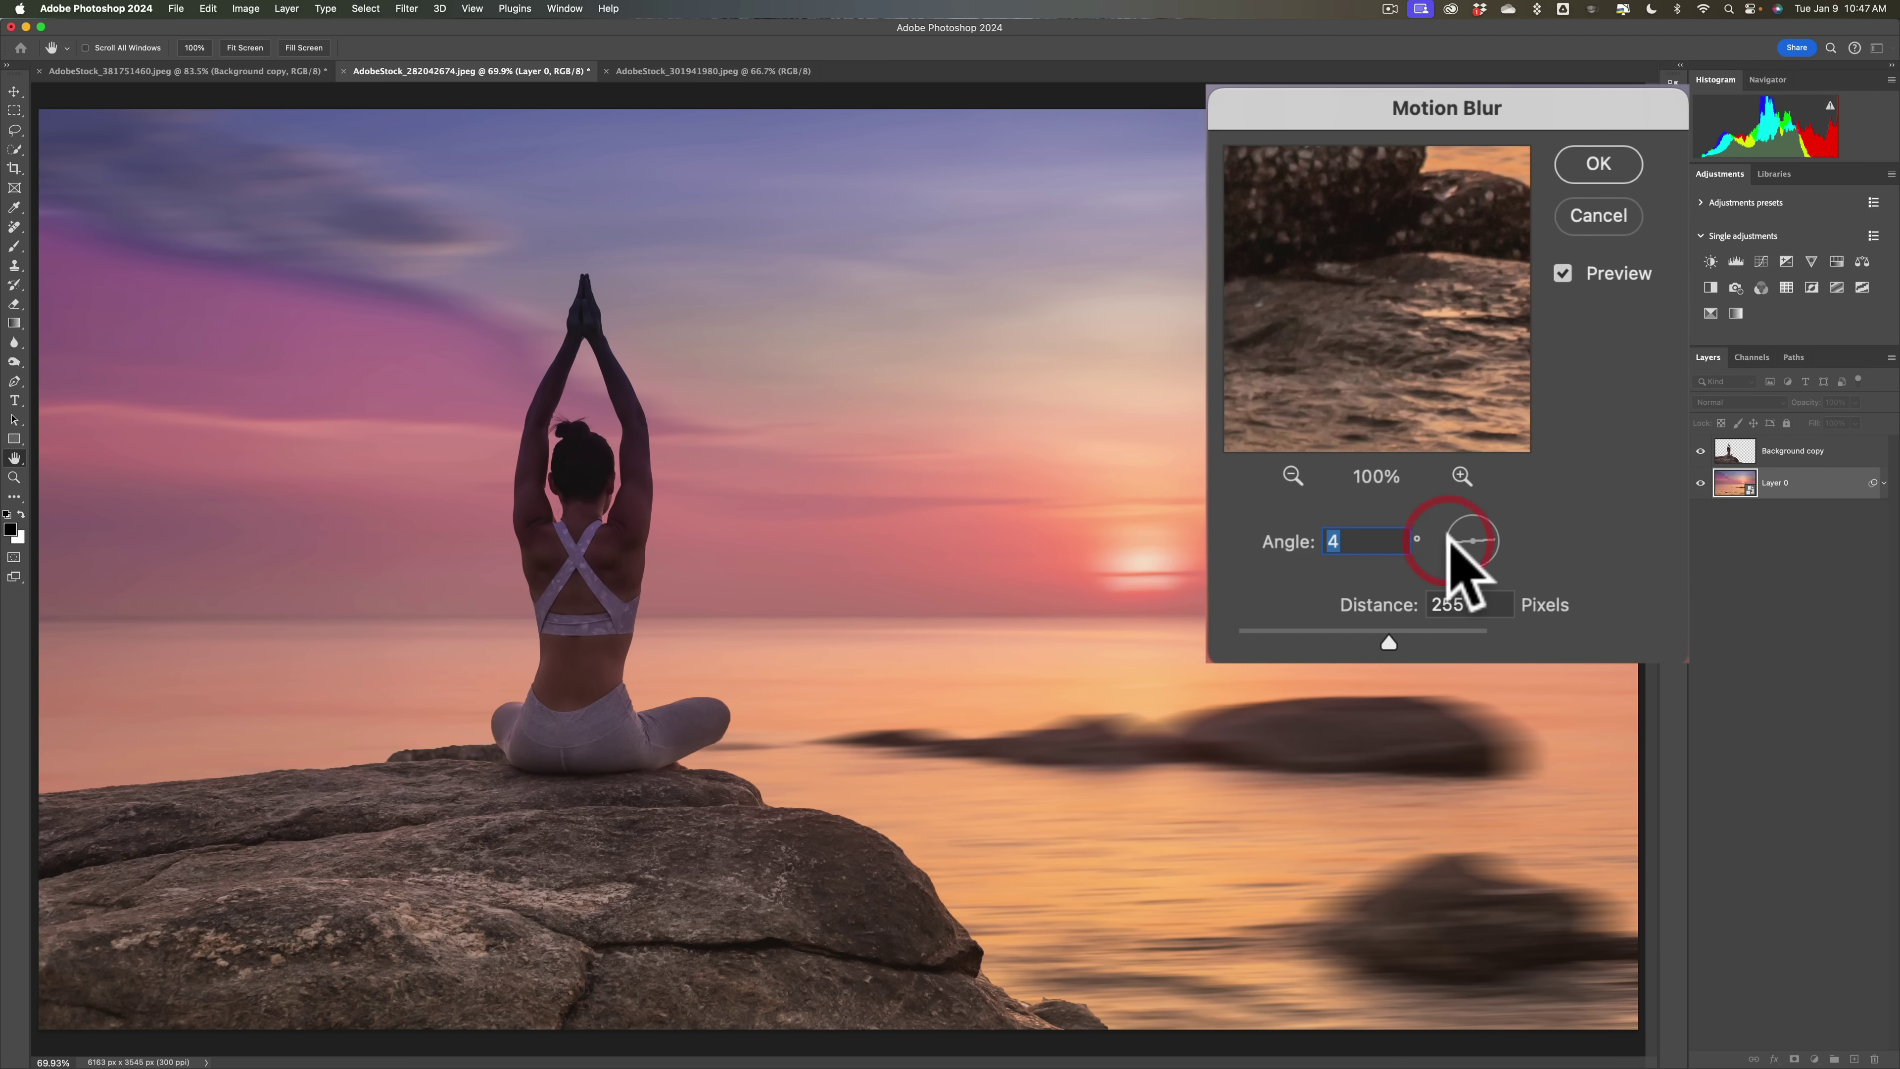
left_click(1450, 540)
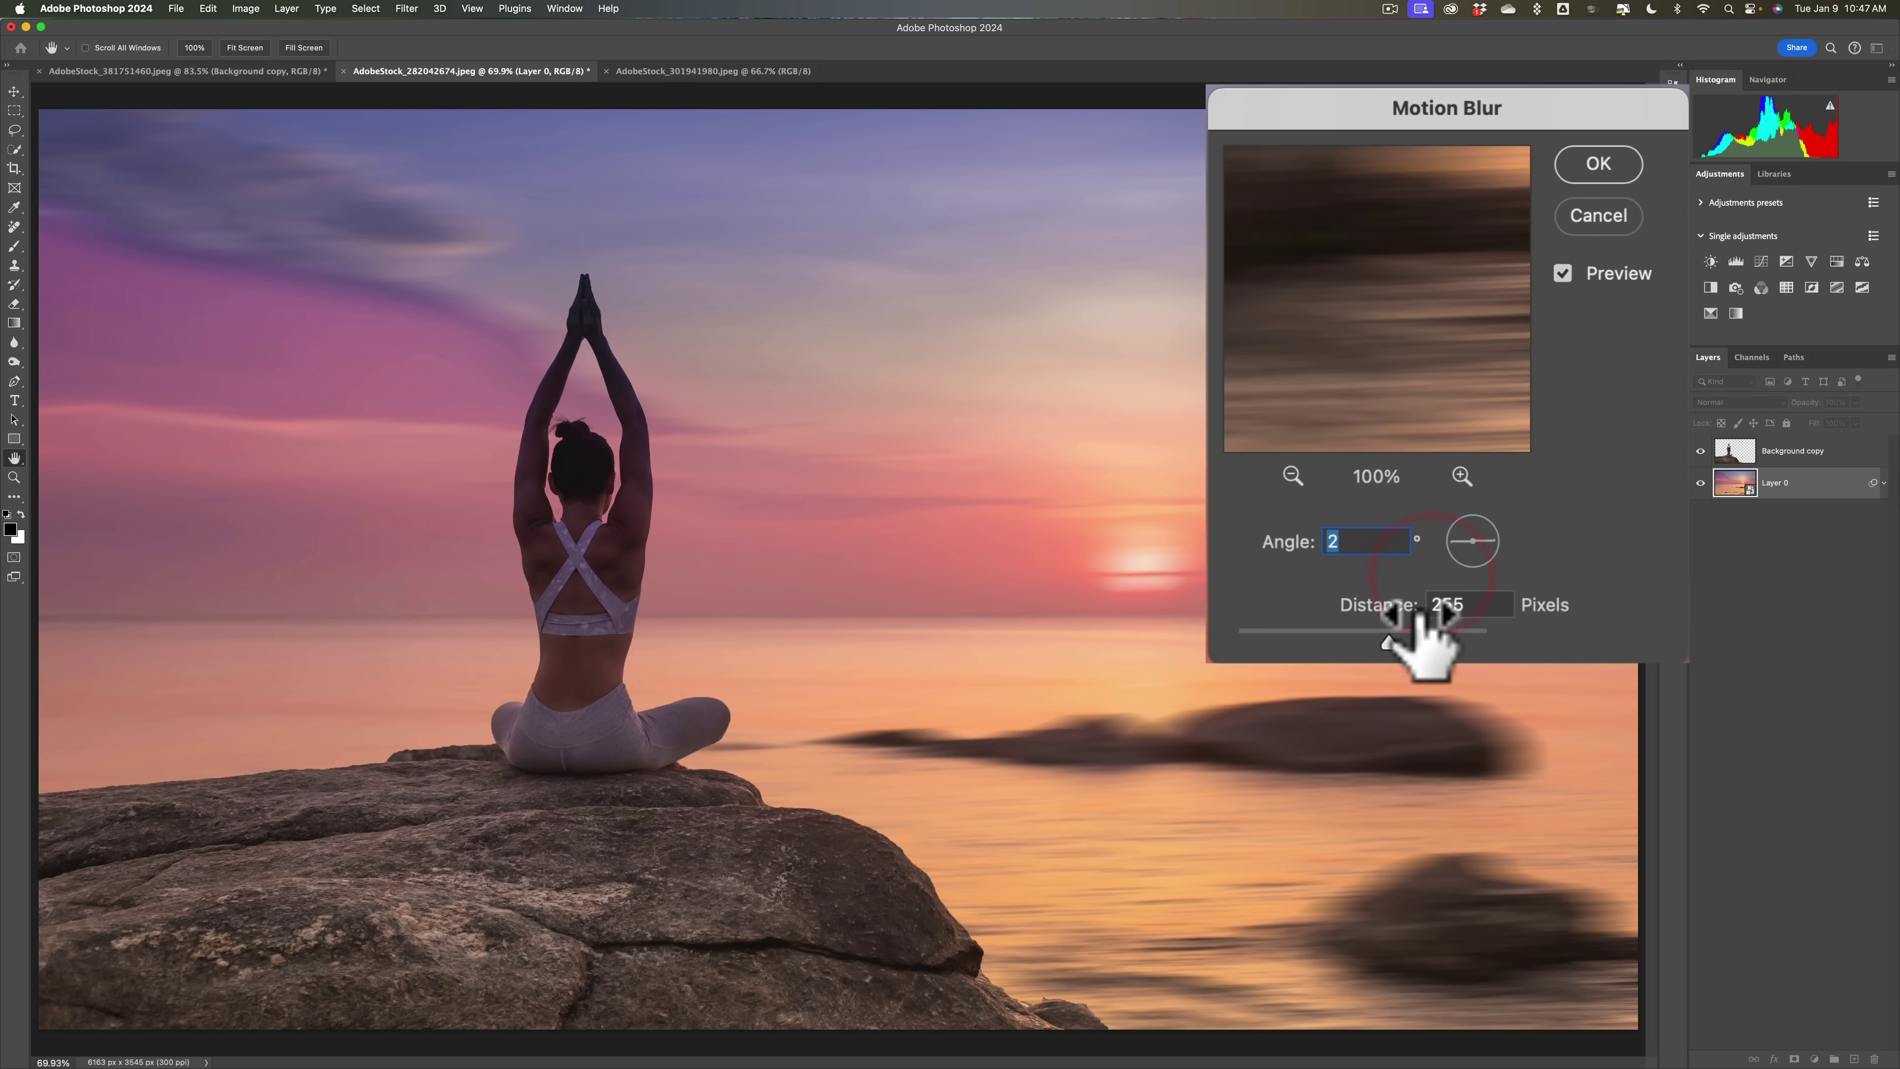
left_click(1409, 631)
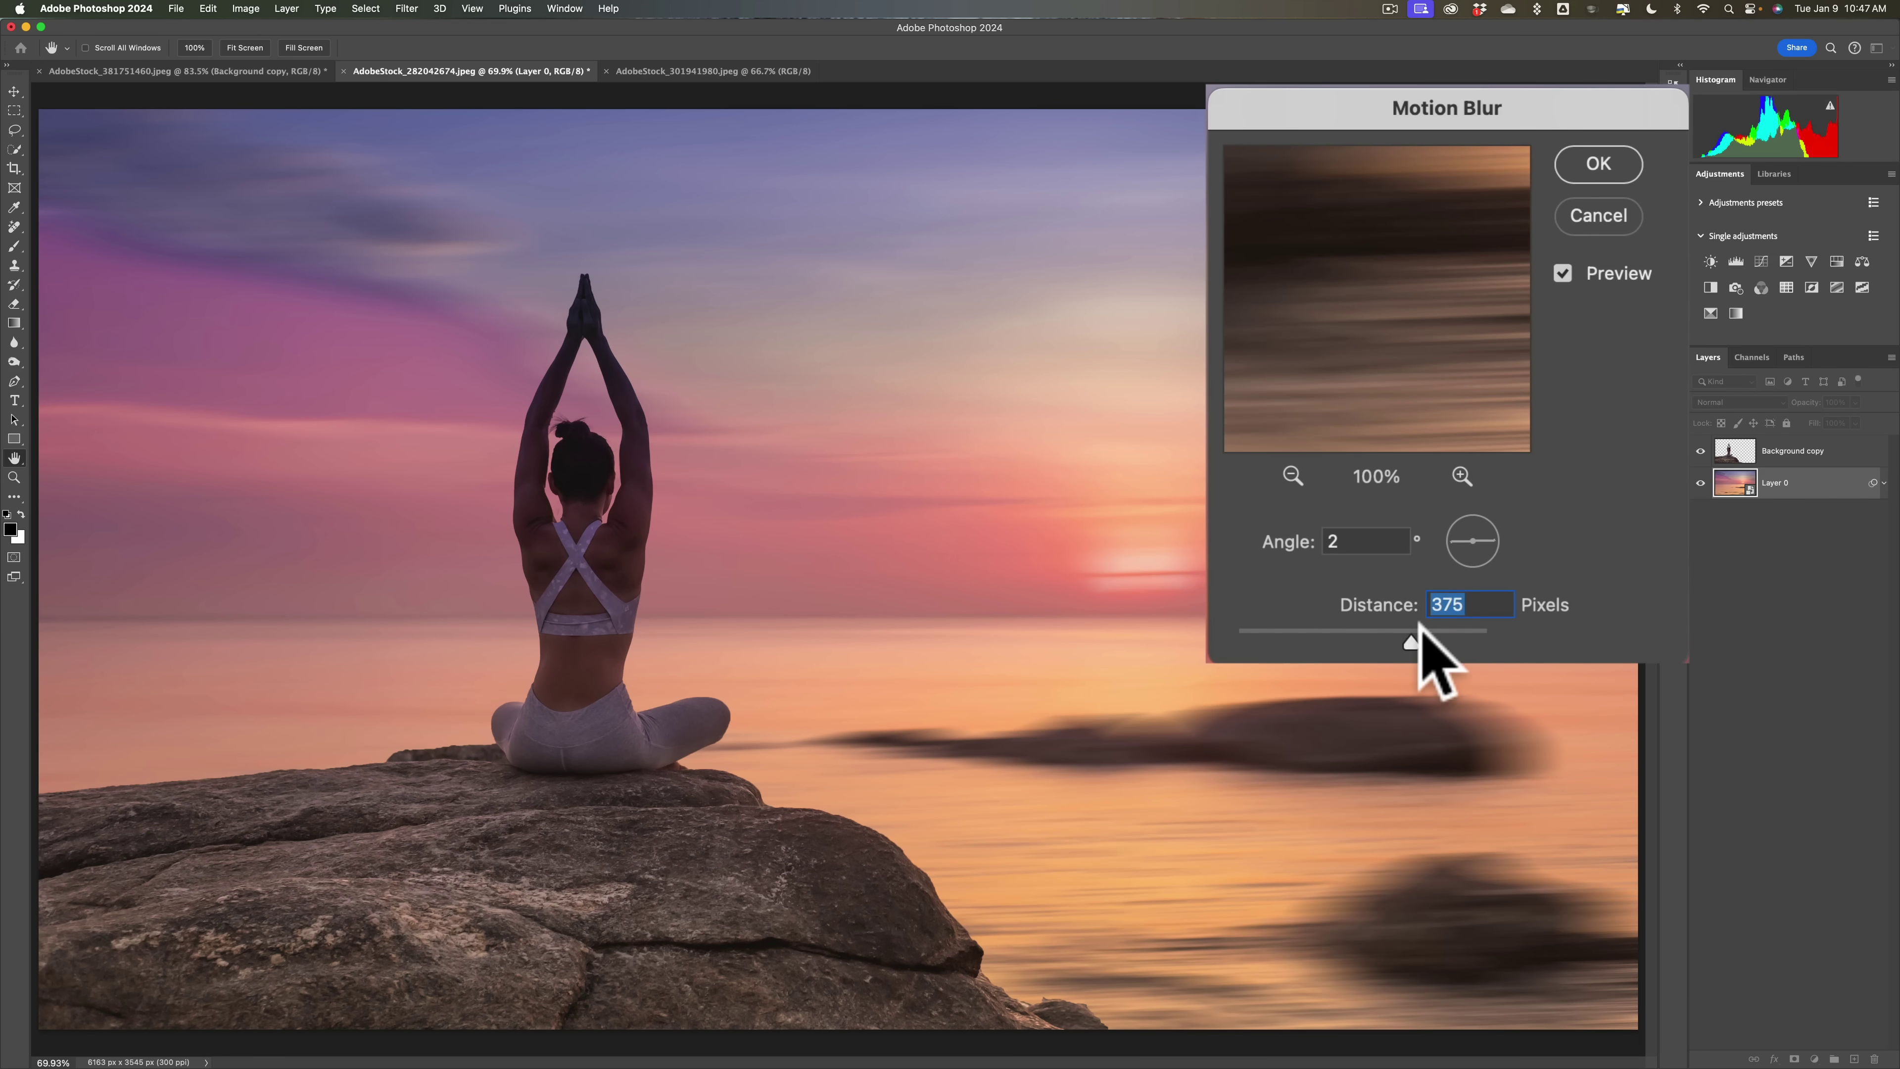
left_click(1430, 631)
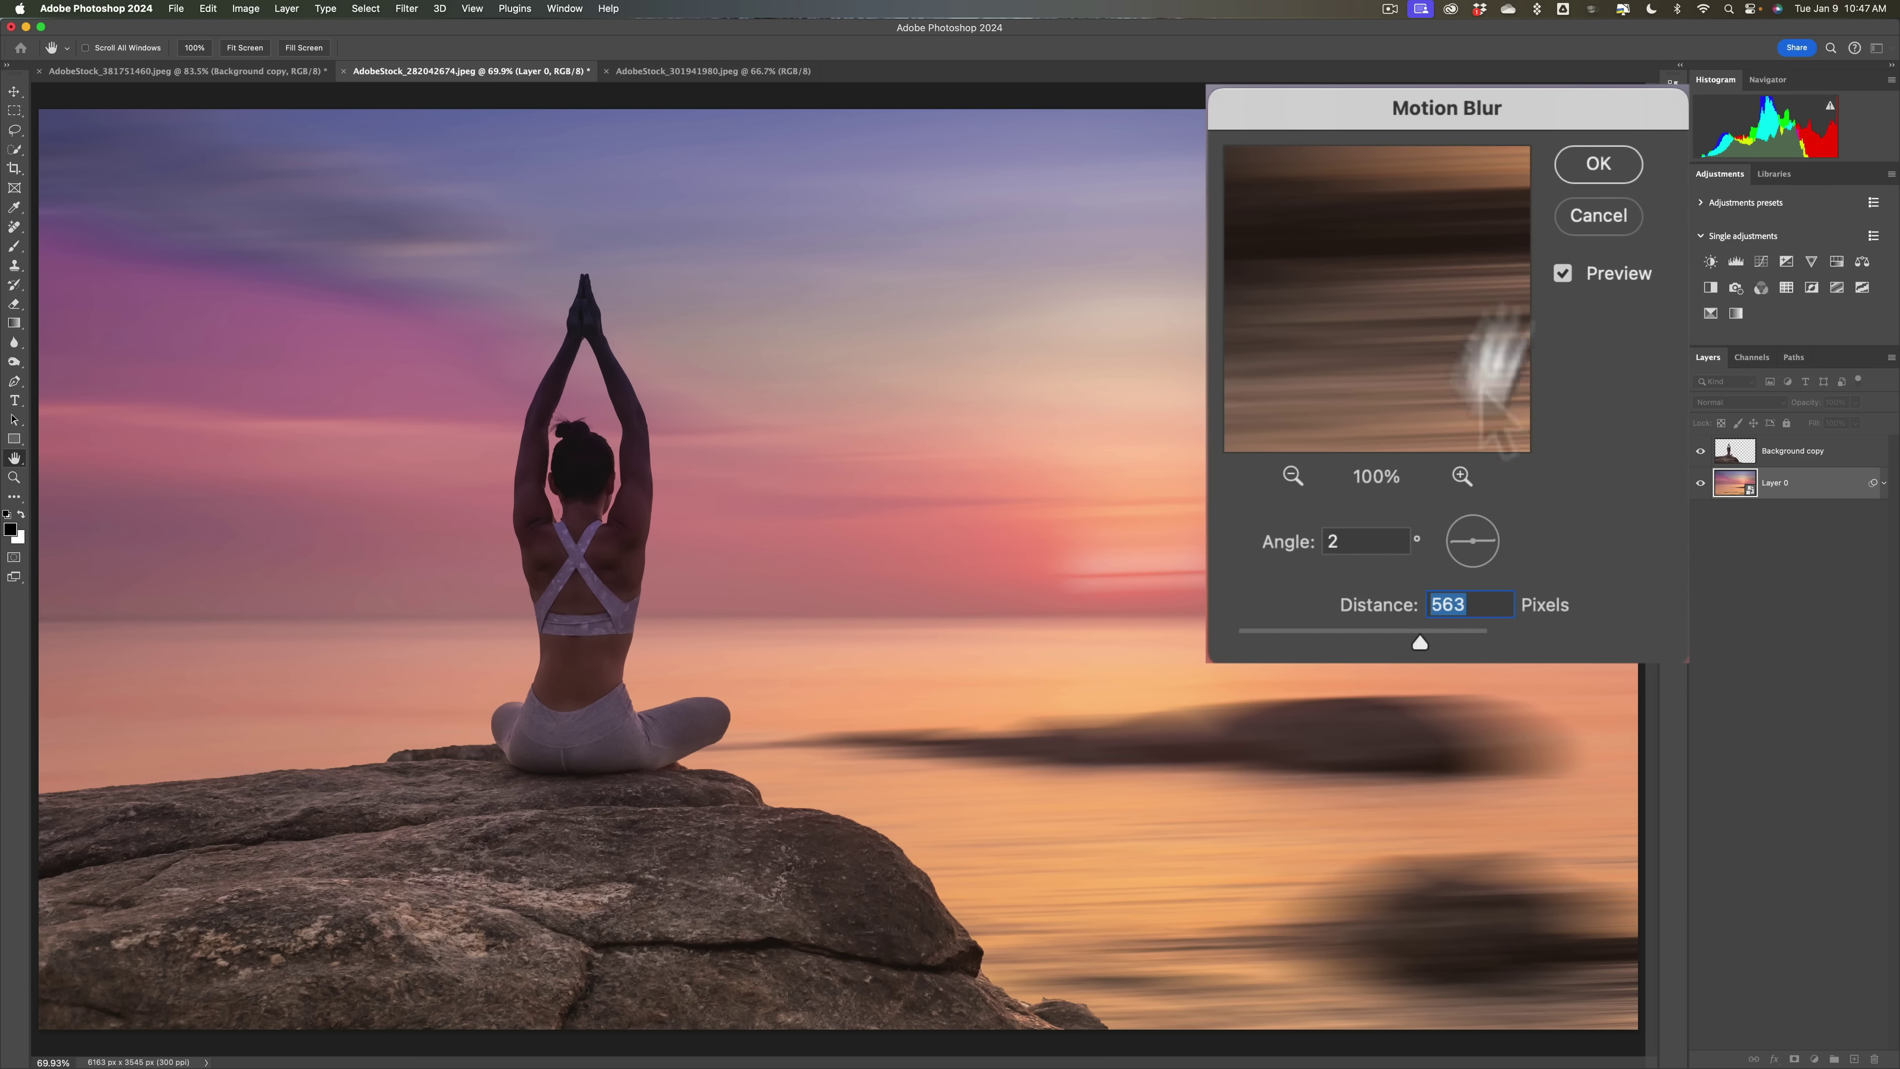
left_click(1607, 159)
key("l")
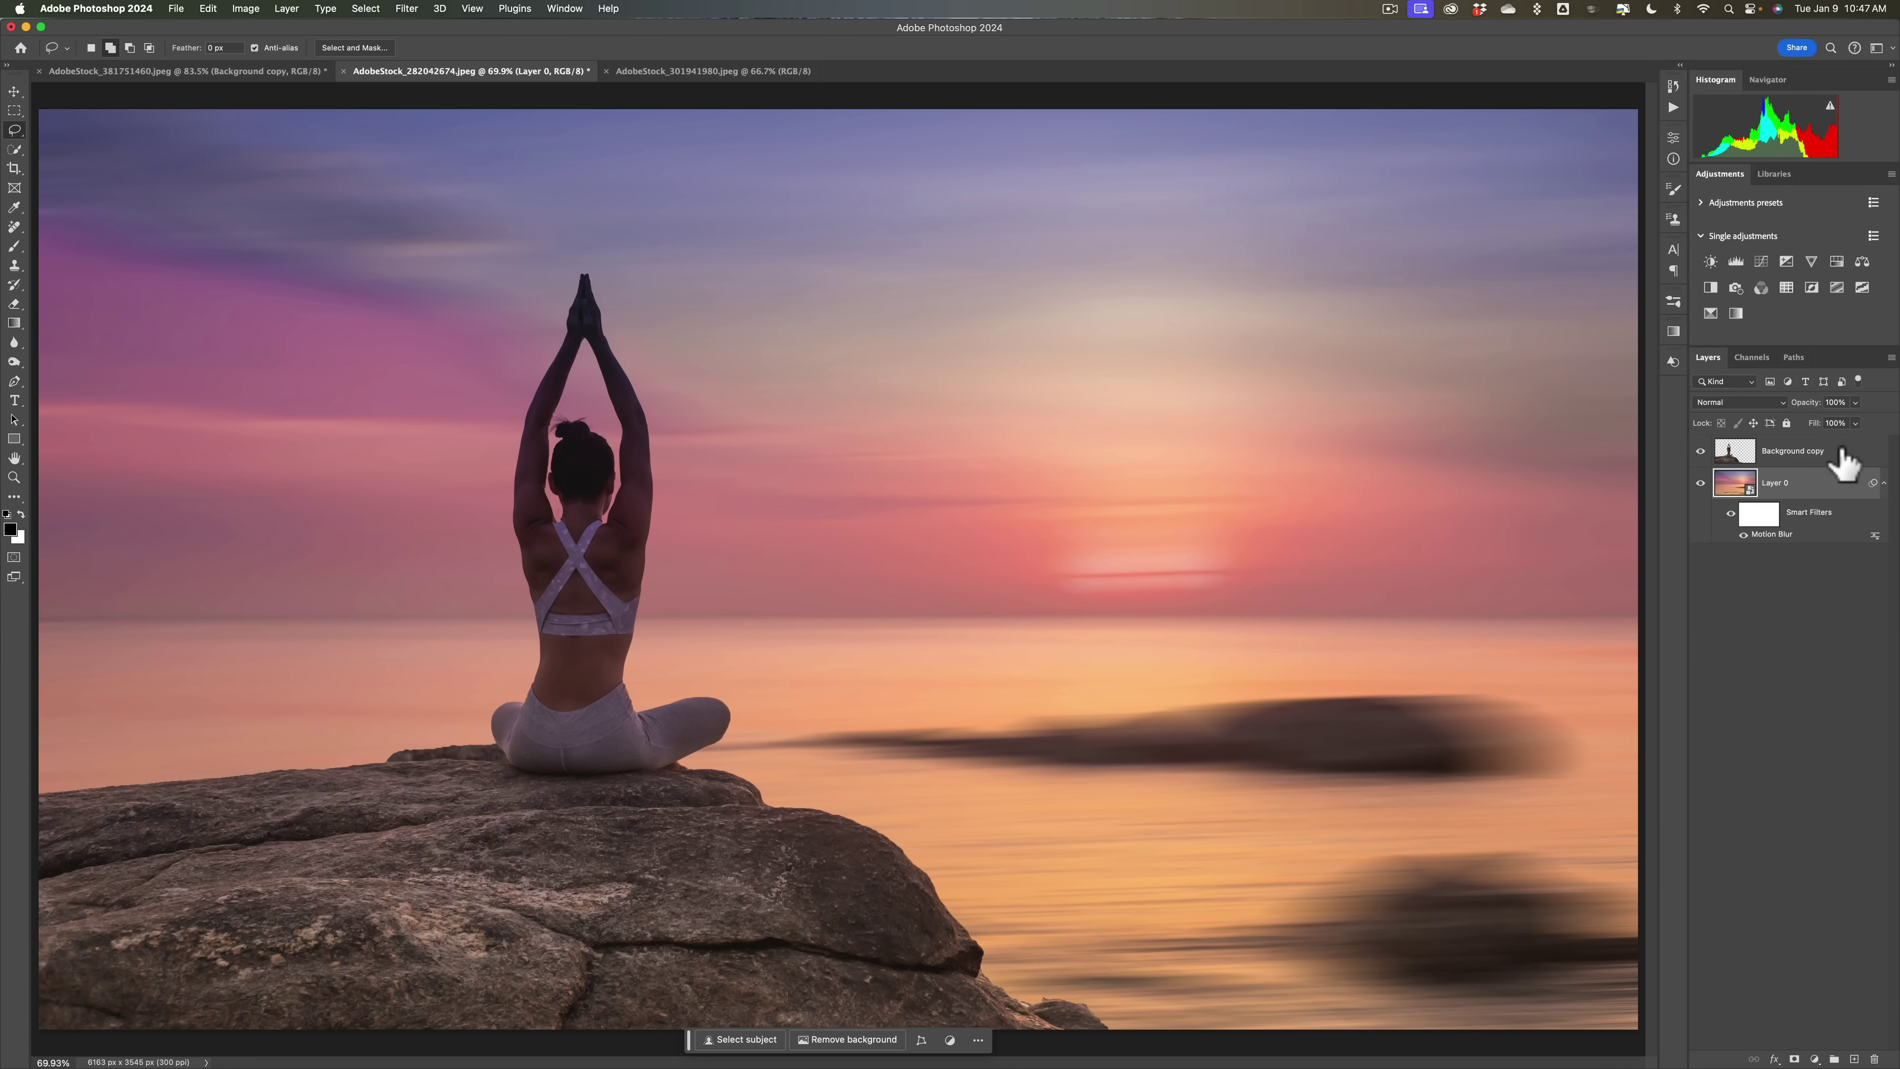
left_click(1842, 463)
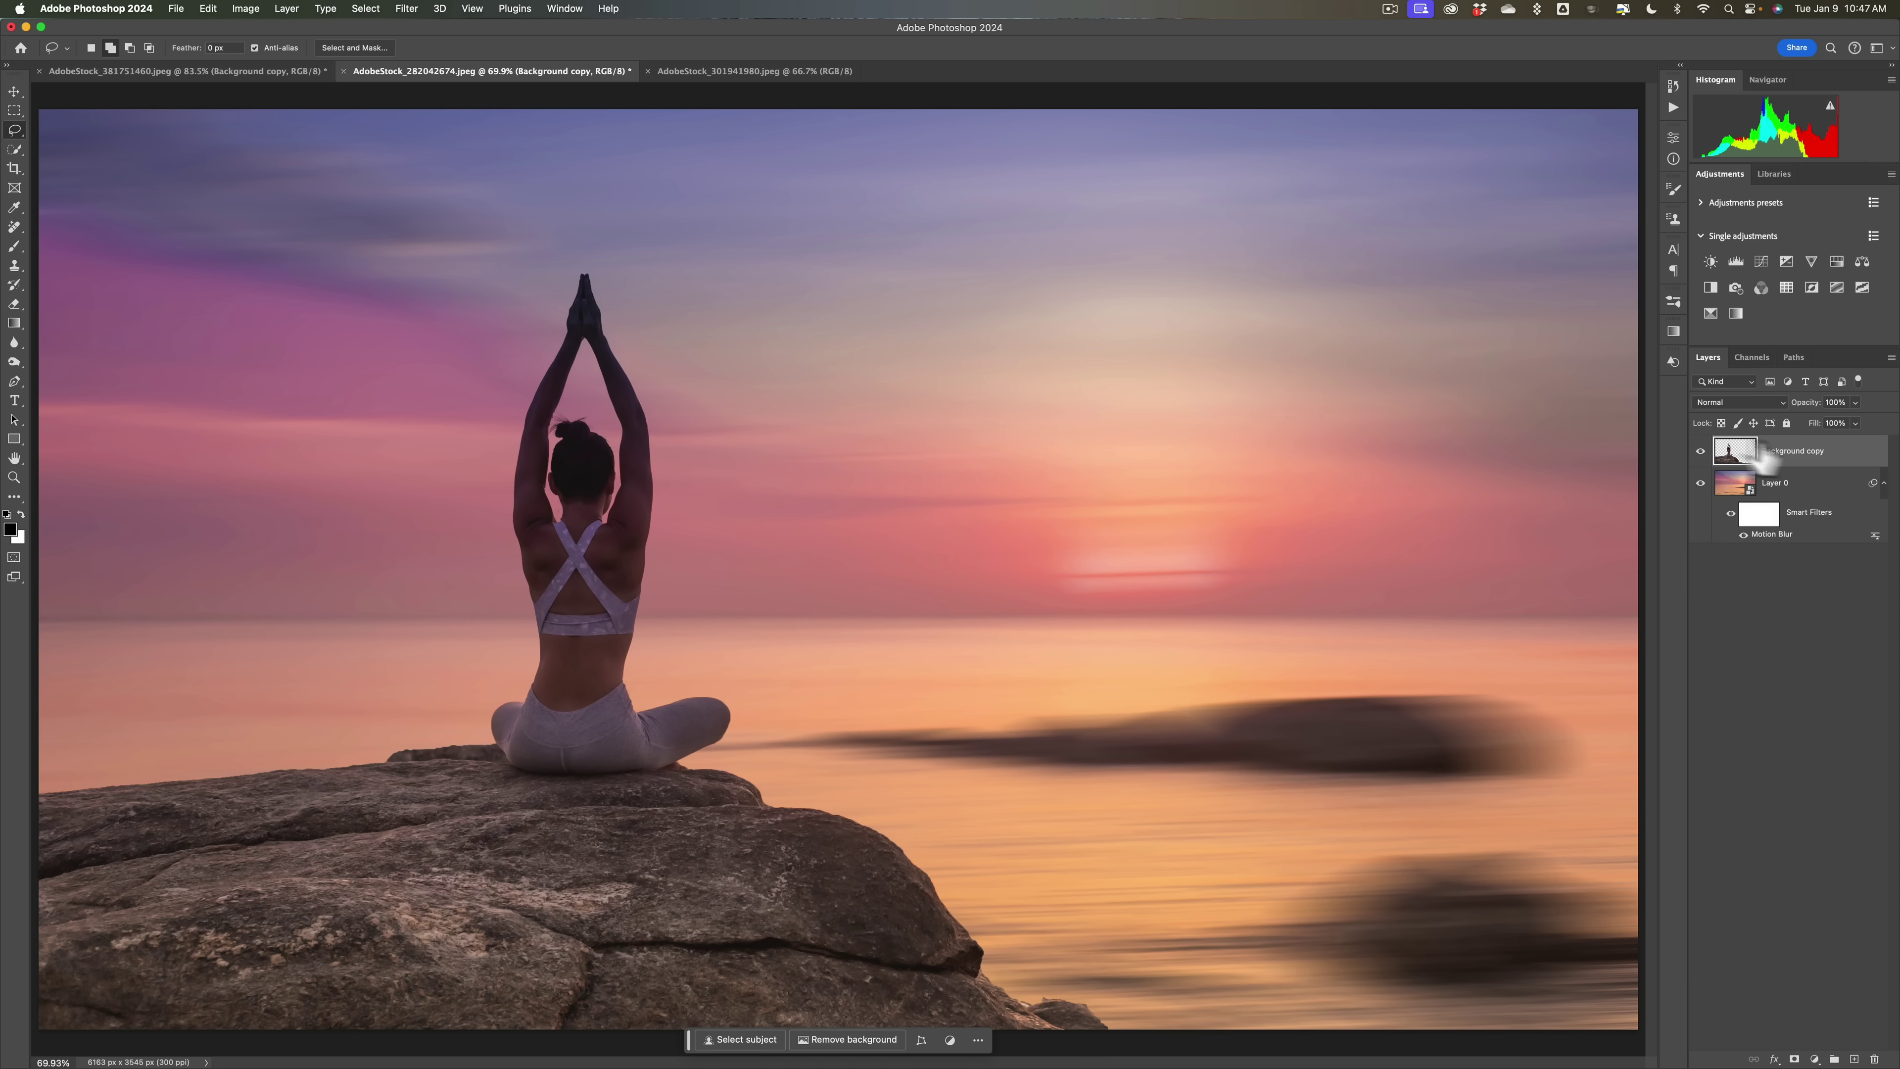
Step: Switch to AdobeStock_301941980.jpeg and select the embracing couple with Select Subject
left_click(751, 72)
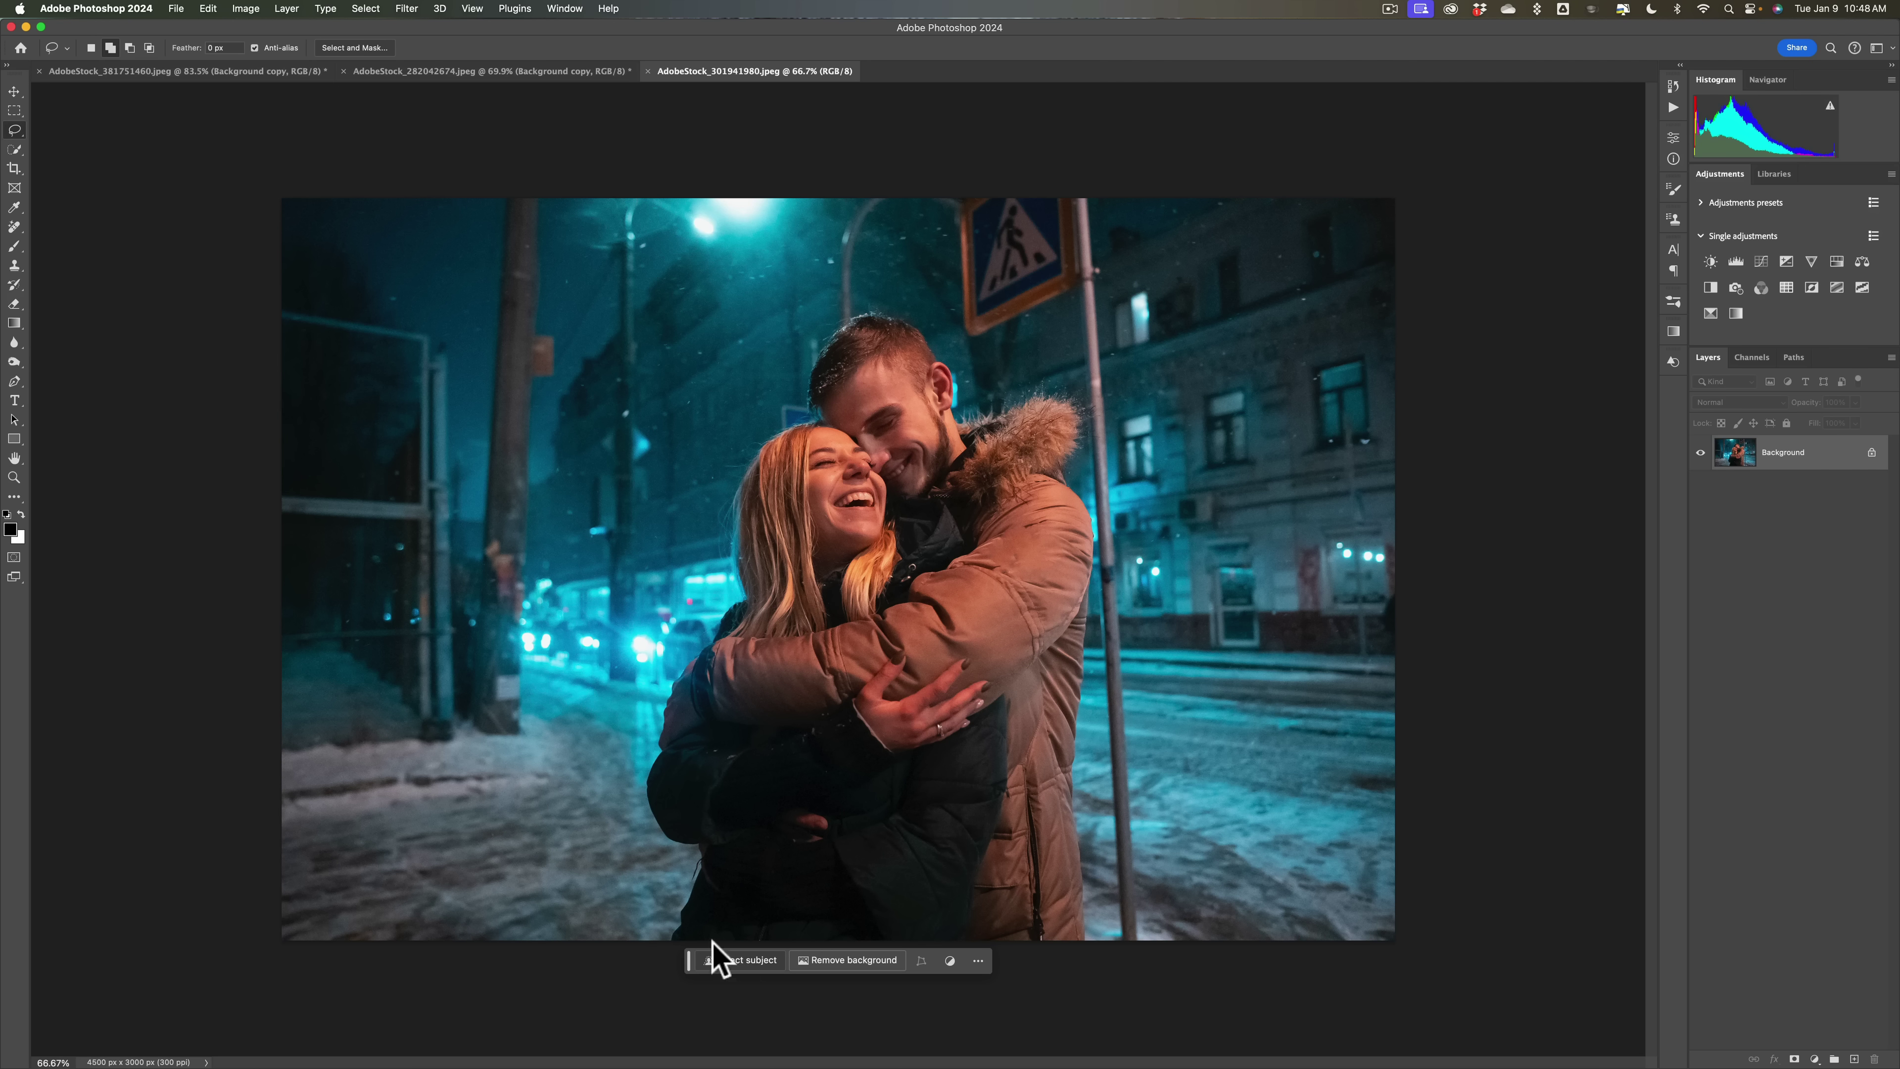
left_click(717, 955)
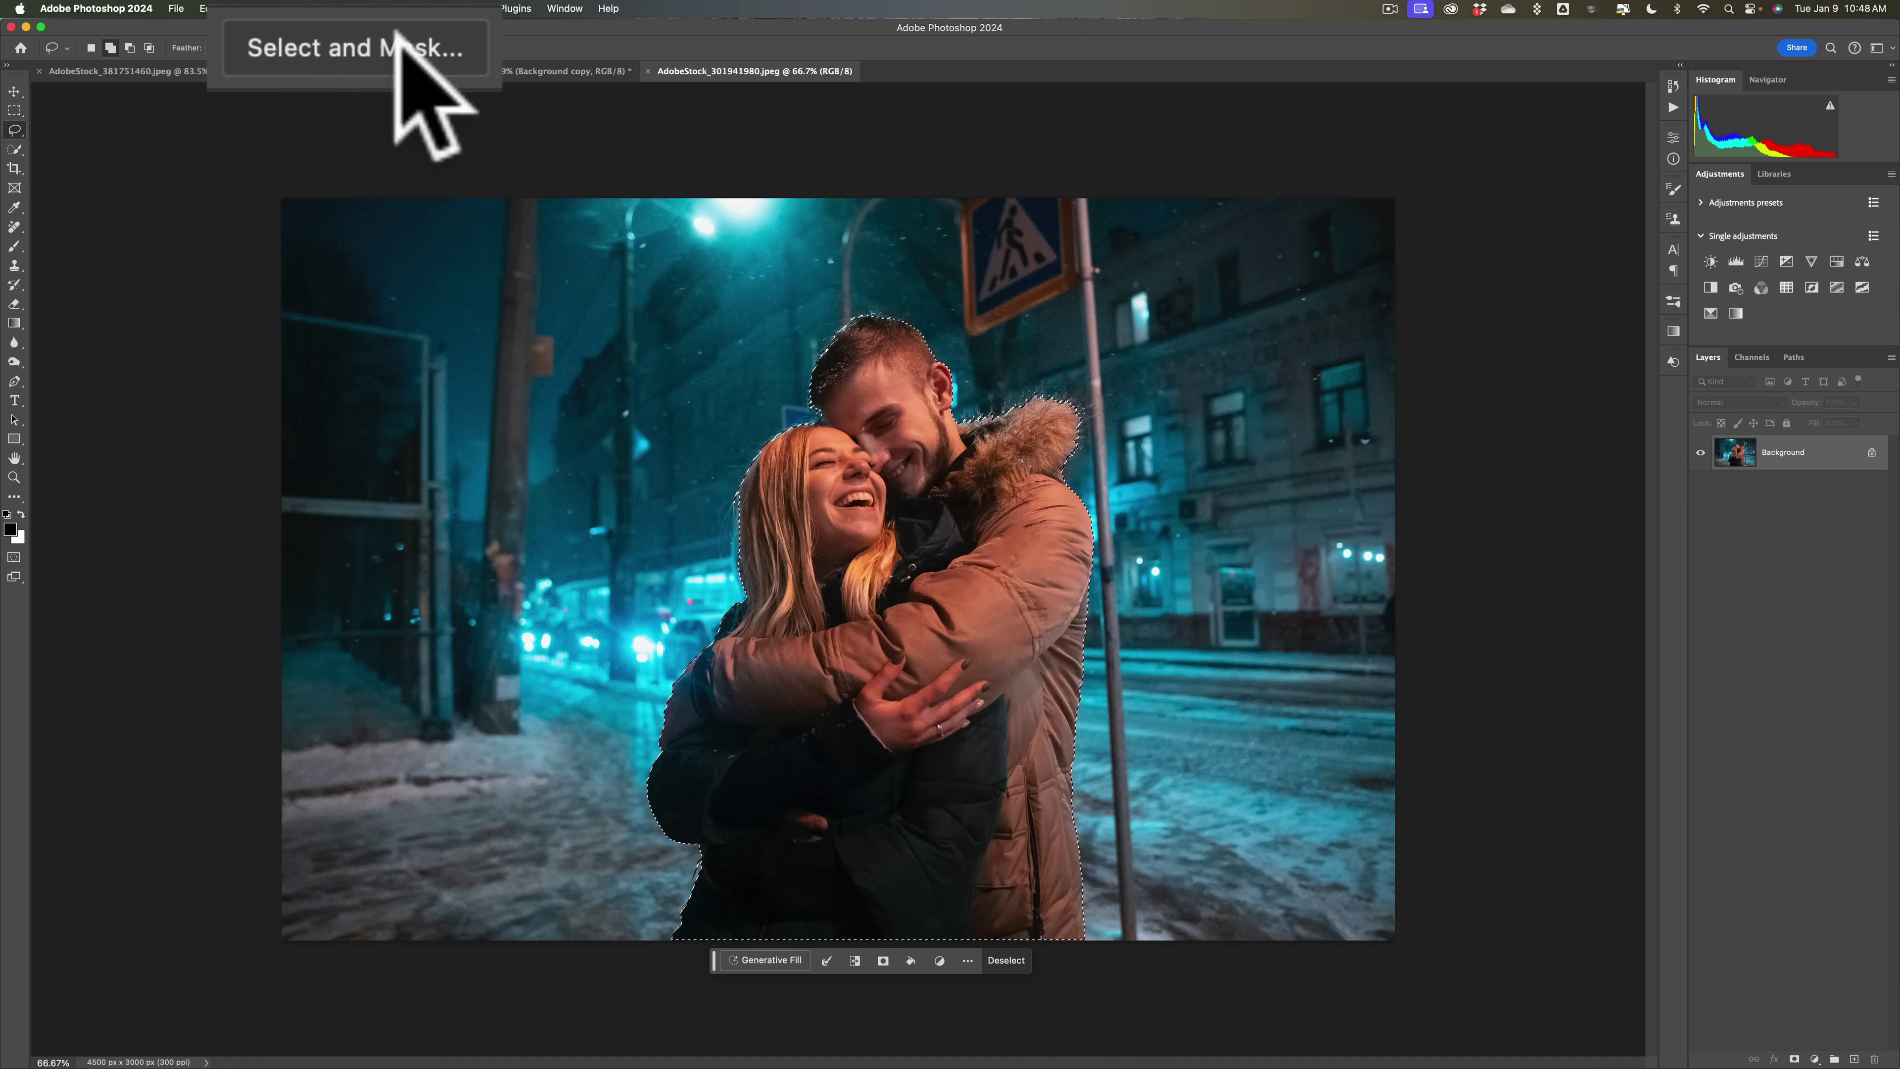
Step: Refine the couple's selection in Select and Mask with Refine Hair and enable Decontaminate Colors
left_click(361, 8)
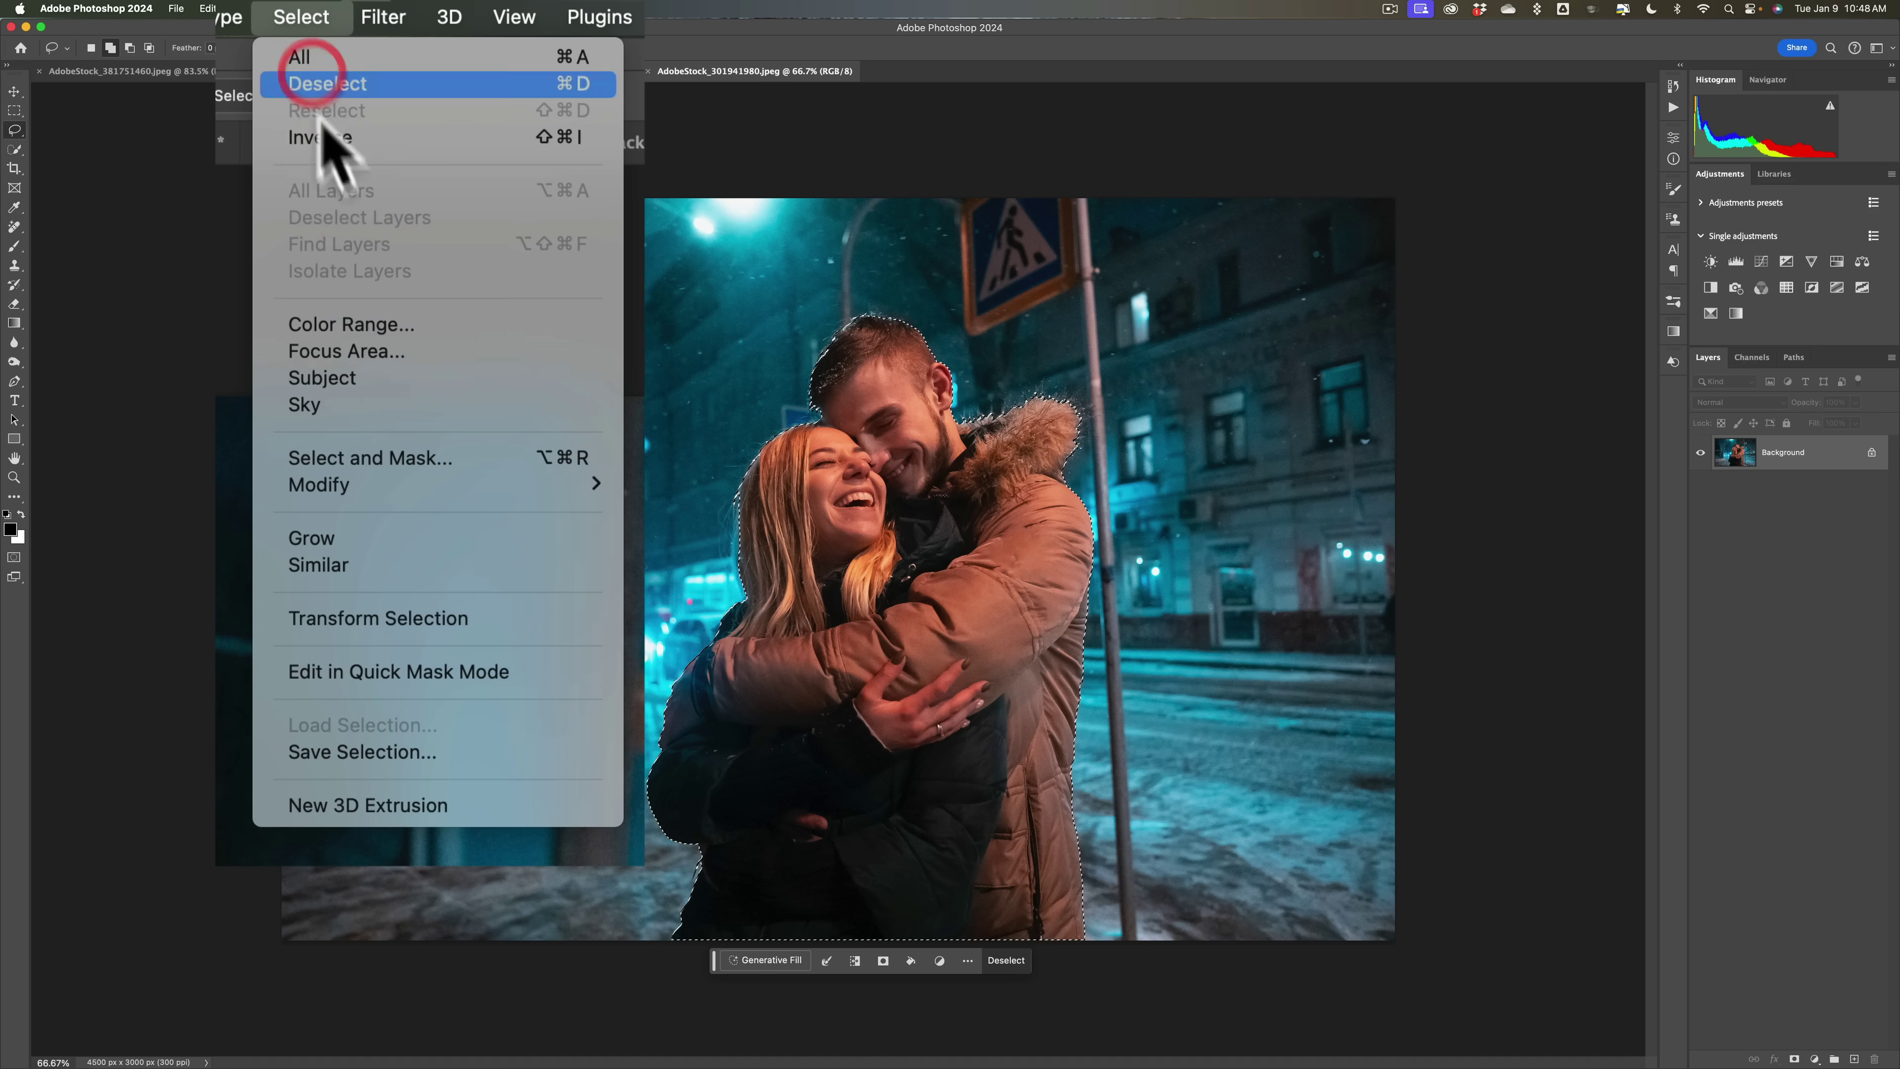
left_click(380, 455)
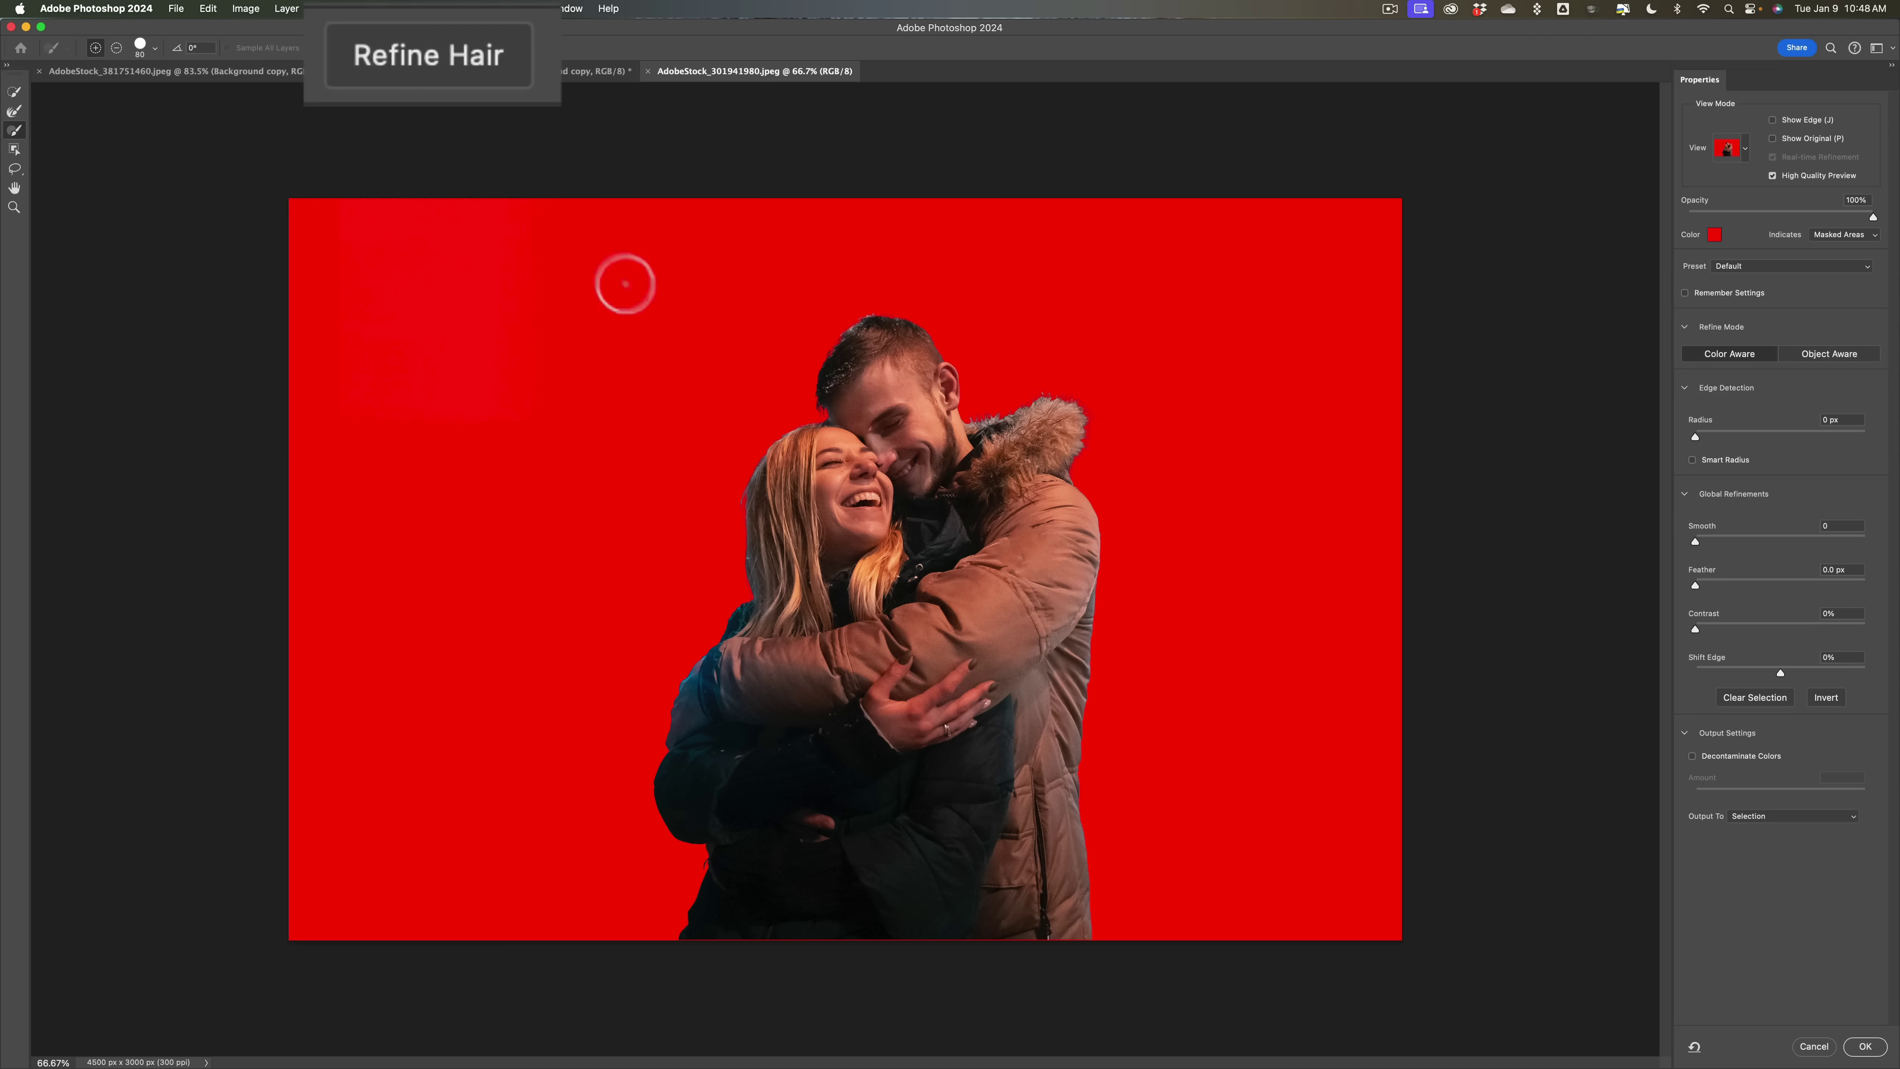
left_click(449, 47)
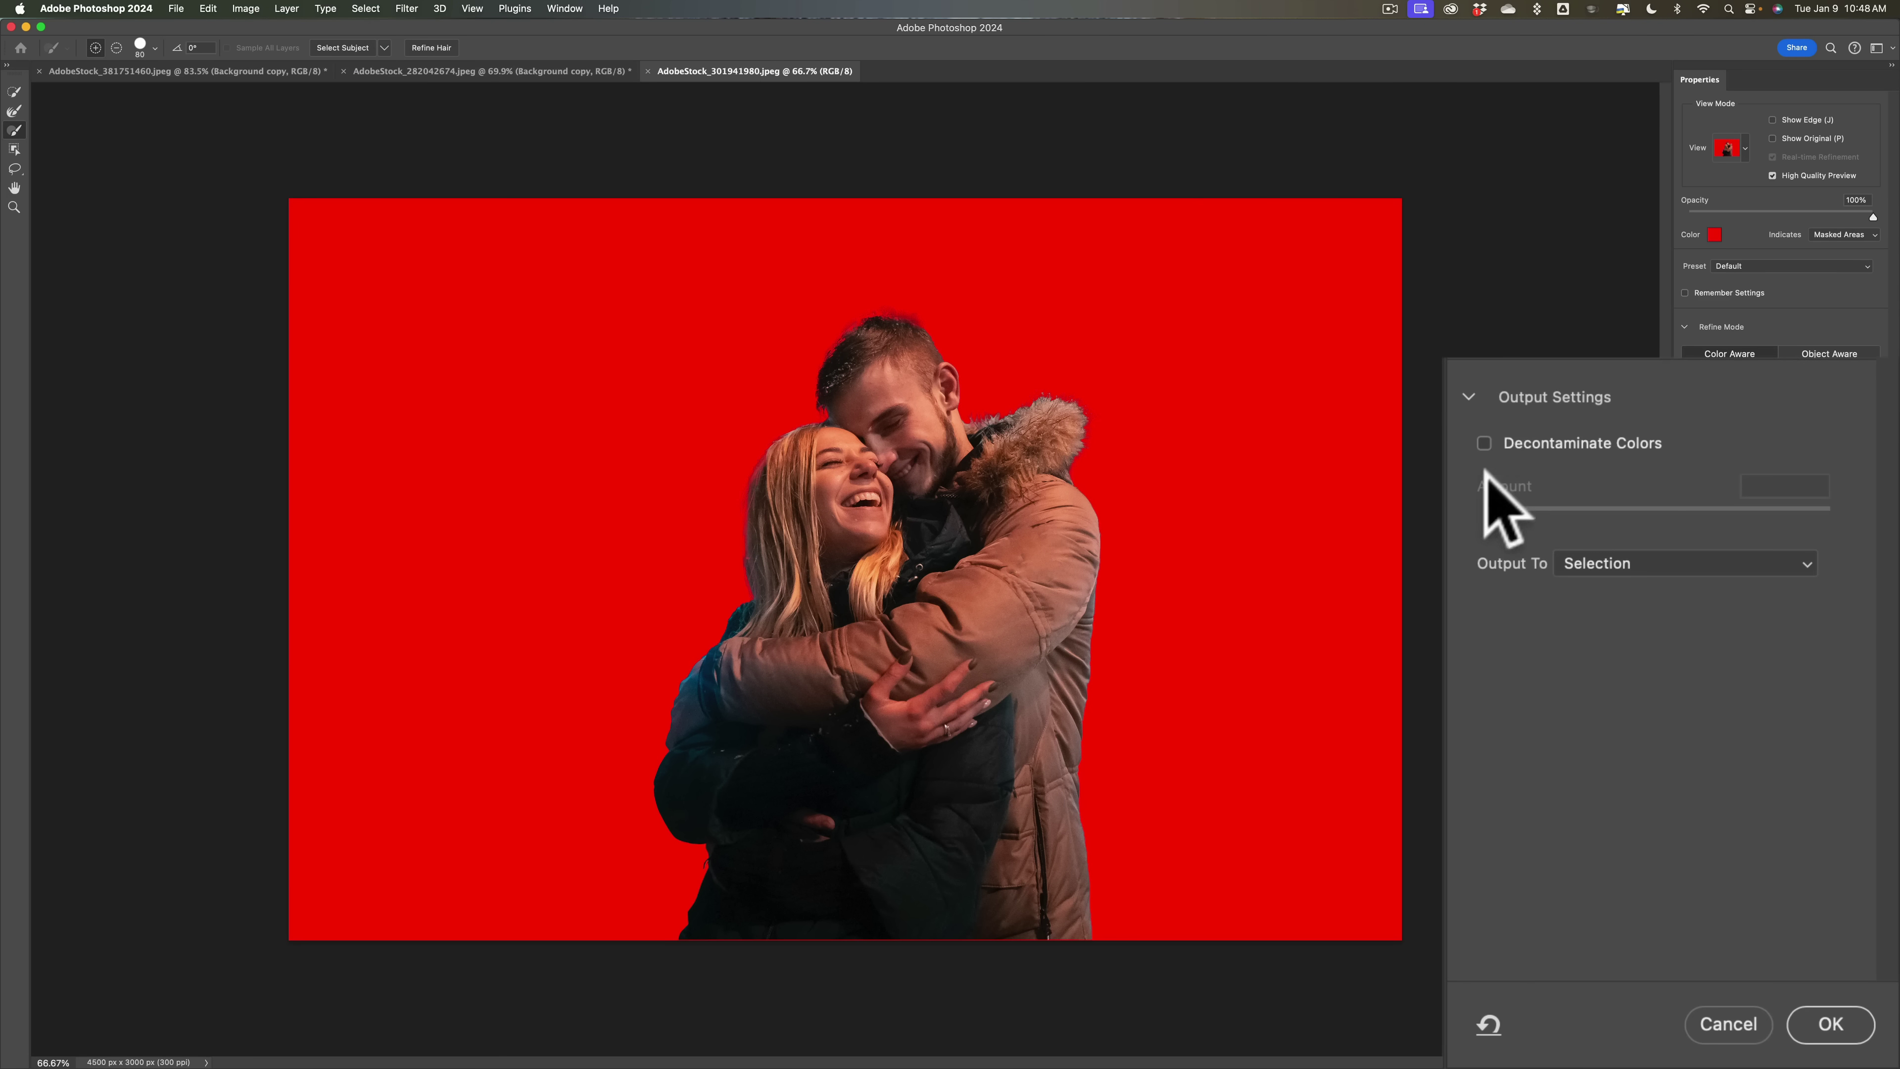
left_click(1482, 443)
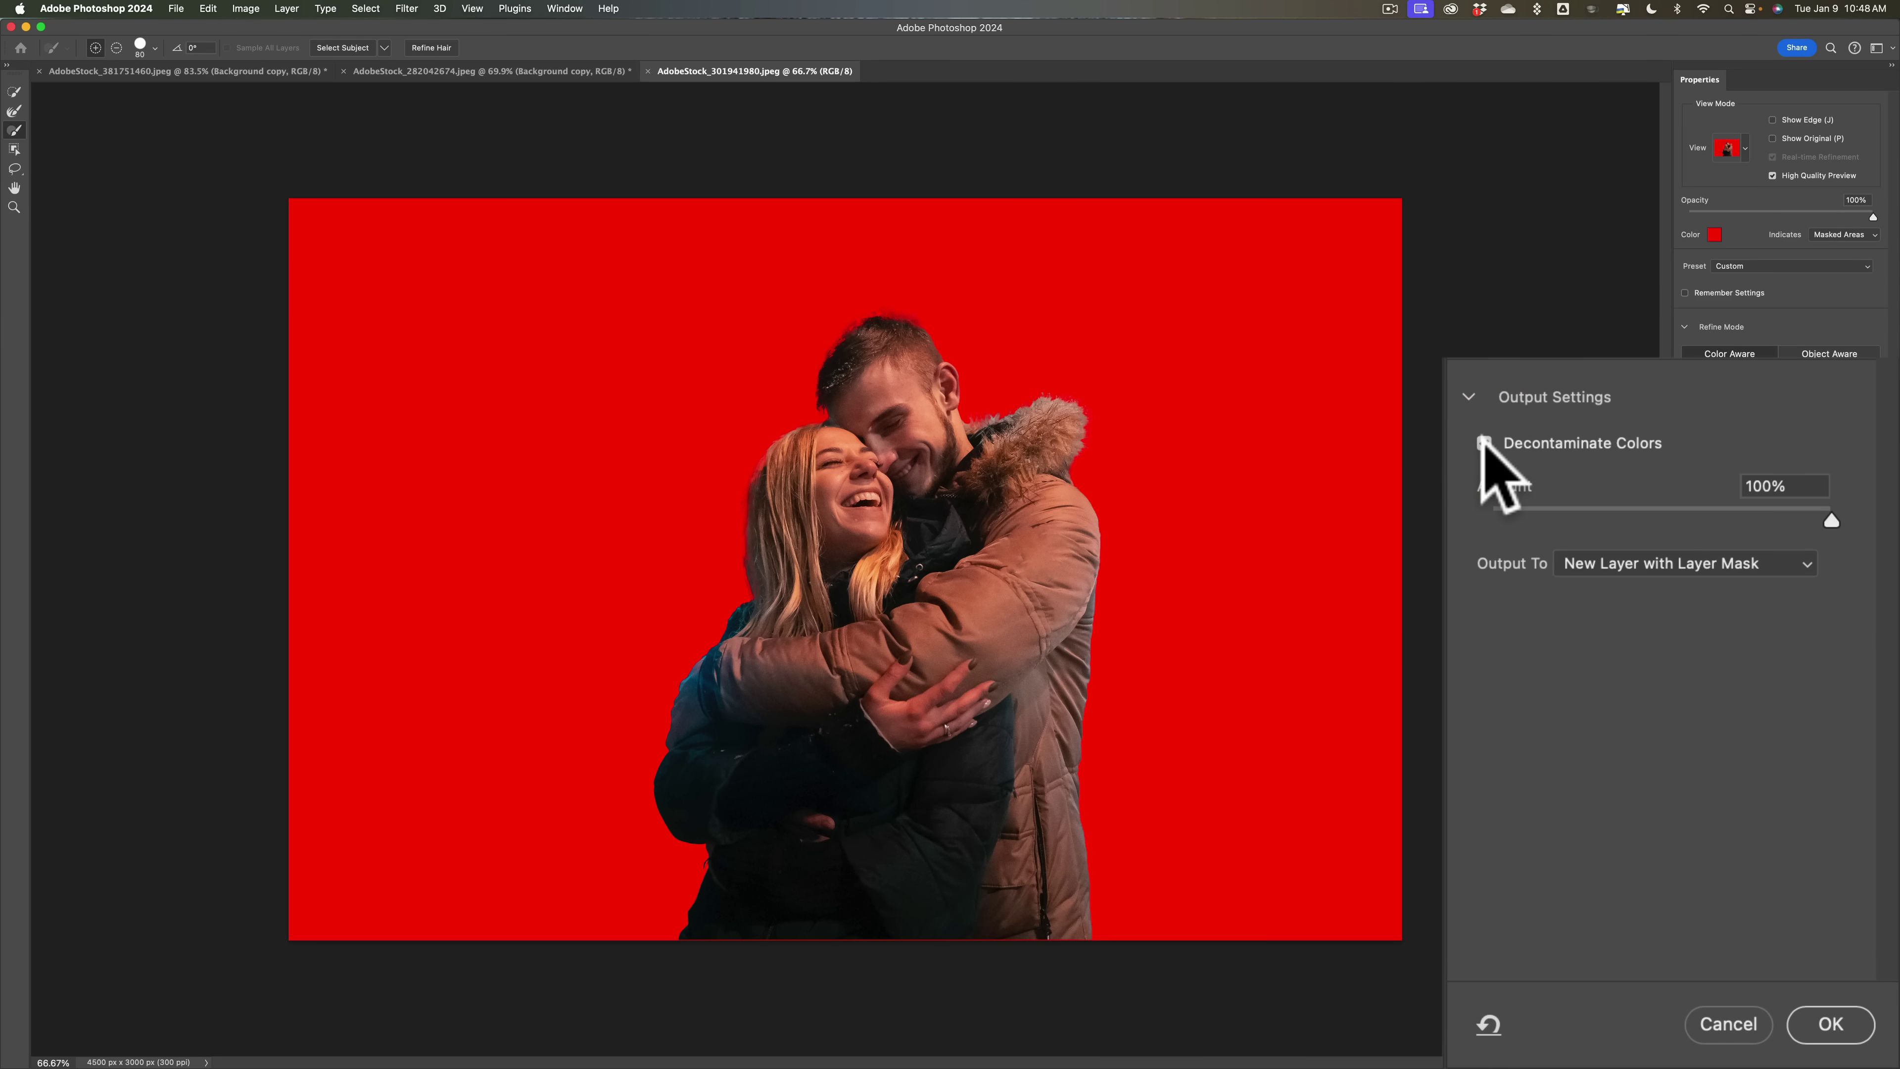
Step: Output the refined couple selection to a new layer and apply the Select and Mask settings
left_click(1628, 565)
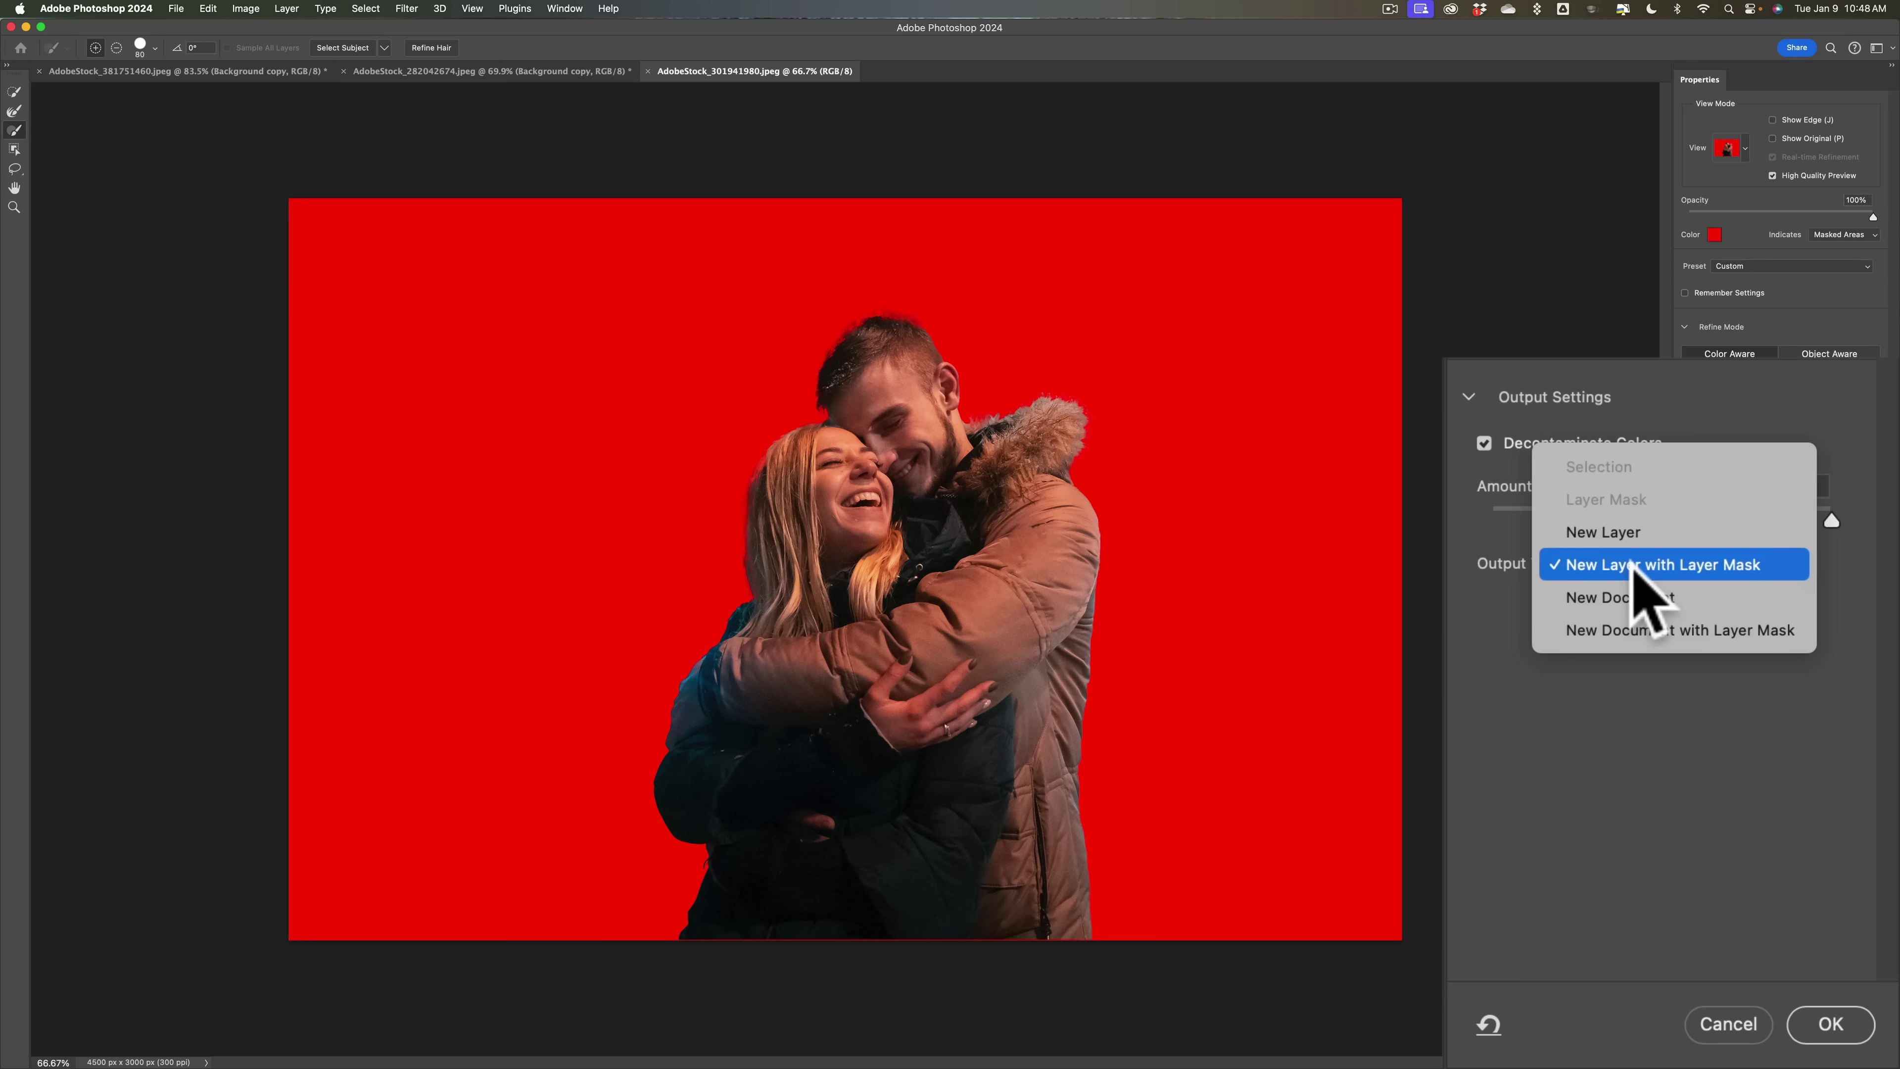
left_click(1629, 533)
left_click(1831, 1022)
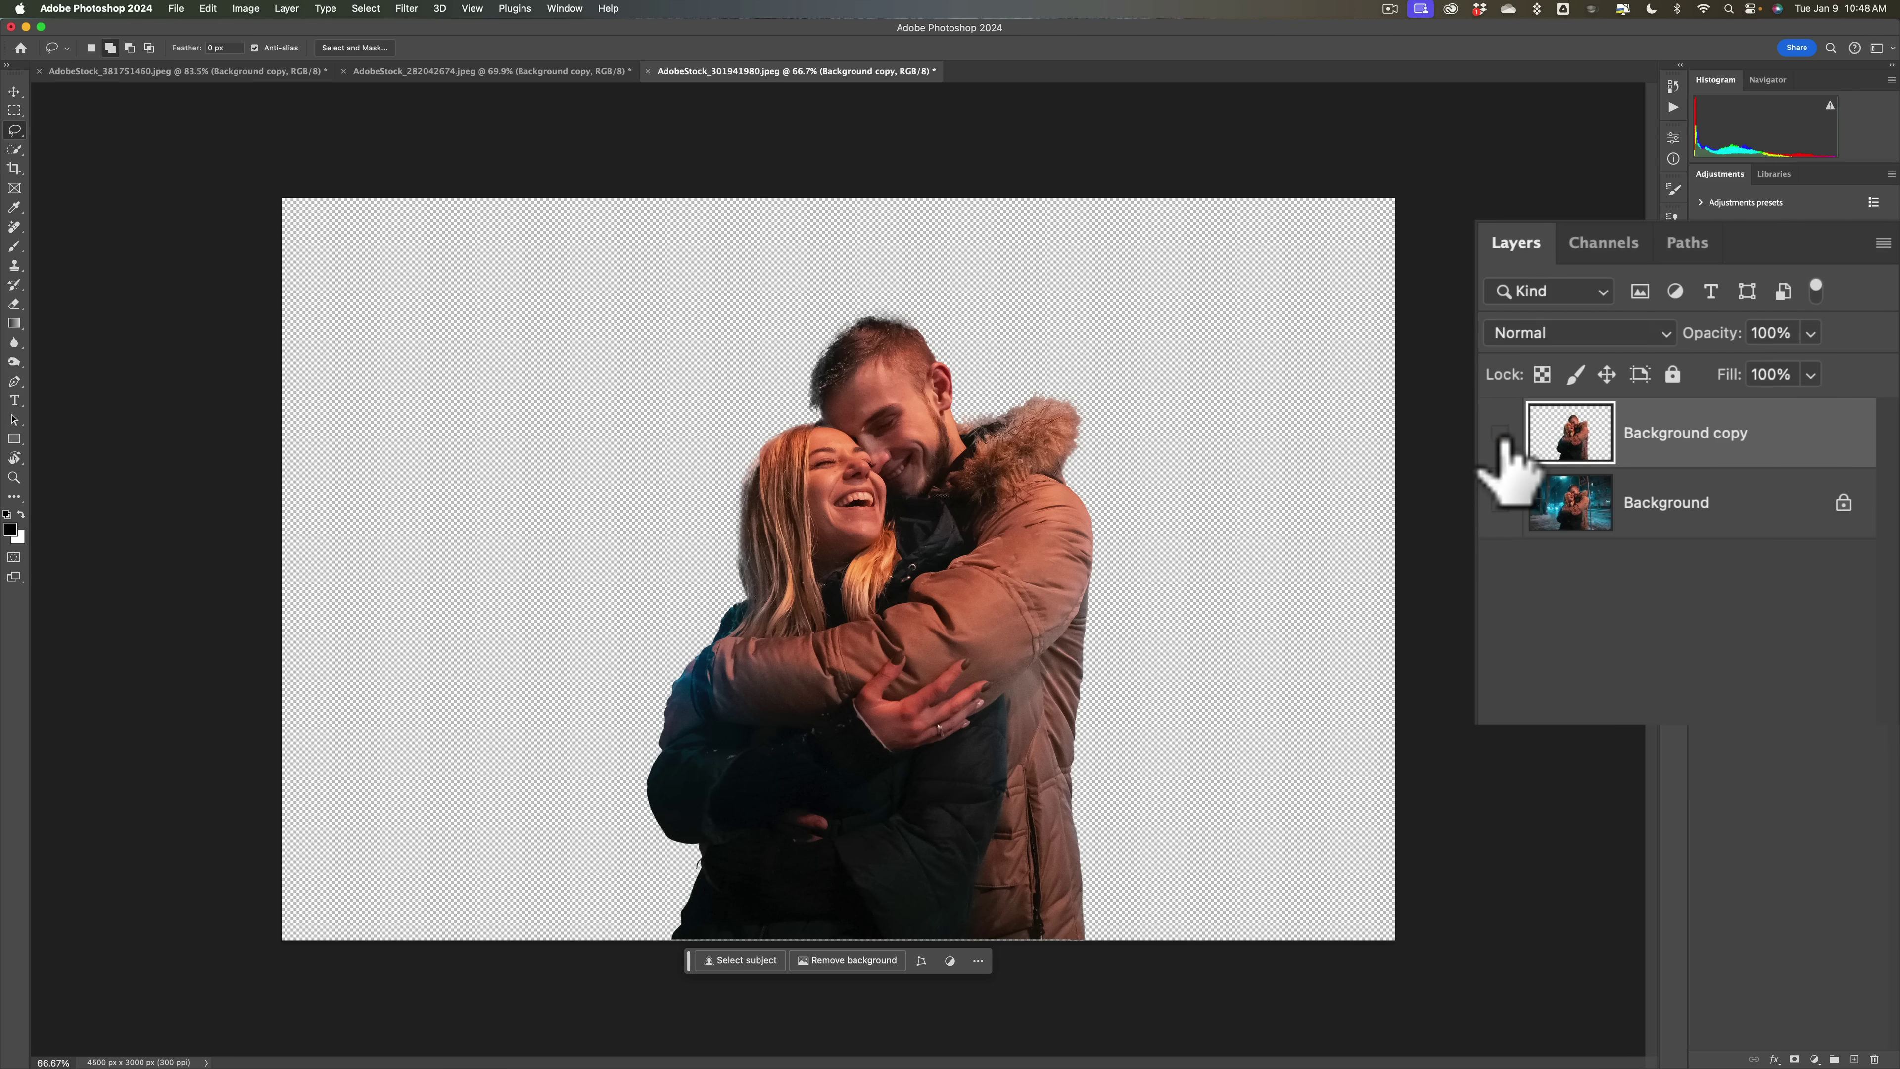
Step: Hide the Background copy cutout, then show and select the original Background layer
left_click(1501, 434)
left_click(1501, 503)
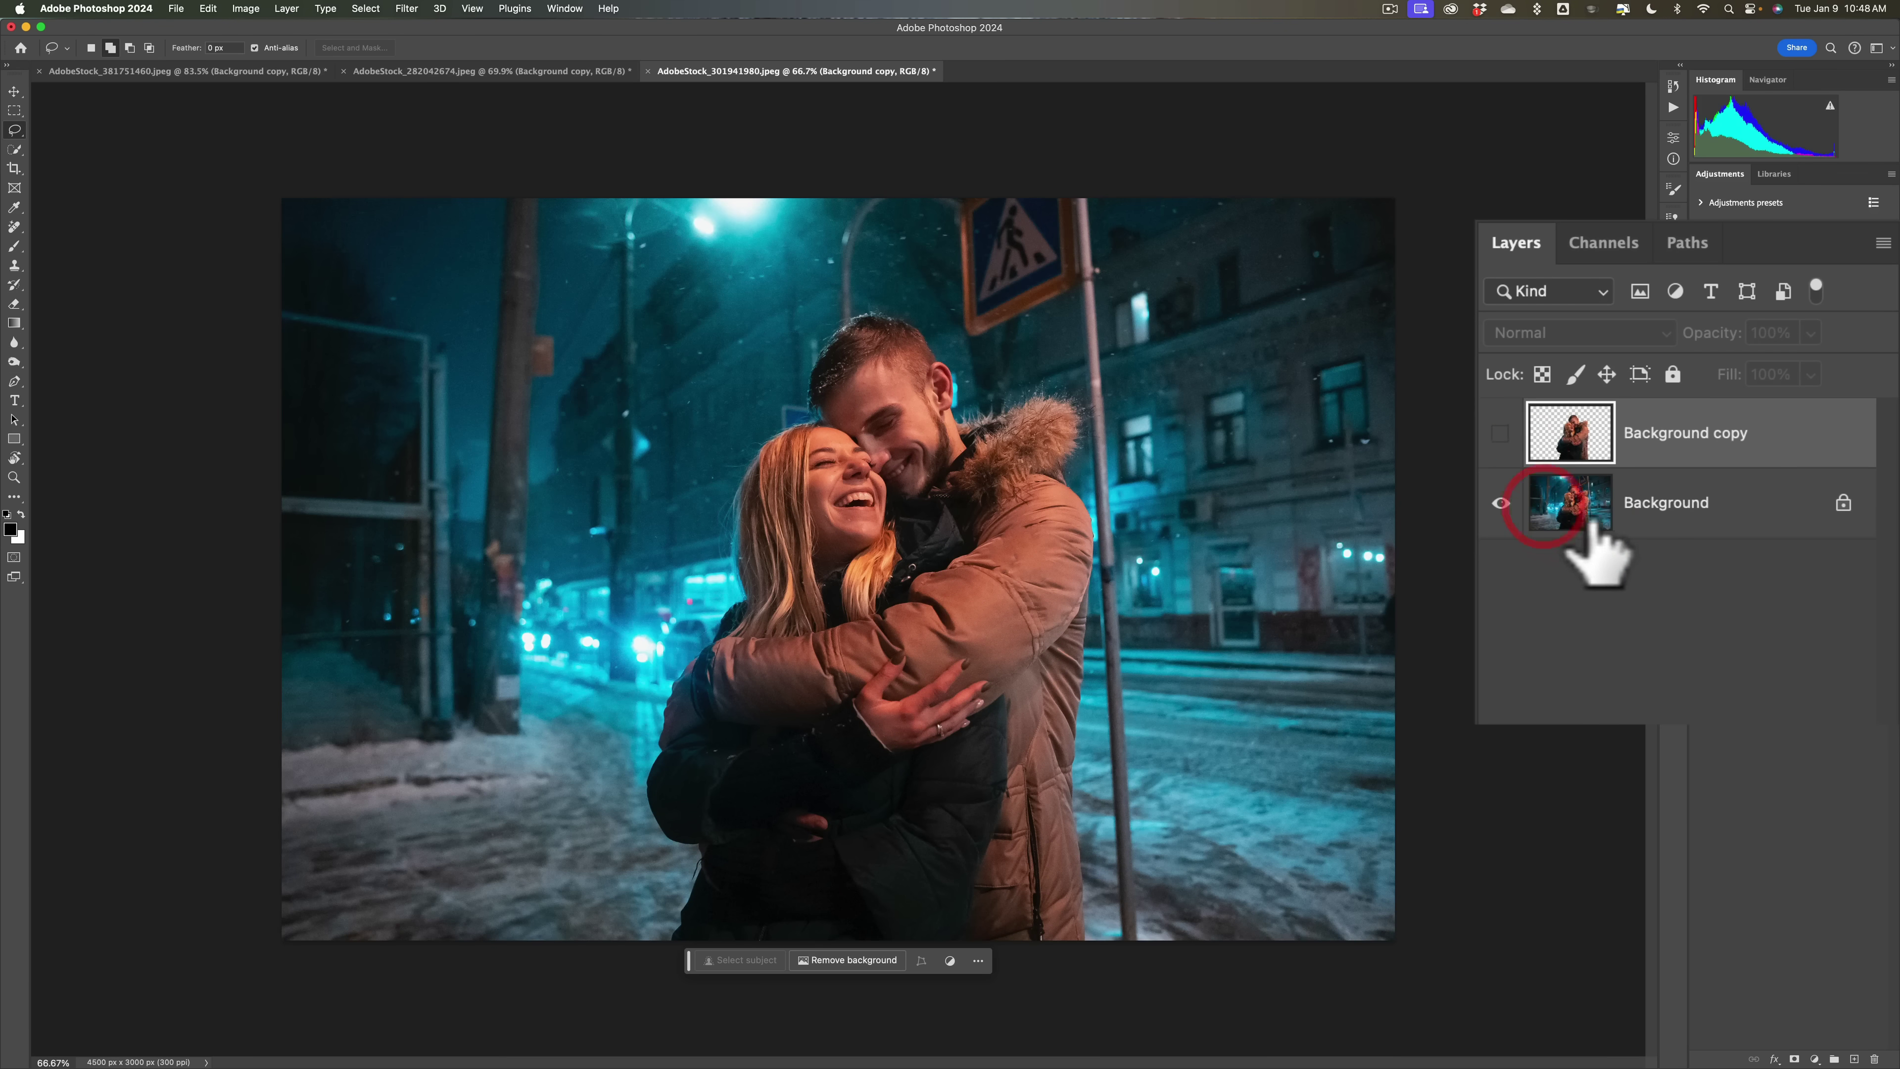
left_click(1692, 517)
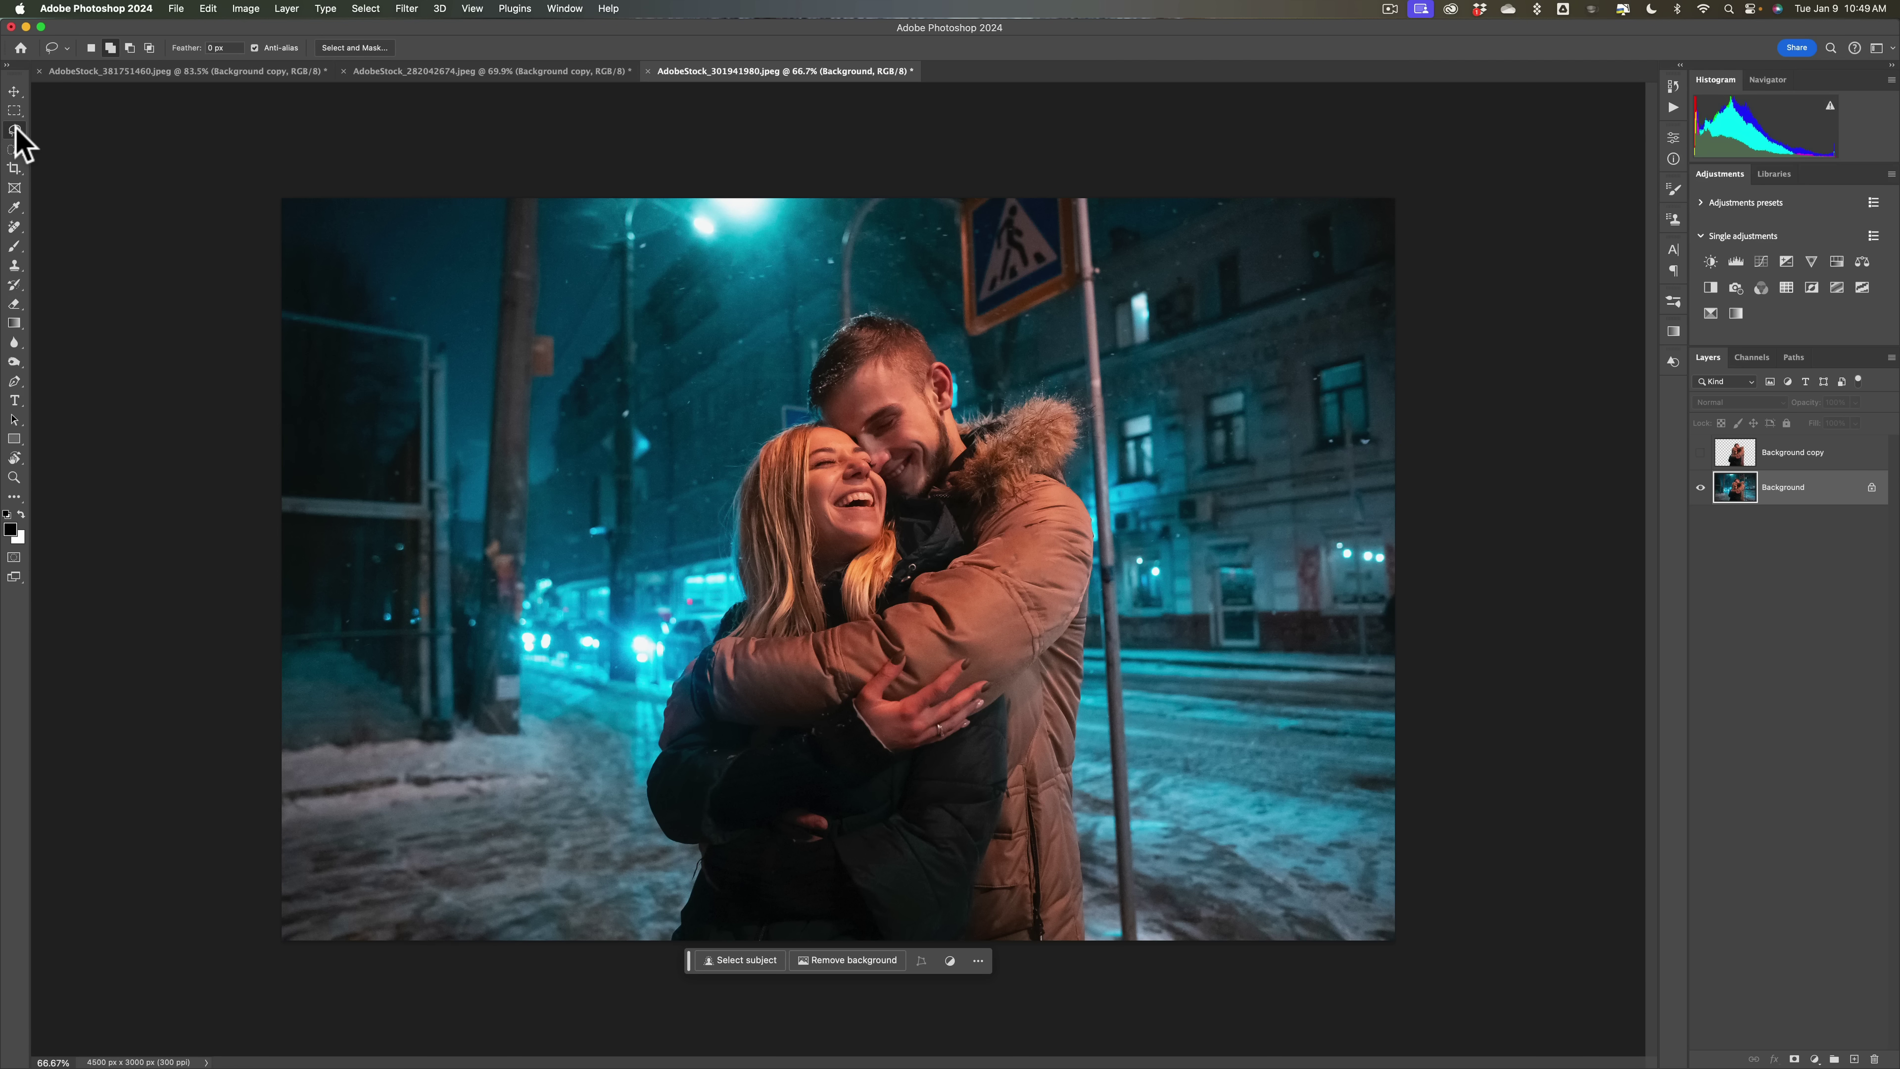
Step: Draw a loose lasso selection around the embracing couple on the Background layer, leaving some margin around their outline
key("super")
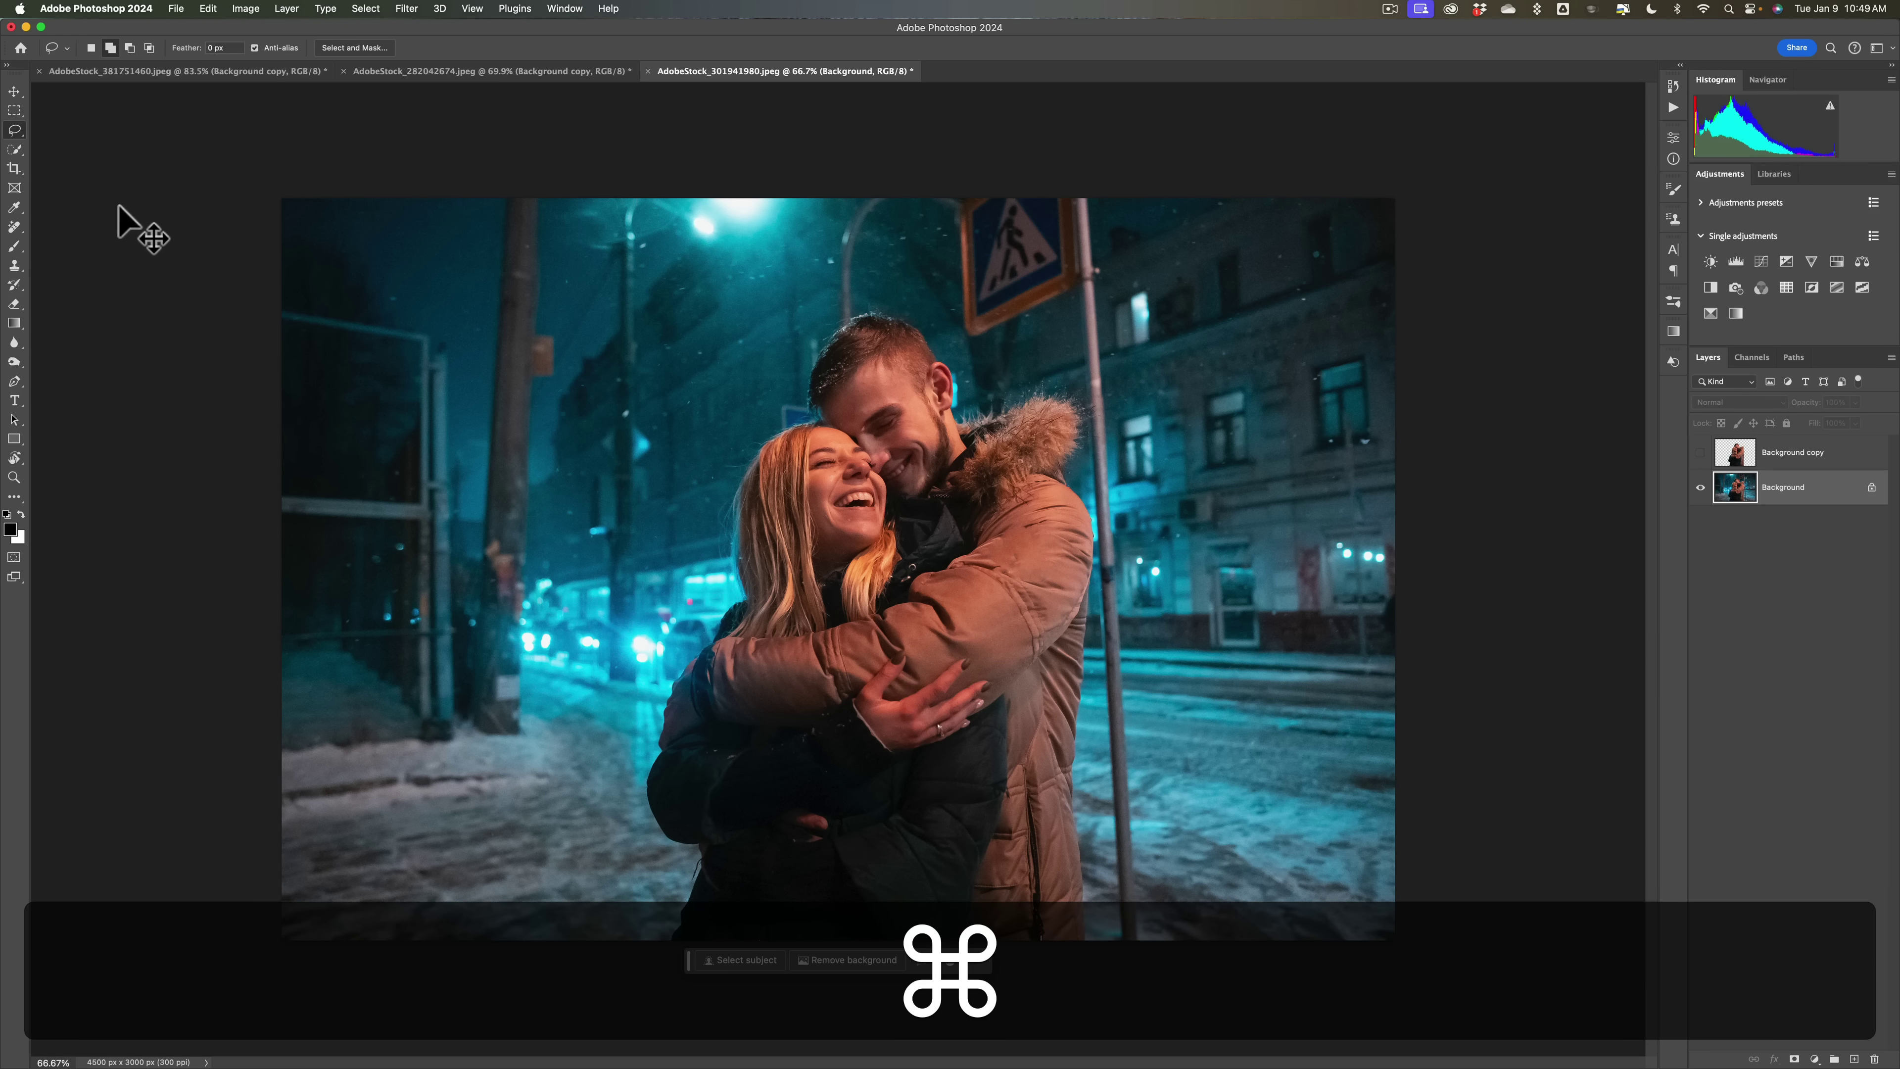
key("super+minus")
key("super+minus")
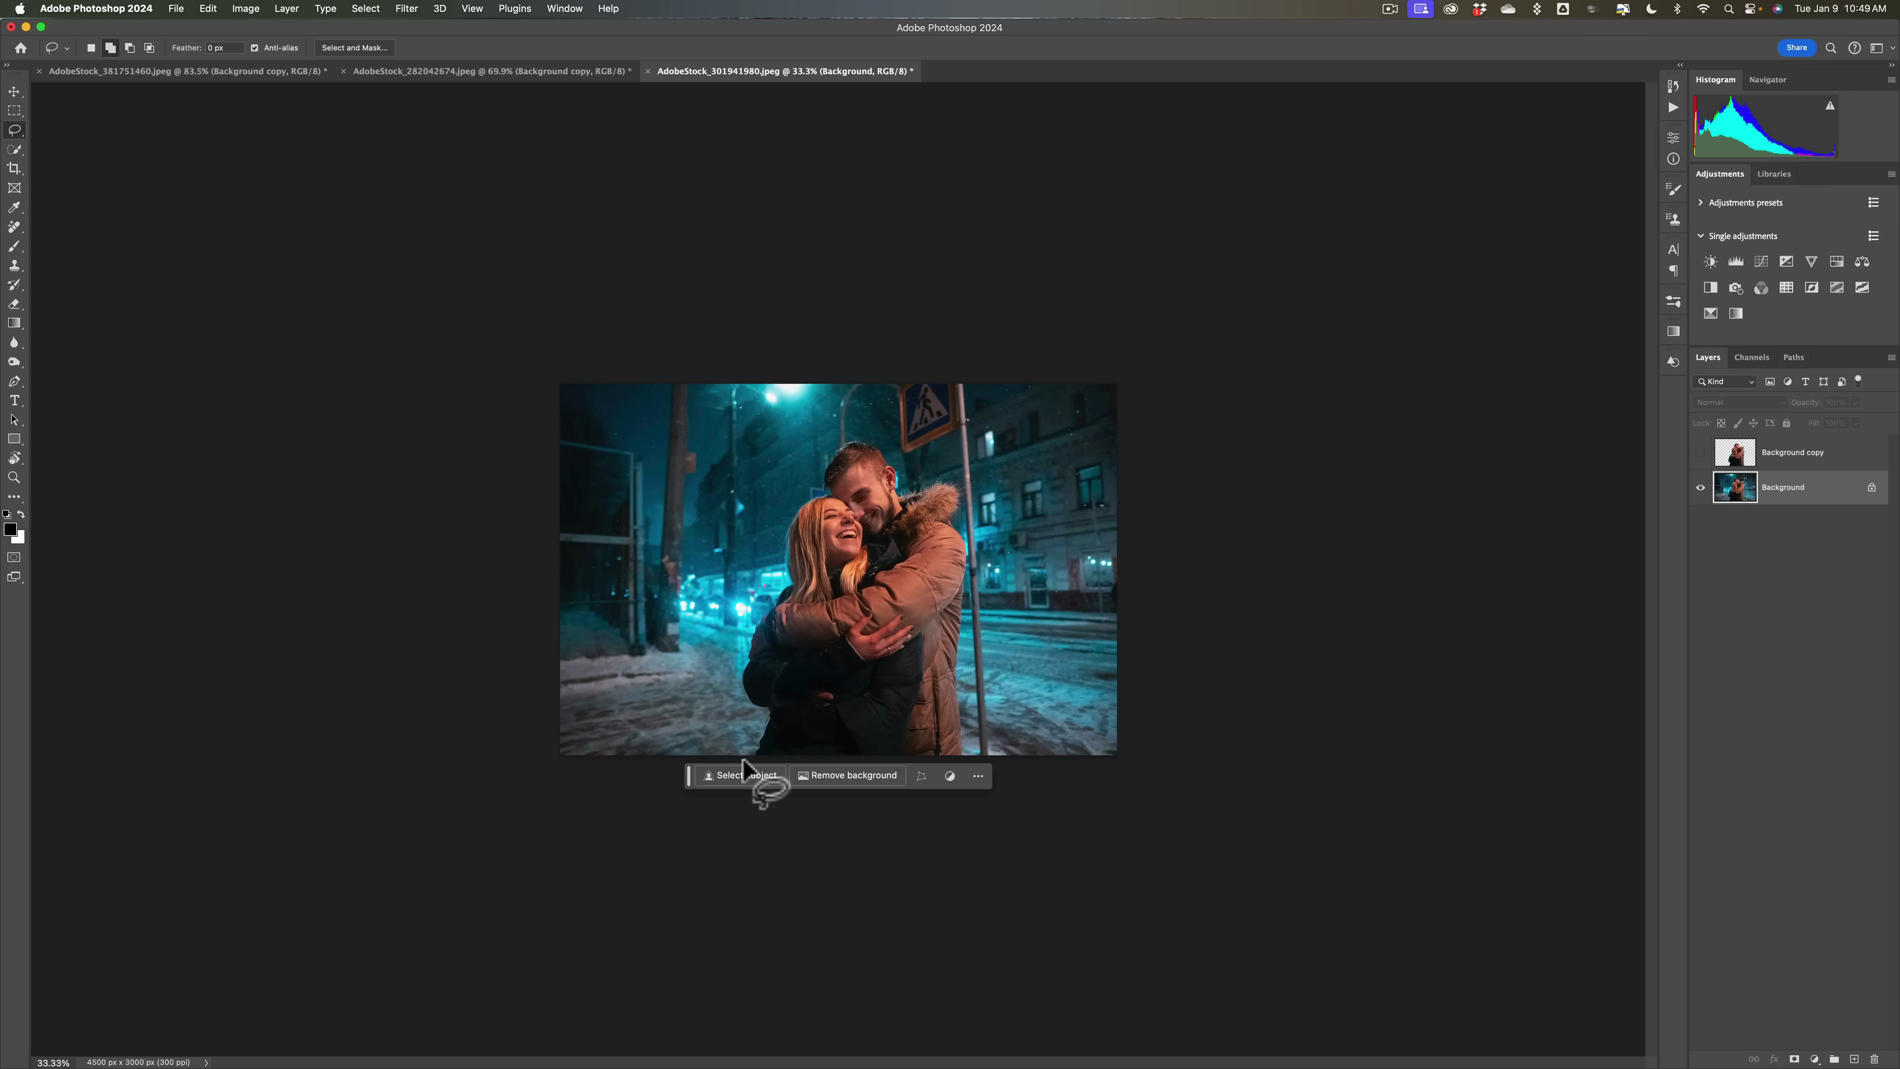
left_click(744, 775)
mouse_move(742, 759)
left_mouse_down()
mouse_move(741, 628)
mouse_move(792, 486)
mouse_move(859, 427)
mouse_move(901, 443)
mouse_move(963, 516)
mouse_move(971, 762)
mouse_move(733, 759)
left_mouse_up()
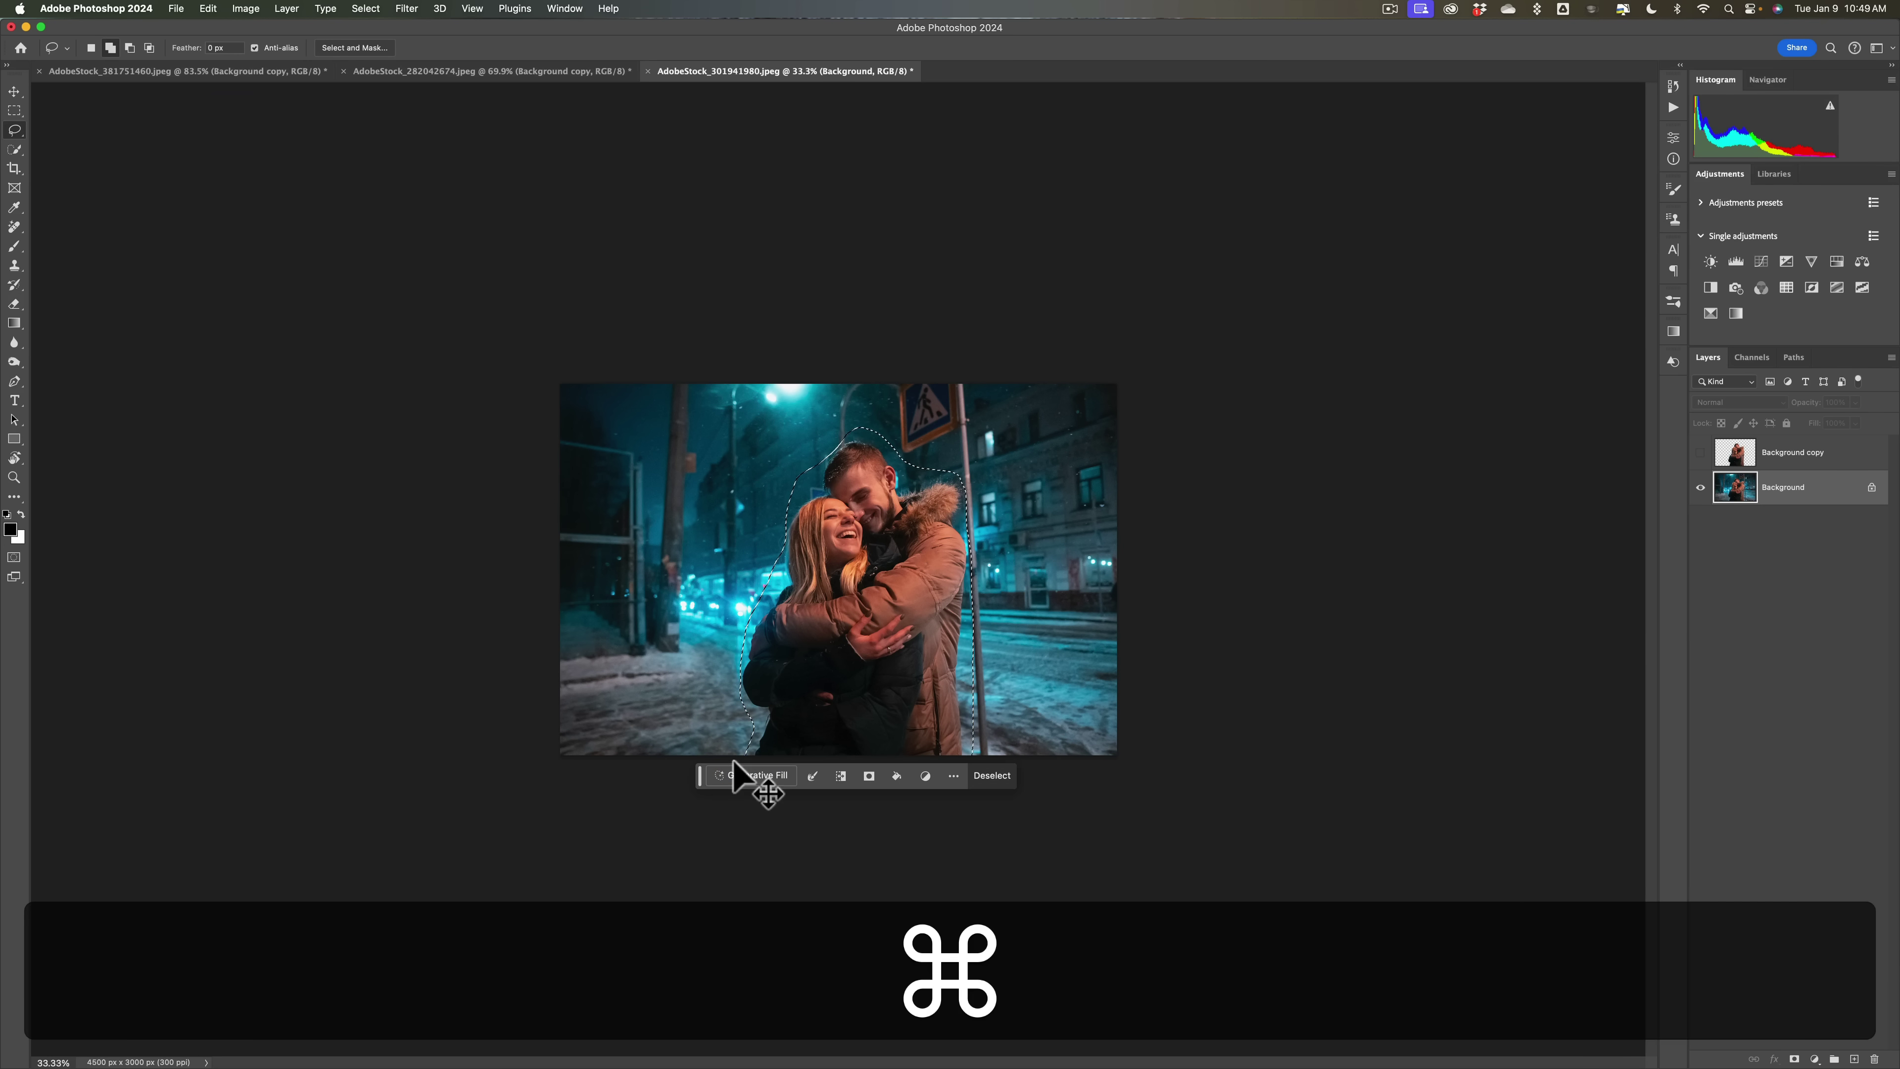
key("super+0")
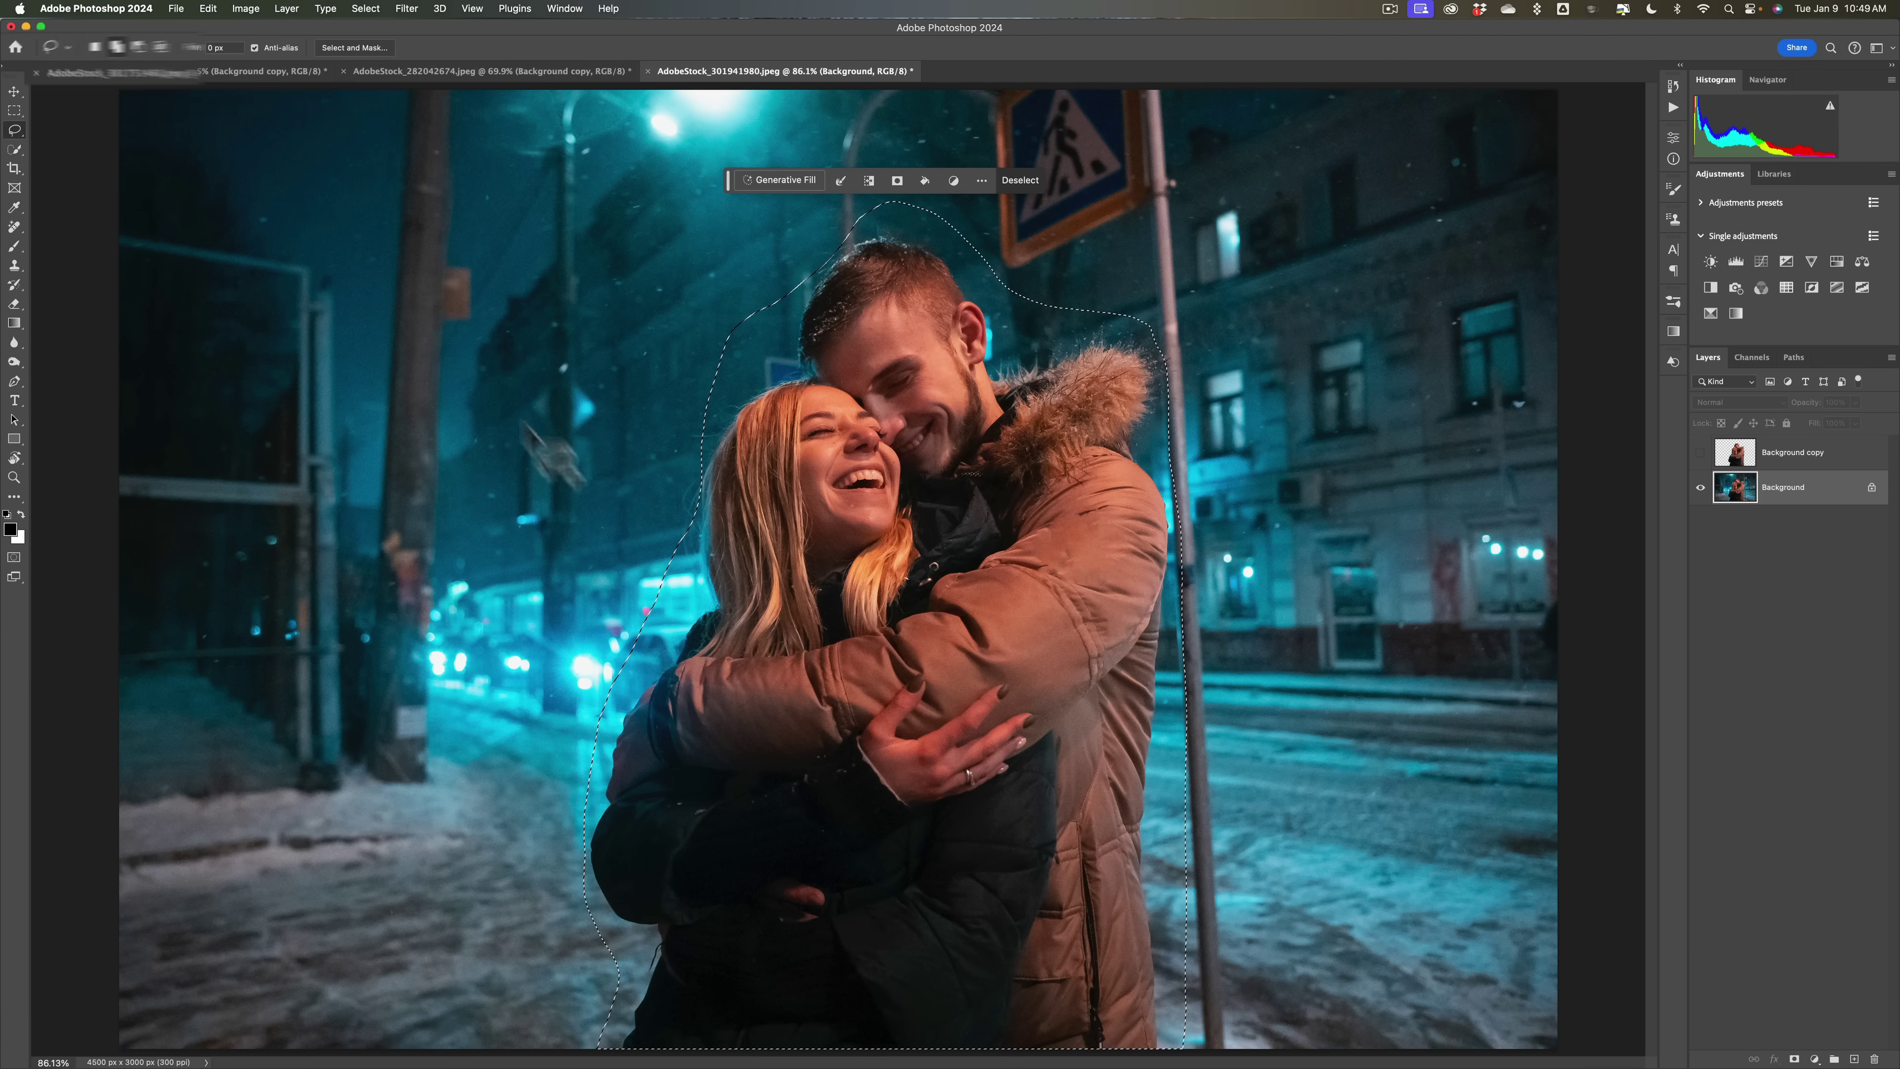
mouse_move(705, 453)
left_mouse_down()
mouse_move(673, 540)
mouse_move(709, 477)
left_mouse_up()
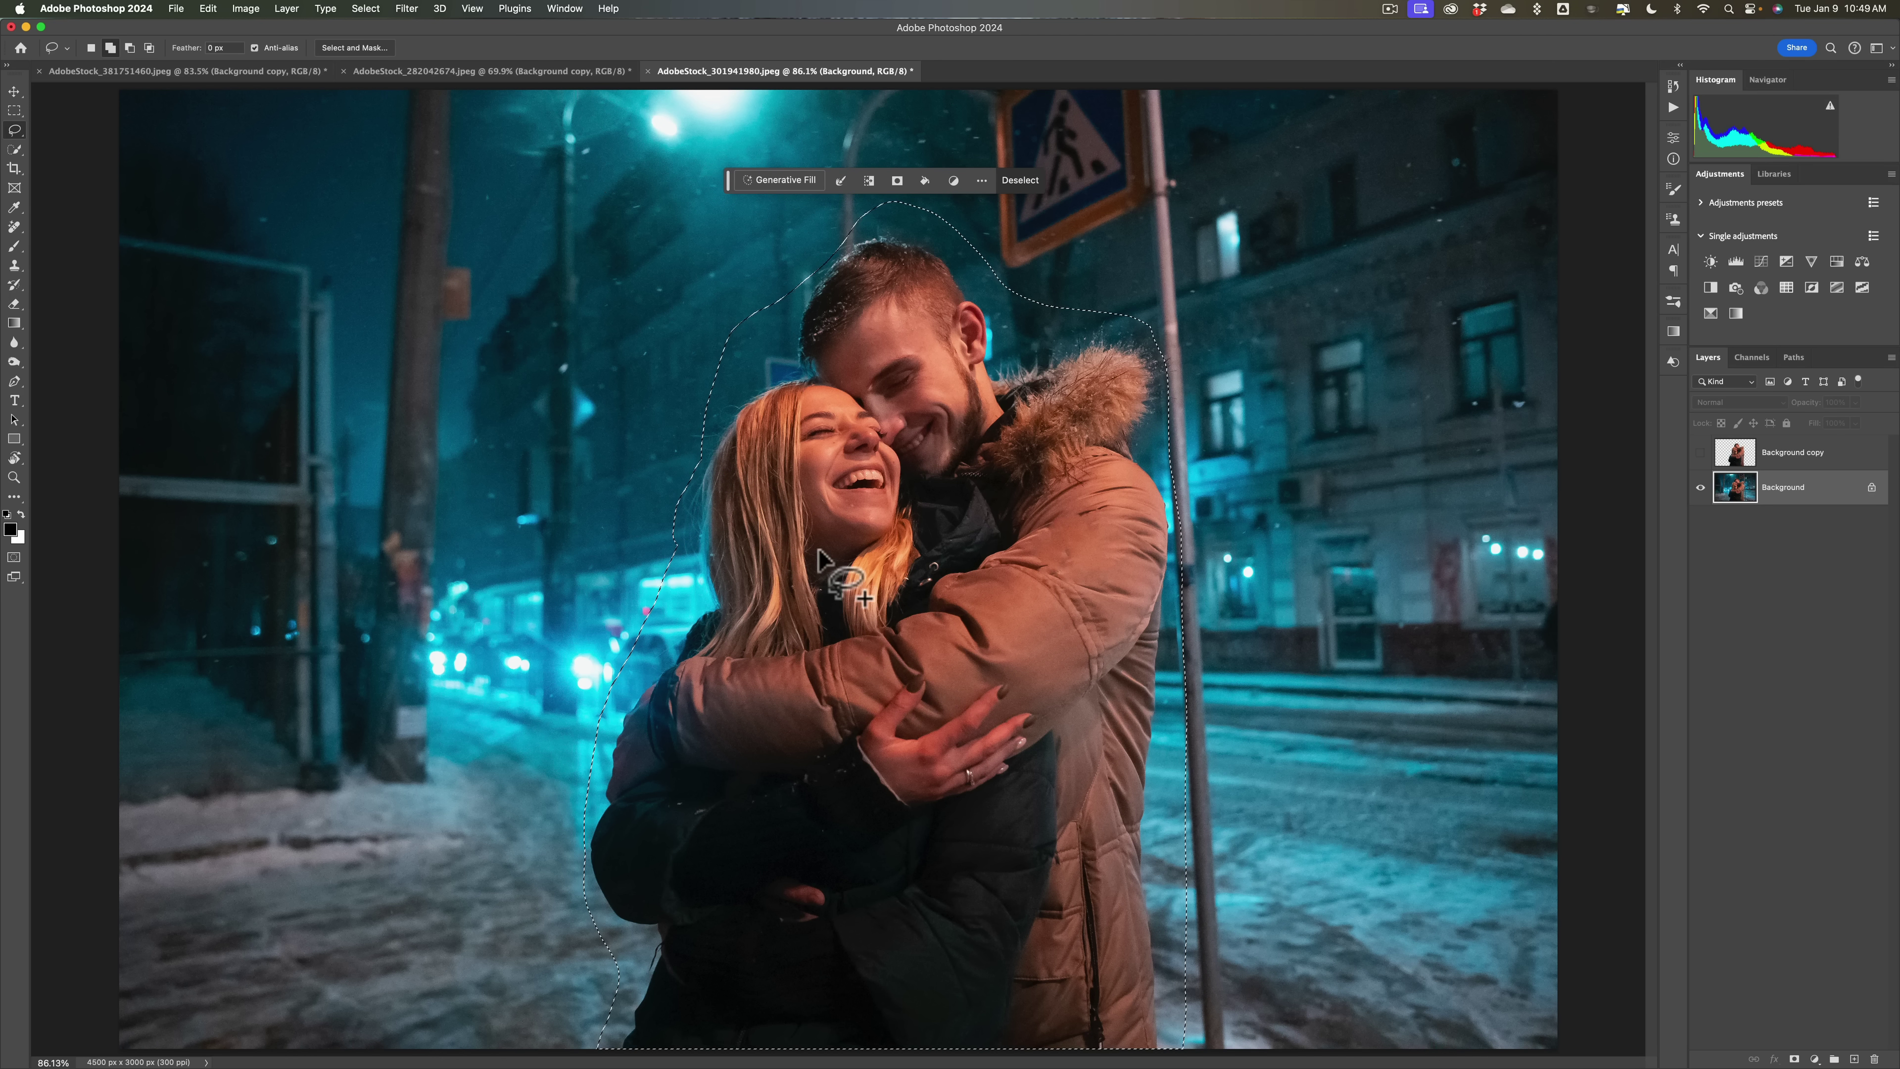
Step: Replace the selected couple using Generative Fill with an empty prompt and keep the second variation
left_click(789, 181)
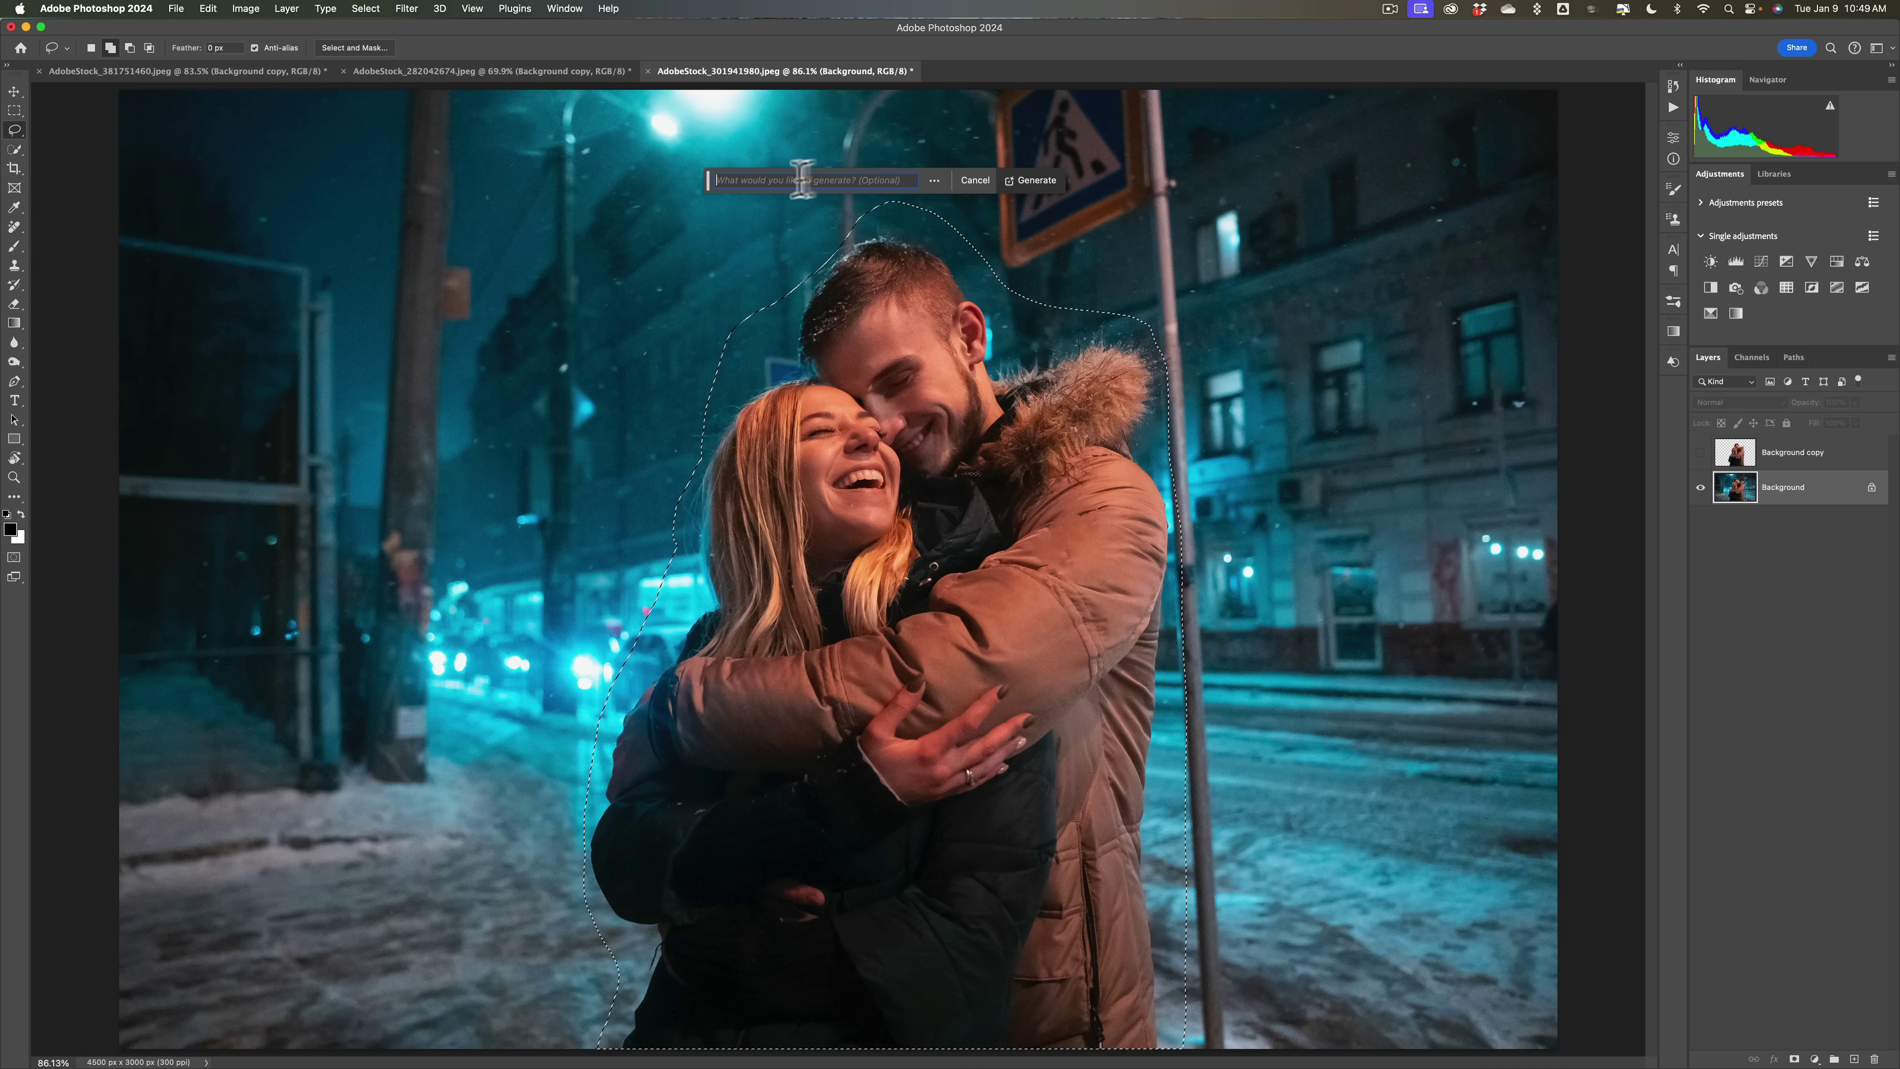
left_click(1035, 184)
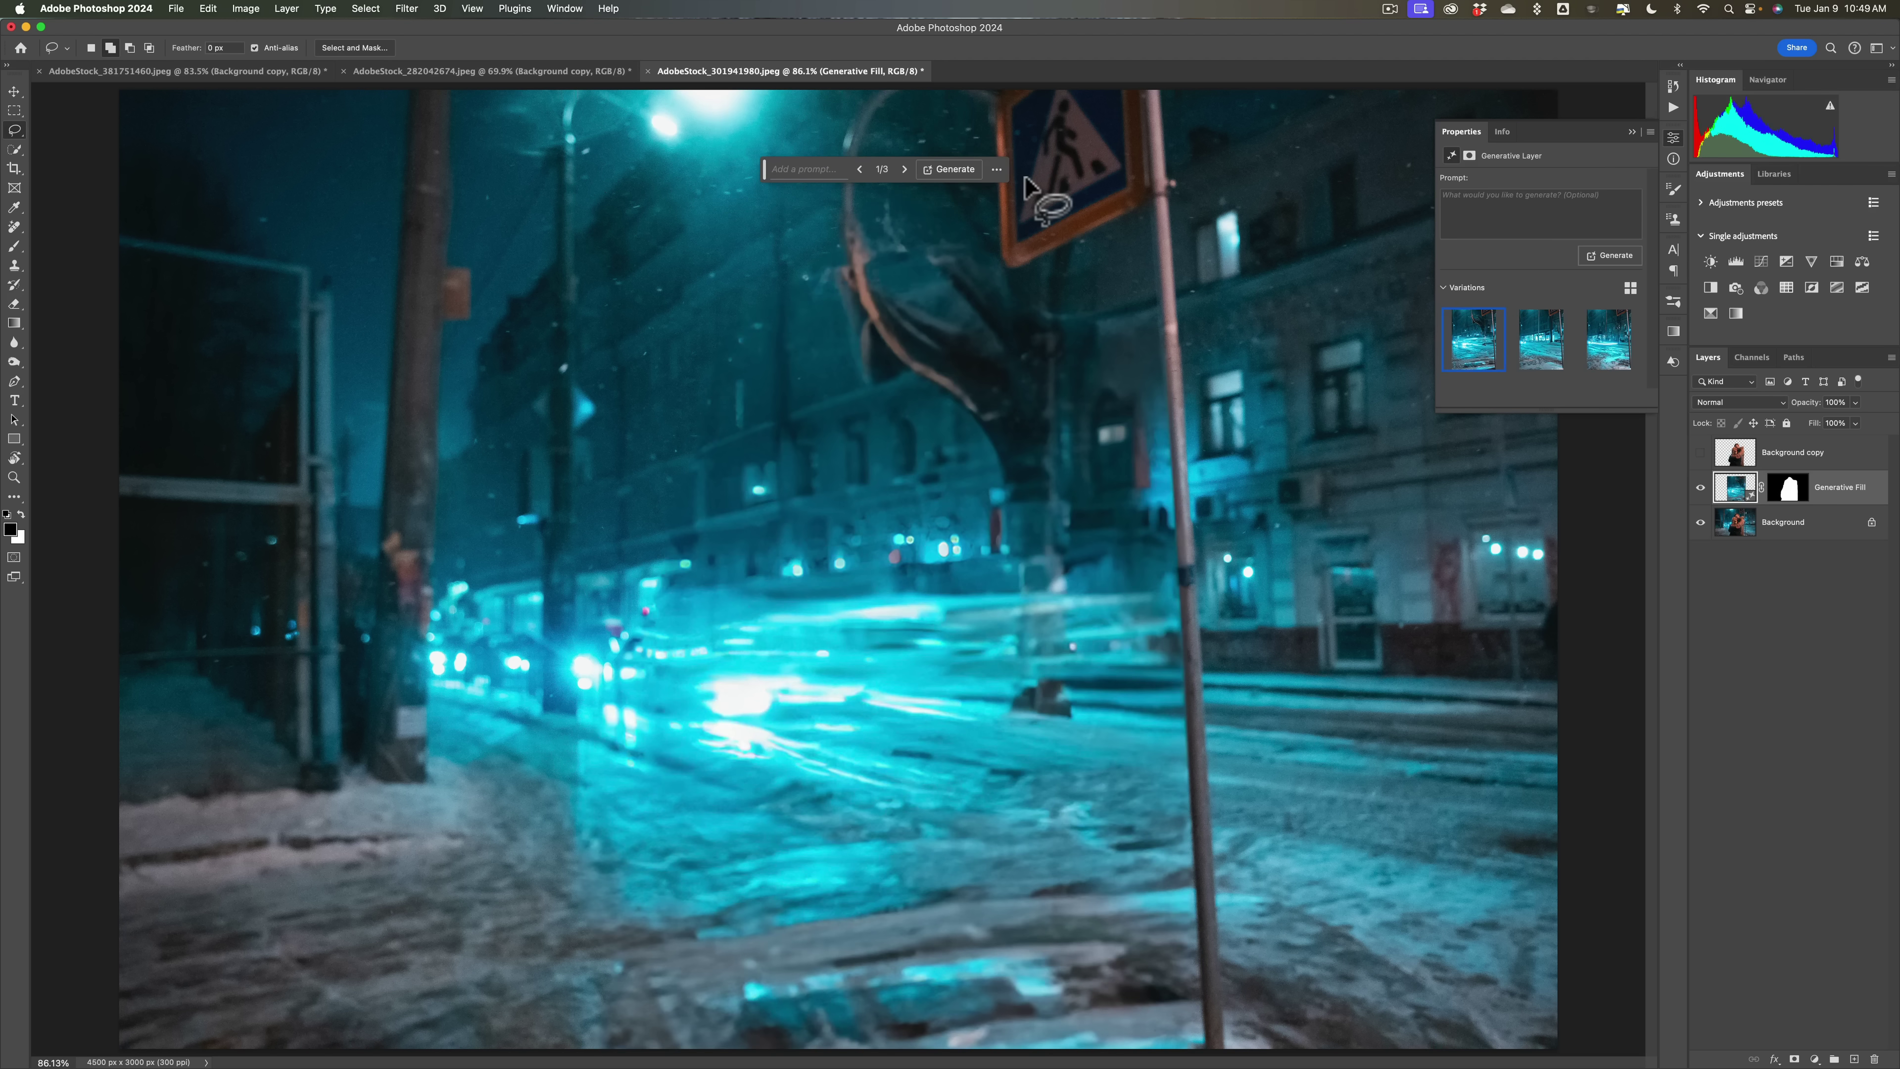
left_click(1533, 348)
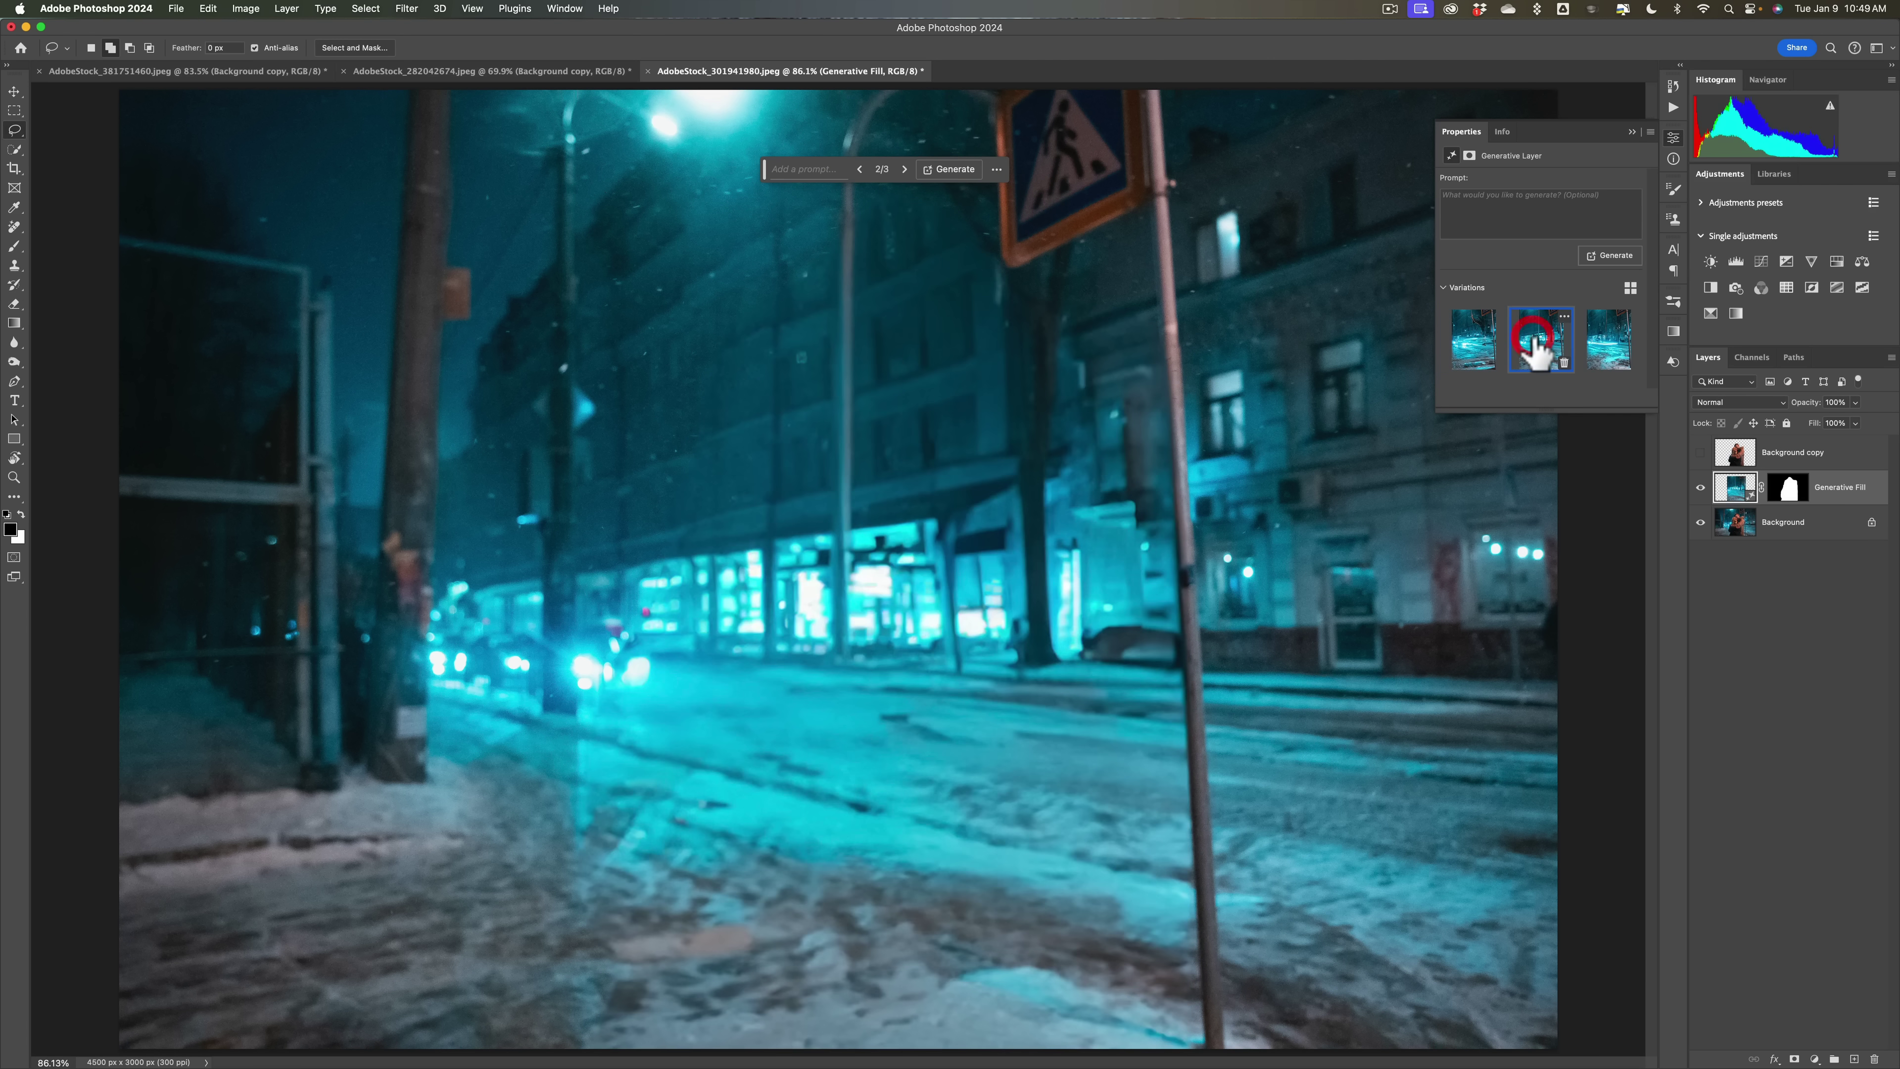
left_click(1608, 352)
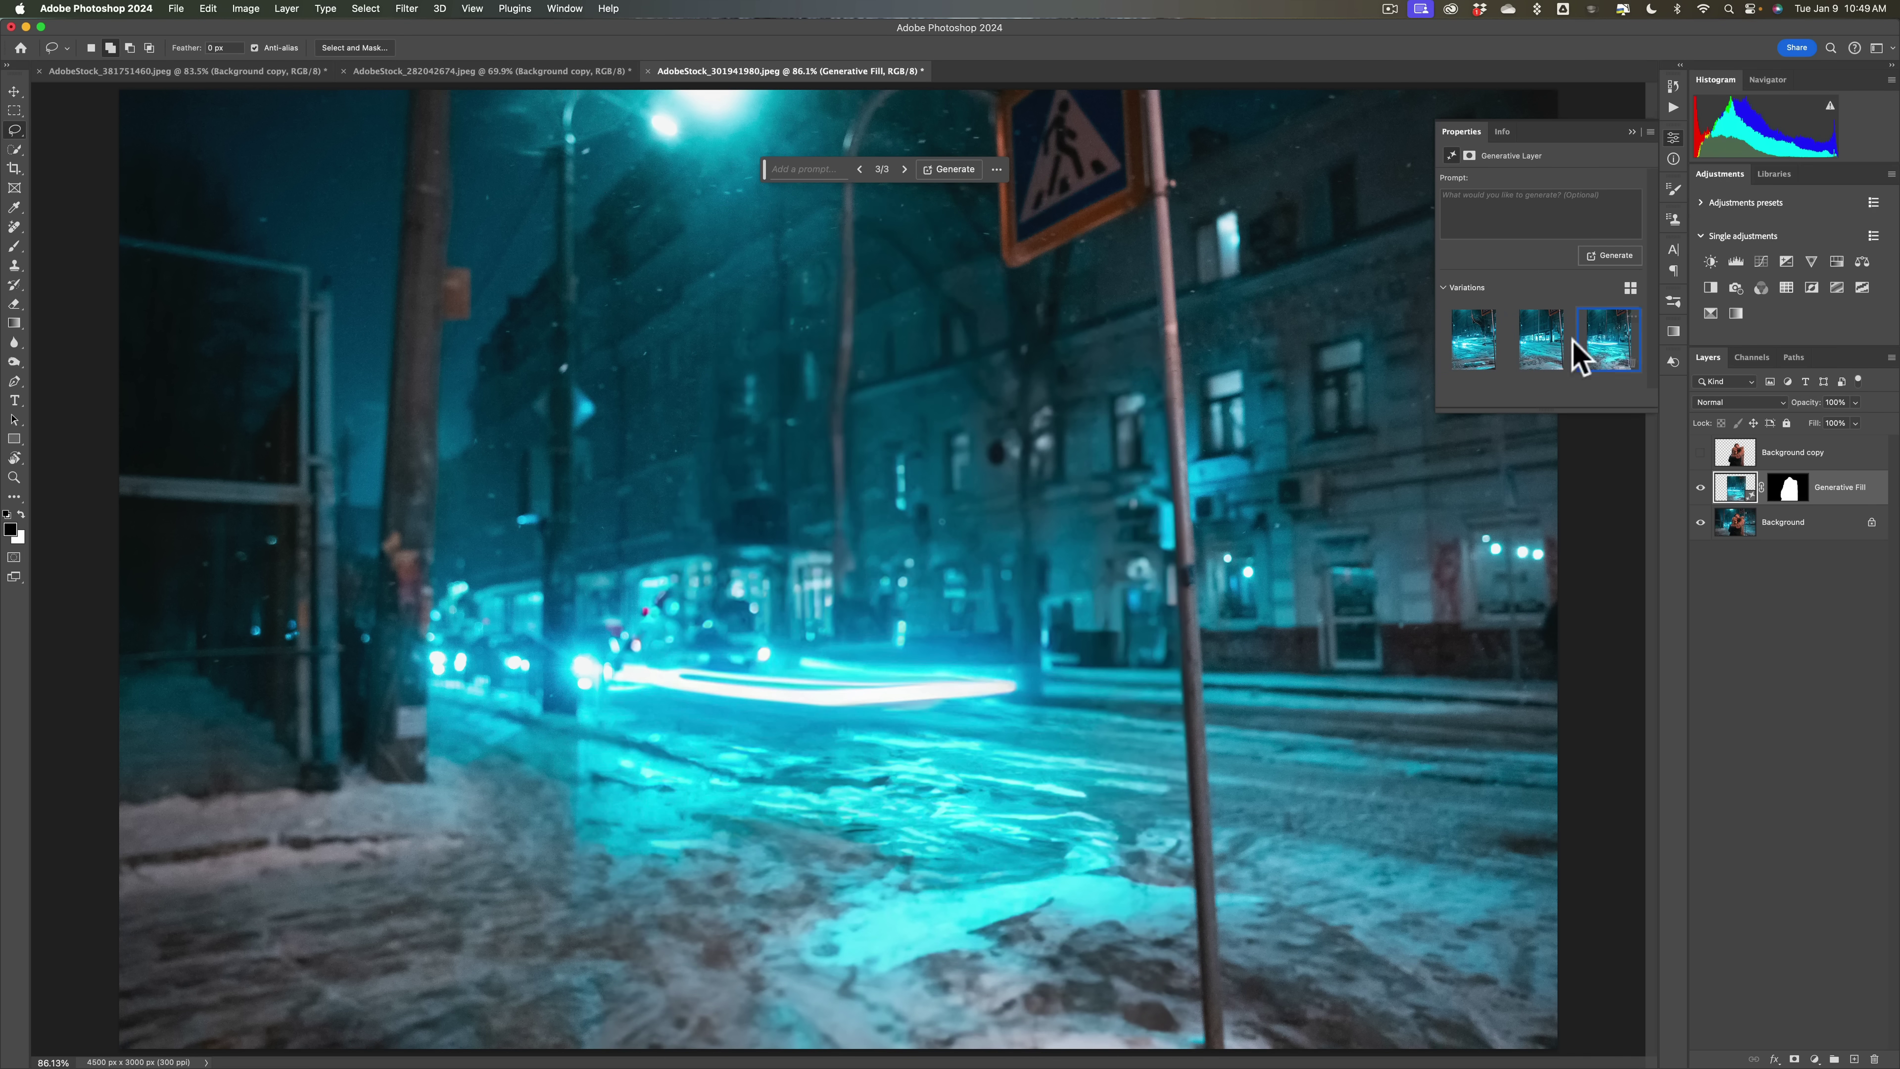
left_click(1539, 352)
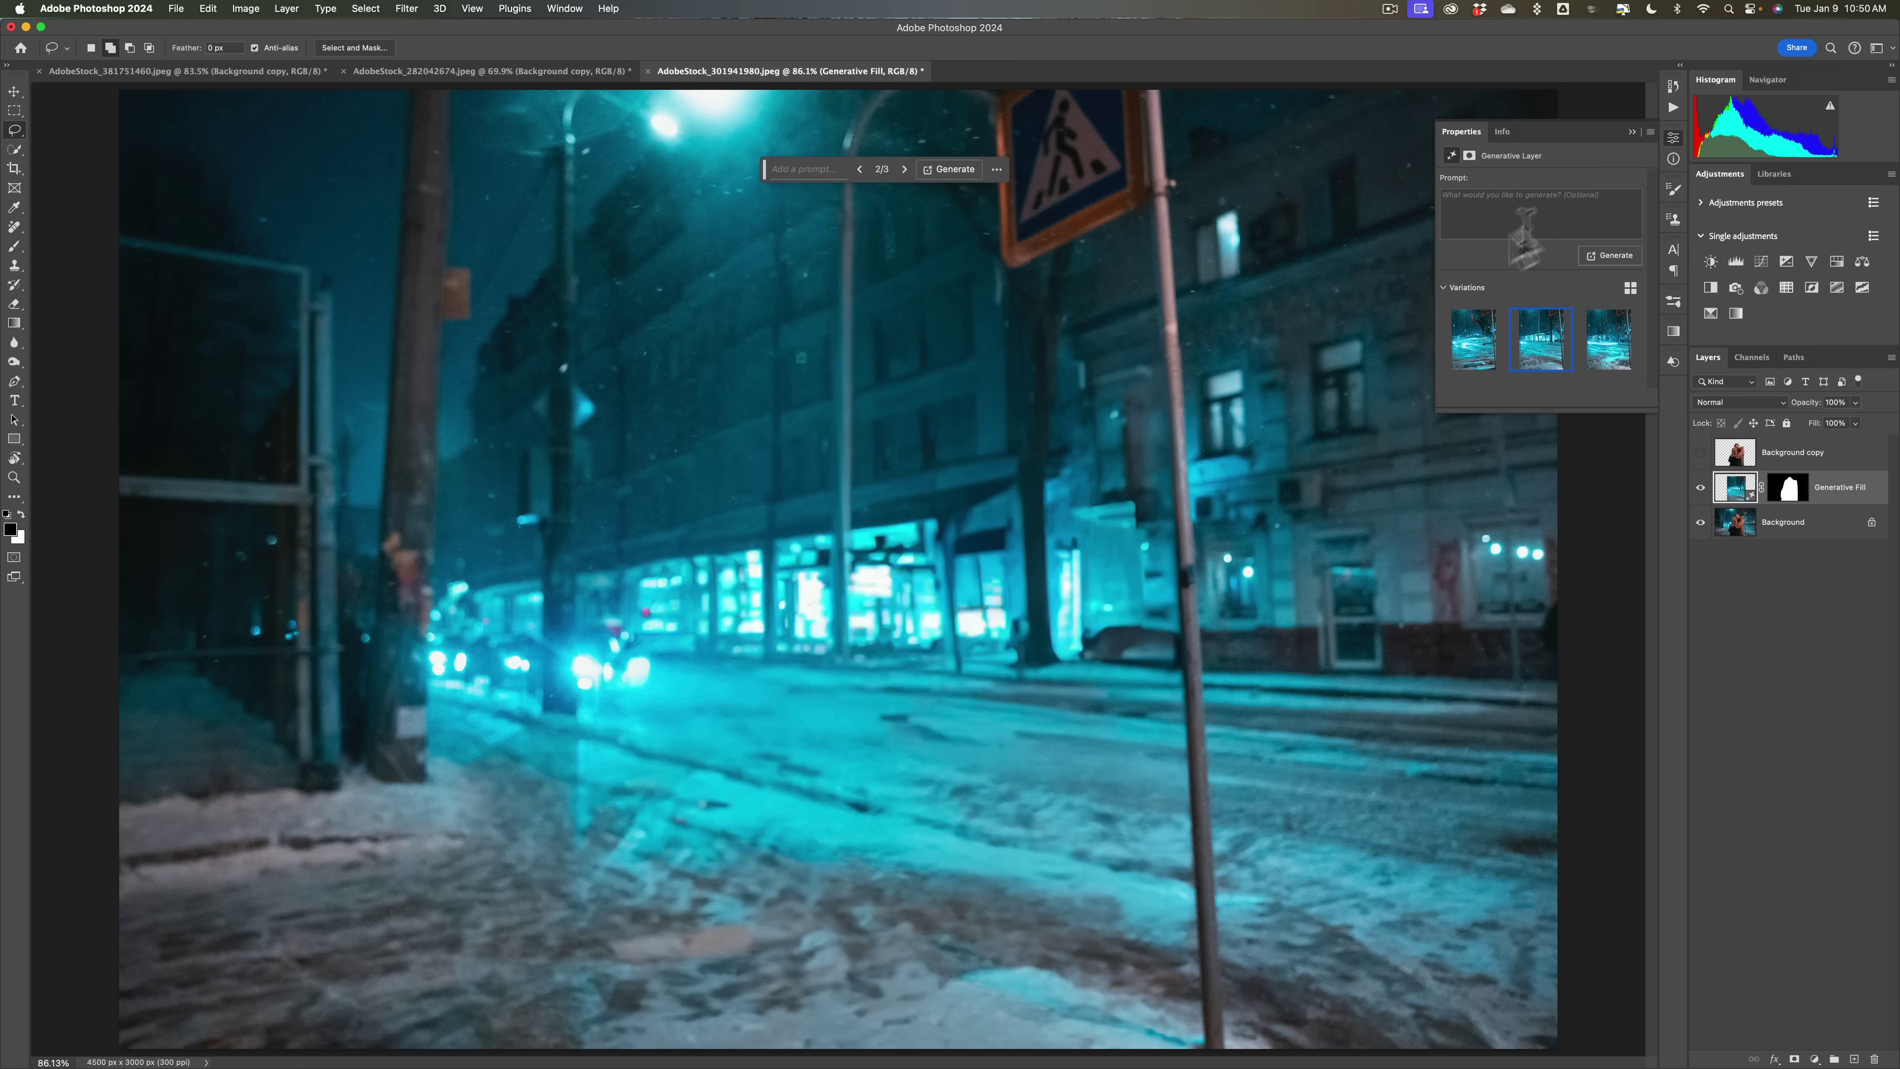
left_click(1632, 131)
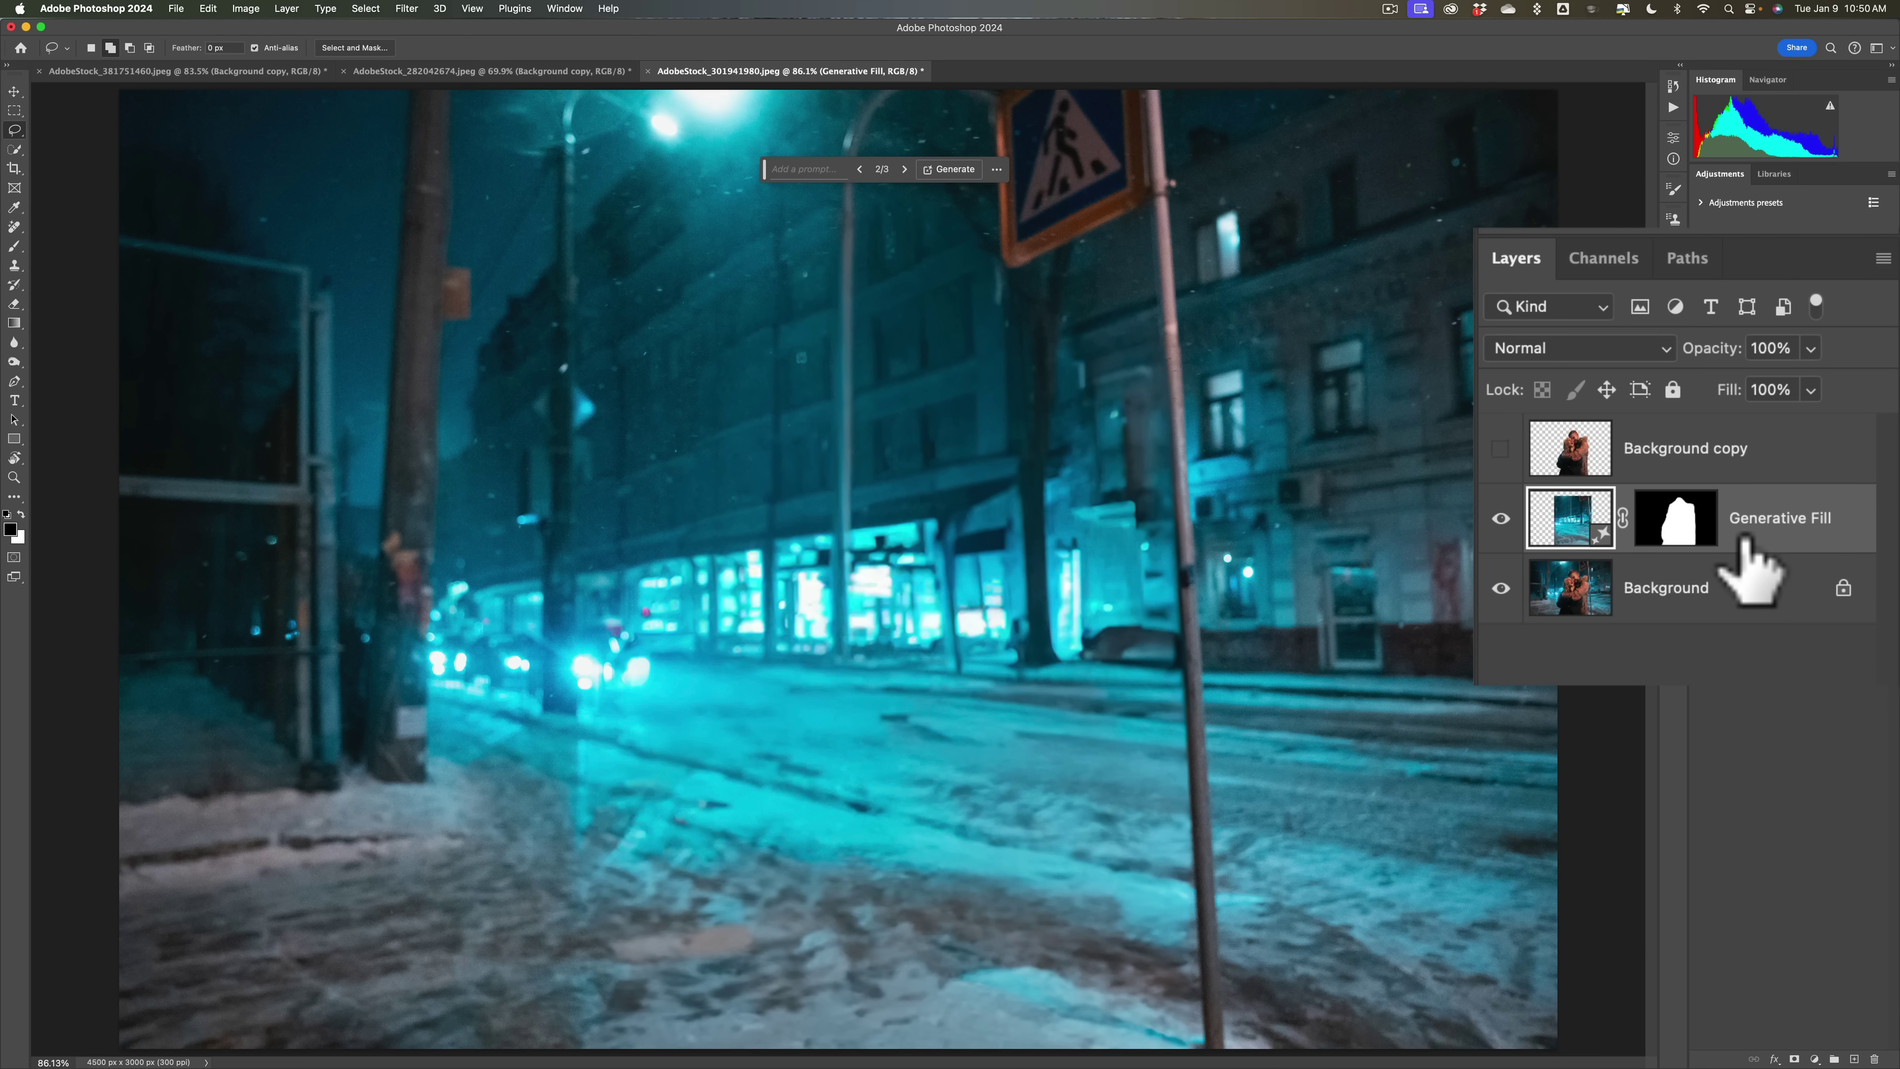
Step: Merge the Generative Fill layer down into the Background and convert the merged layer for smart filters
key("super")
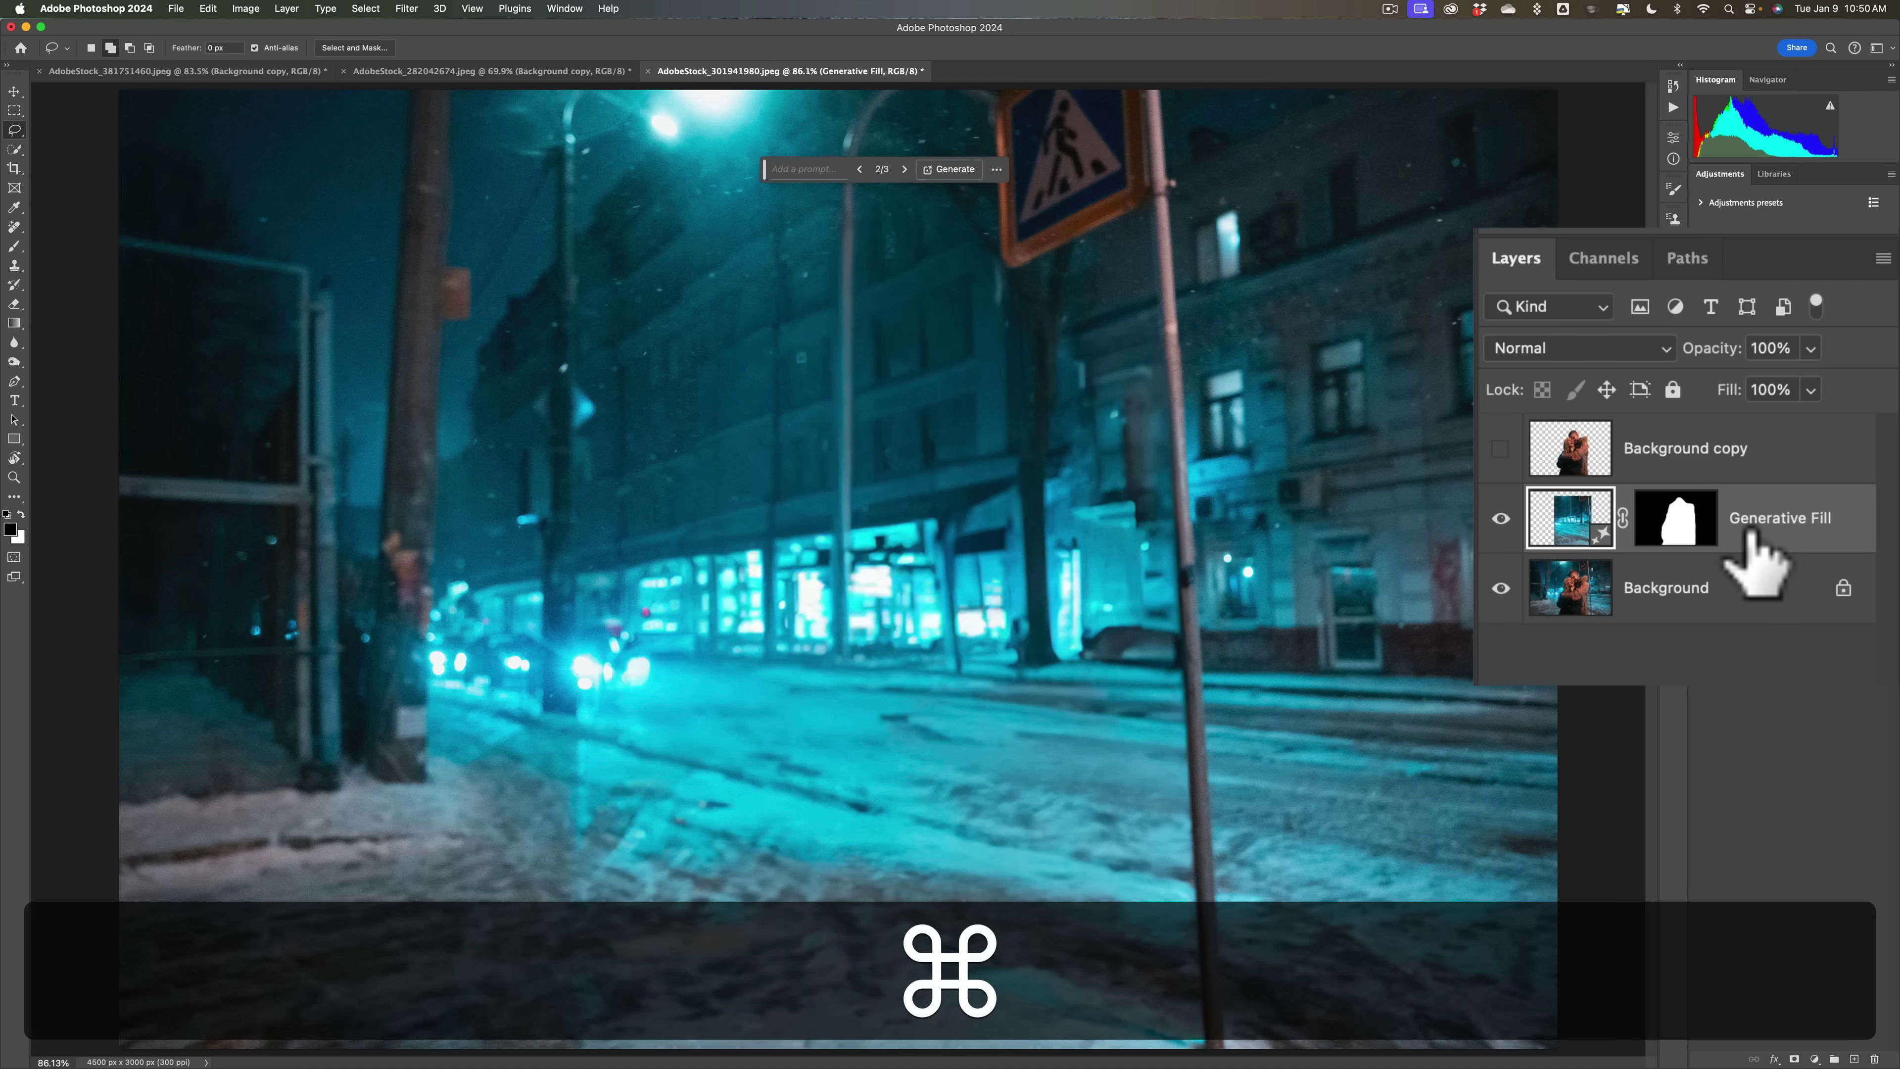
key("super+e")
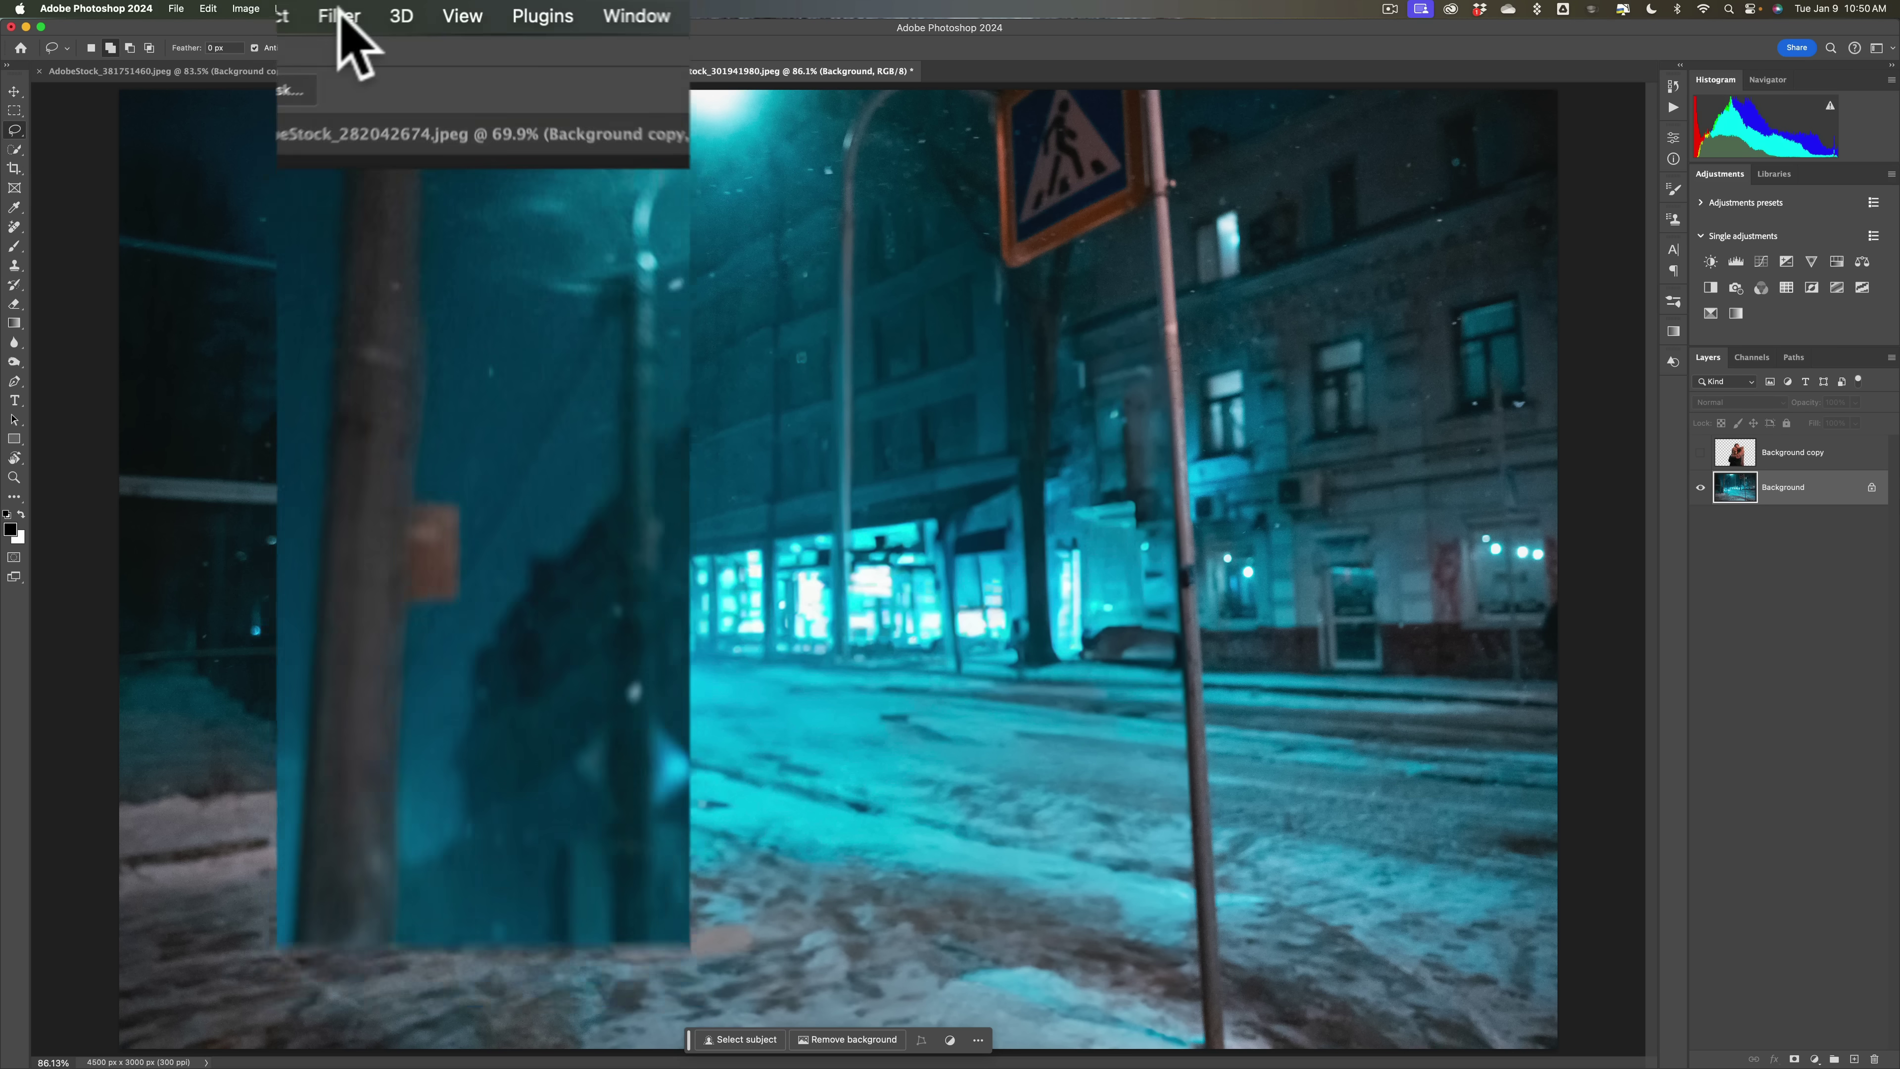
left_click(406, 8)
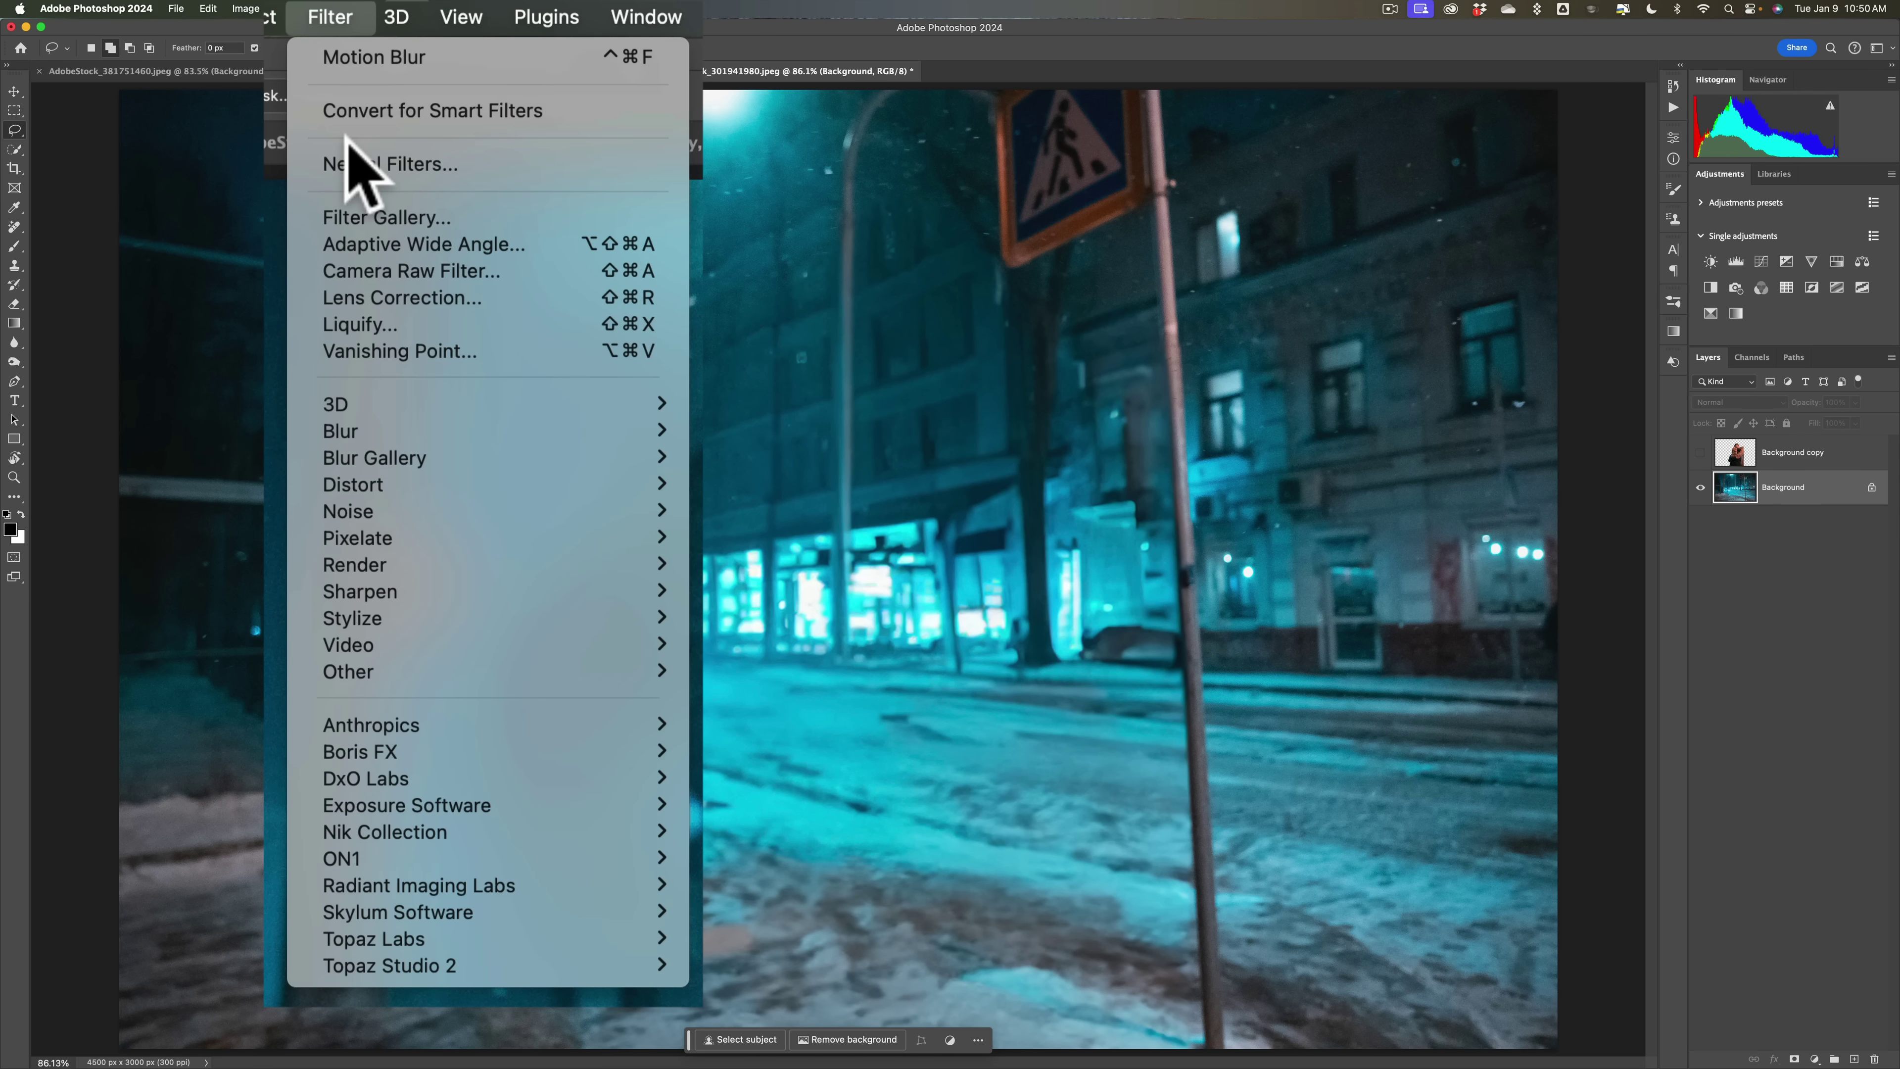
left_click(372, 124)
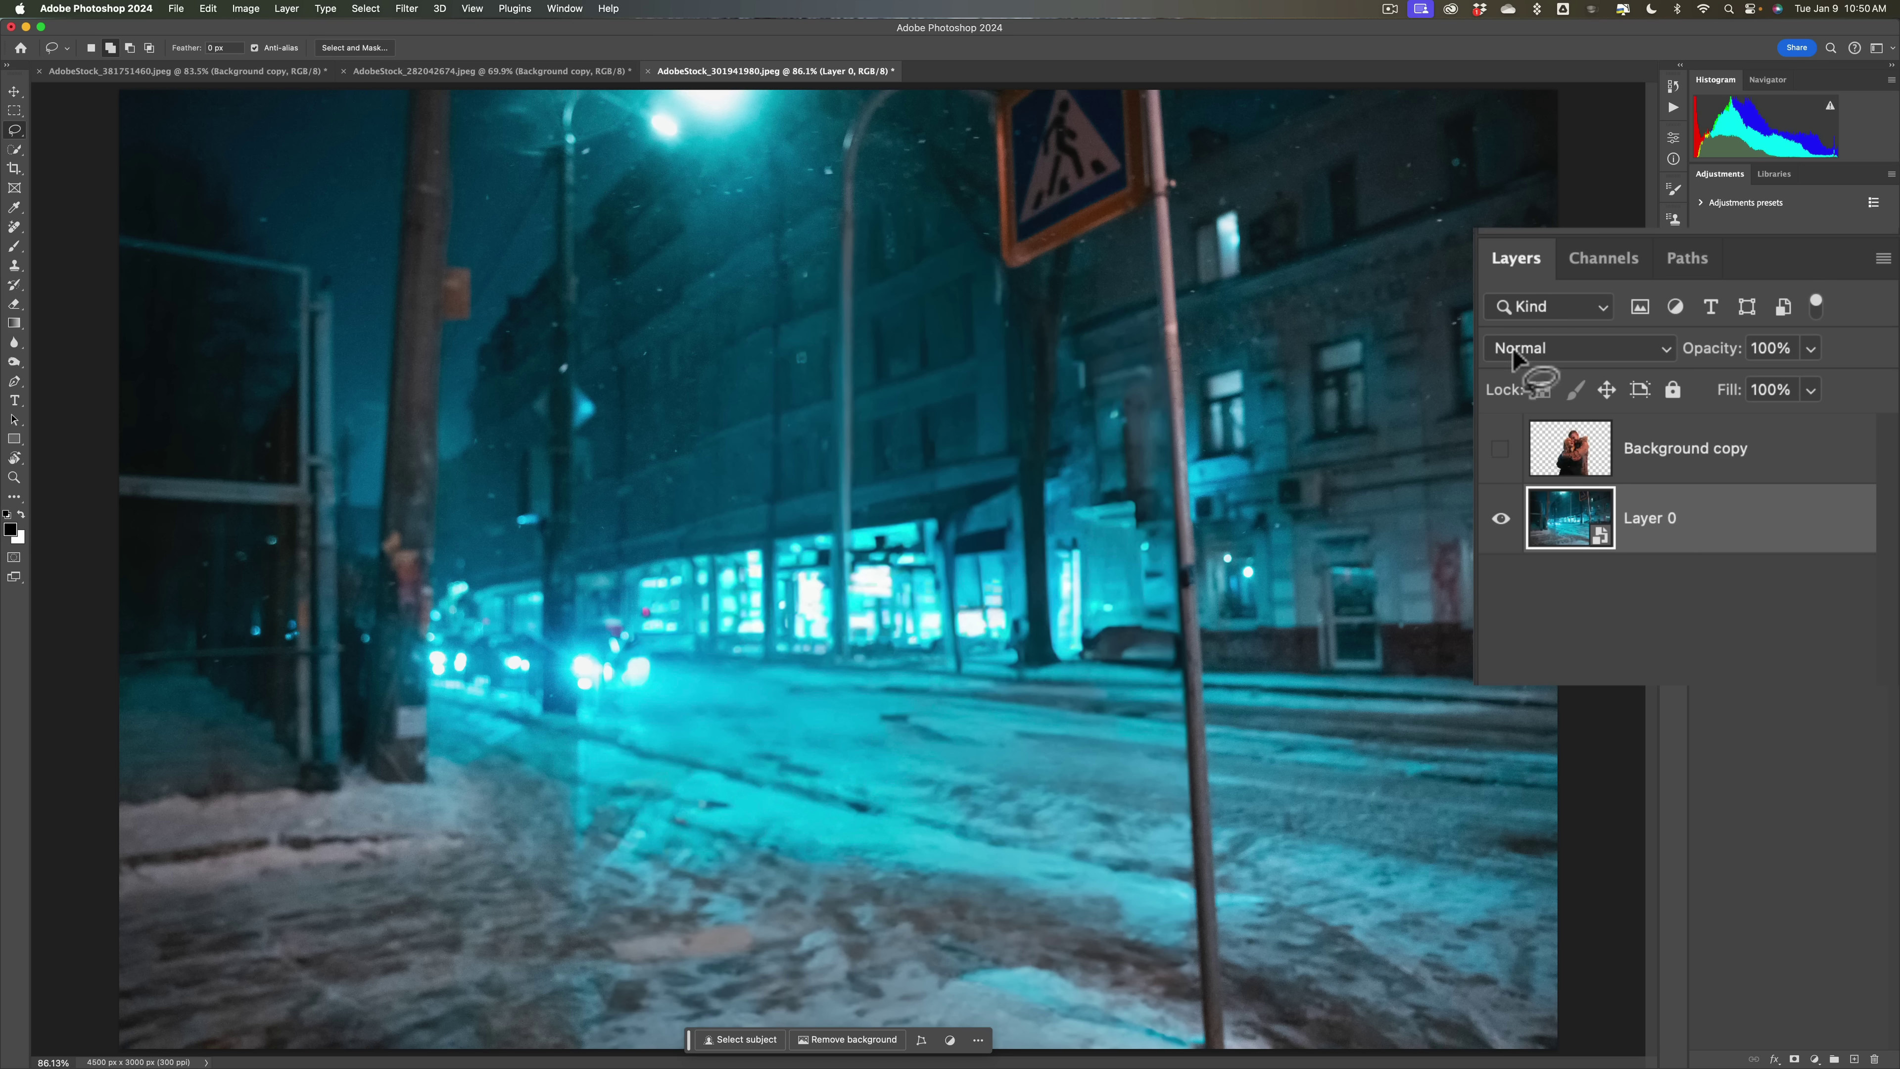
Step: Make the Background copy cutout visible again and select the smart object street layer beneath it
left_click(1498, 449)
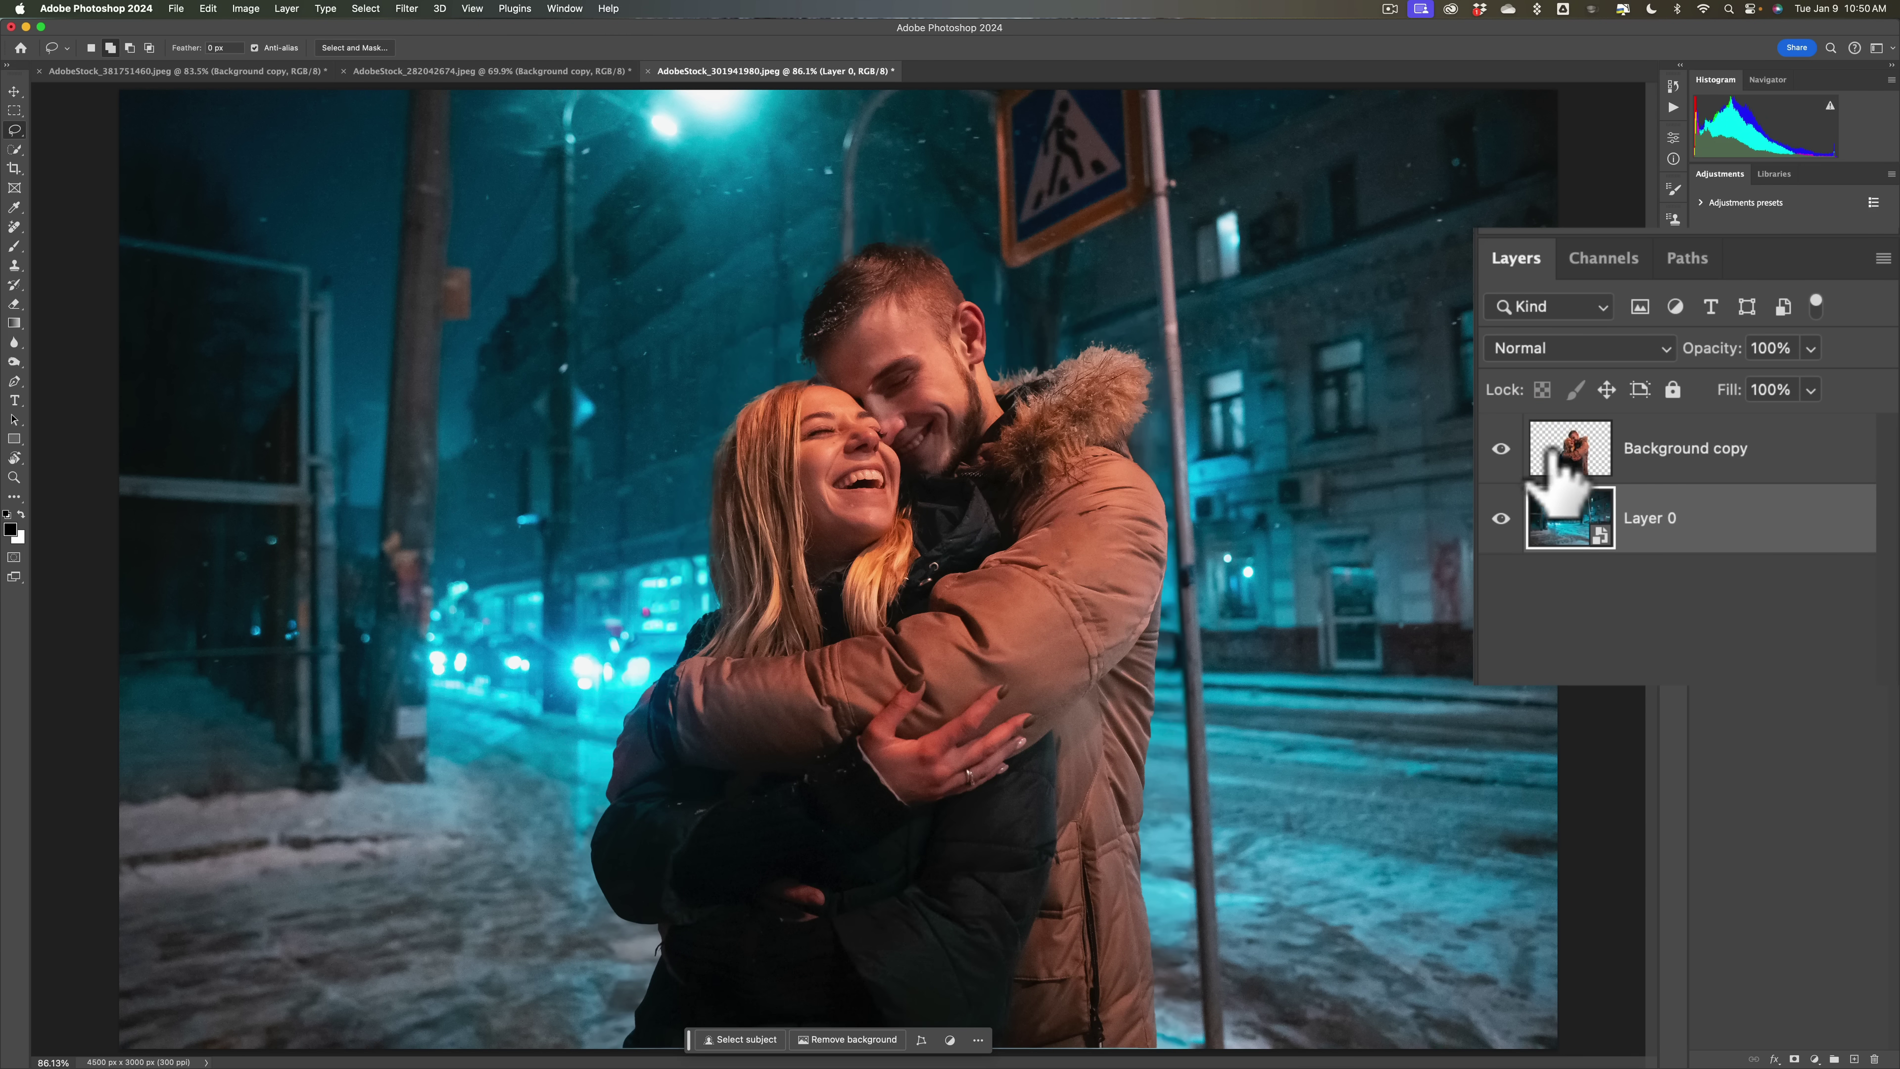
left_click(1500, 449)
left_click(1501, 449)
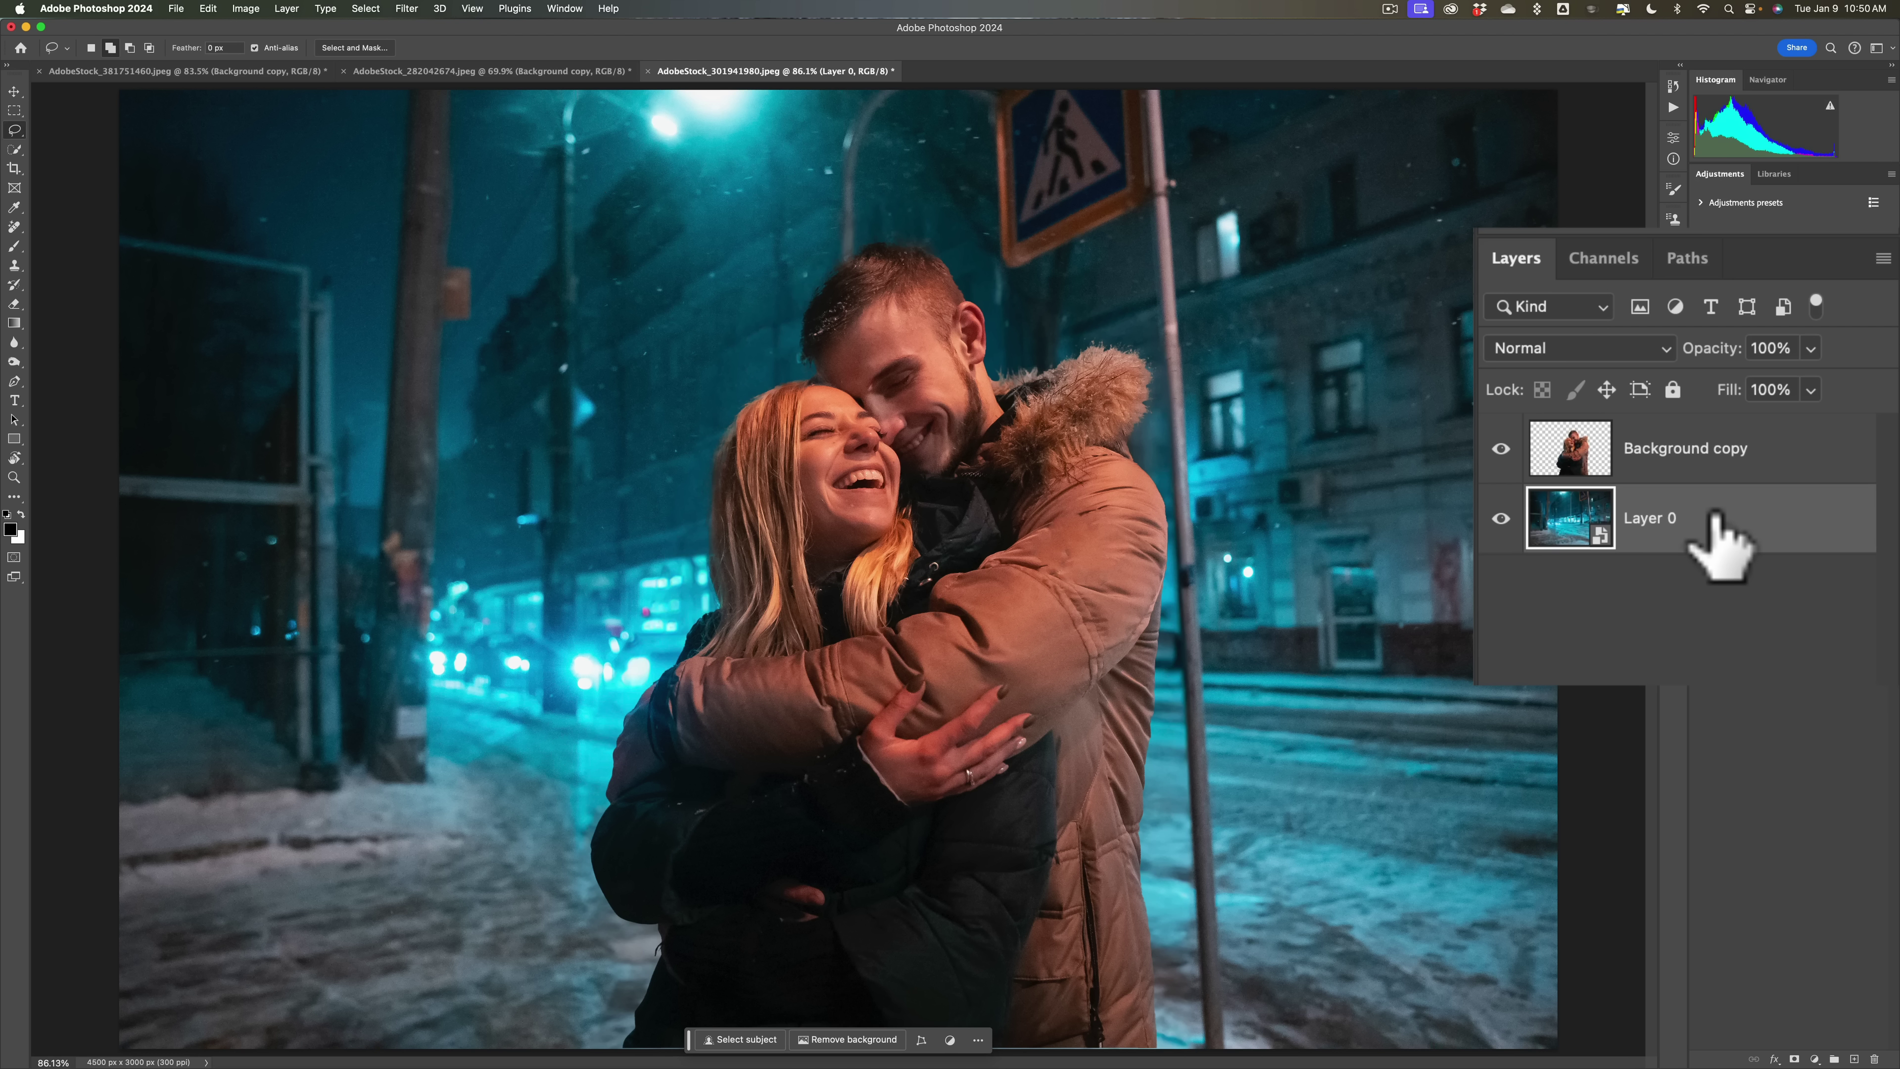
left_click(1743, 524)
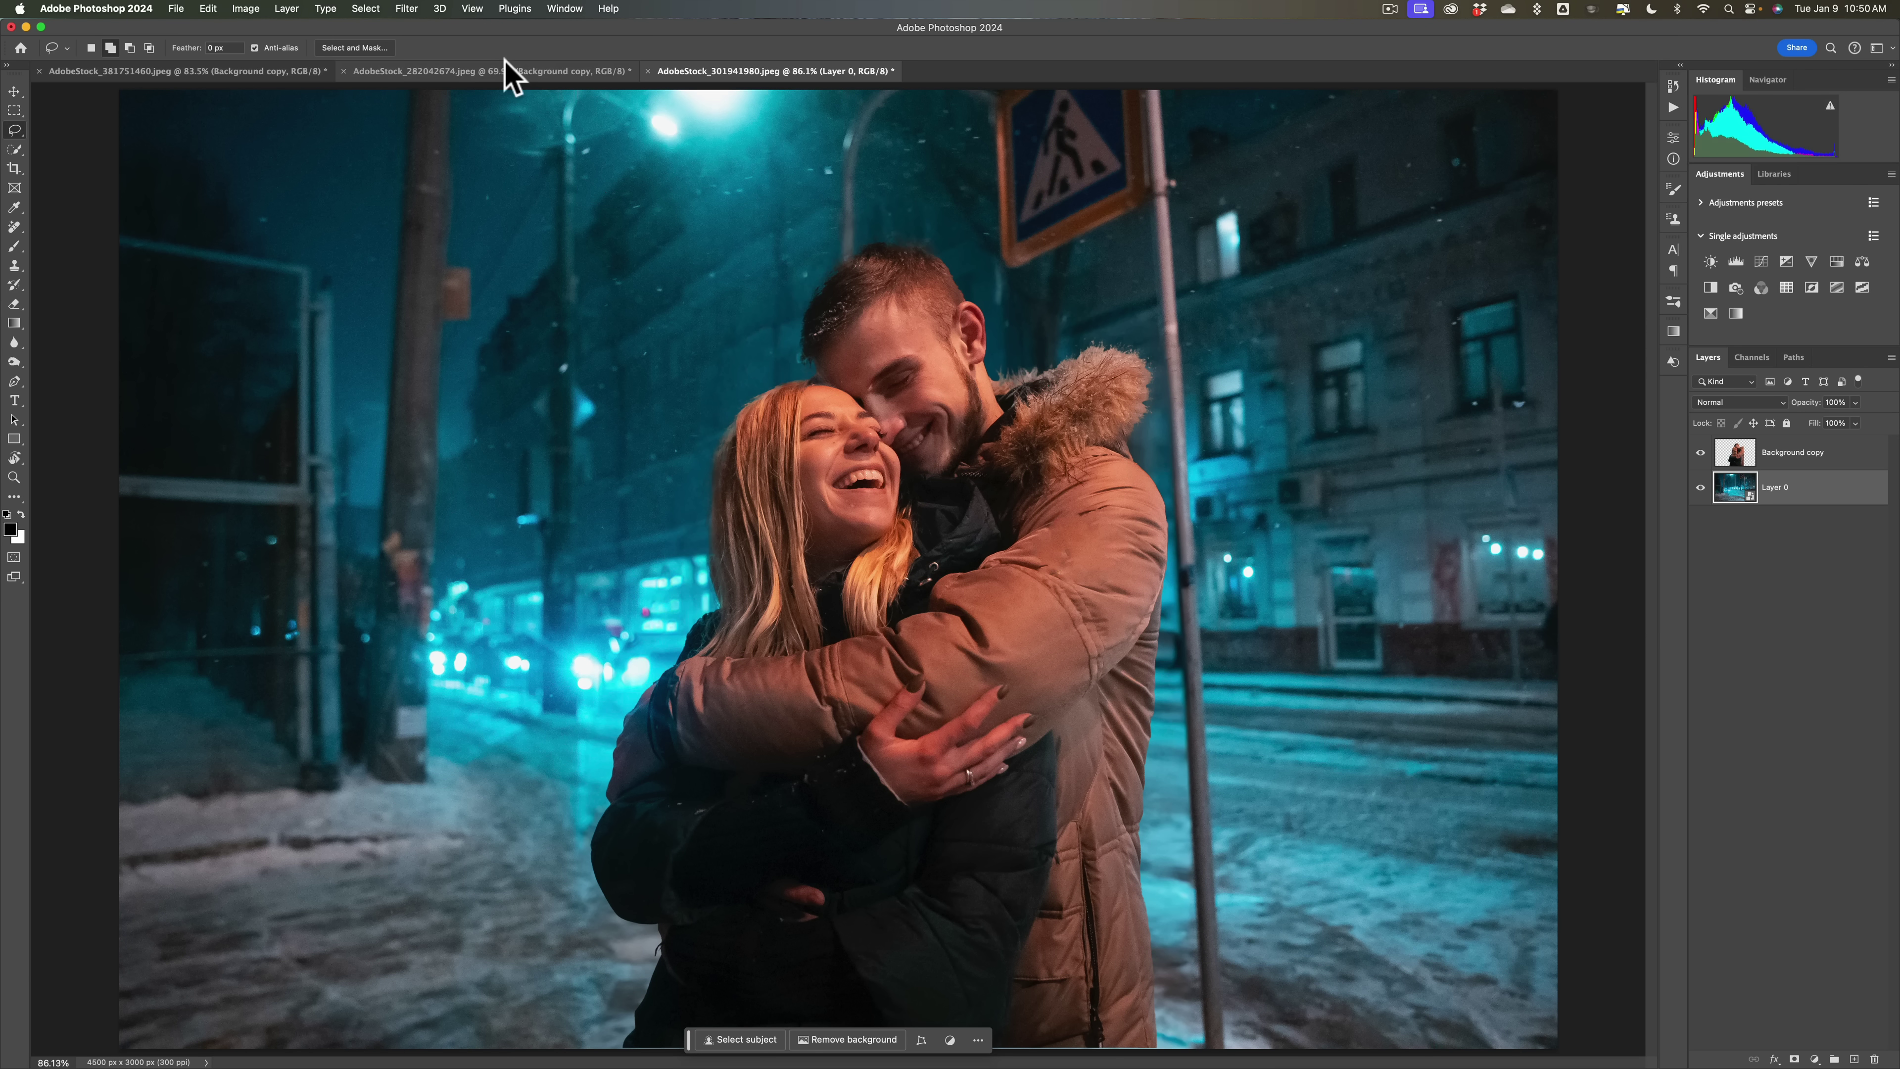
Step: Apply a Radial Blur to the street layer with amount 43, Spin method, Good quality and the blur center near the middle
left_click(407, 8)
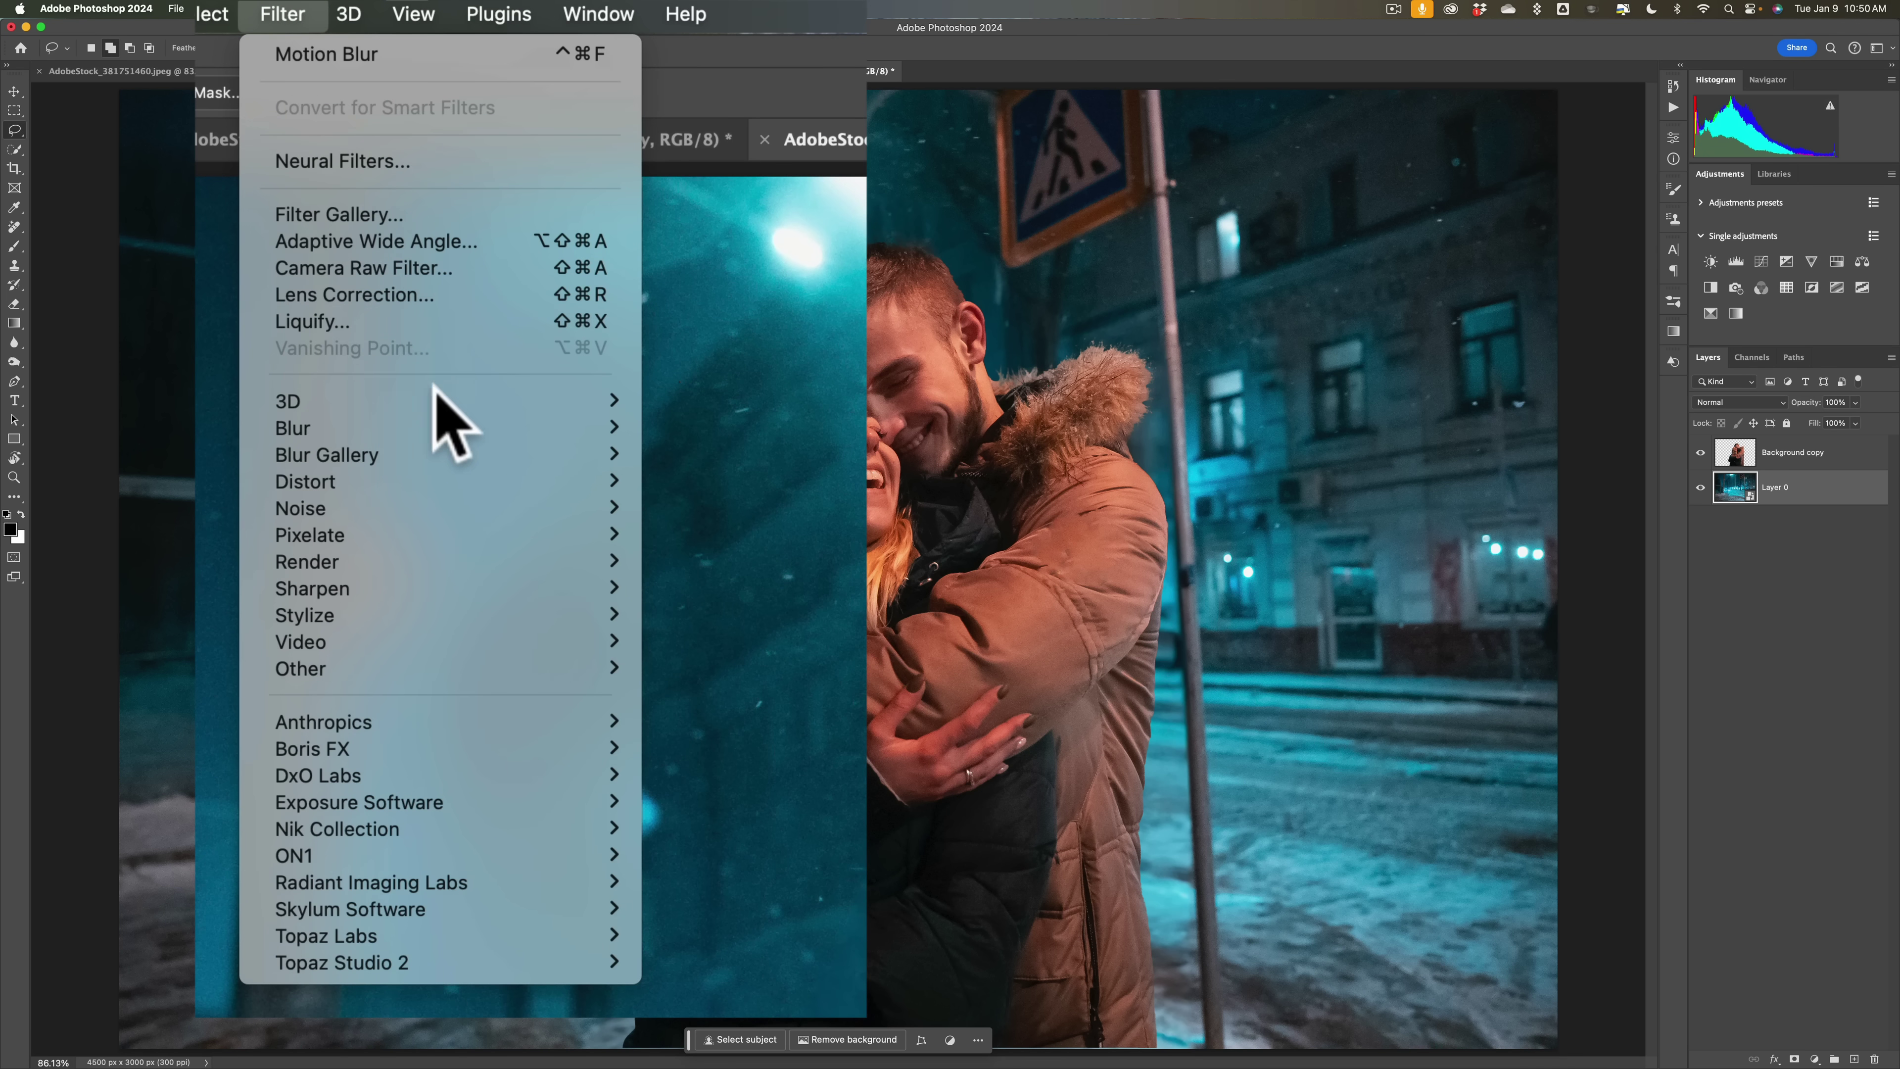
mouse_move(449, 424)
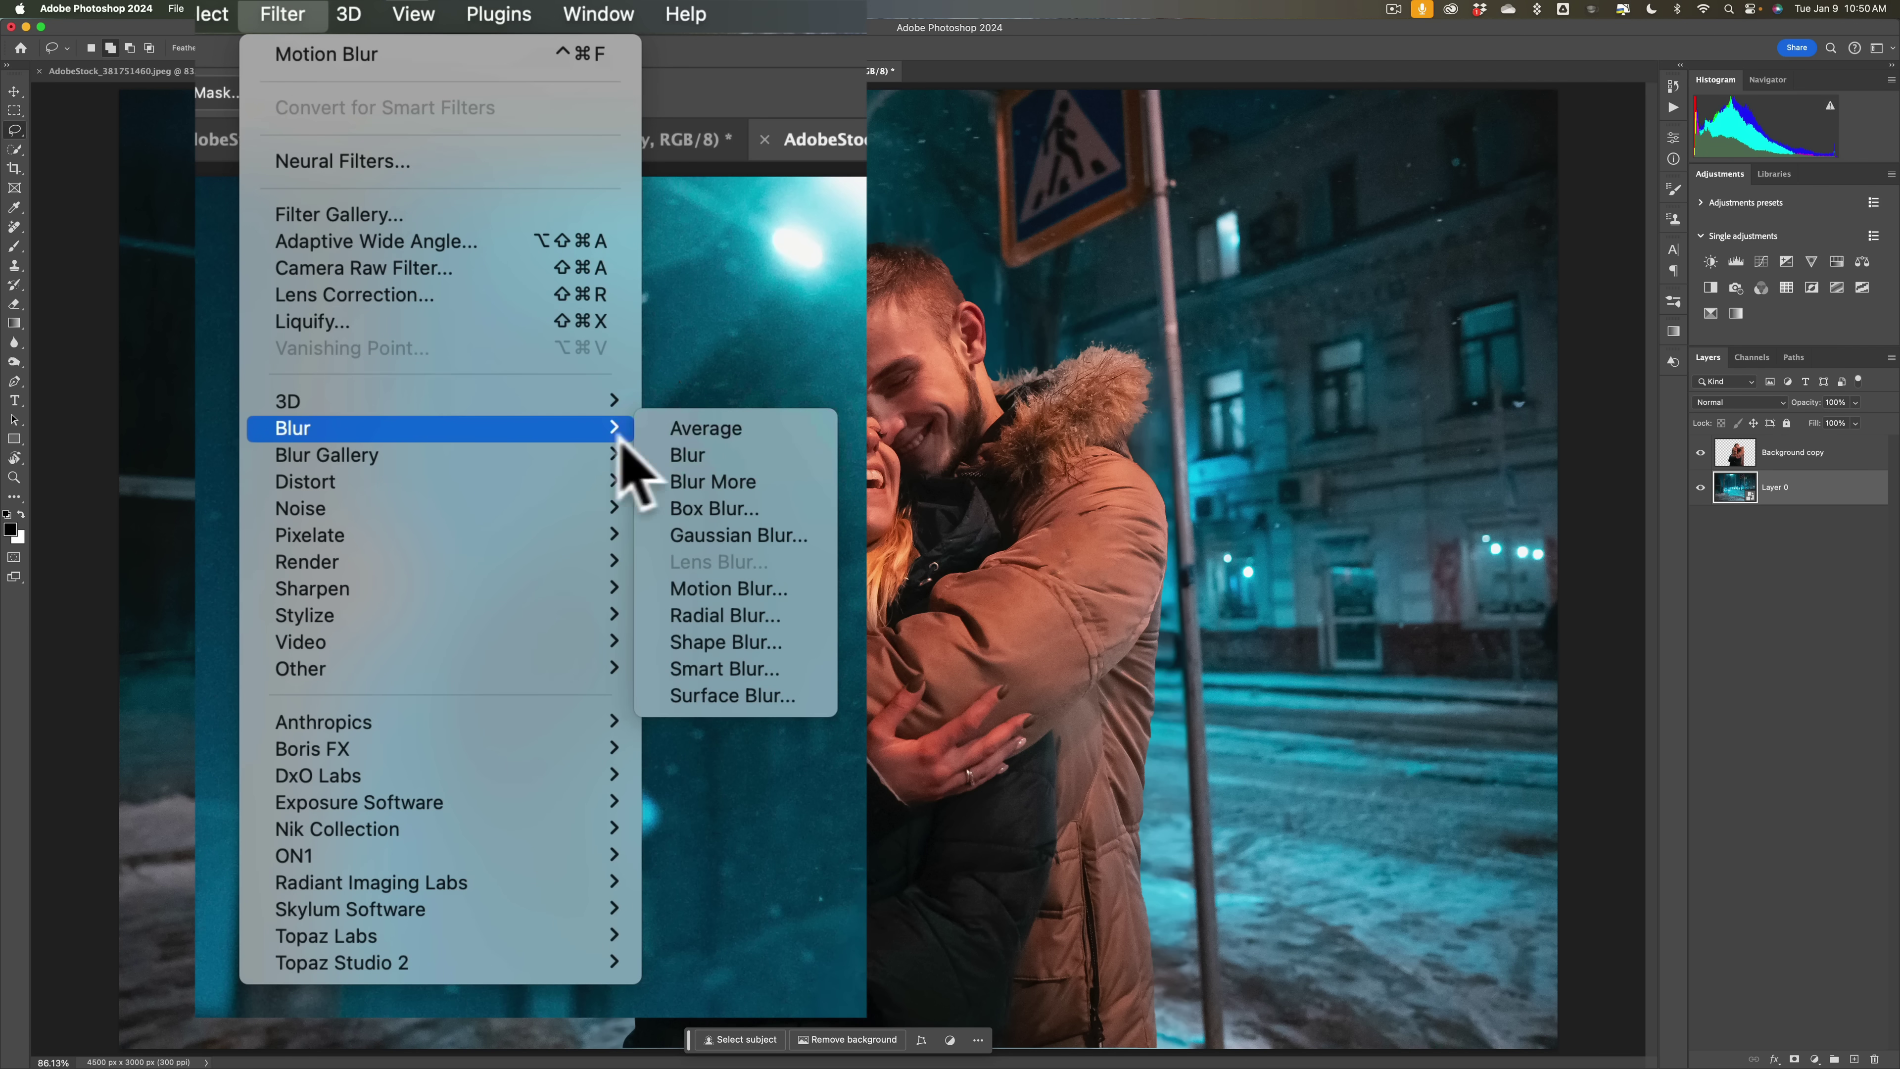
left_click(785, 615)
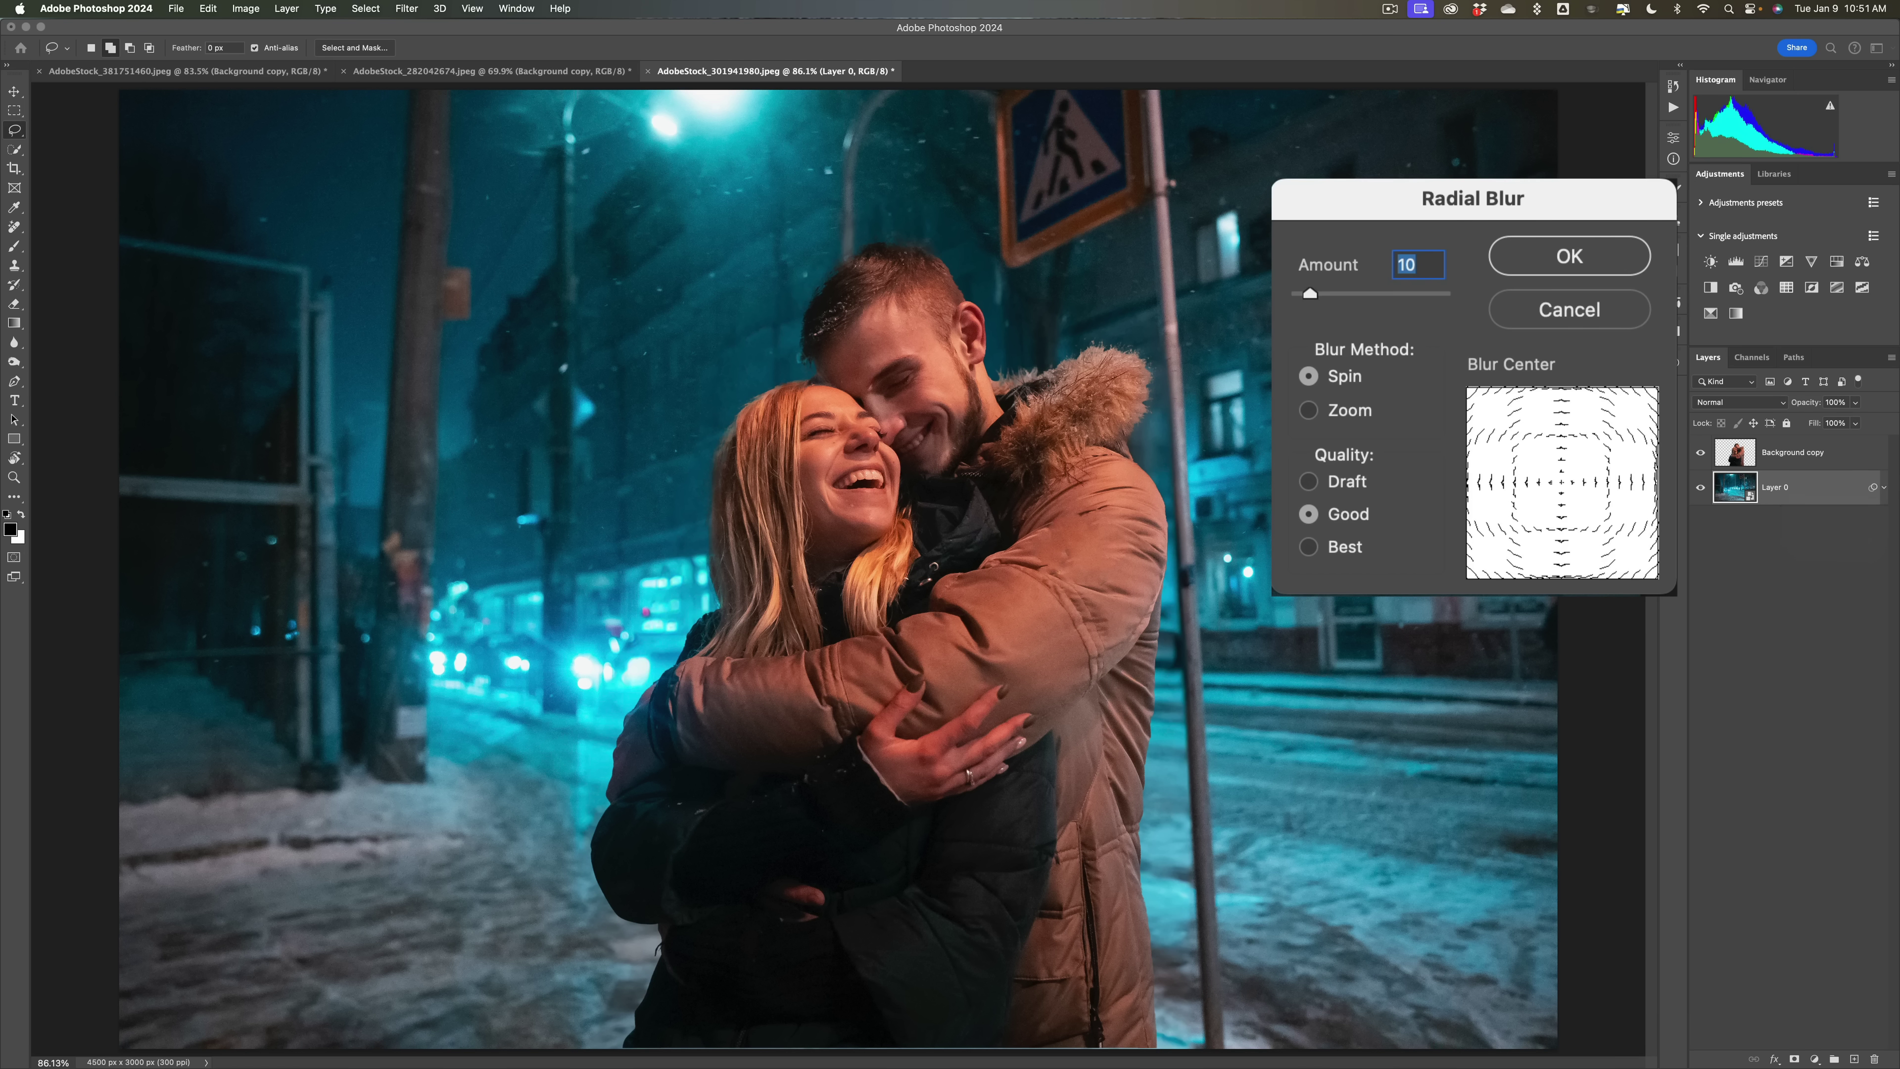
left_click(1561, 480)
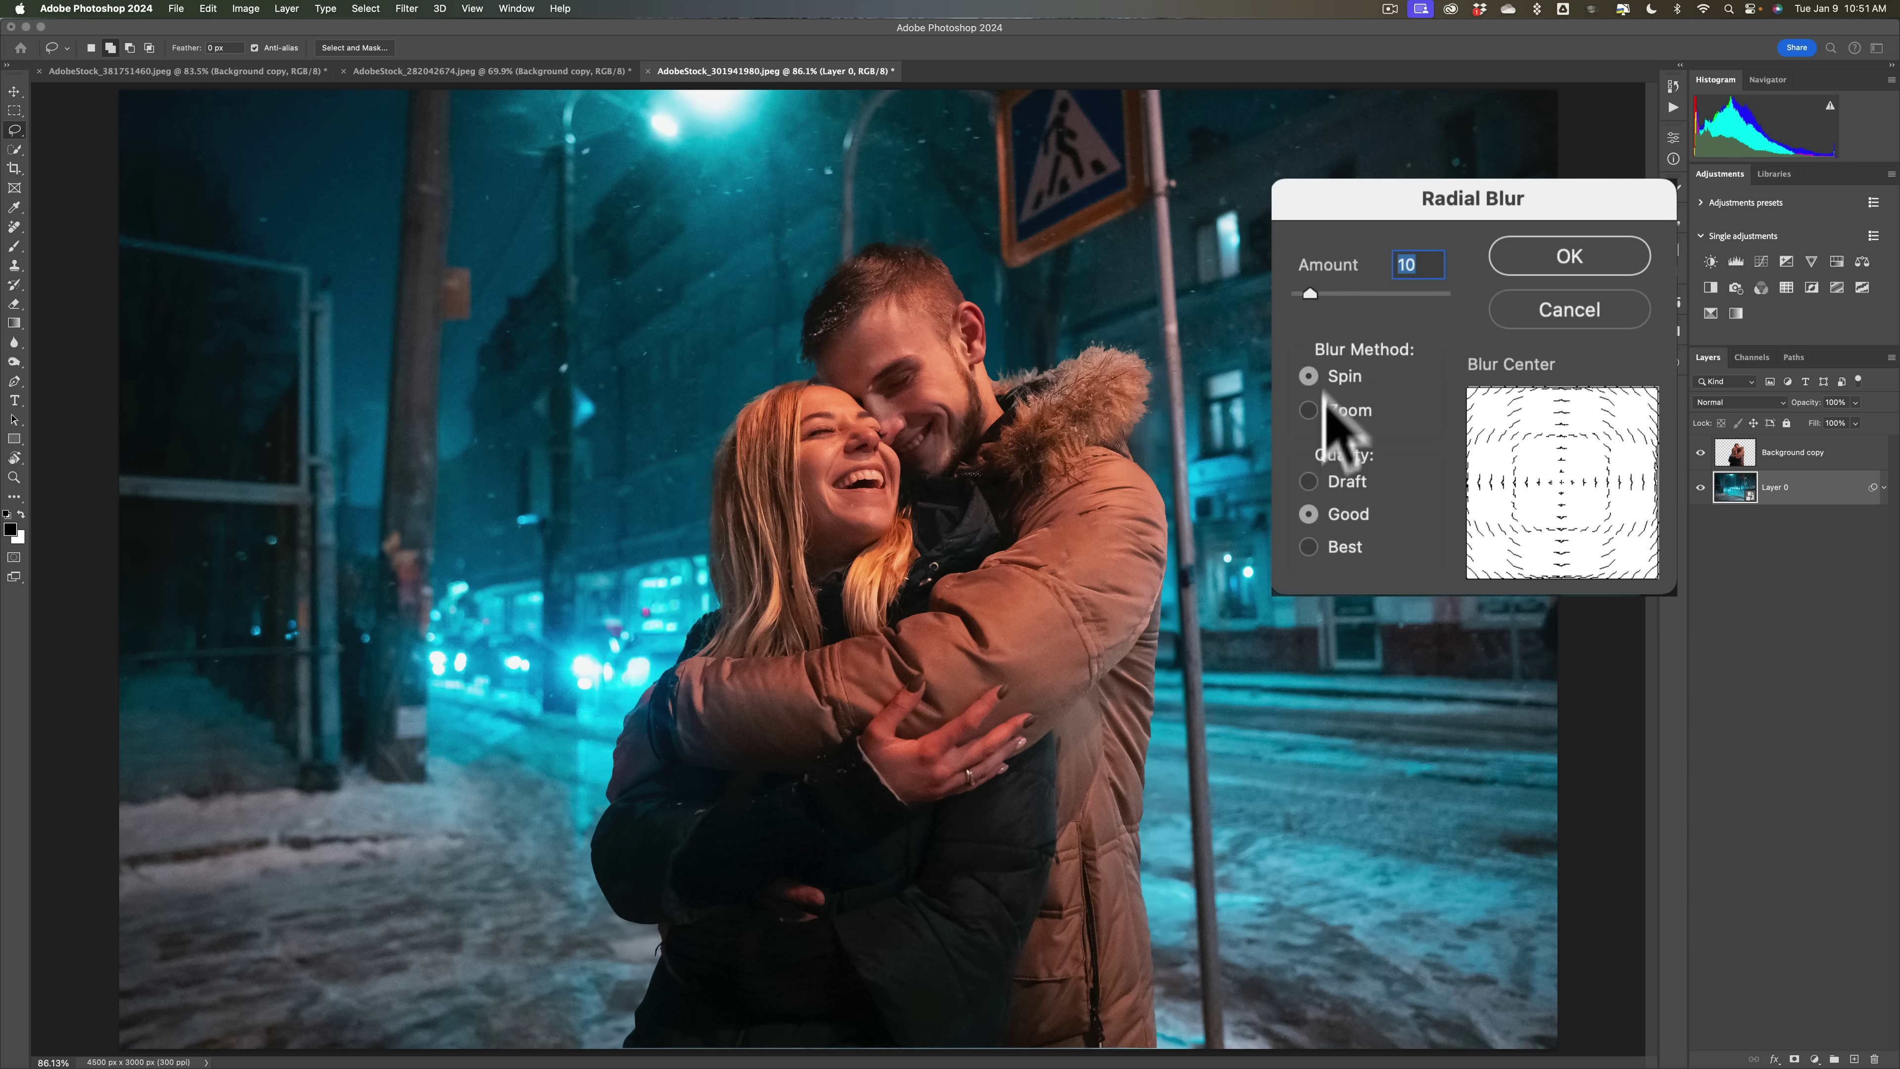
left_click(1359, 293)
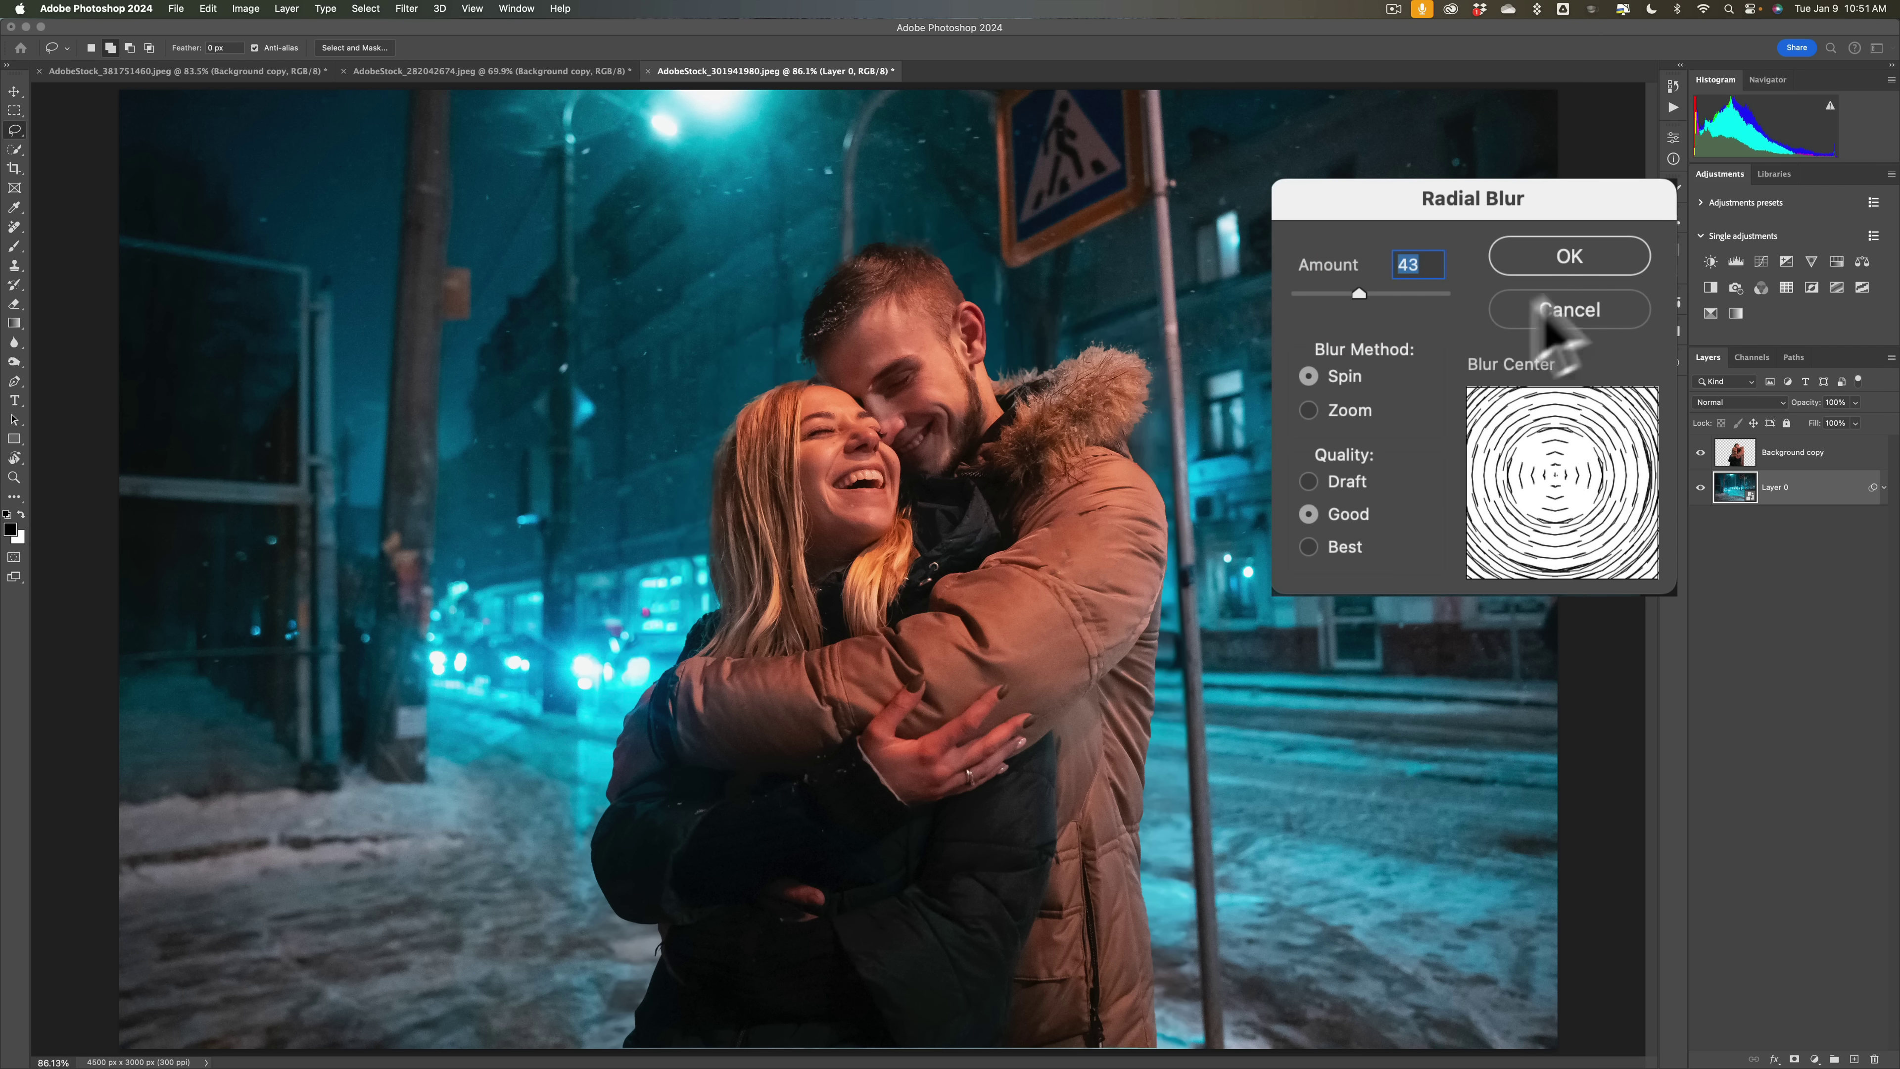
left_click(1571, 259)
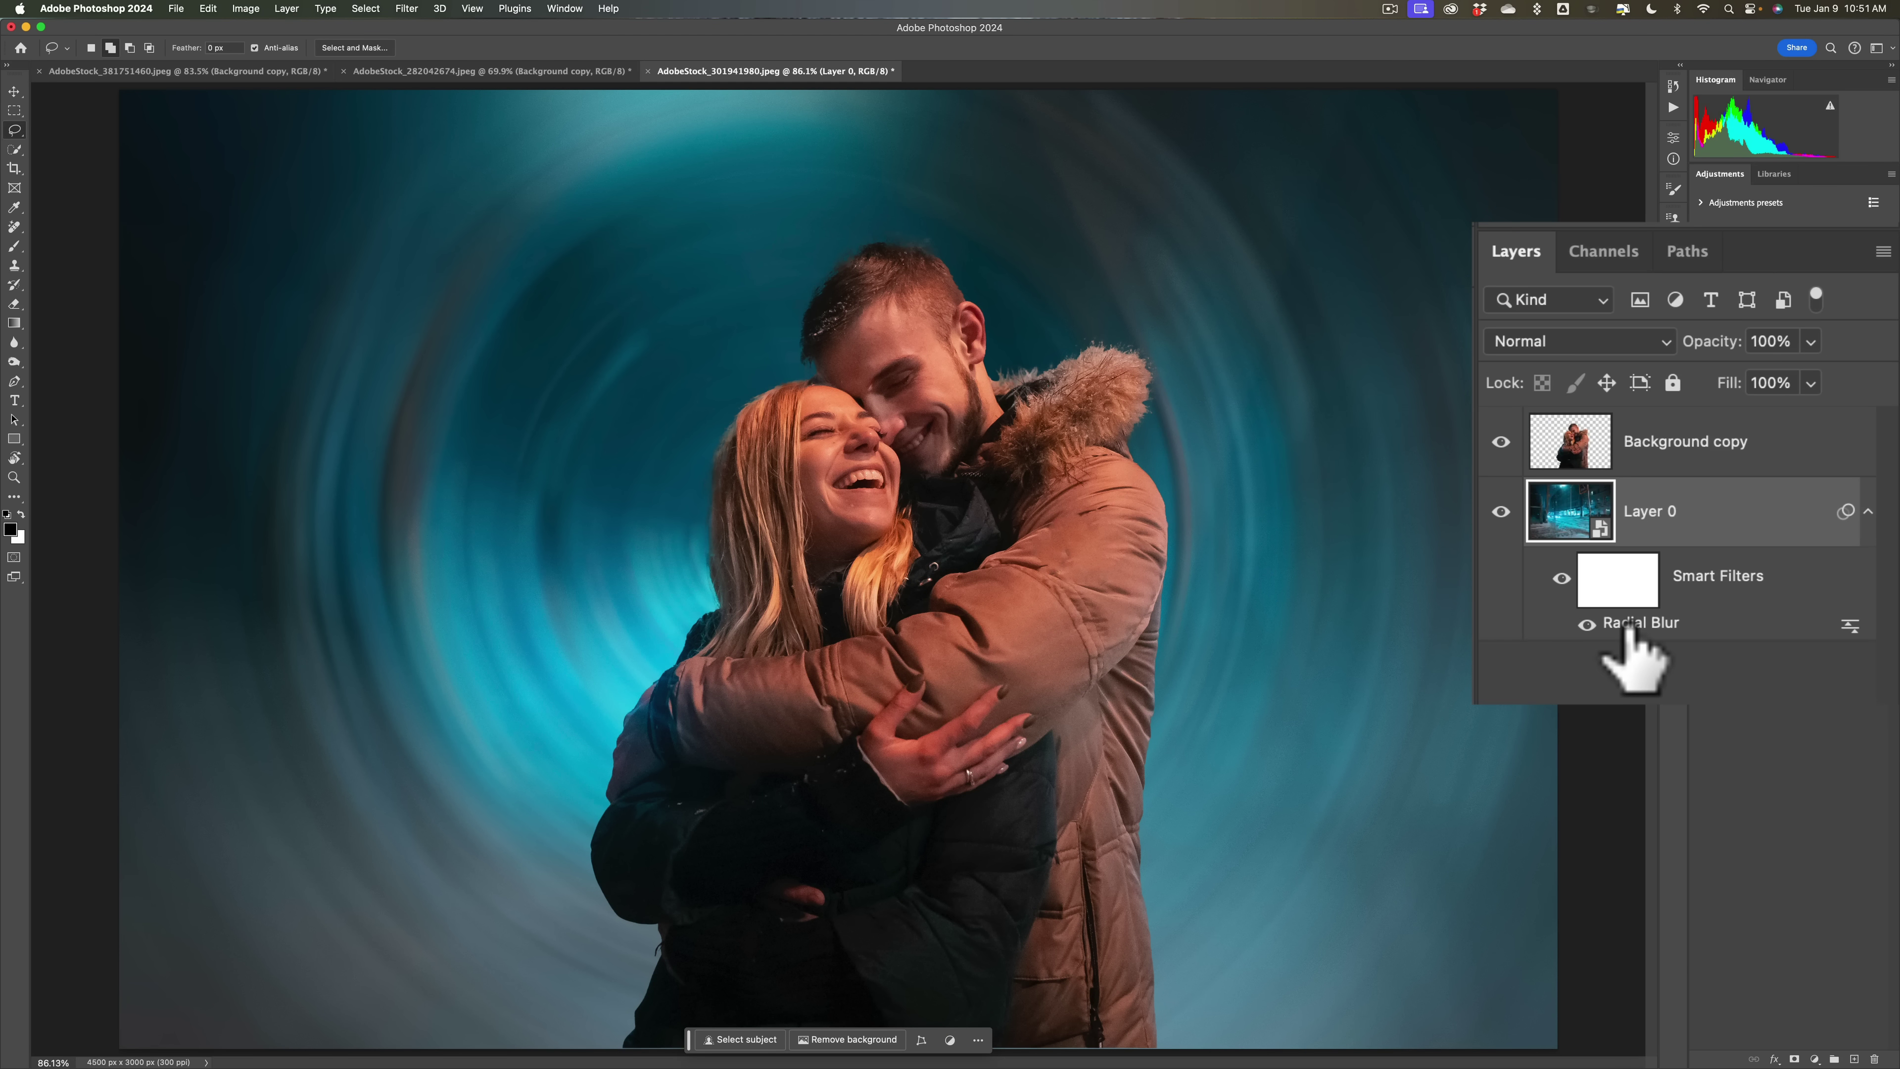
Step: Set the Radial Blur smart filter's amount to 25
double_click(1628, 633)
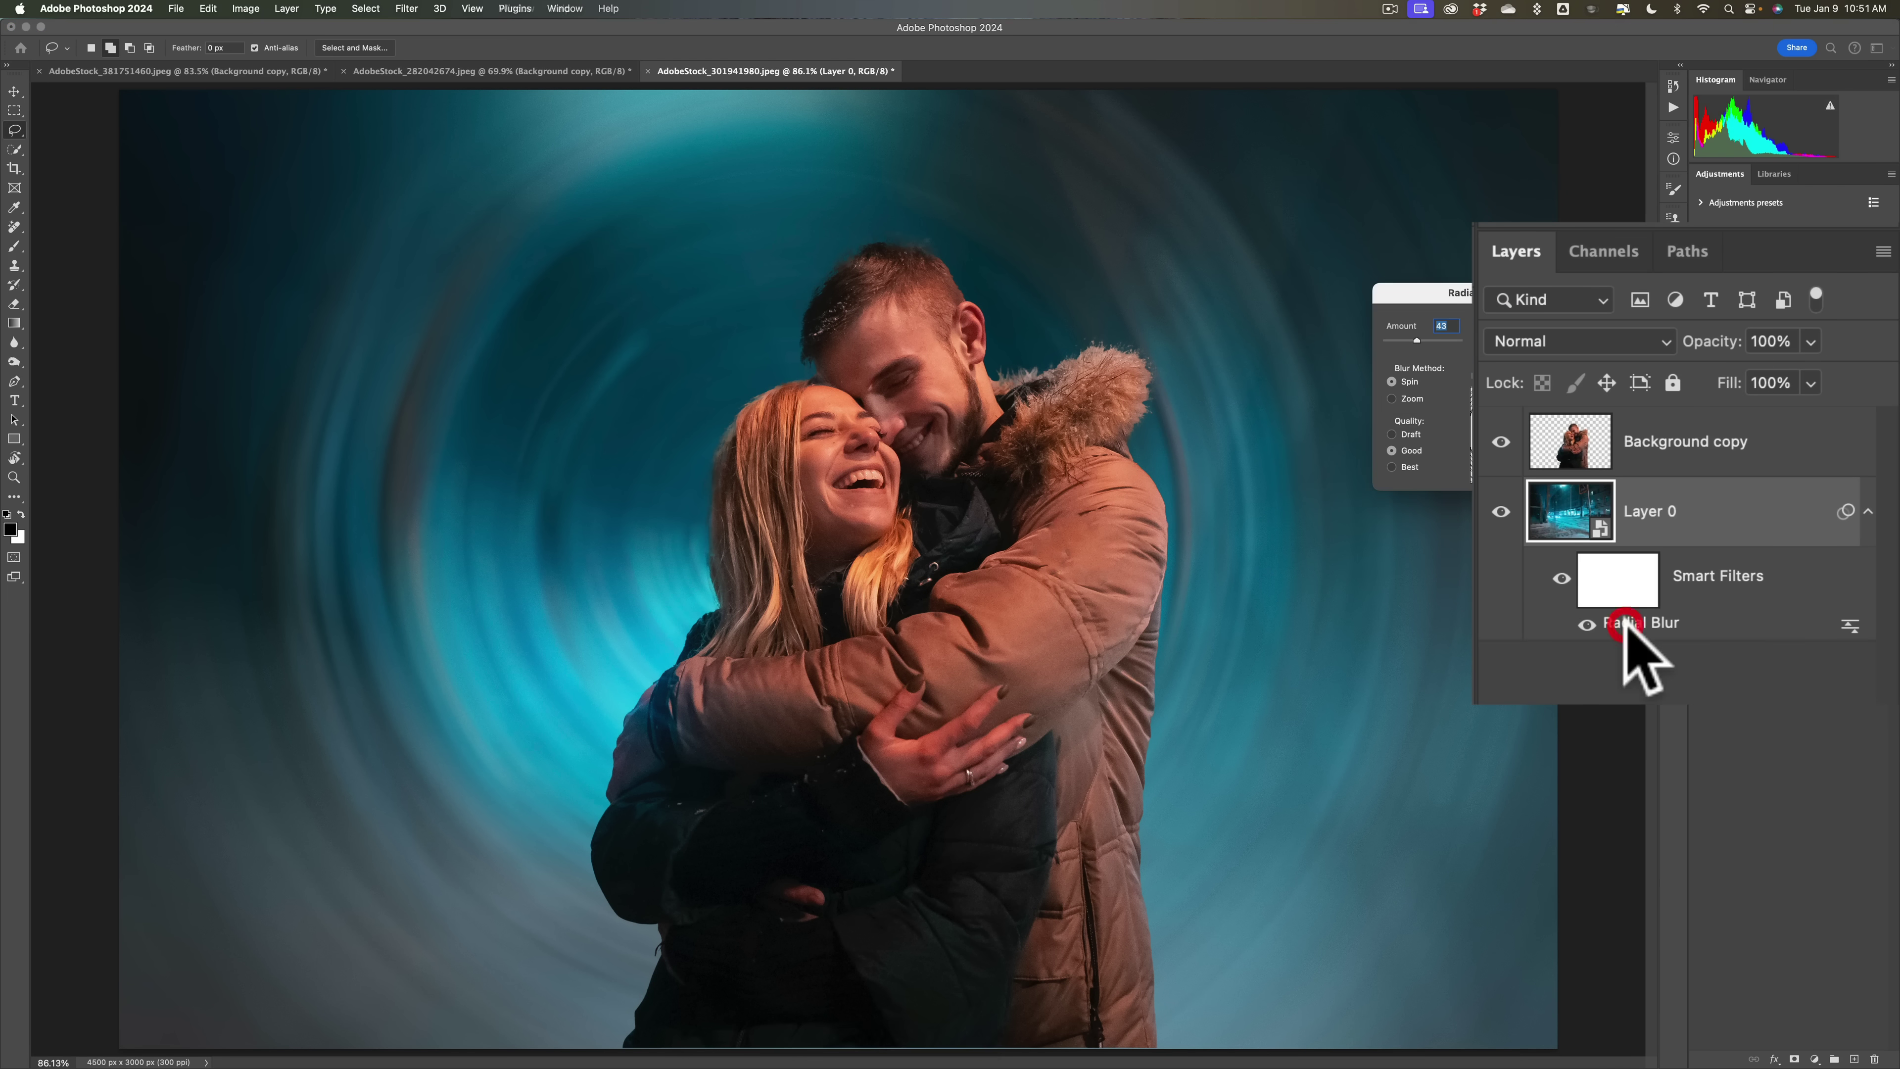
left_click_drag(1373, 305, 1350, 306)
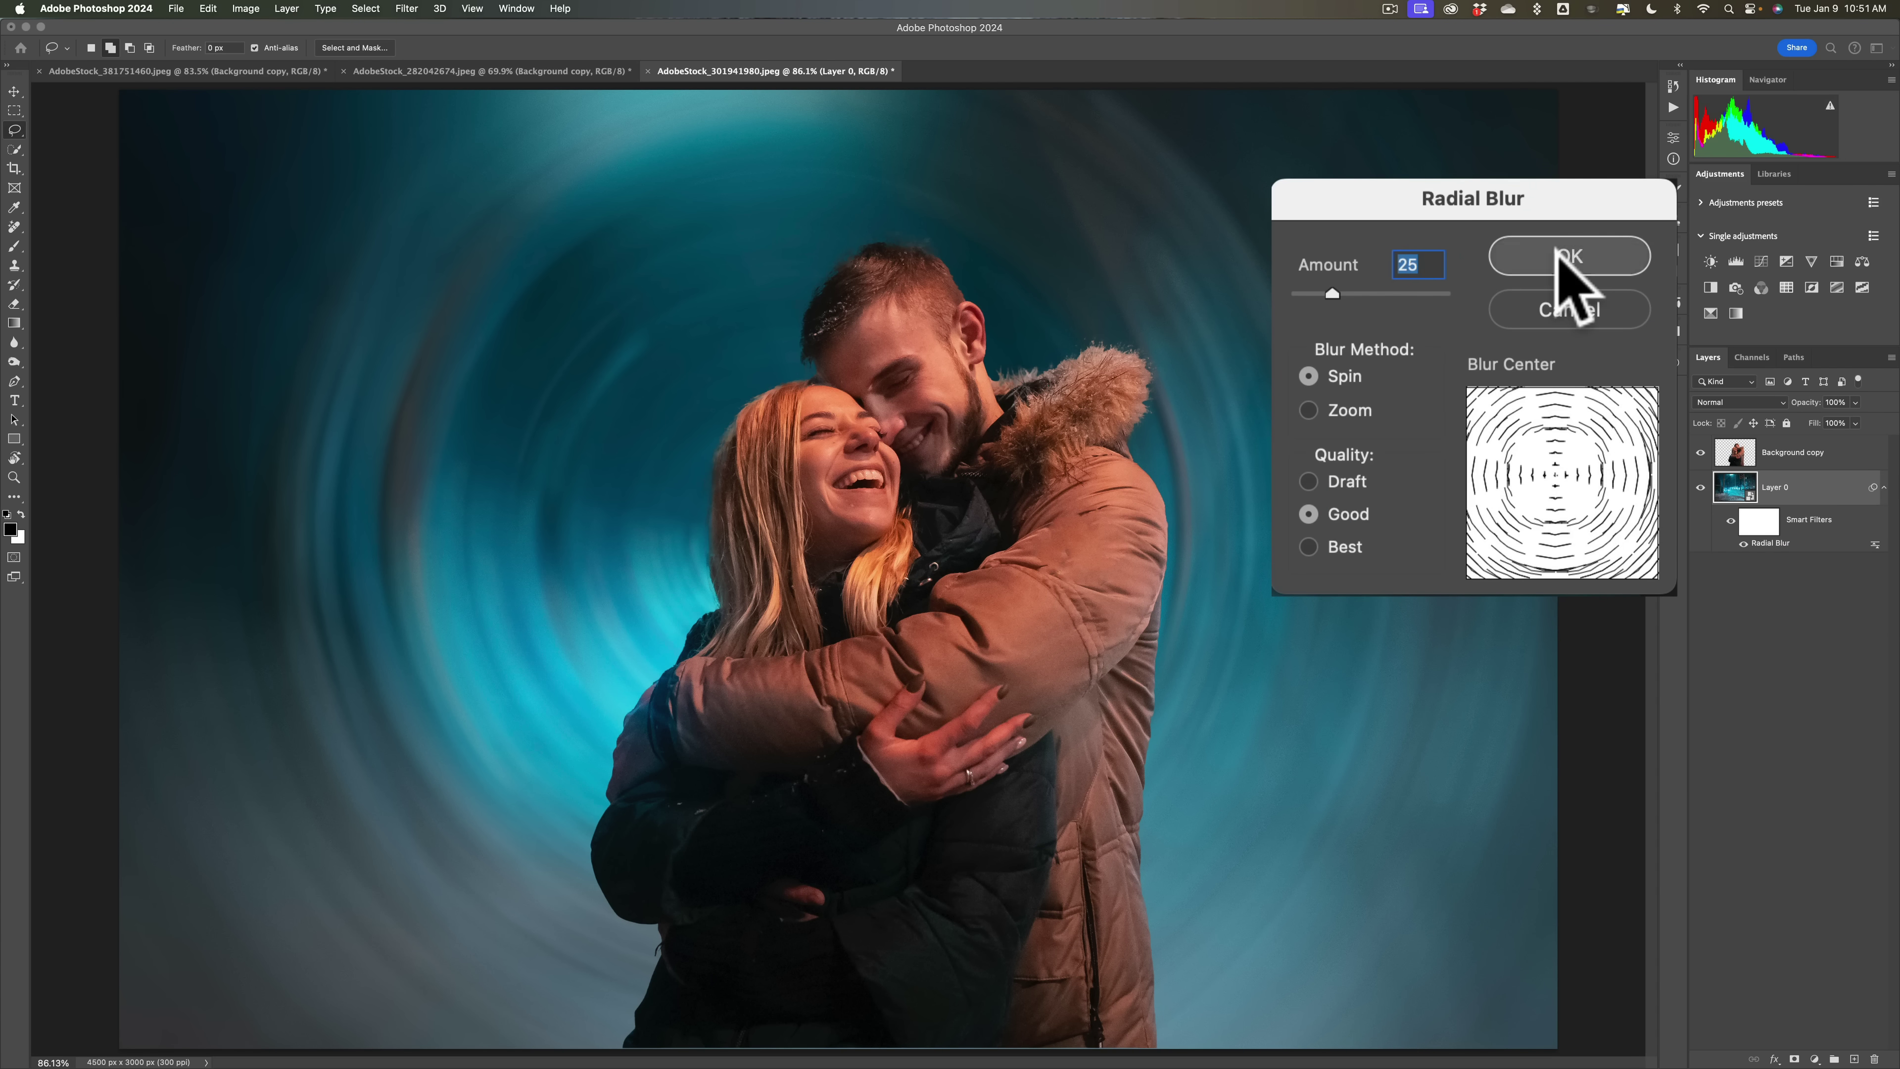
left_click(1564, 258)
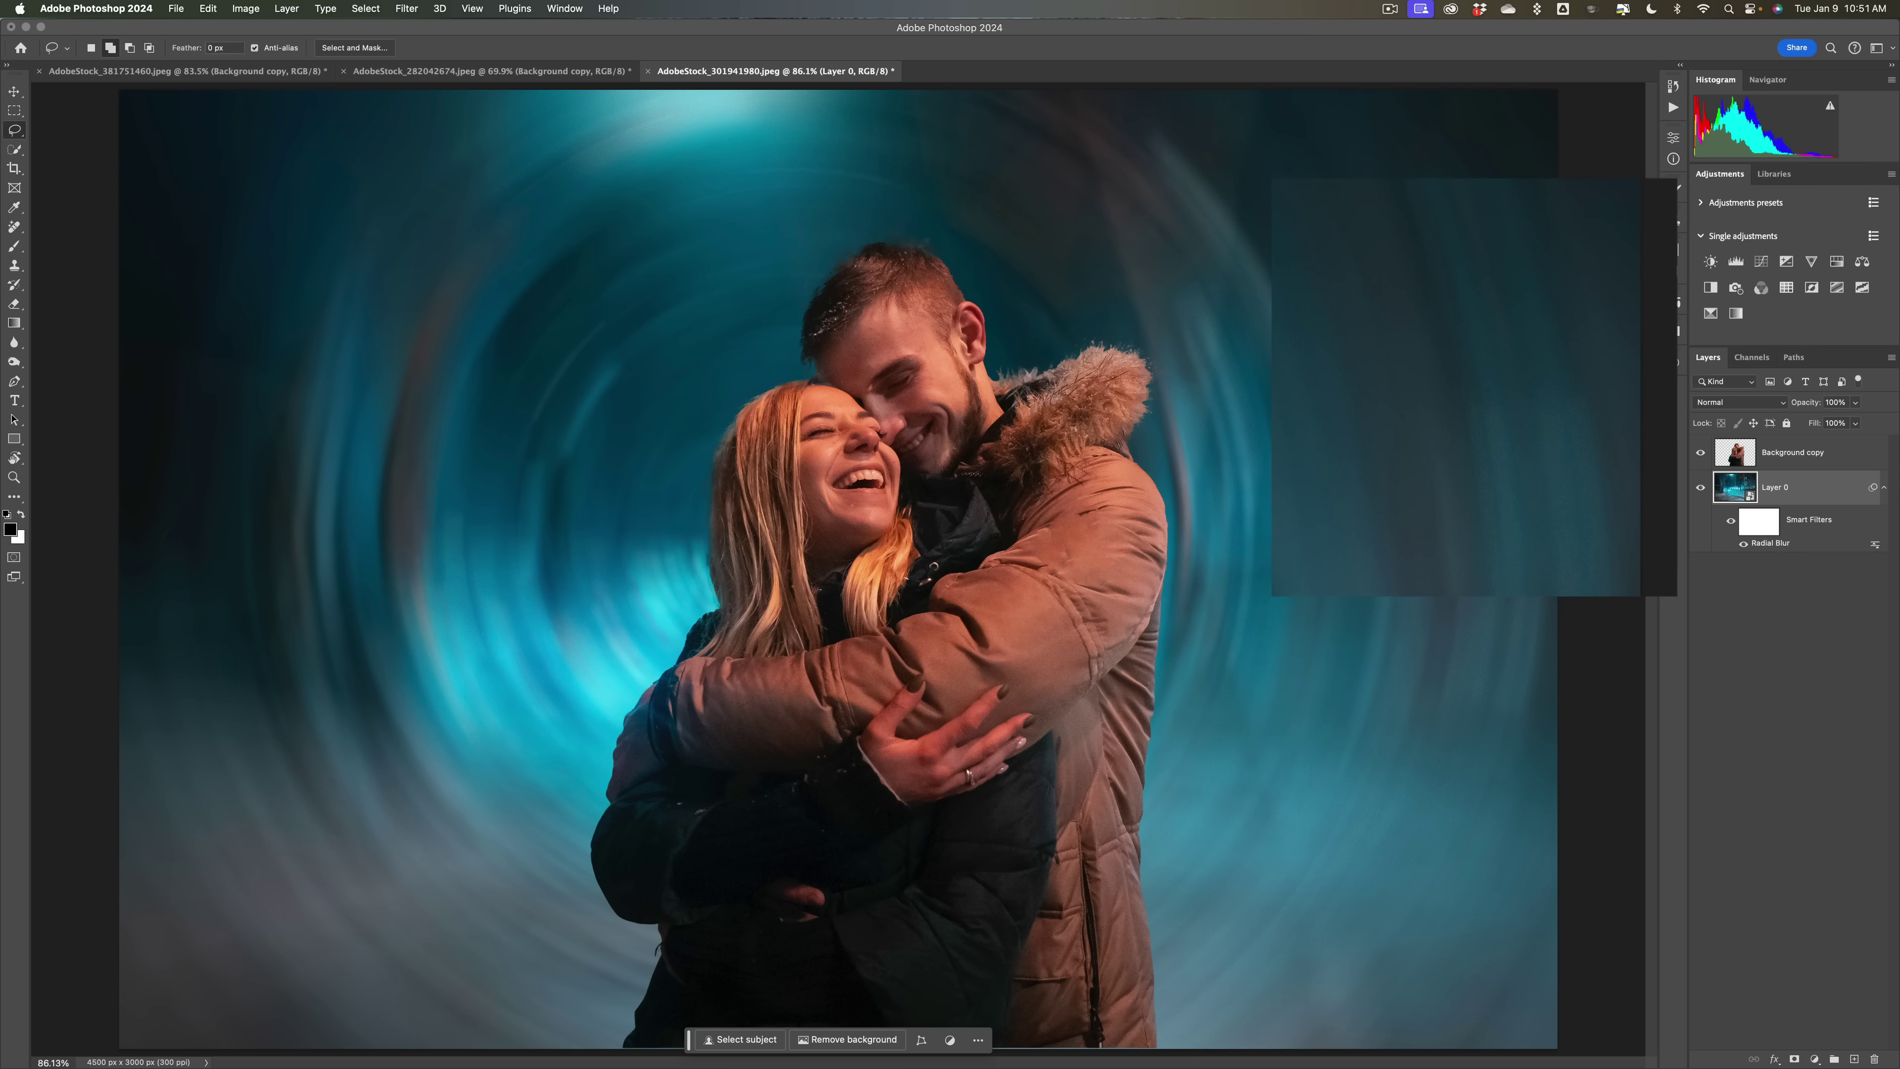
Step: Reduce the Radial Blur smart filter's amount further for a subtler spin on the street background
double_click(1765, 544)
left_click_drag(1317, 296, 1310, 293)
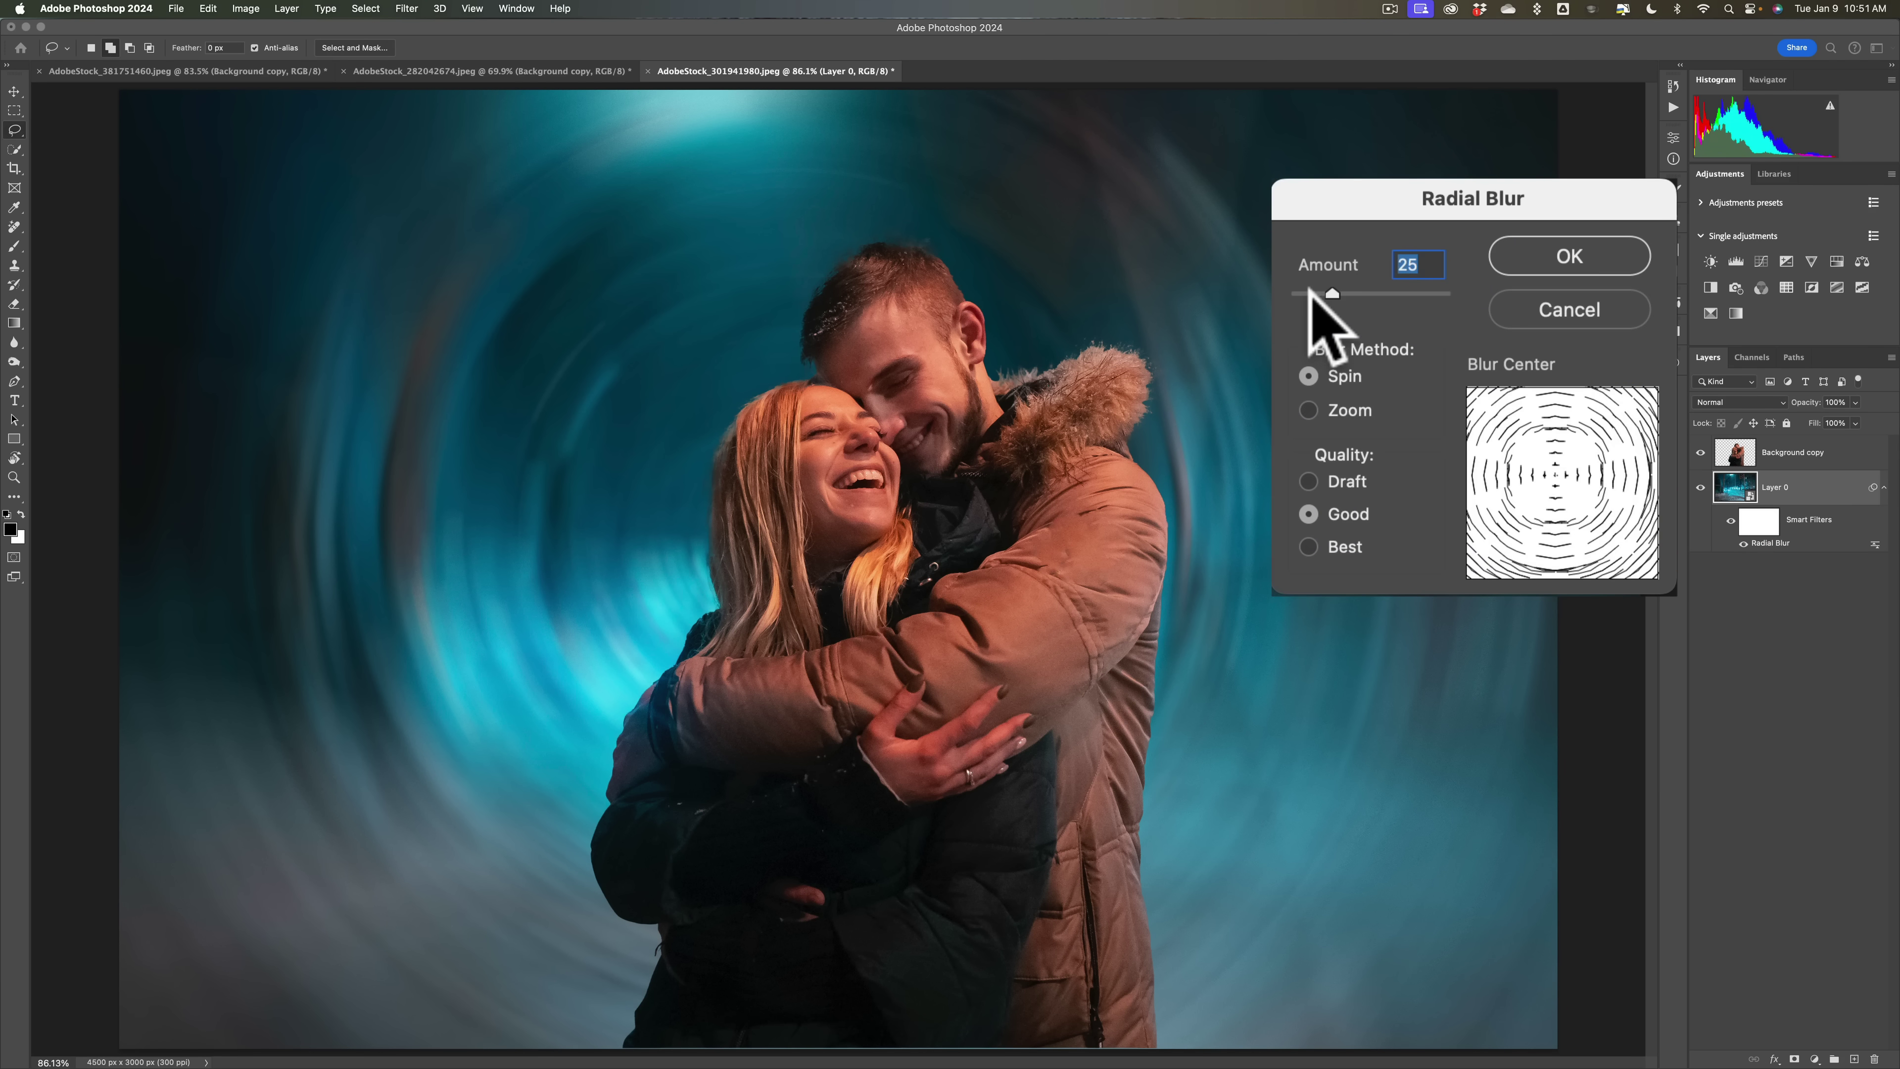
left_click(1569, 255)
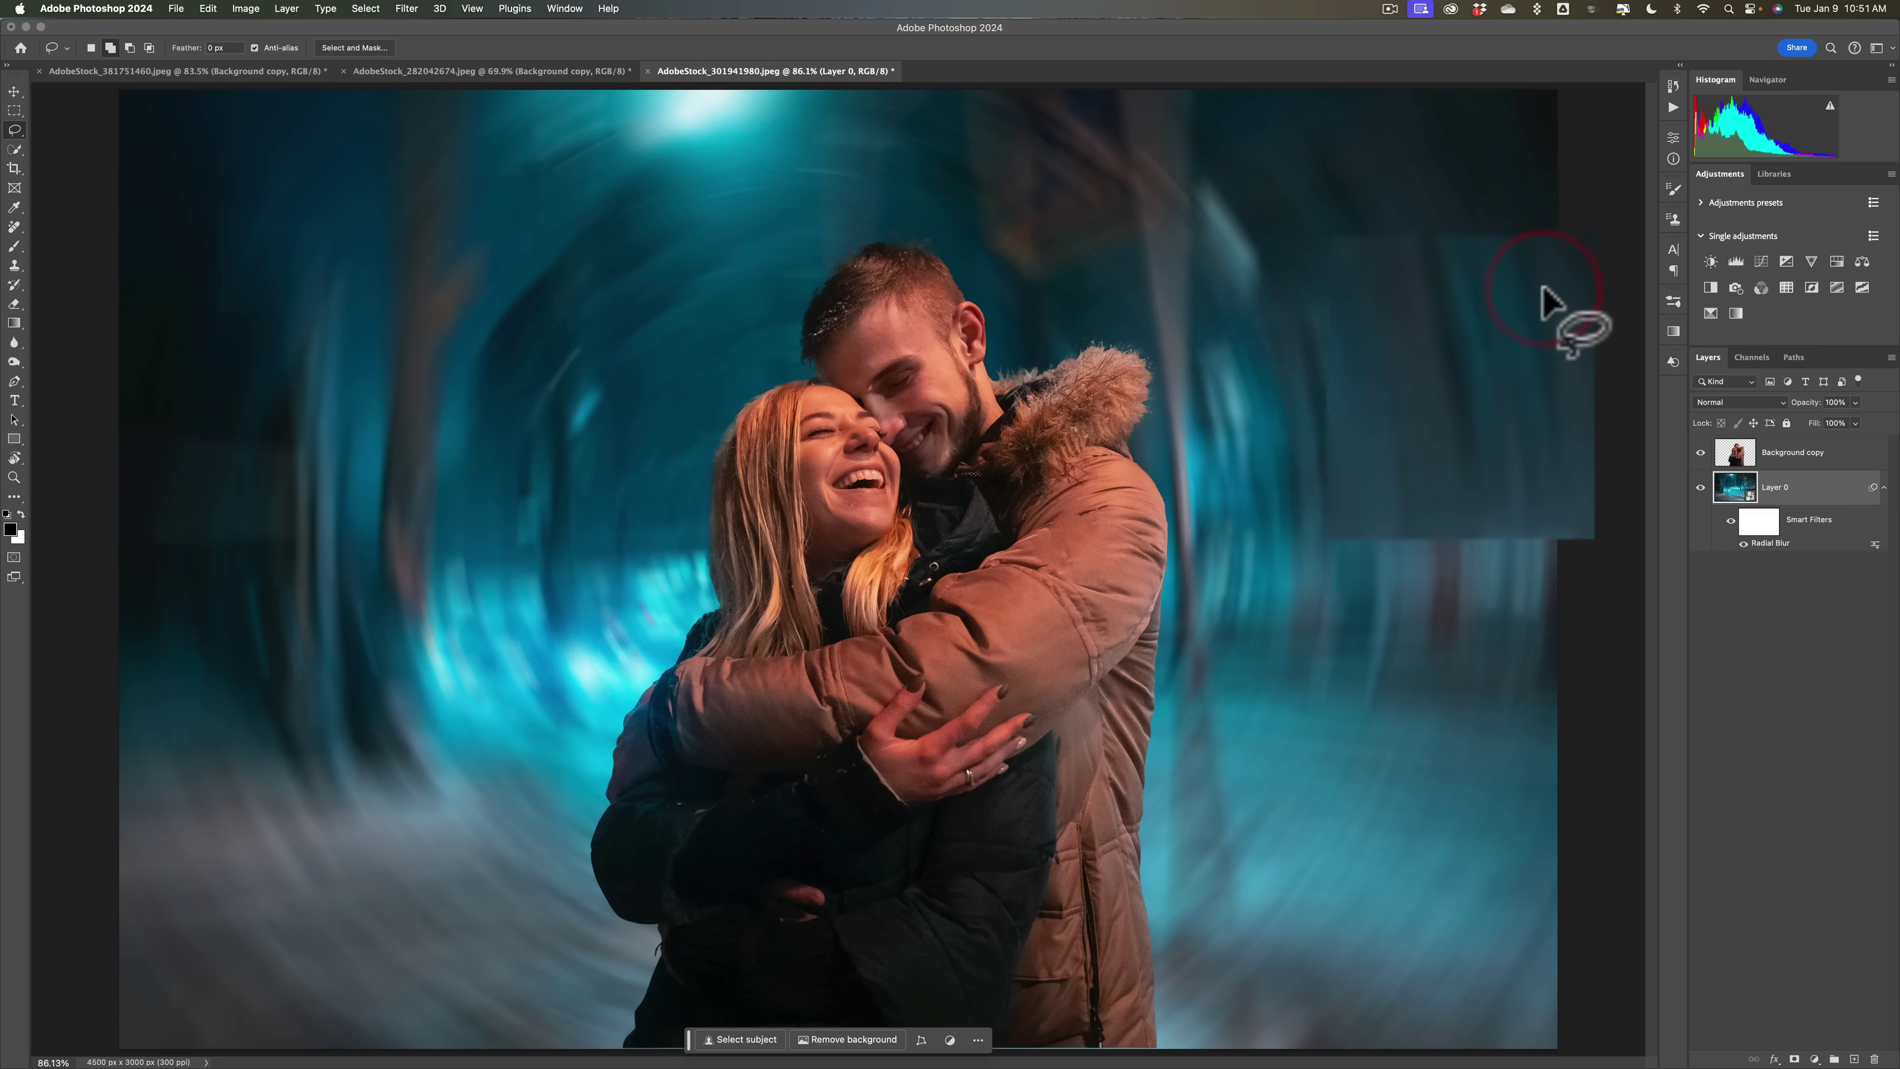